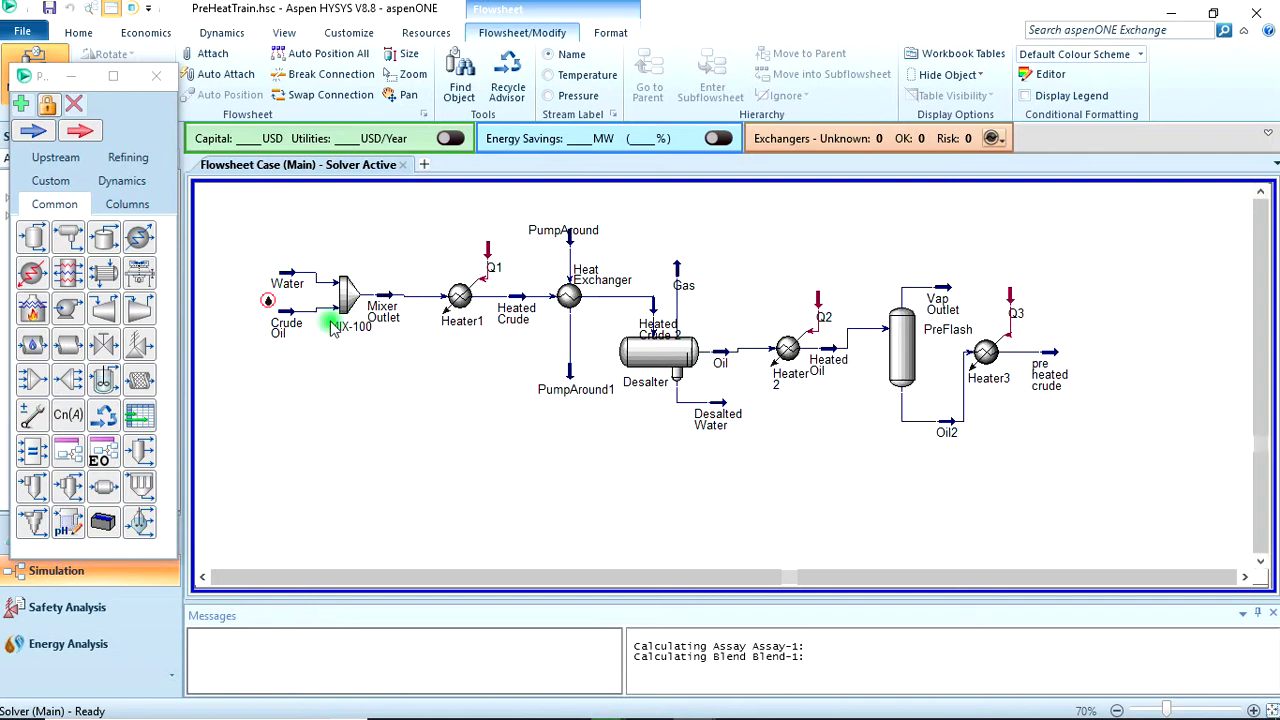
# Examine the Crude Oil stream's conditions and the equipment and streams of the preheat train flowsheet.
pyautogui.click(295, 316)
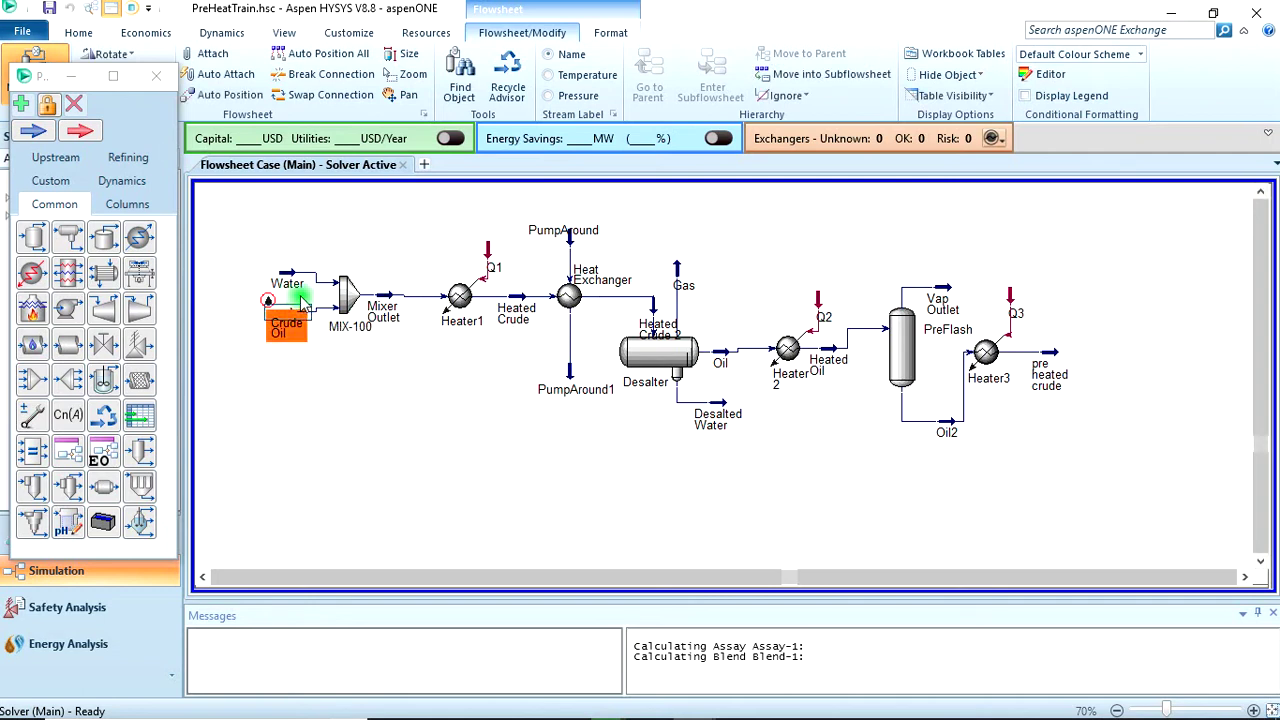
pyautogui.click(316, 362)
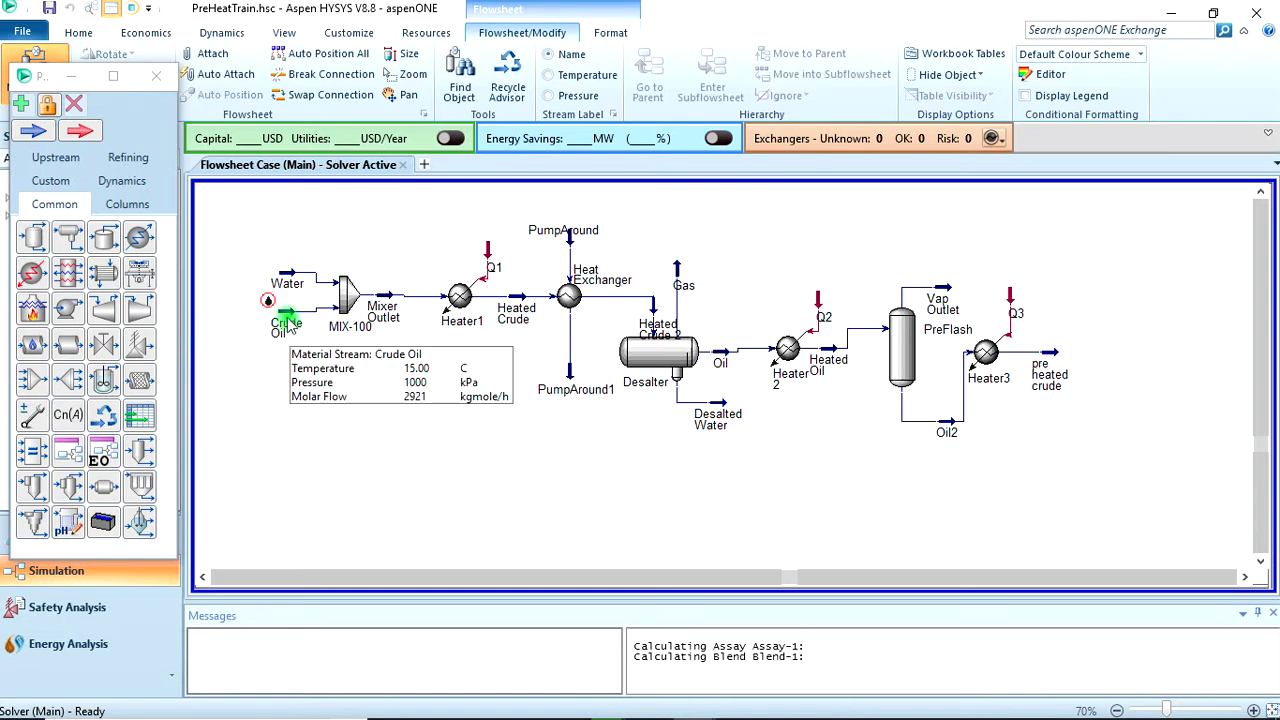
pyautogui.click(287, 318)
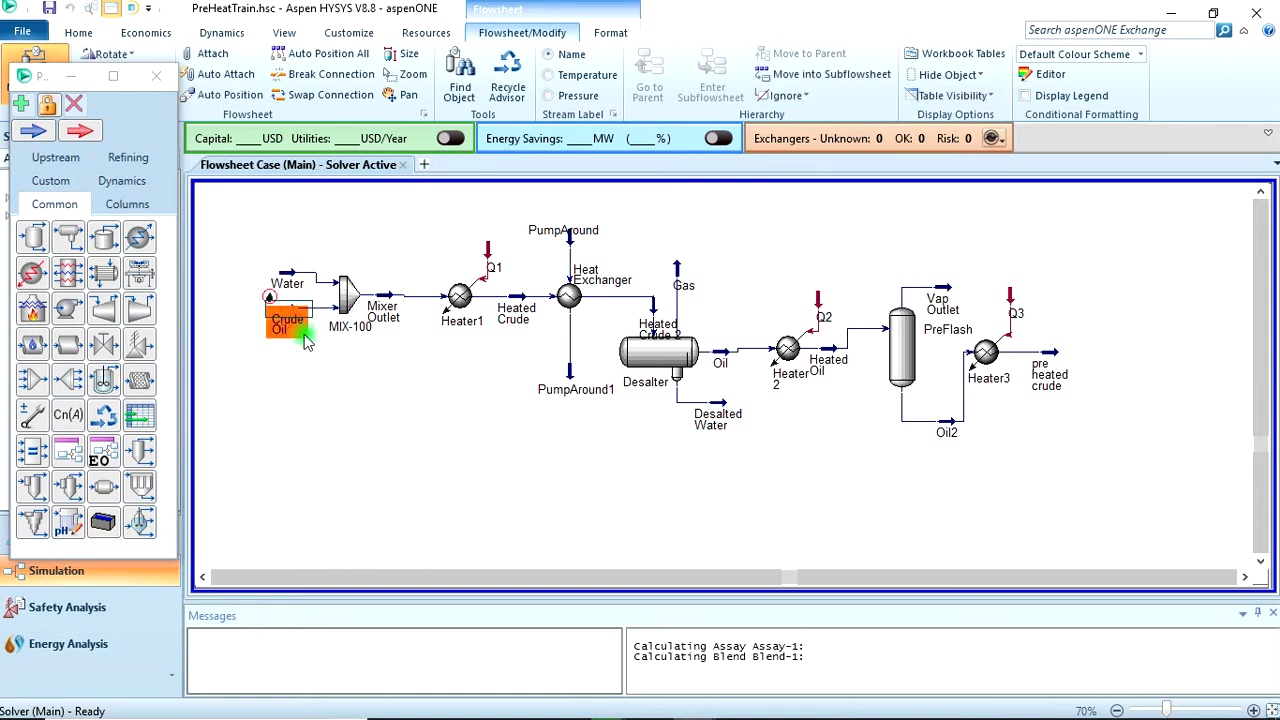
pyautogui.click(308, 382)
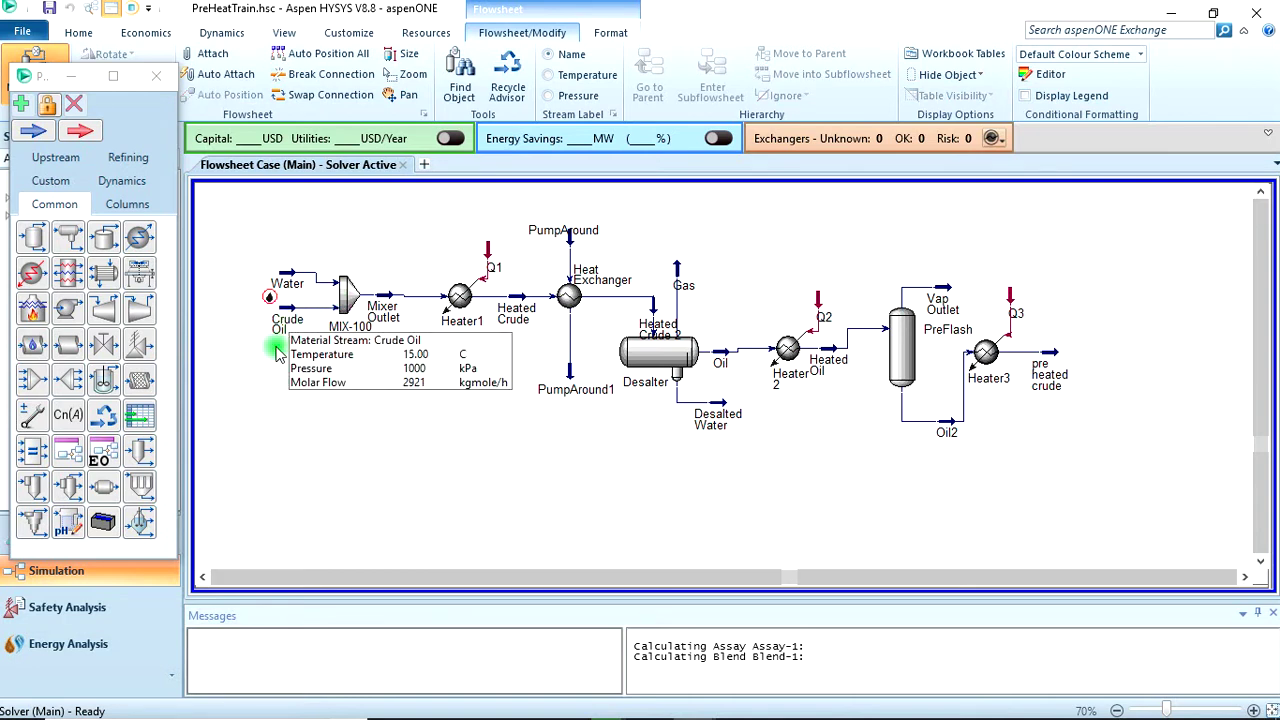
pyautogui.moveTo(297, 325)
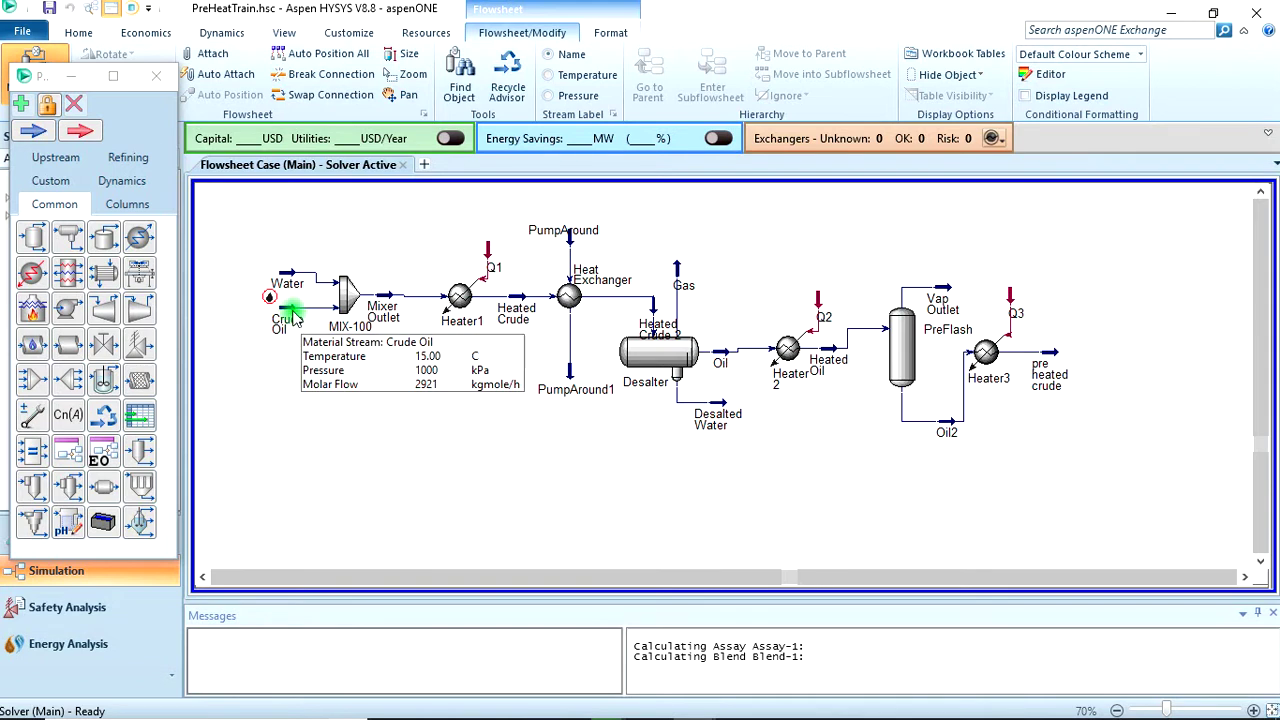
pyautogui.moveTo(226, 238); pyautogui.dragTo(1097, 457)
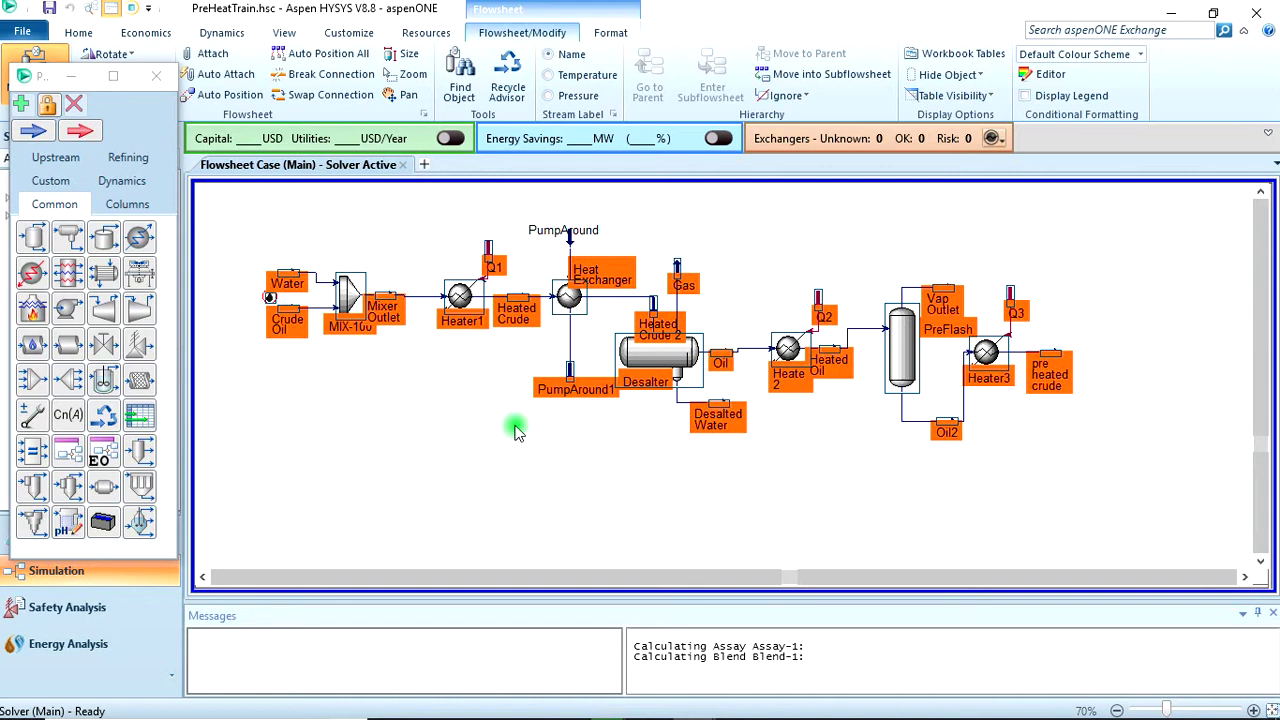
pyautogui.click(411, 445)
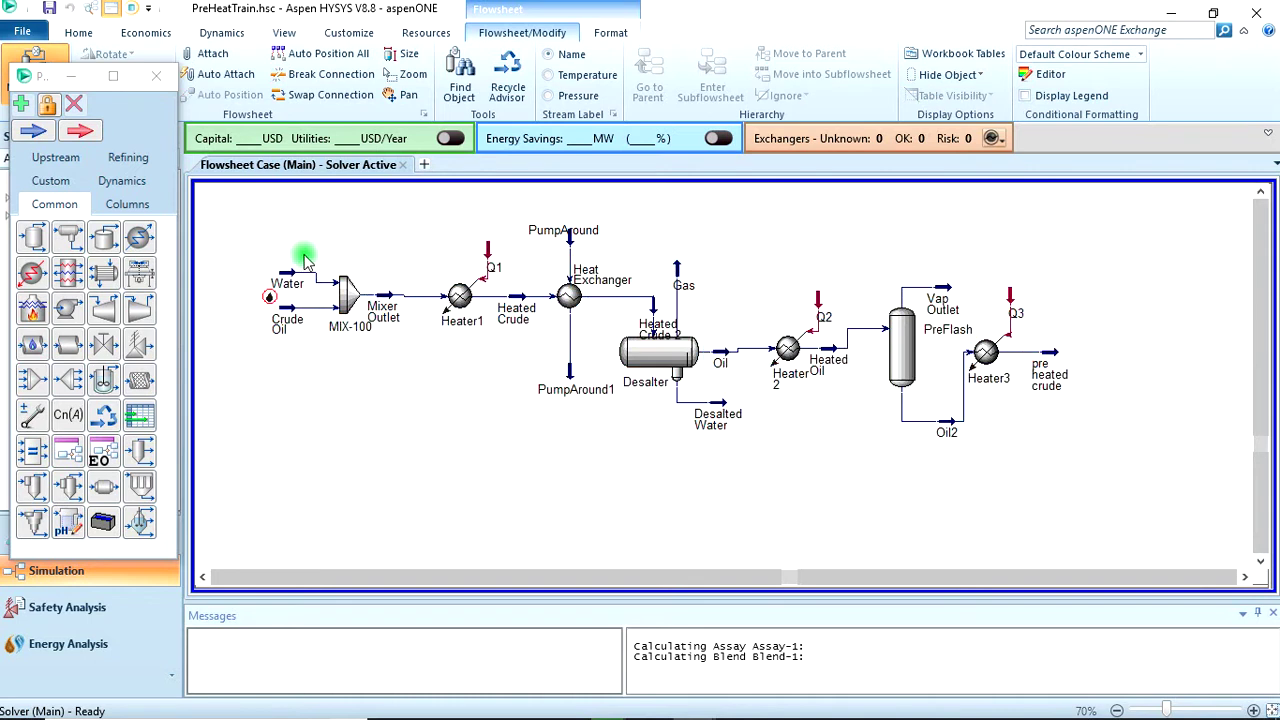
pyautogui.moveTo(393, 212); pyautogui.dragTo(1118, 465)
pyautogui.click(780, 463)
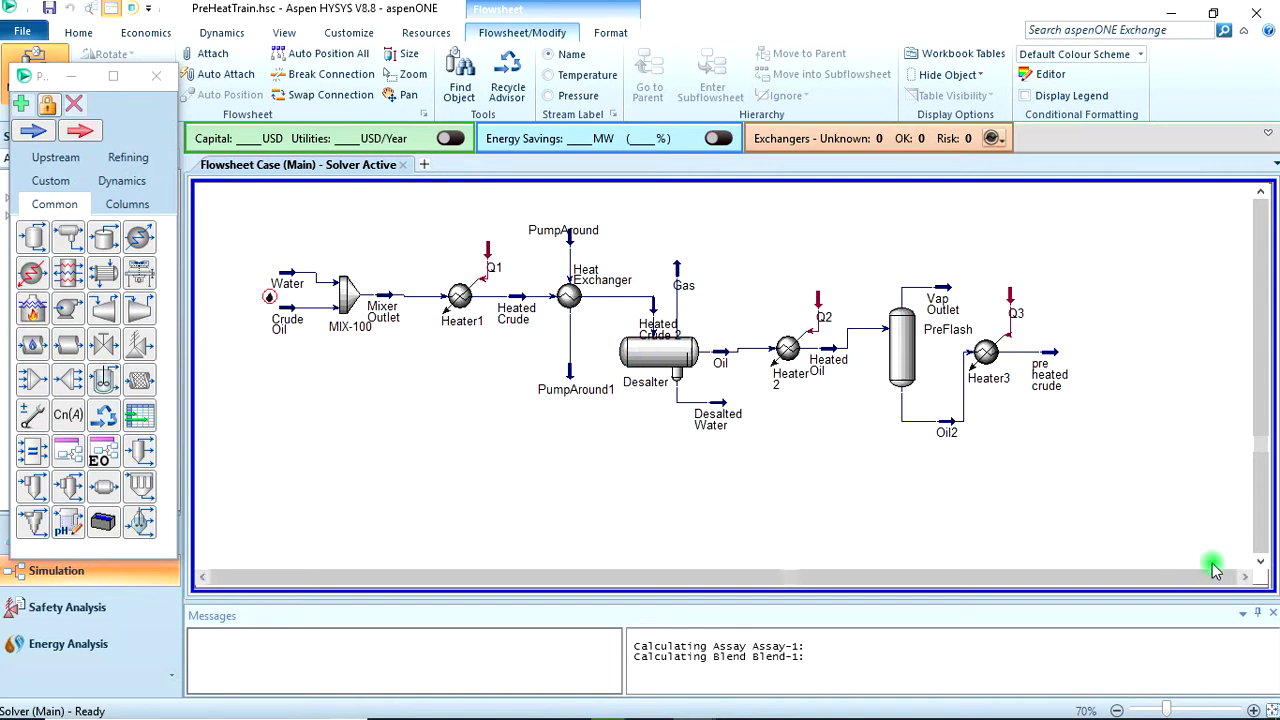
# Add a refluxed absorber column to the flowsheet downstream of the pre heated crude stream and open its input expert.
pyautogui.click(1245, 578)
pyautogui.click(1245, 578)
pyautogui.click(1245, 578)
pyautogui.click(1245, 578)
pyautogui.click(1245, 578)
pyautogui.click(1245, 578)
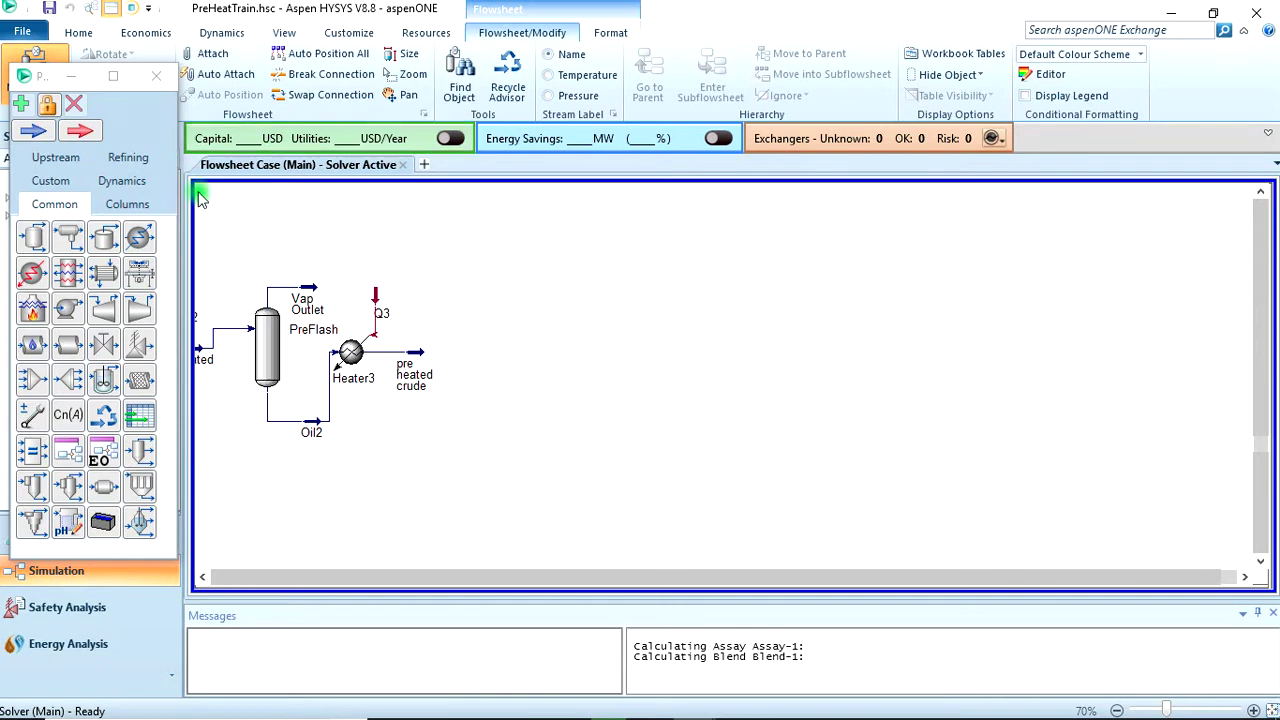
pyautogui.click(117, 207)
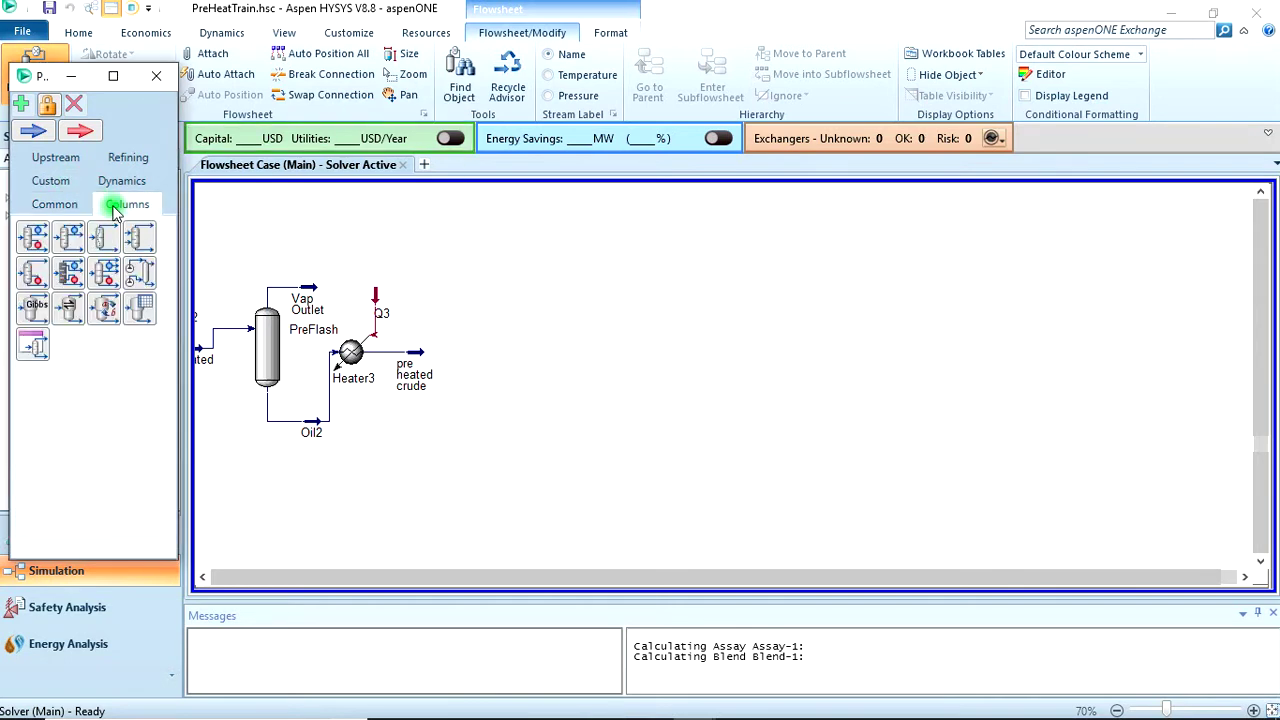
pyautogui.click(72, 238)
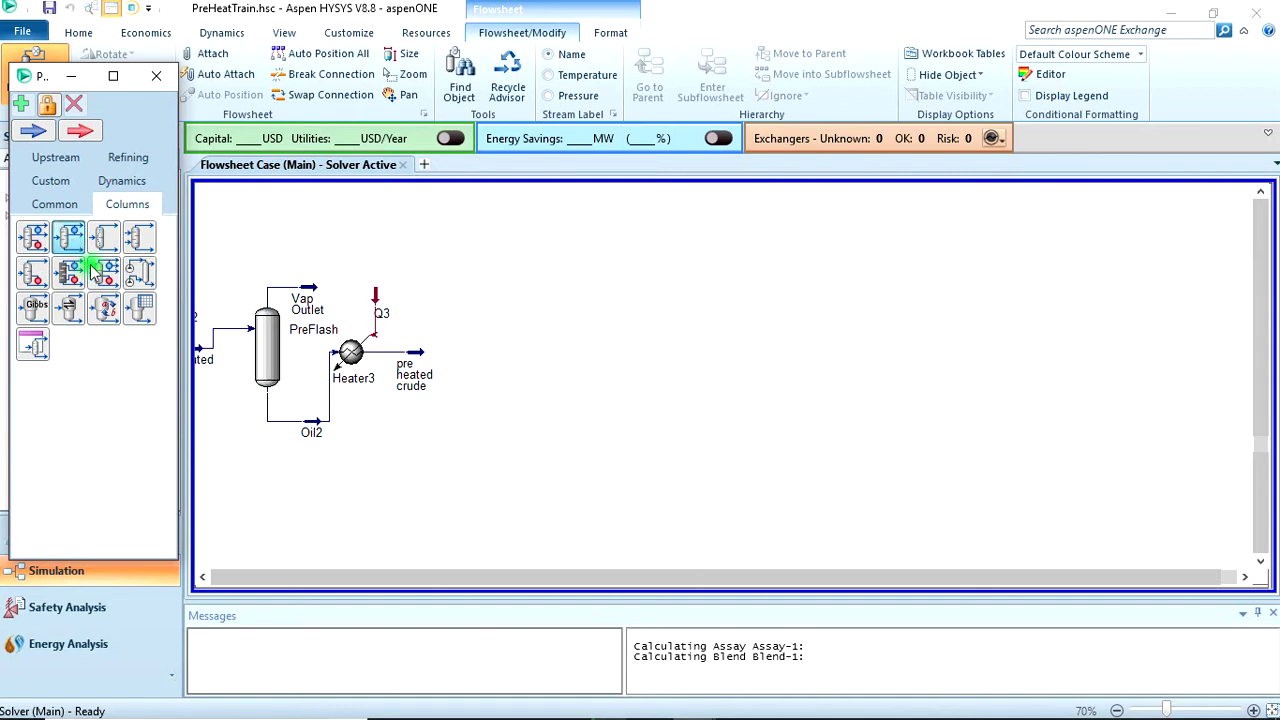
pyautogui.doubleClick(74, 250)
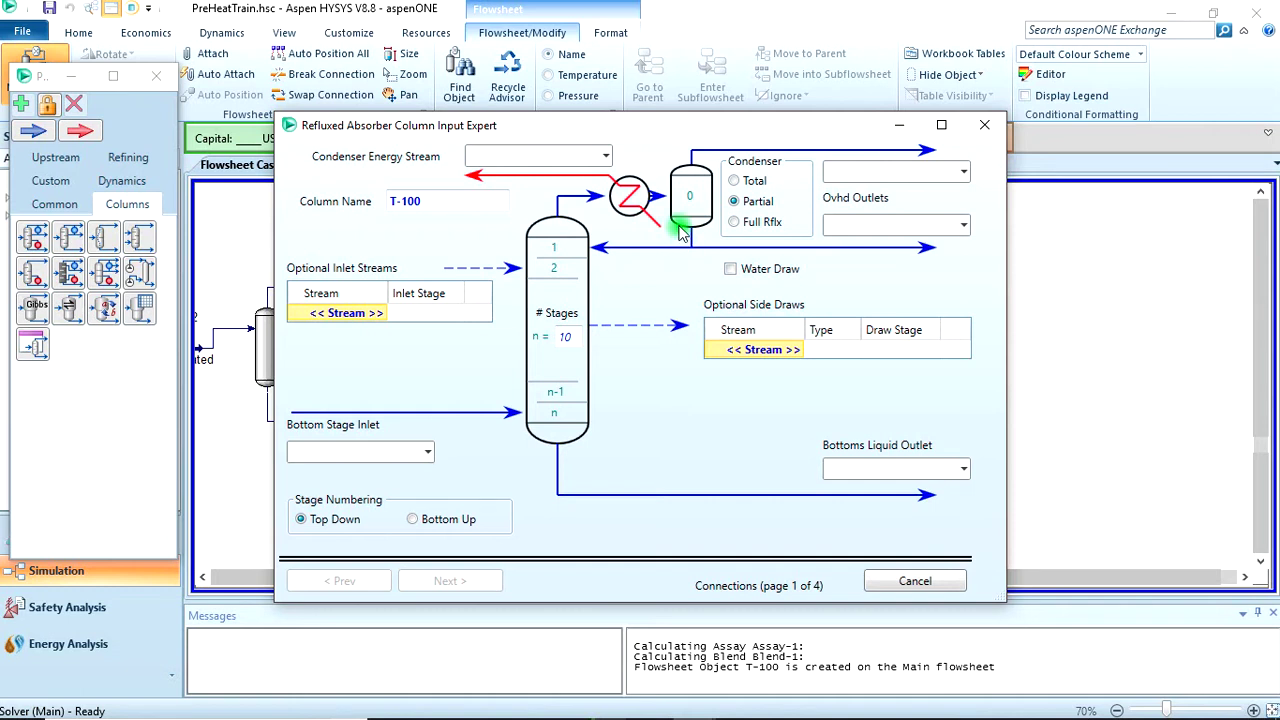
# Name the new column DC and close its input expert.
pyautogui.click(445, 201)
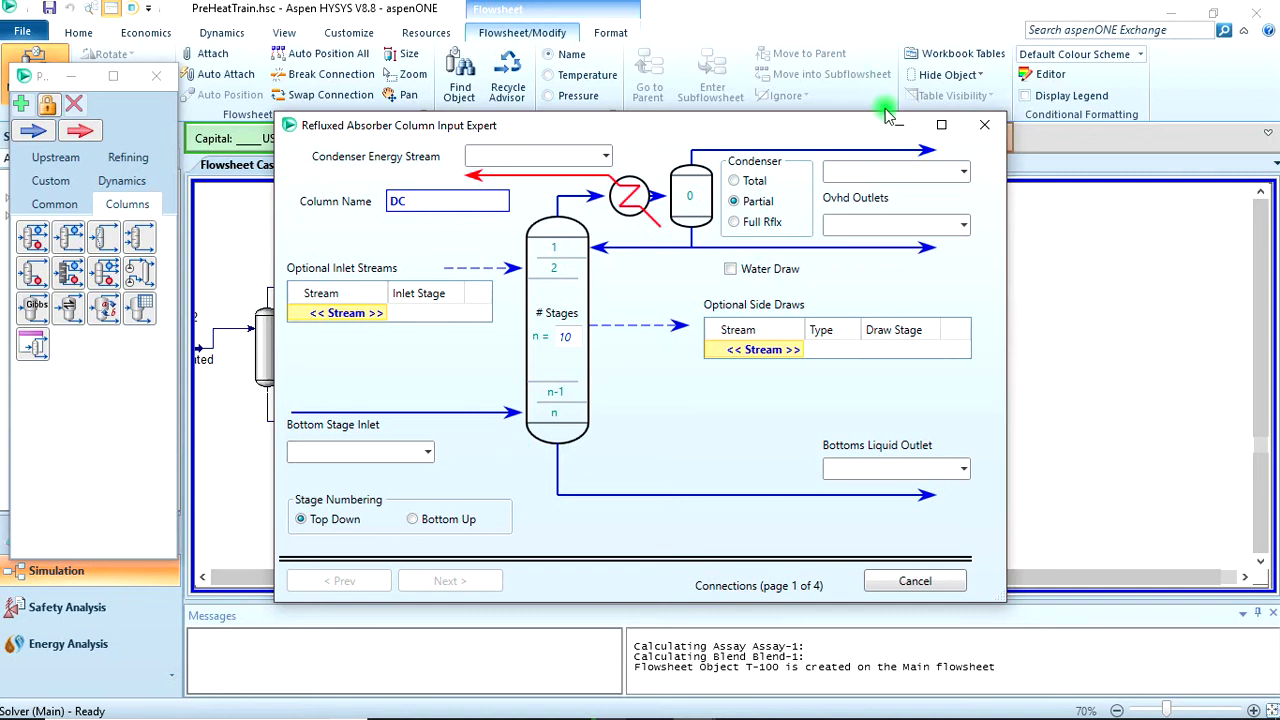
pyautogui.press('Return')
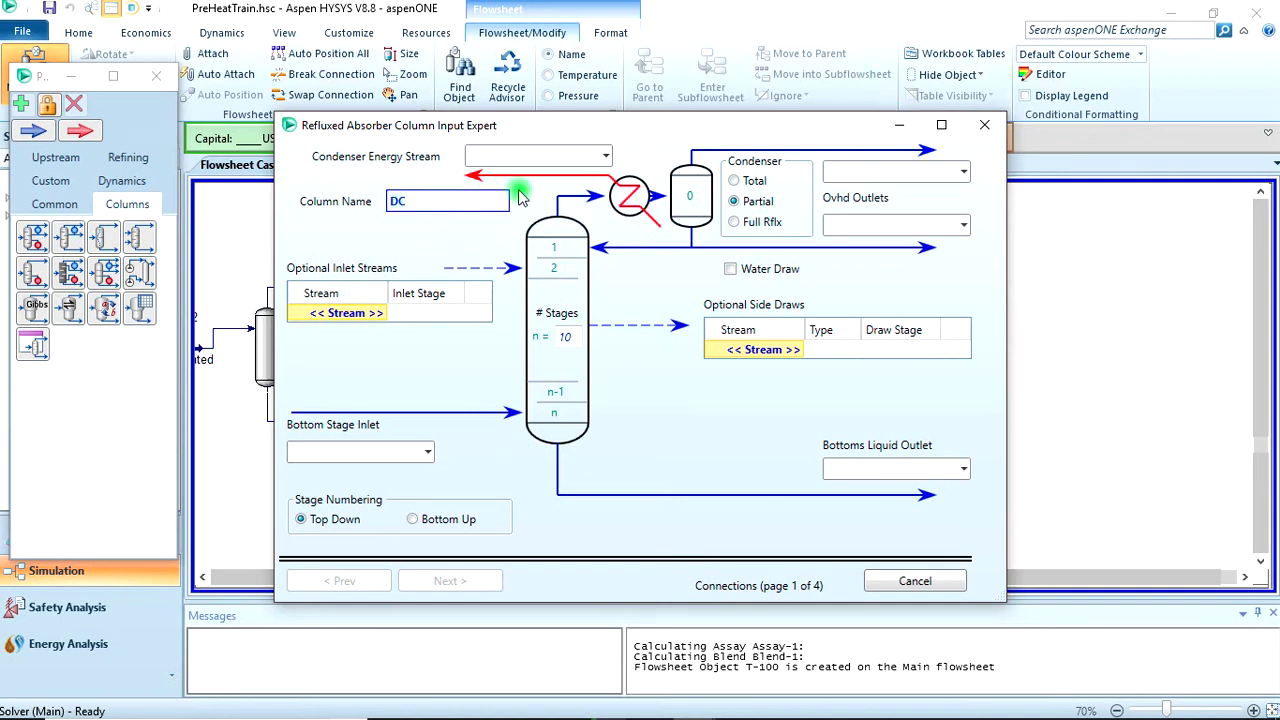
pyautogui.click(985, 127)
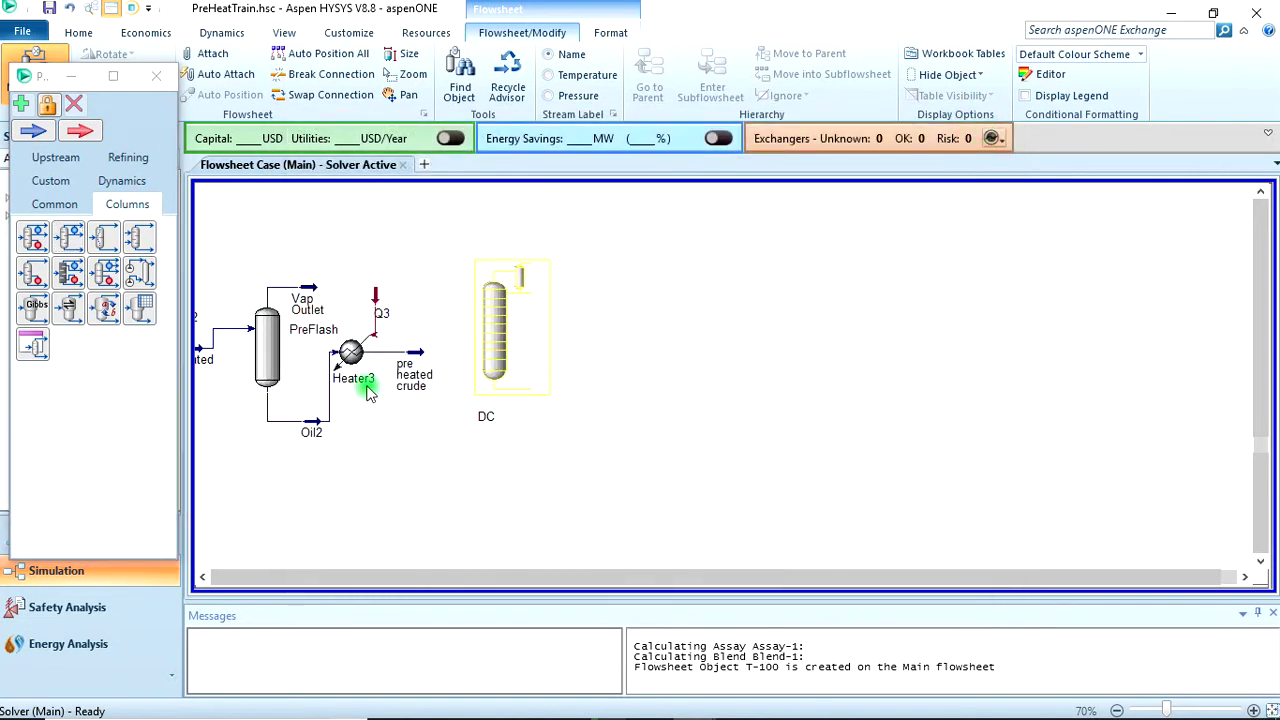
# Add a material stream below the pre heated crude stream and open its worksheet.
pyautogui.click(54, 204)
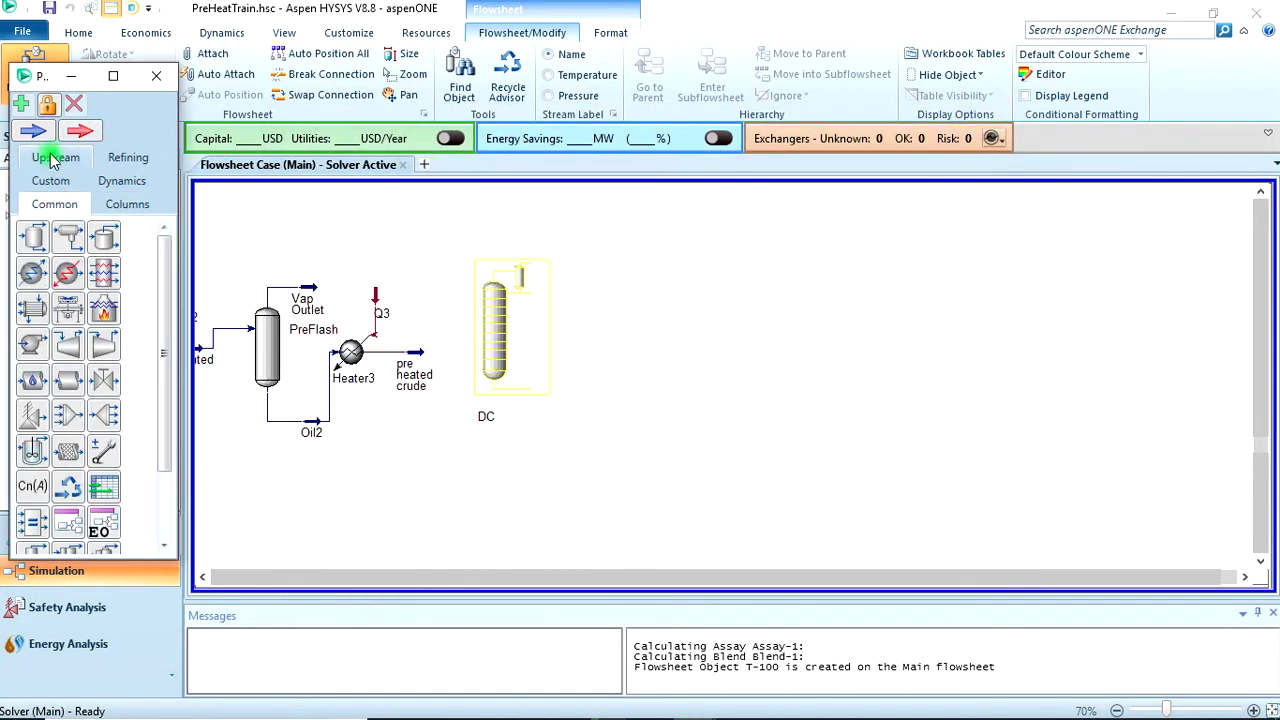
pyautogui.click(38, 134)
pyautogui.click(408, 428)
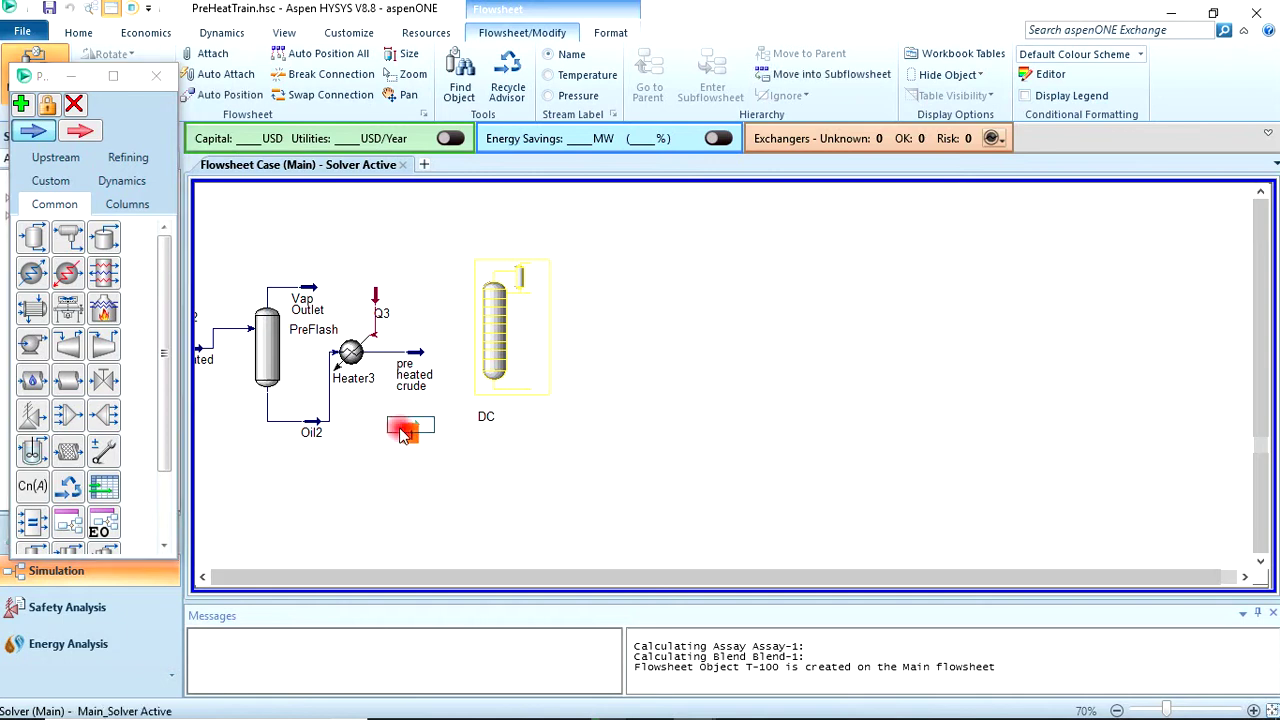
pyautogui.doubleClick(413, 430)
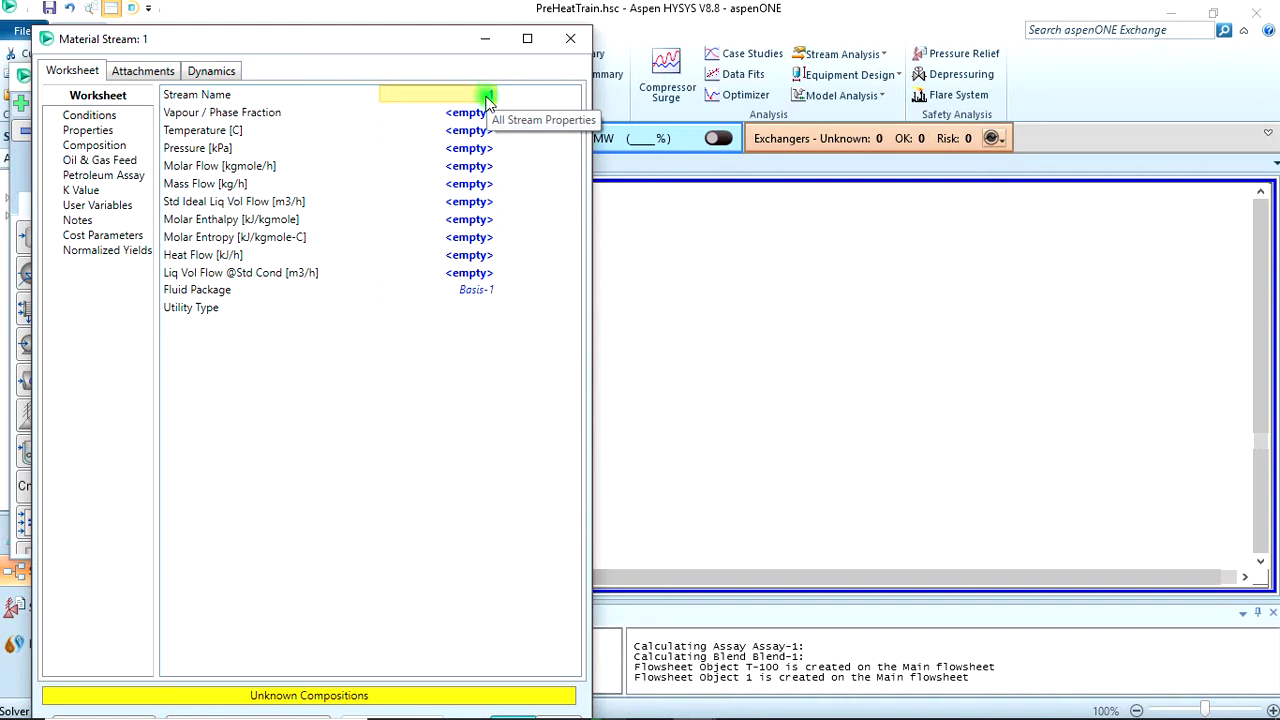
# Name the new material stream Steam Stream.
pyautogui.write('Steam Feed')
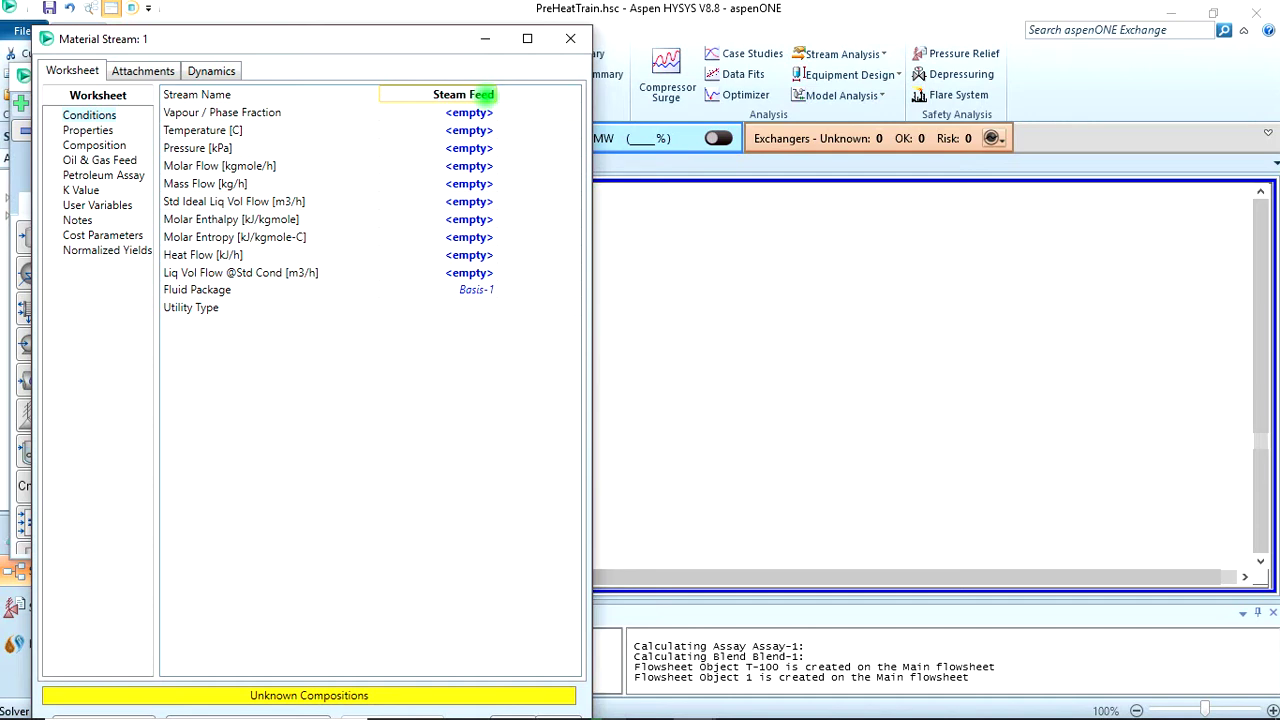
pyautogui.click(486, 131)
pyautogui.press('BackSpace')
pyautogui.press('BackSpace')
pyautogui.press('BackSpace')
pyautogui.press('BackSpace')
pyautogui.press('BackSpace')
pyautogui.write('Stream')
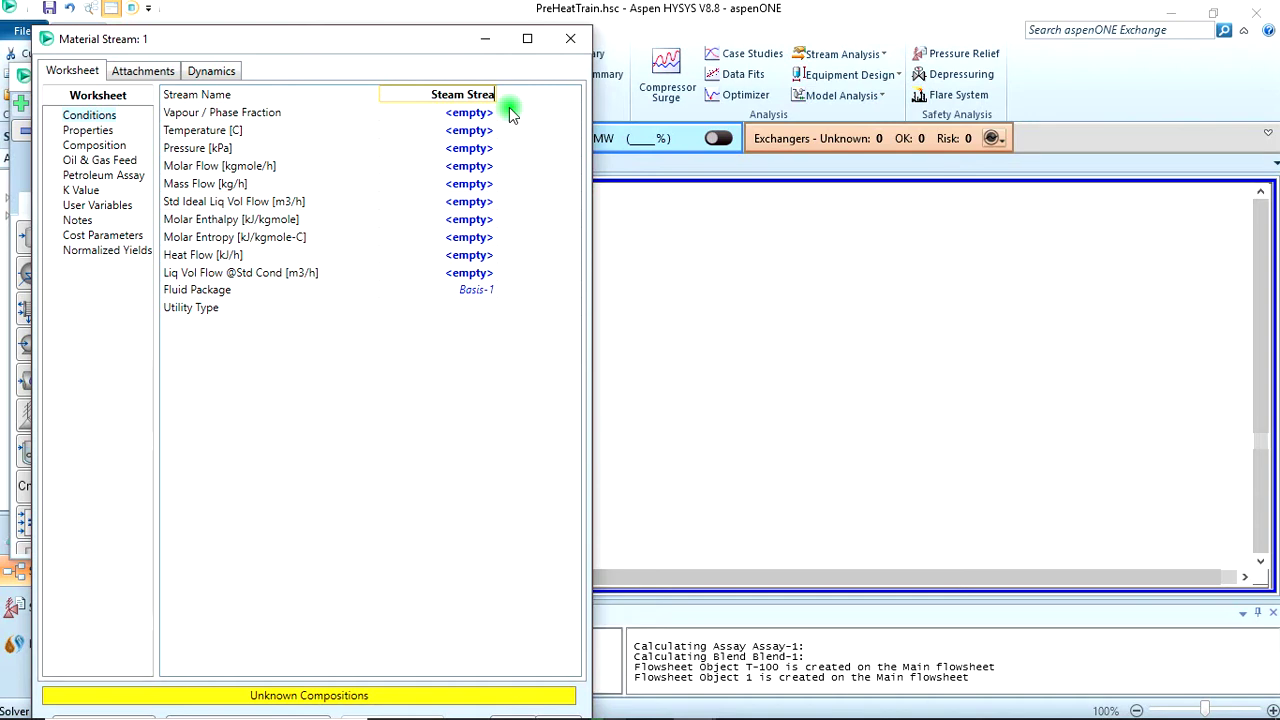
pyautogui.press('Return')
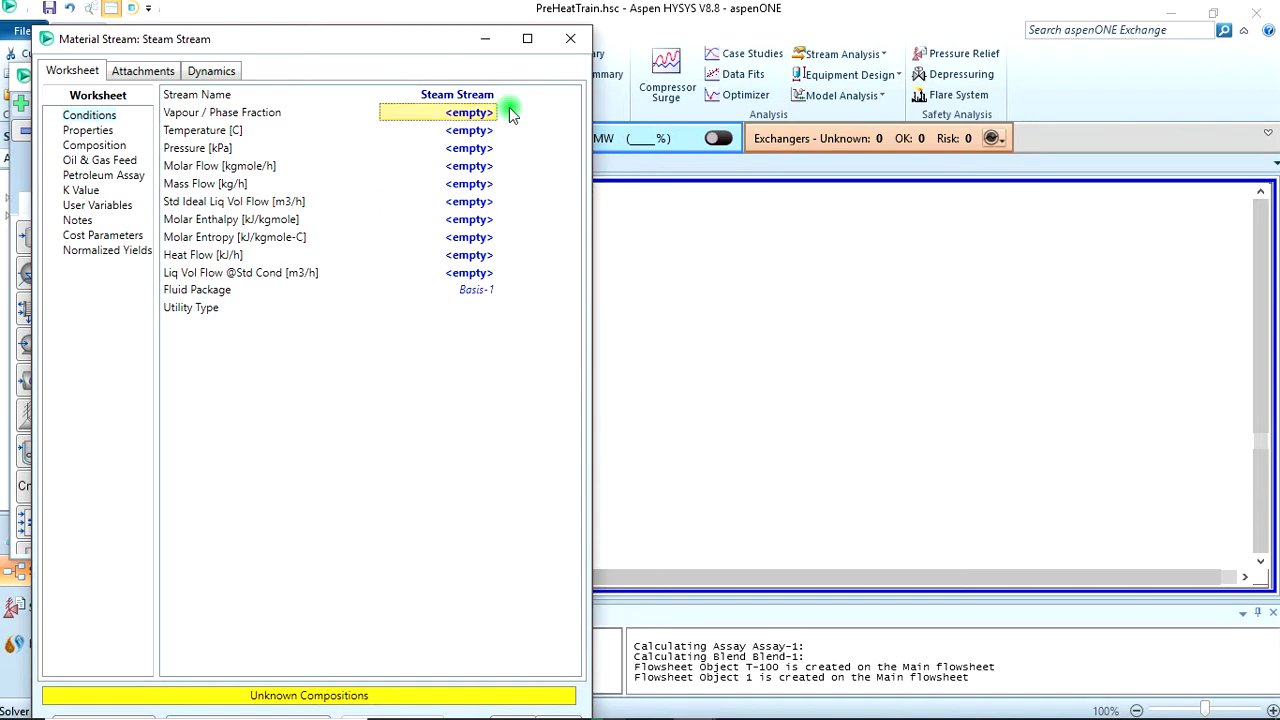
# Set Steam Stream's vapour fraction to 1, pressure to 1380 kPa and mass flow to 3400 kg/h.
pyautogui.write('1')
pyautogui.press('Return')
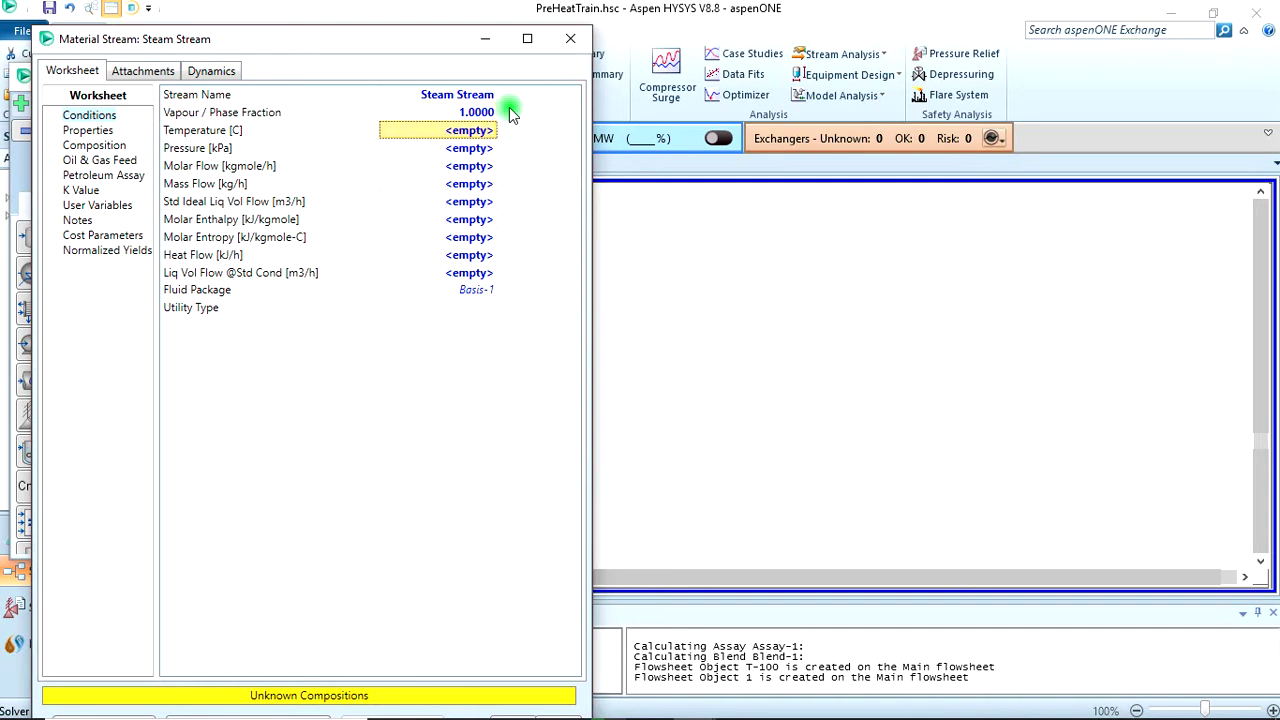
pyautogui.press('Down')
pyautogui.write('1380')
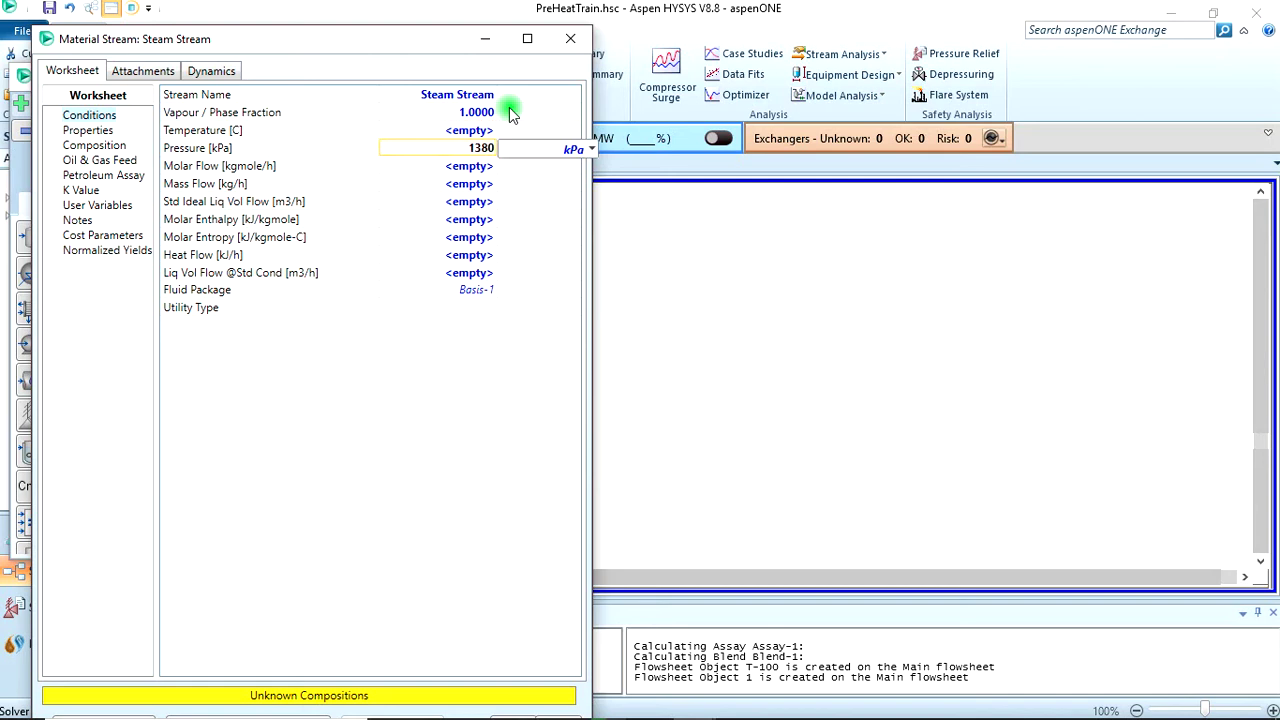
pyautogui.press('Return')
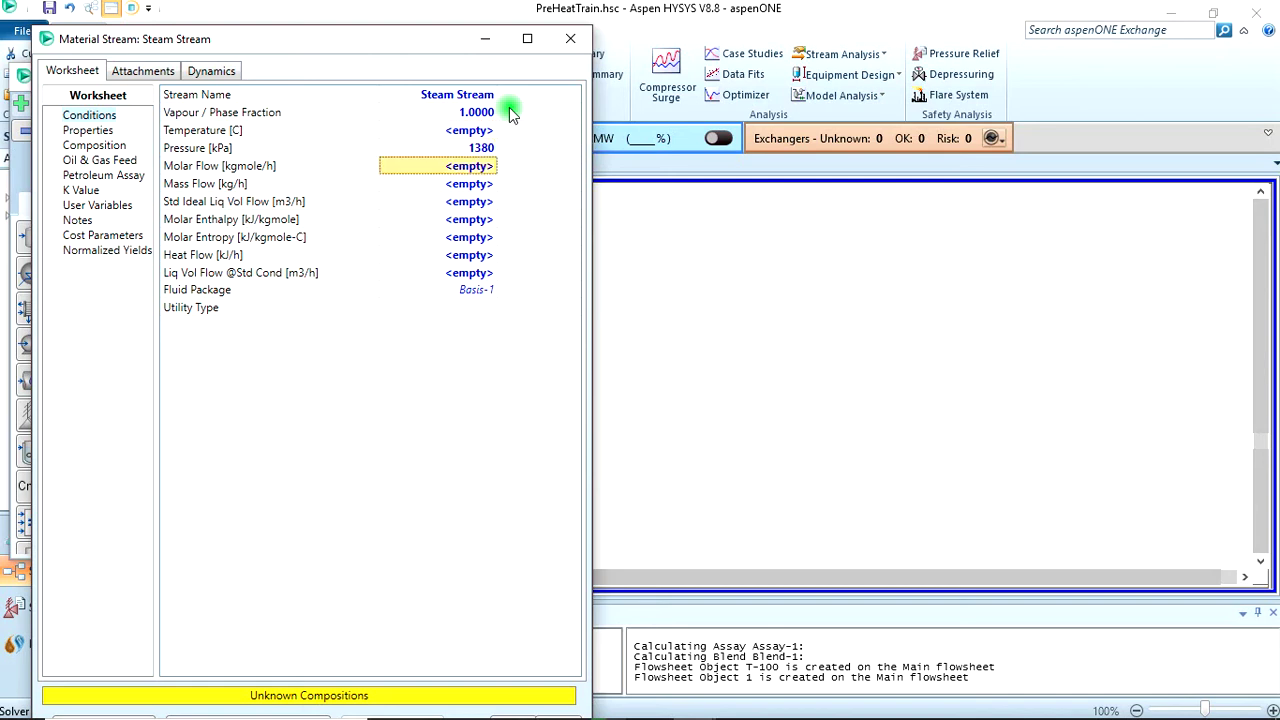
pyautogui.press('Down')
pyautogui.press('Down')
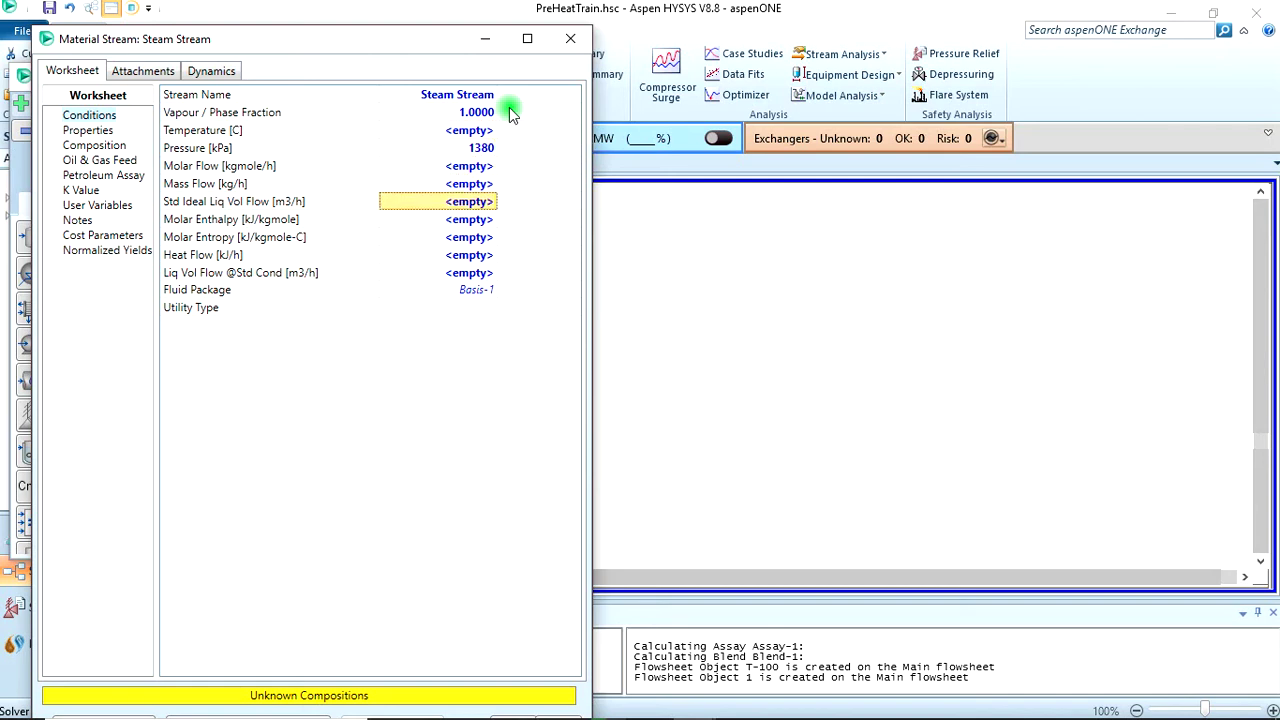
pyautogui.press('Up')
pyautogui.write('3400')
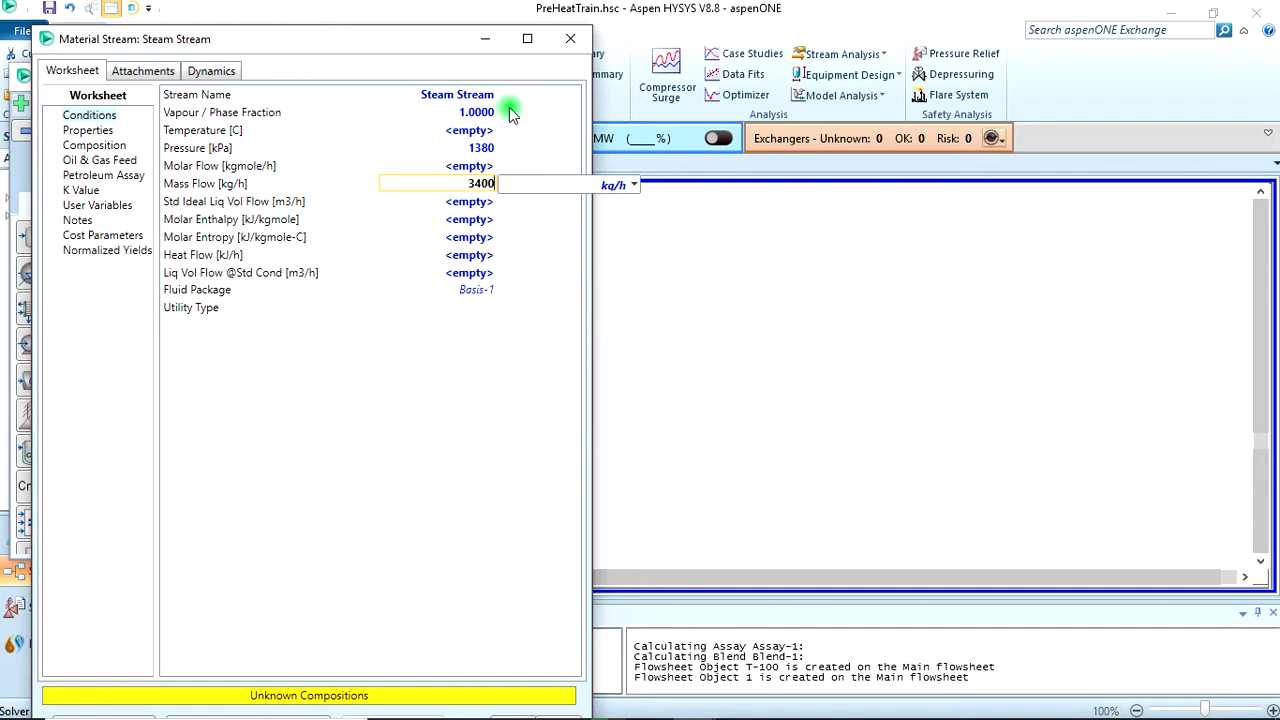
pyautogui.press('Return')
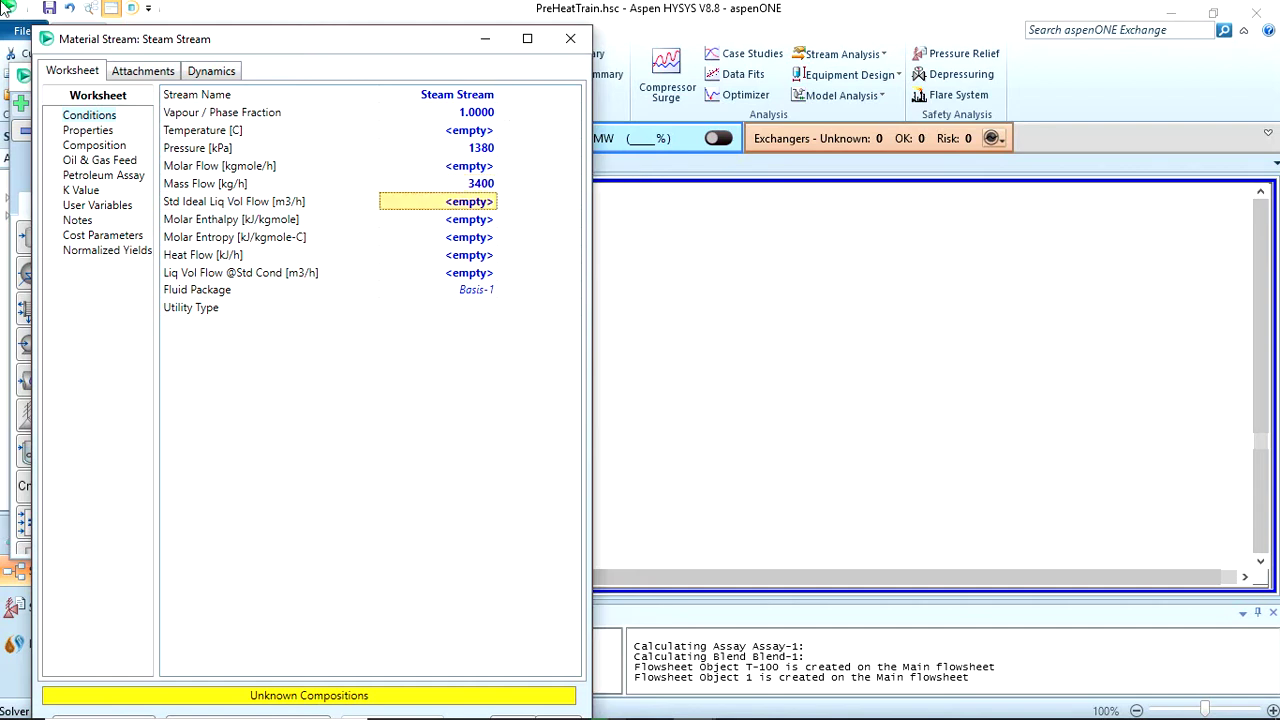
# Define Steam Stream's composition with an H2O mole fraction of 1 and close the stream.
pyautogui.click(109, 148)
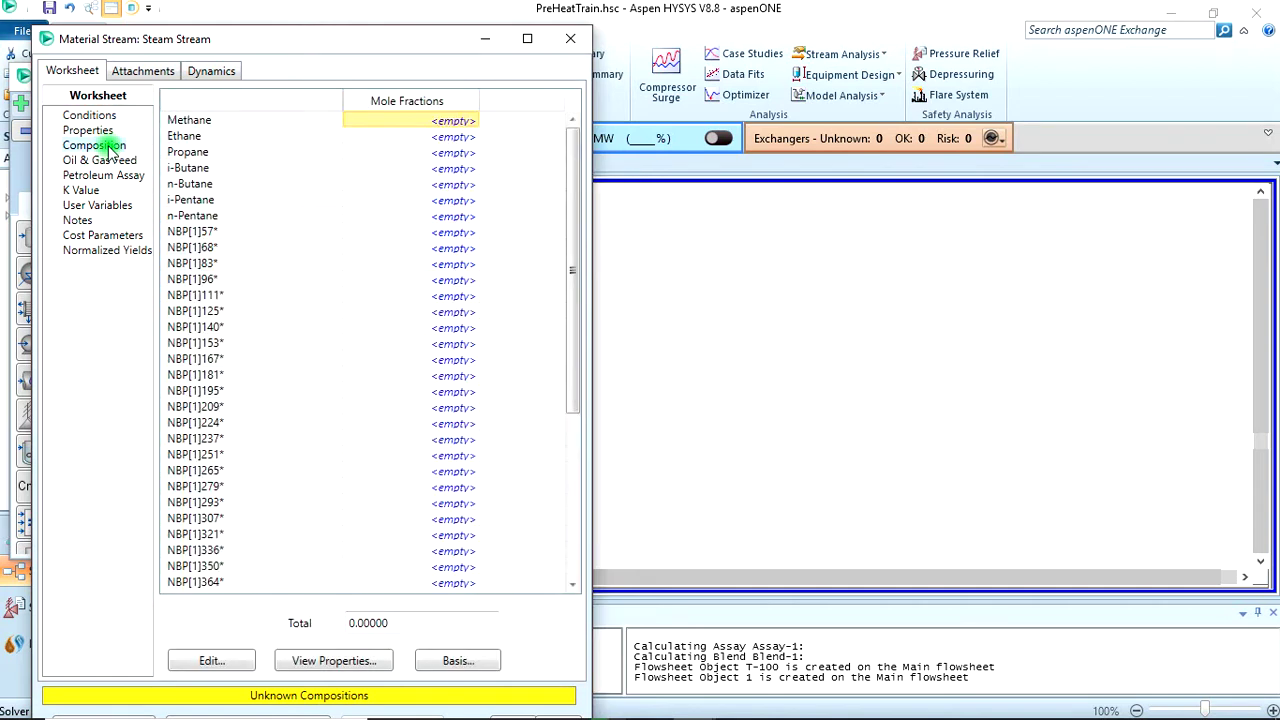
pyautogui.scroll(-6, 474, 331)
pyautogui.click(472, 584)
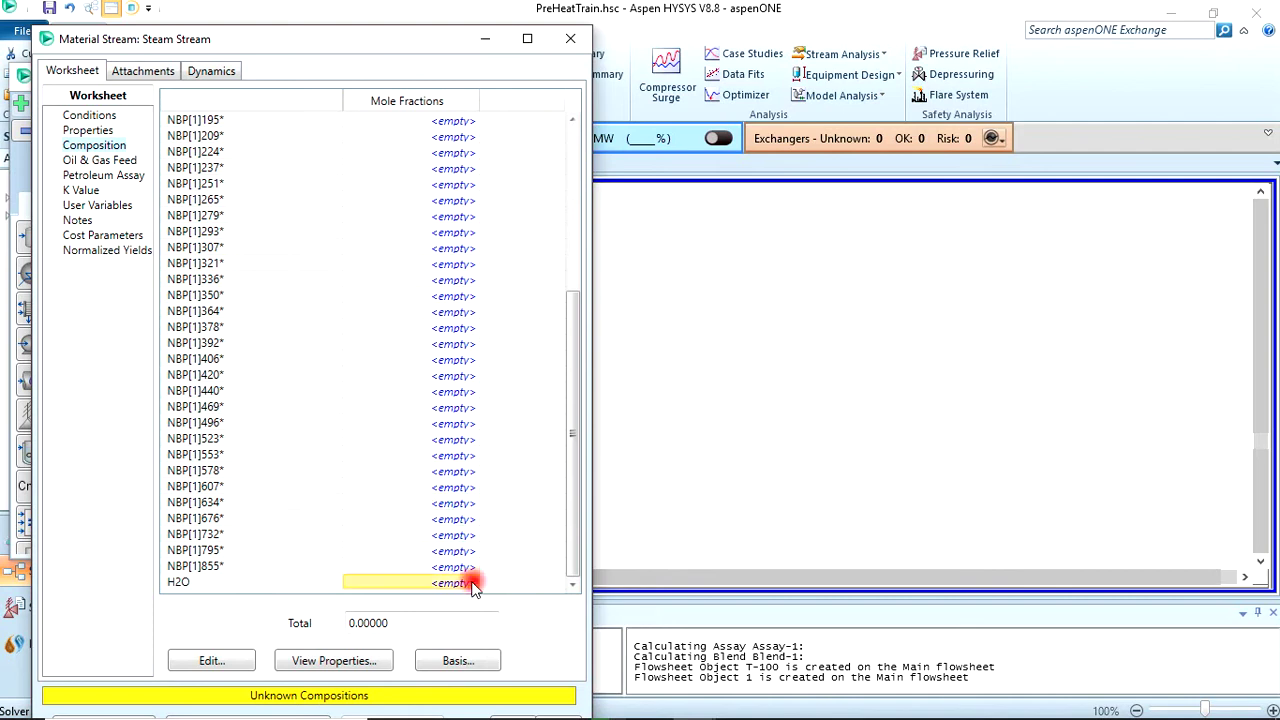
pyautogui.write('1')
pyautogui.press('Return')
pyautogui.click(800, 556)
pyautogui.click(570, 45)
# In the DC column's input expert, name the condenser energy stream DC Cond q and enable a water draw named Waste water.
pyautogui.doubleClick(503, 345)
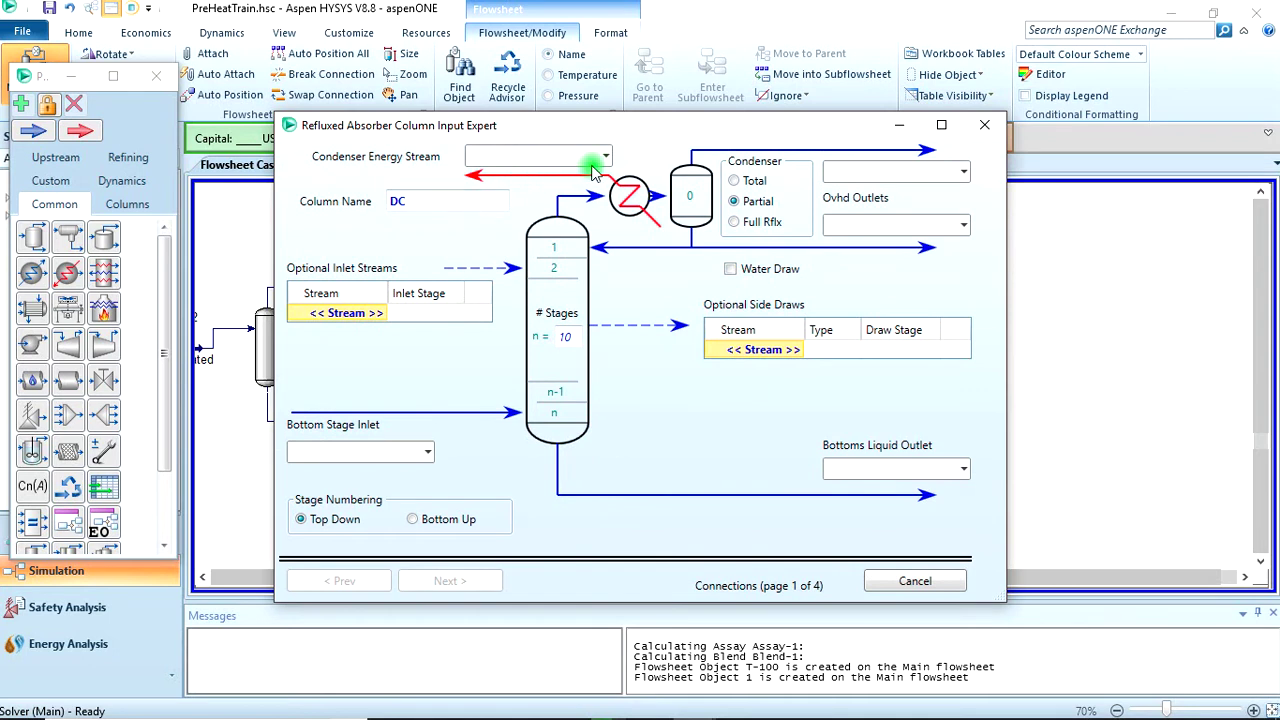
pyautogui.click(572, 152)
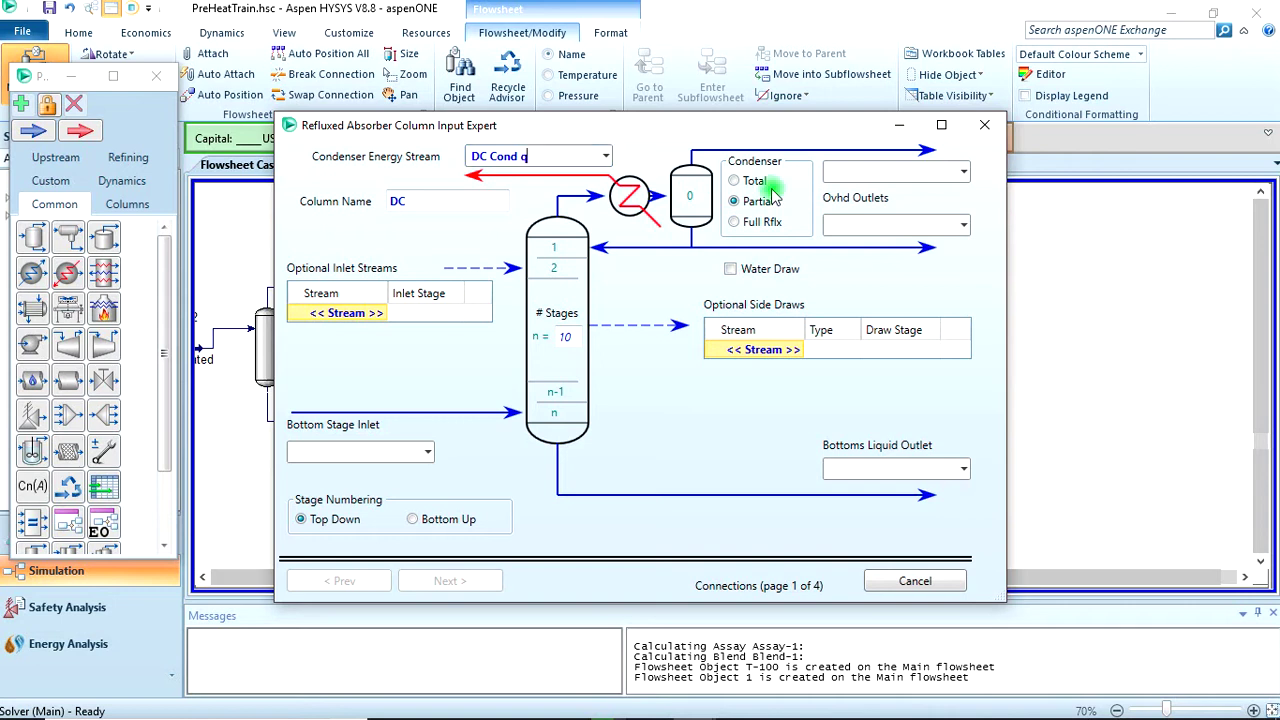
pyautogui.click(733, 270)
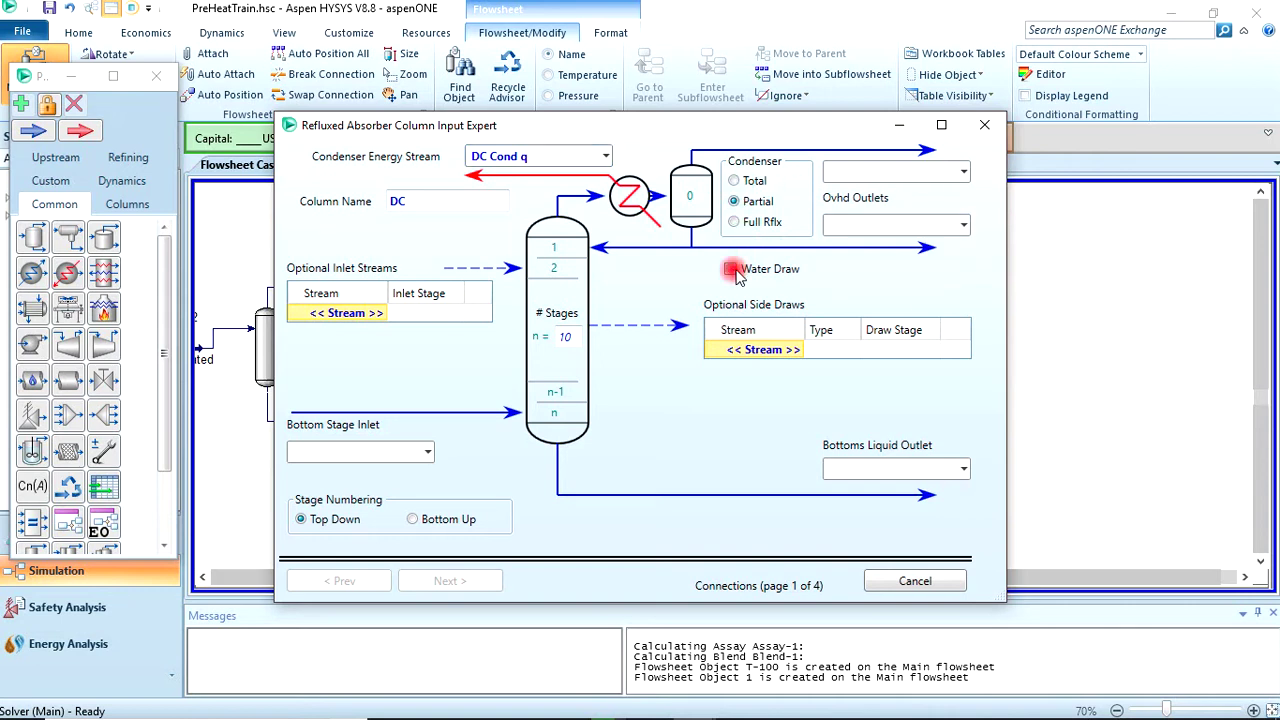
pyautogui.click(880, 267)
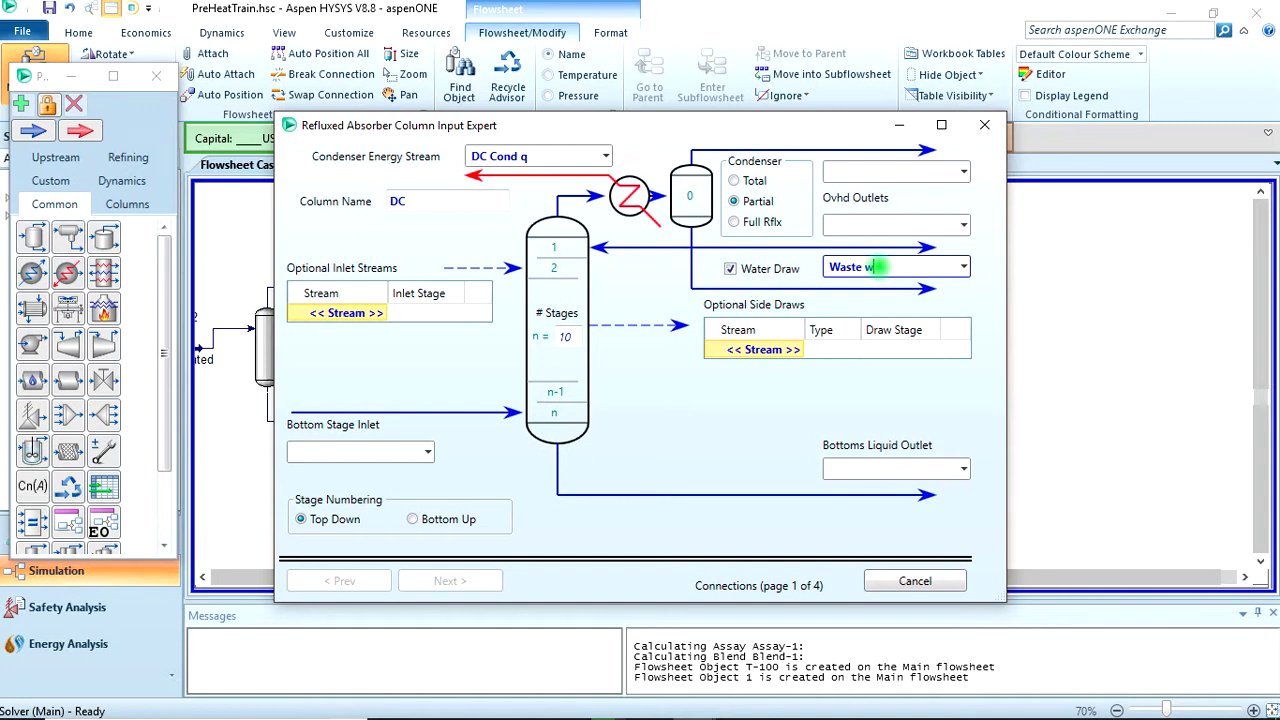
pyautogui.press('Return')
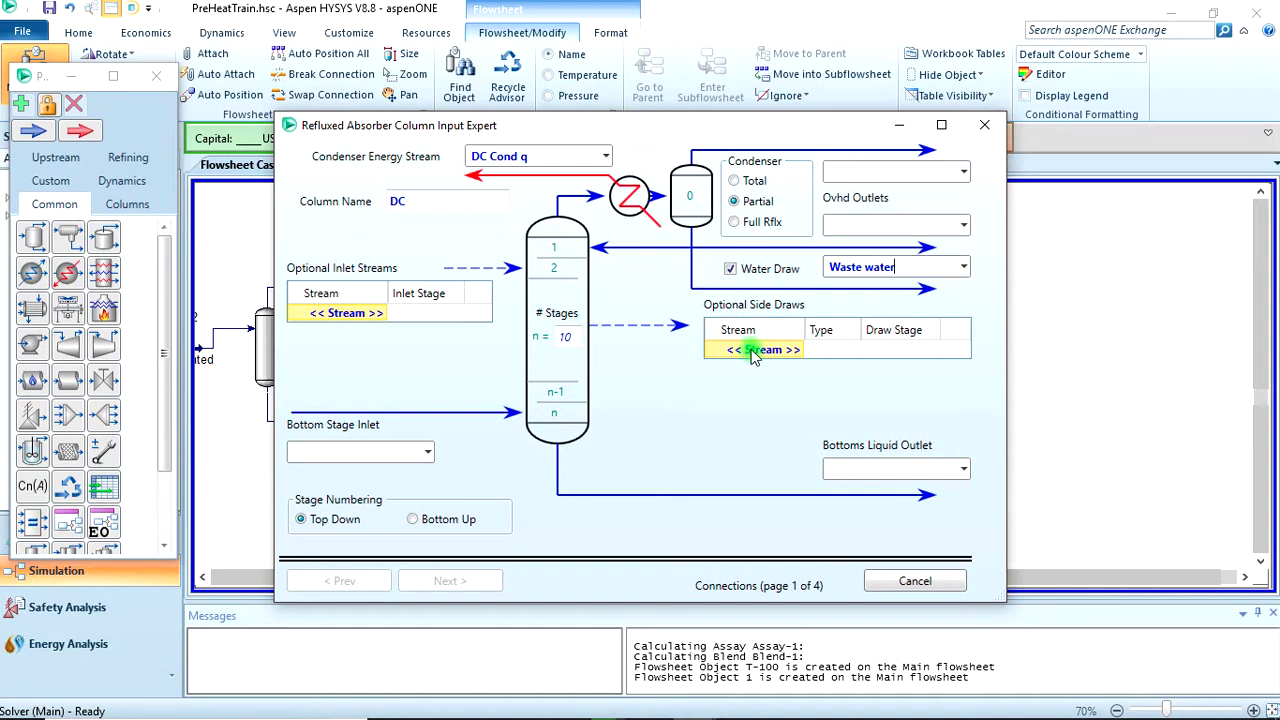
# Set the DC column to 29 stages and feed pre heated crude in at stage 28 of the main tower.
pyautogui.click(567, 339)
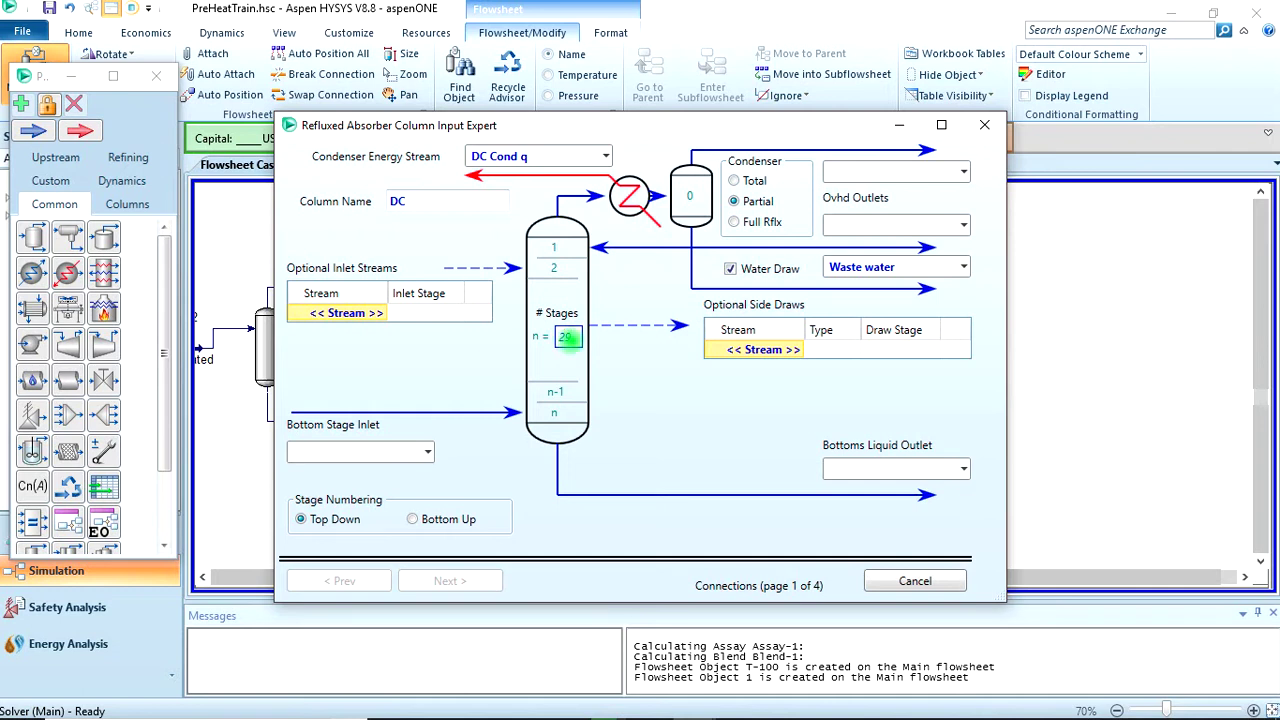
pyautogui.click(378, 313)
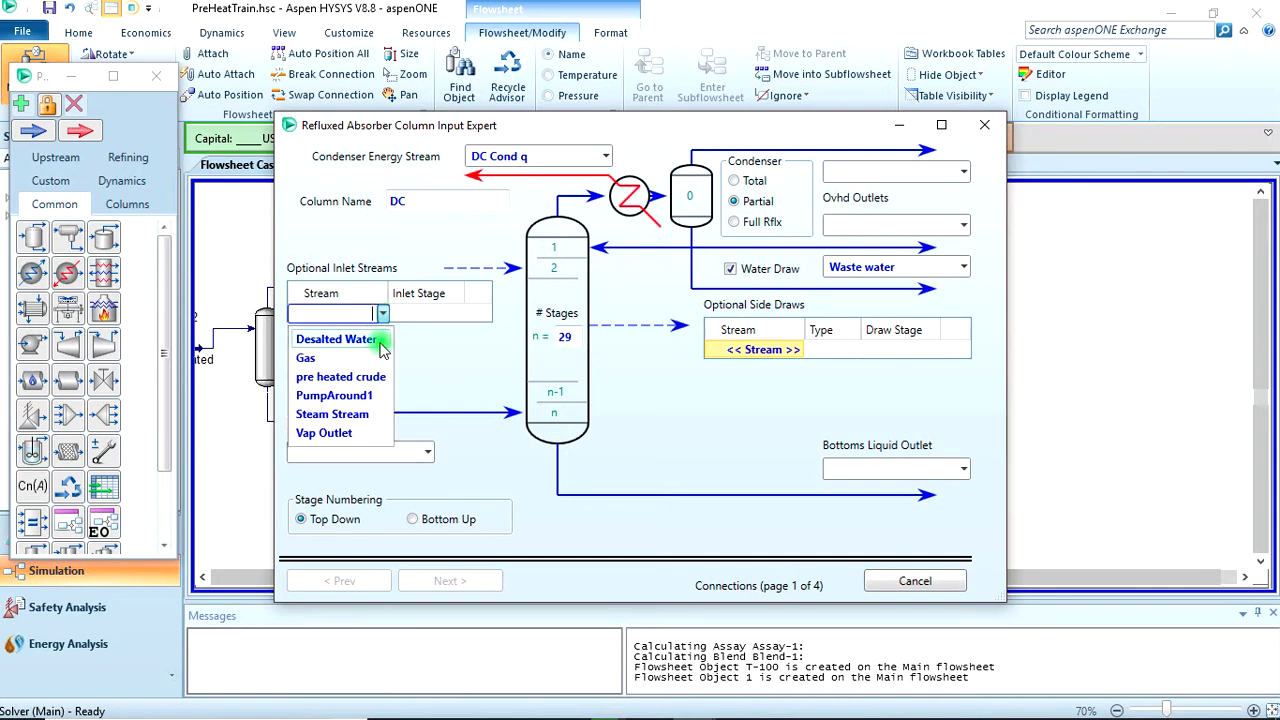
pyautogui.click(355, 376)
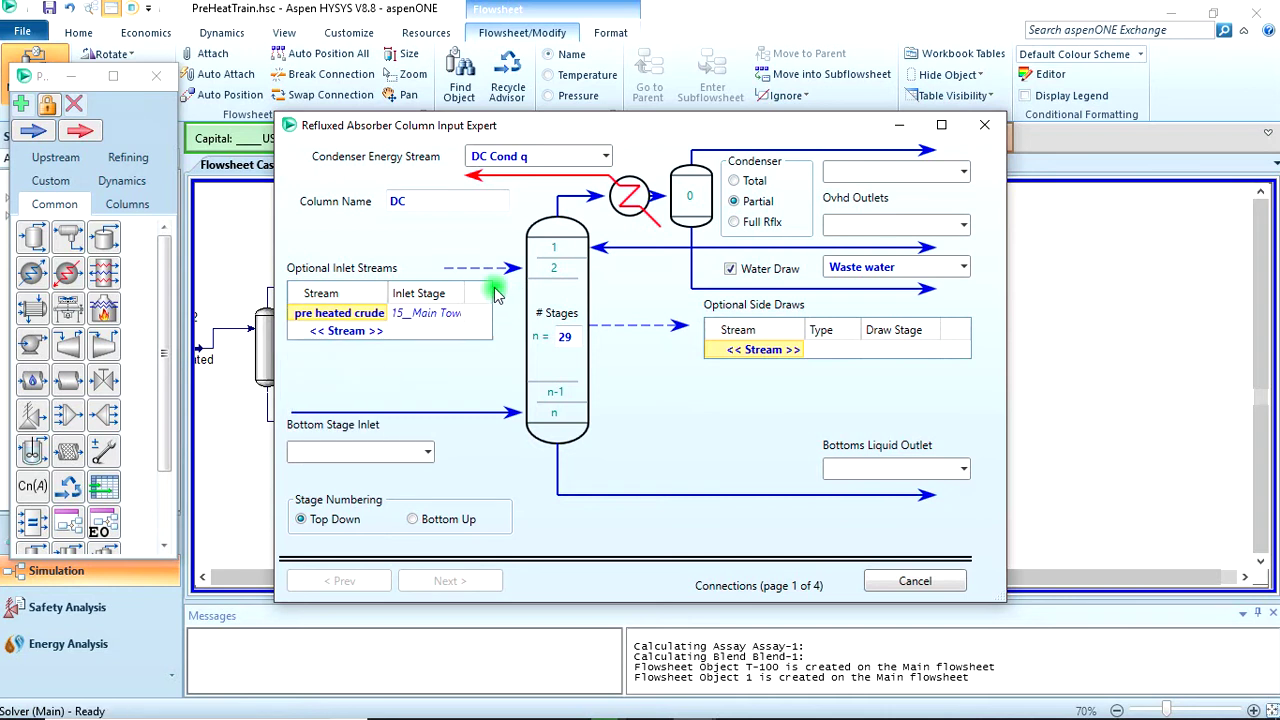
pyautogui.click(458, 314)
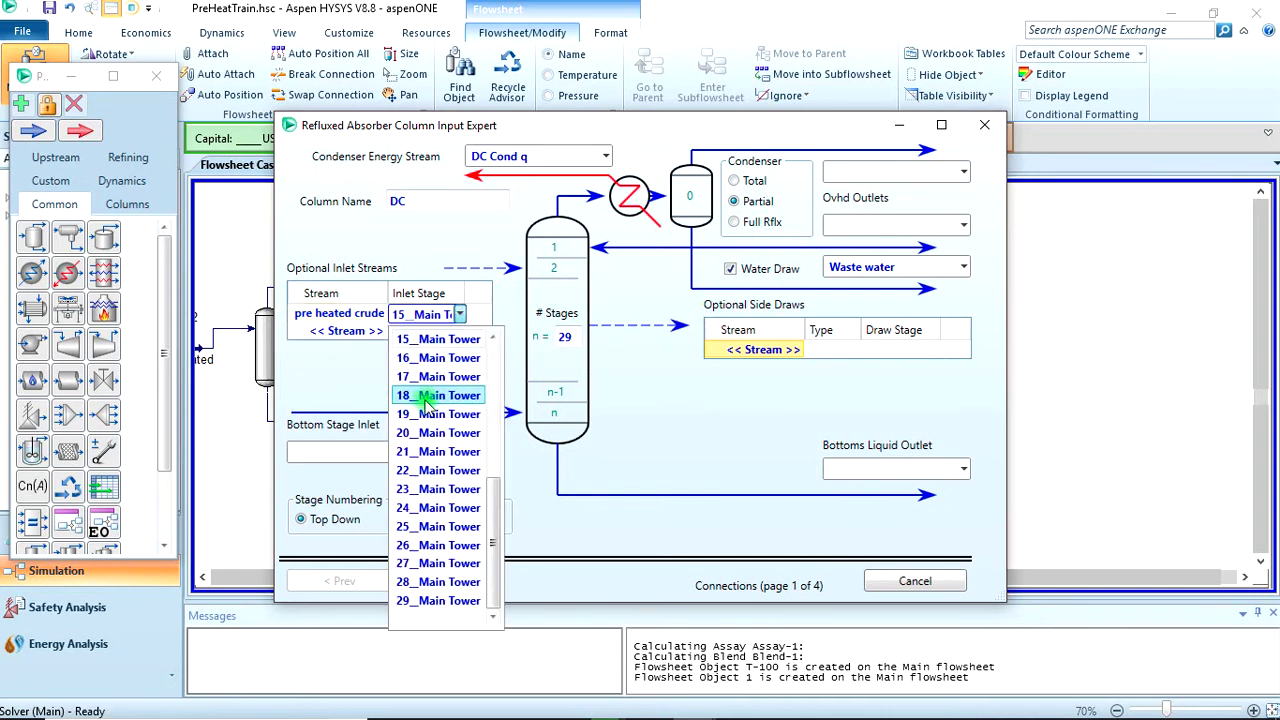
pyautogui.click(430, 582)
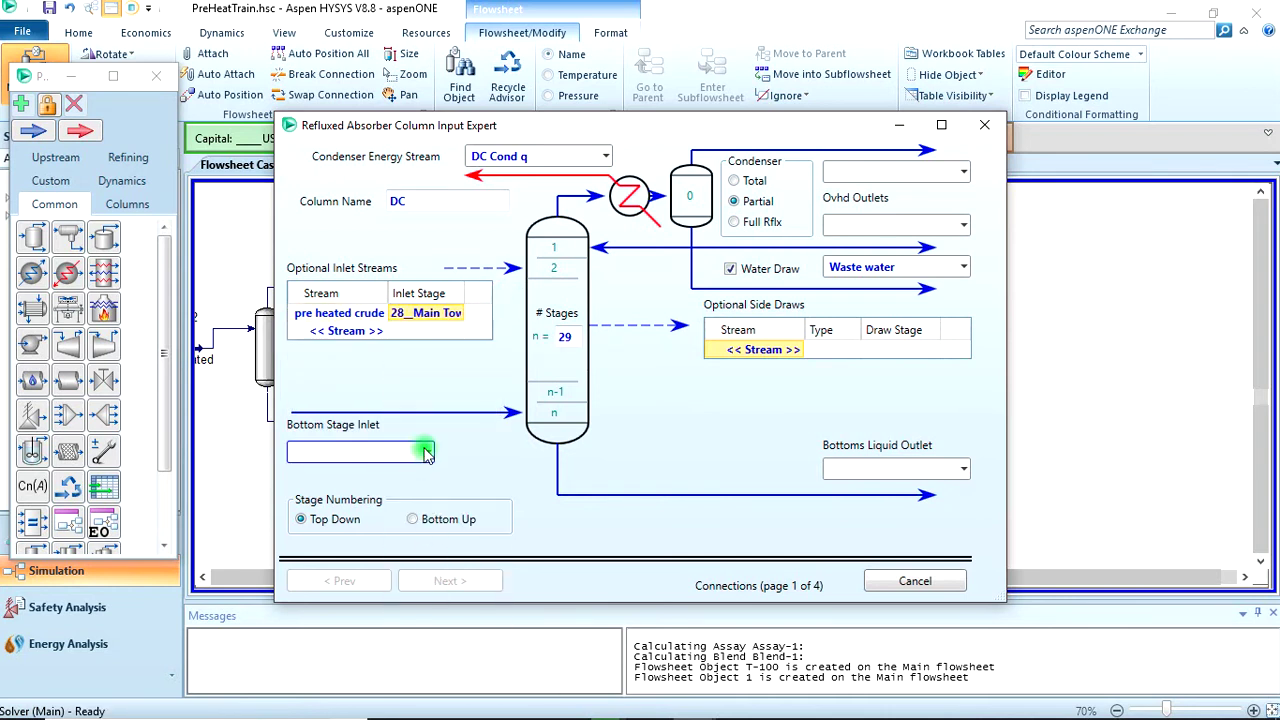
# Connect Steam Stream as the bottom stage inlet and name the bottoms liquid outlet Residue.
pyautogui.click(426, 450)
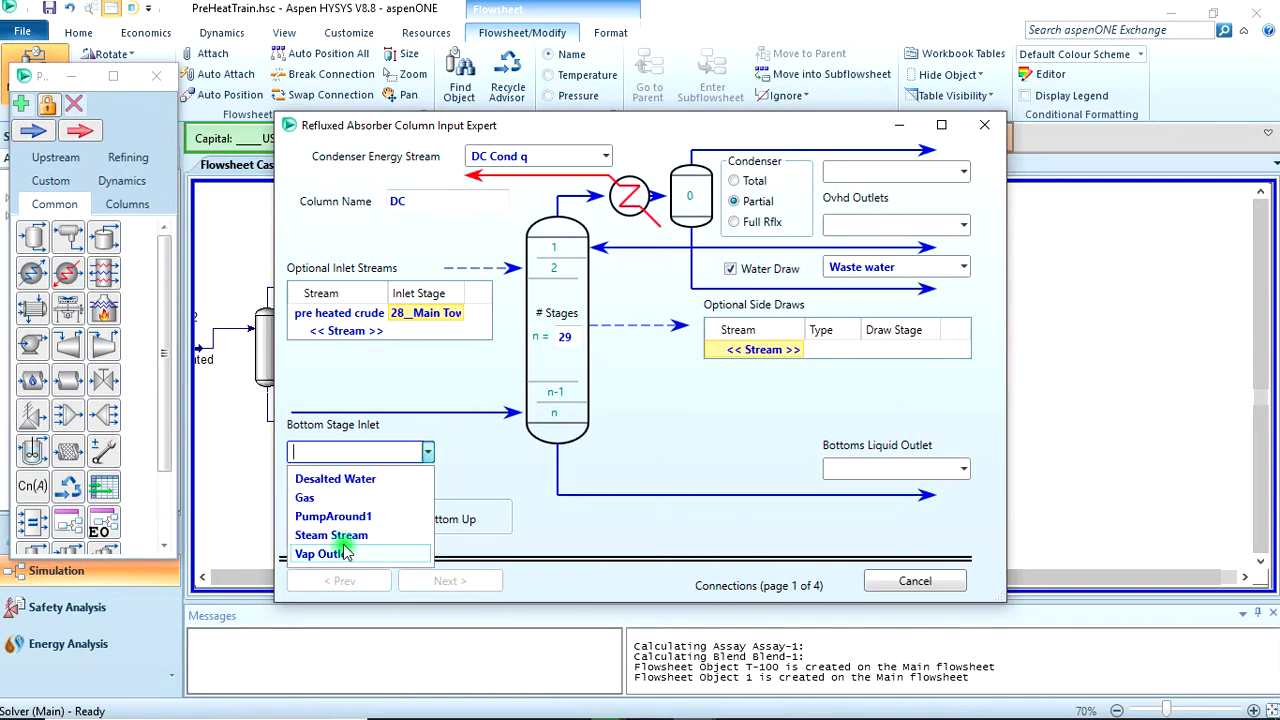
pyautogui.click(357, 537)
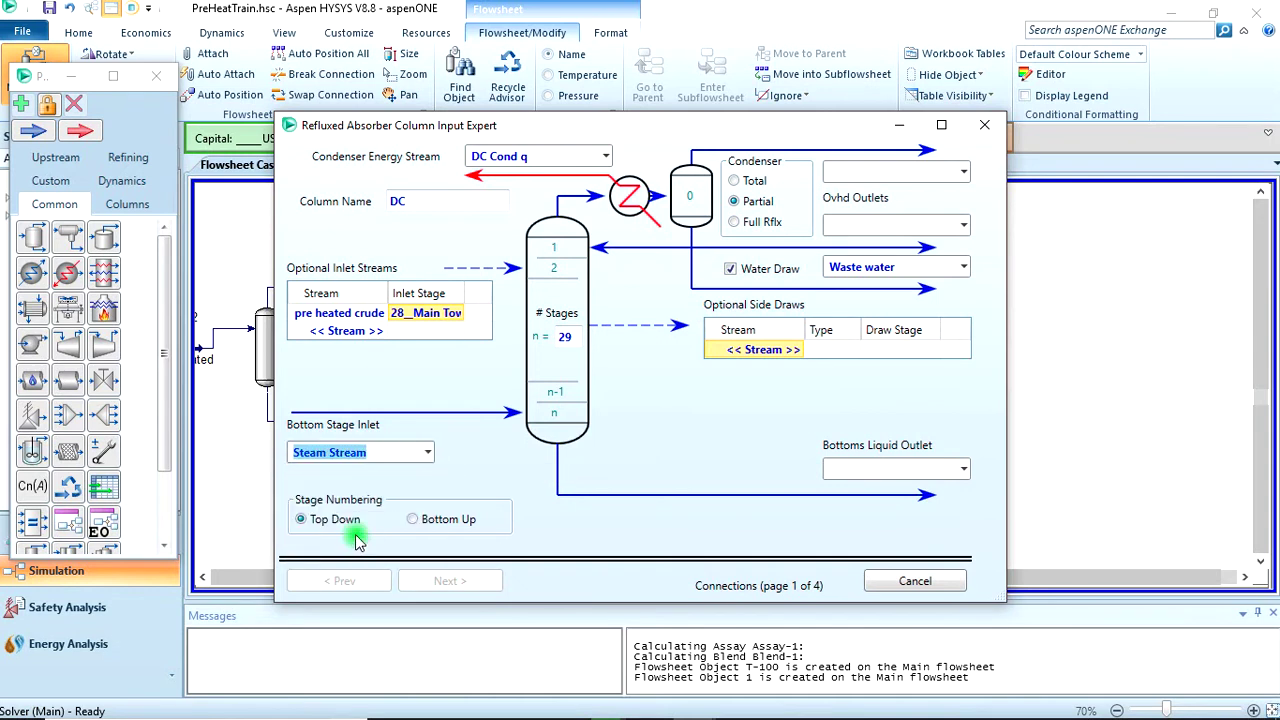
pyautogui.click(890, 469)
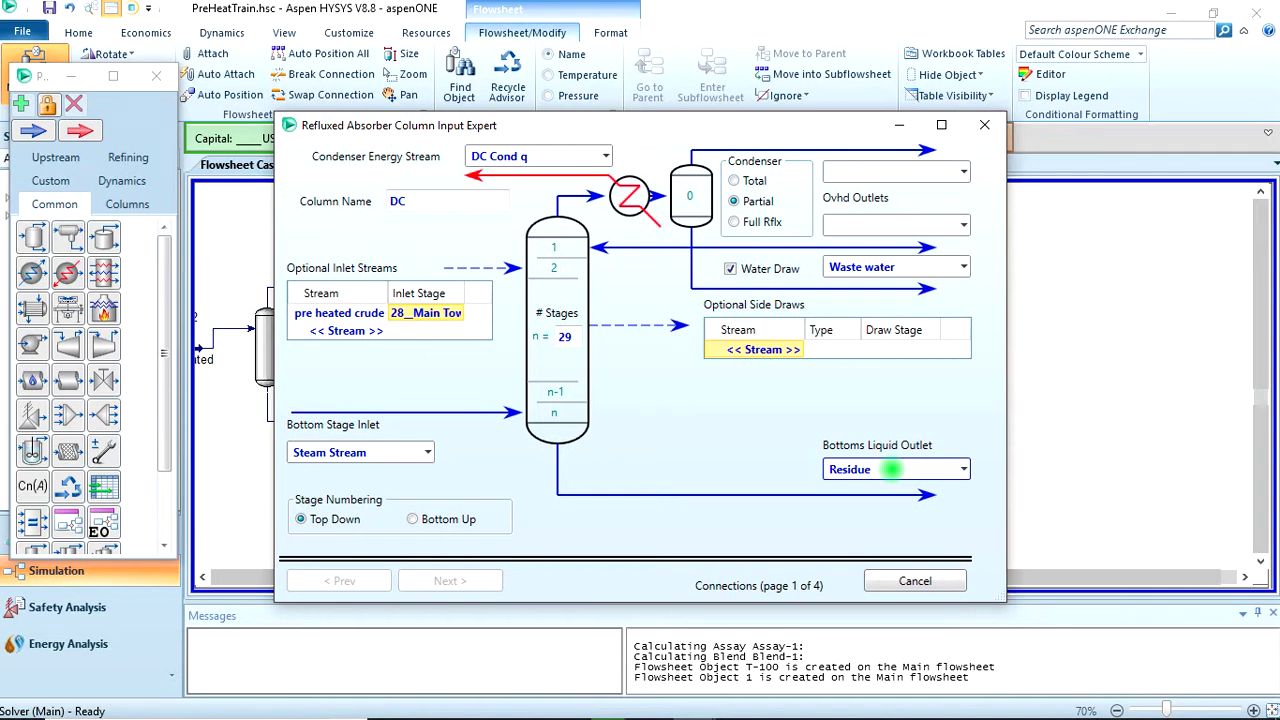
# Name the column's overhead liquid outlet Naphtha, then close the input expert and the object palette.
pyautogui.click(871, 224)
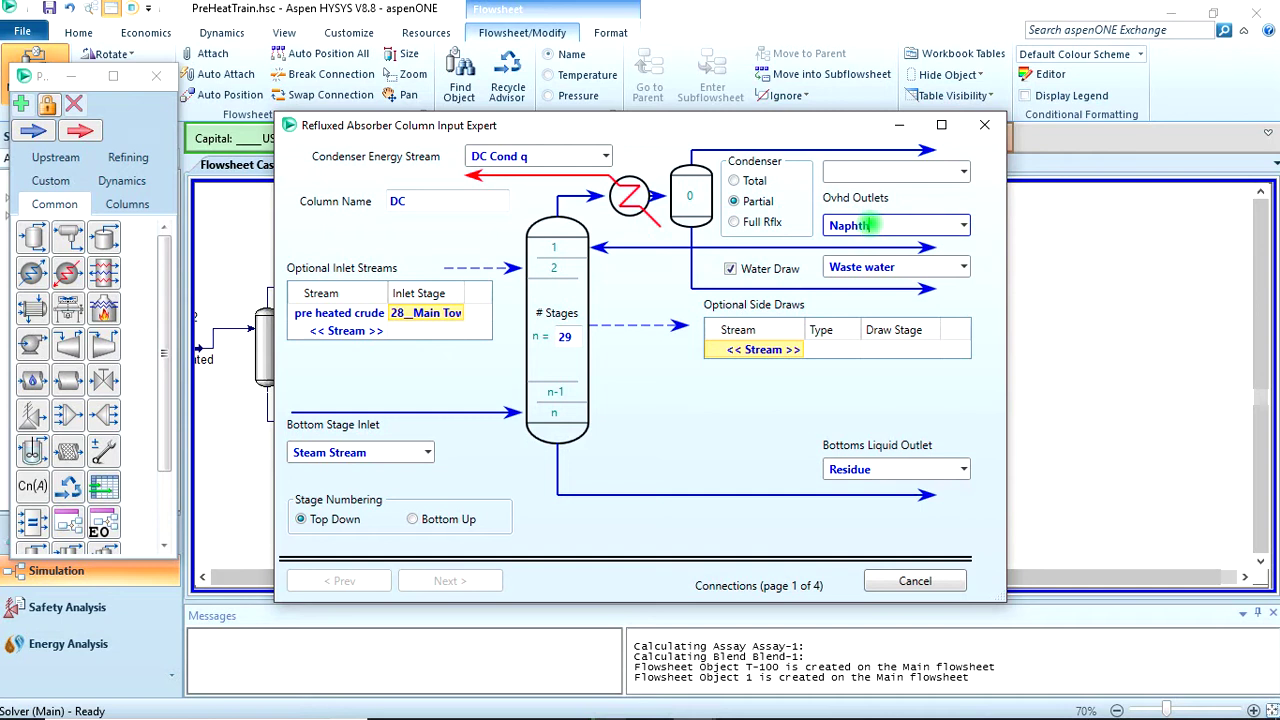
pyautogui.click(884, 176)
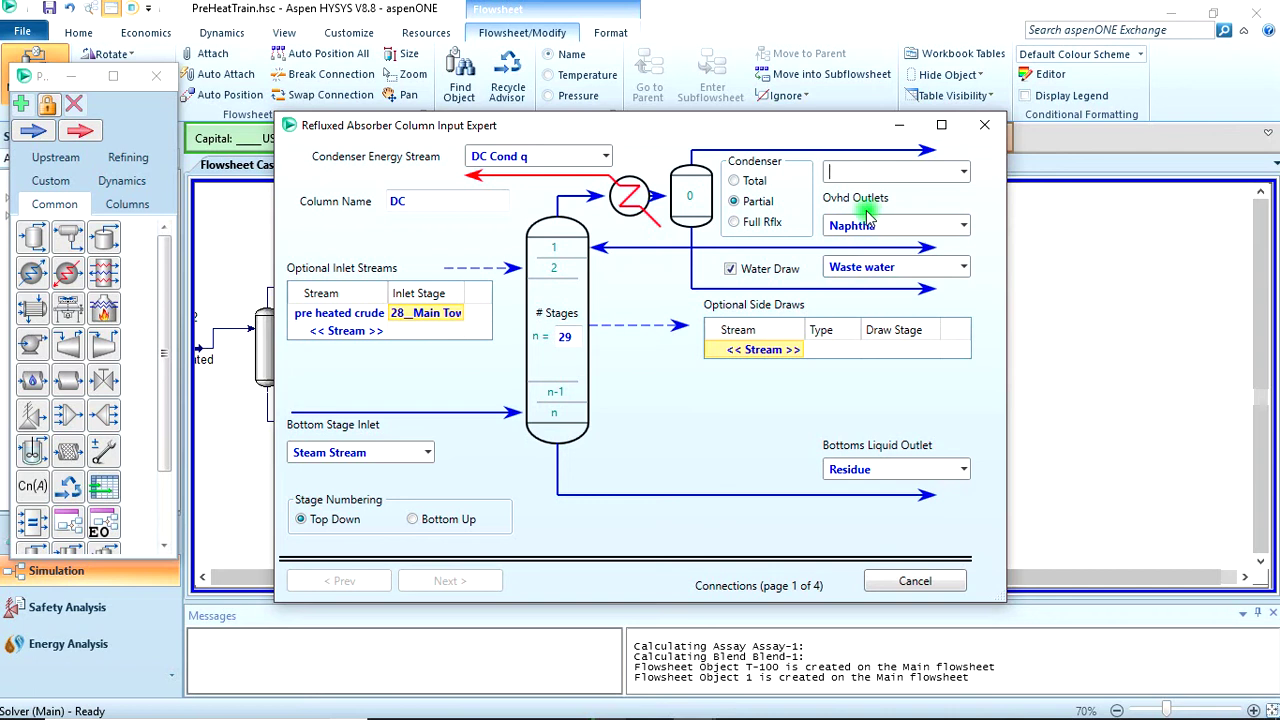
pyautogui.click(984, 124)
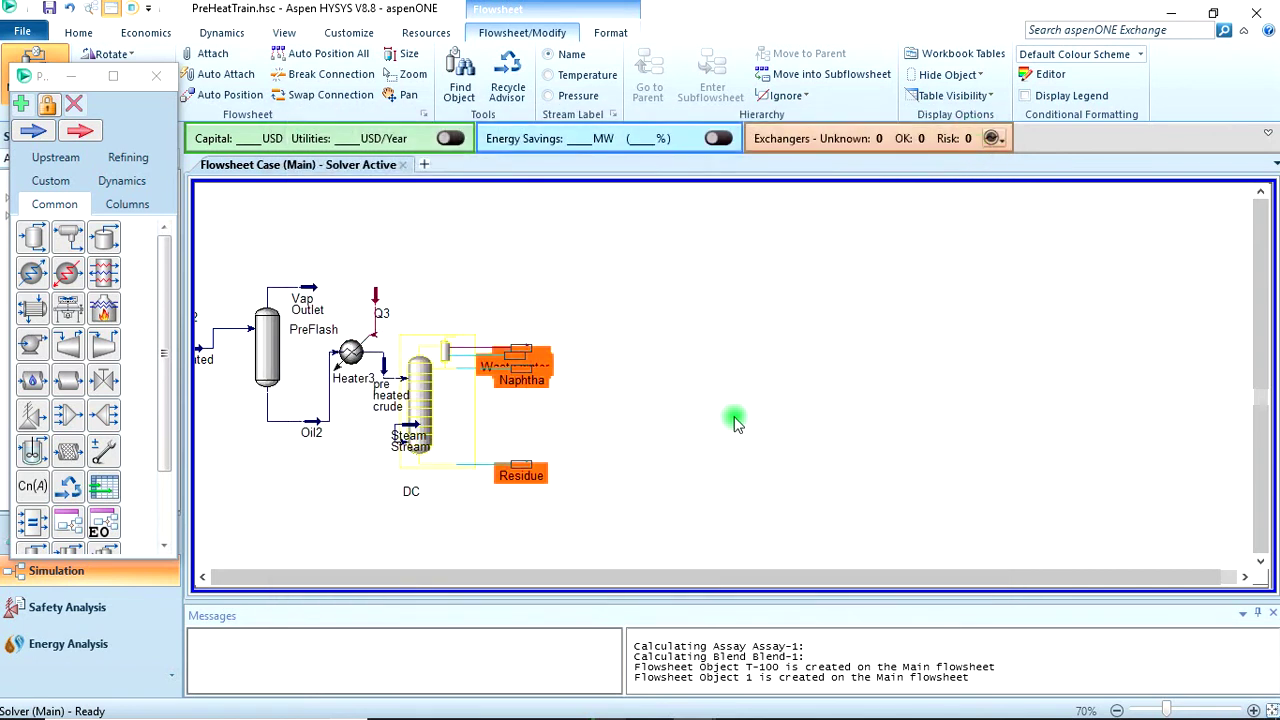
pyautogui.click(155, 78)
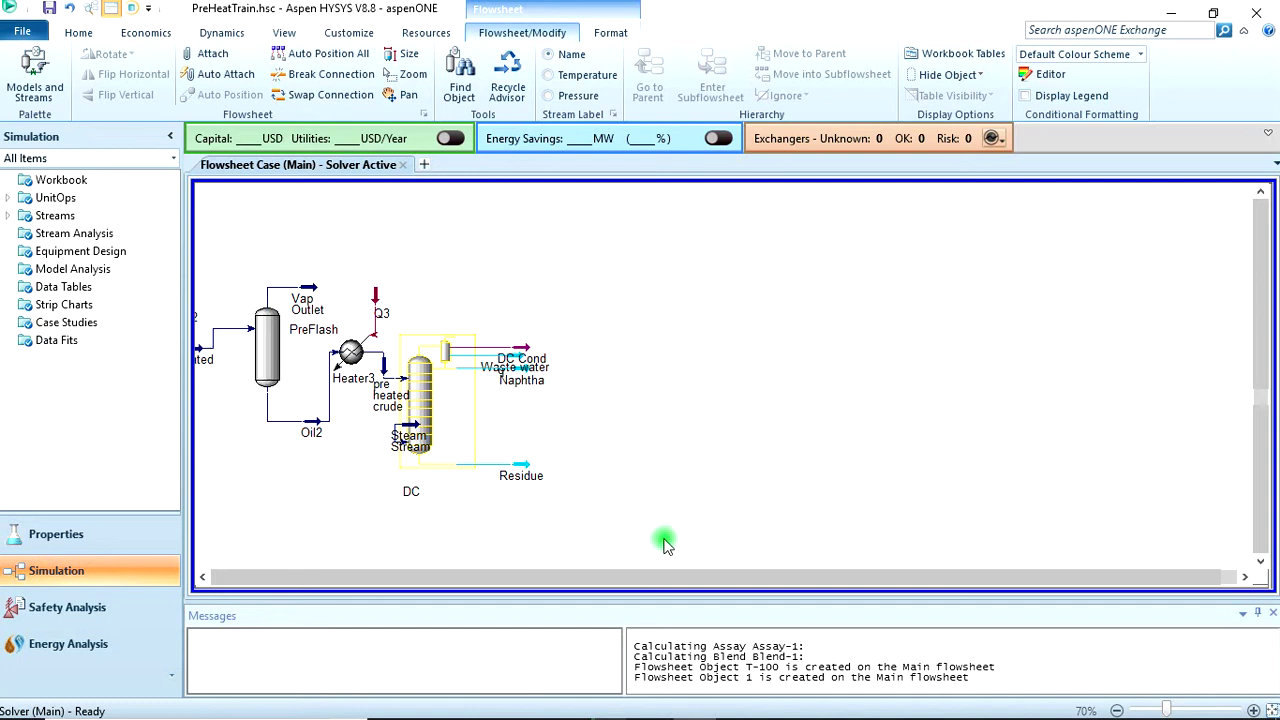
# Examine the cut distribution table of Blend-1 in the Properties environment, from Off Gas through Naphtha to Residue, and return to the simulation flowsheet.
pyautogui.click(55, 534)
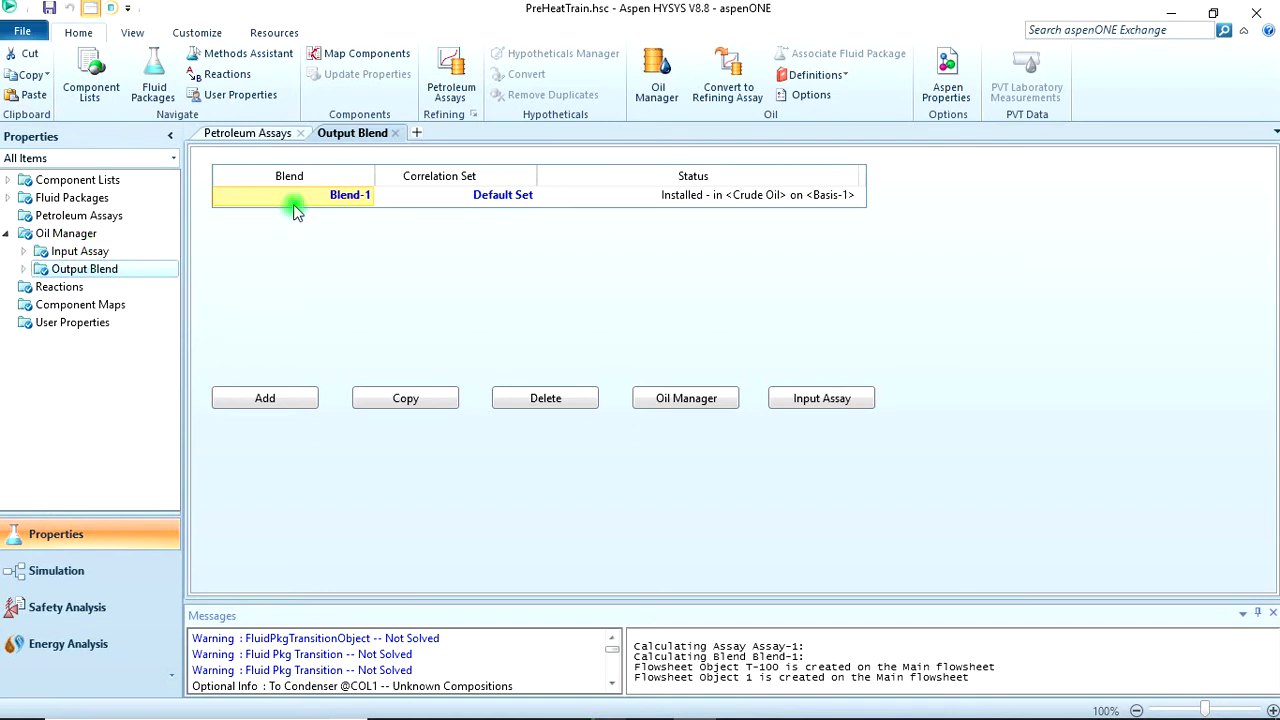
pyautogui.doubleClick(352, 205)
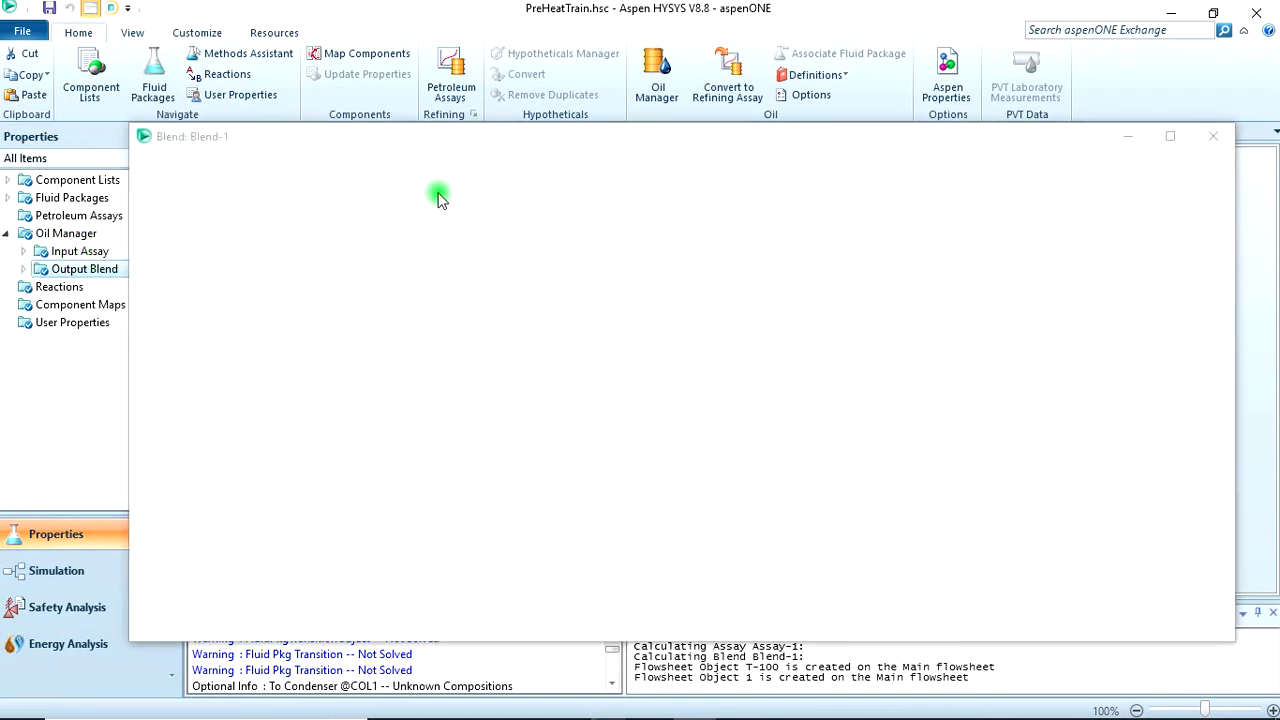
pyautogui.moveTo(650, 145); pyautogui.dragTo(606, 104)
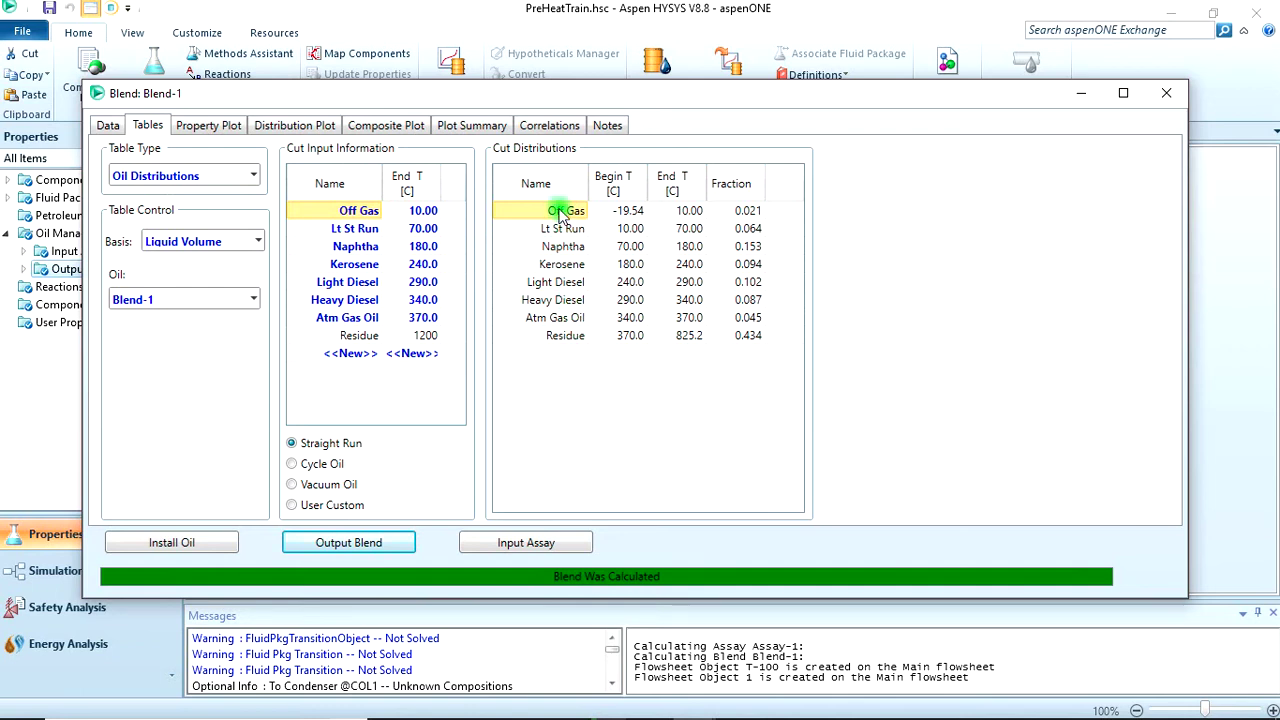
pyautogui.click(571, 335)
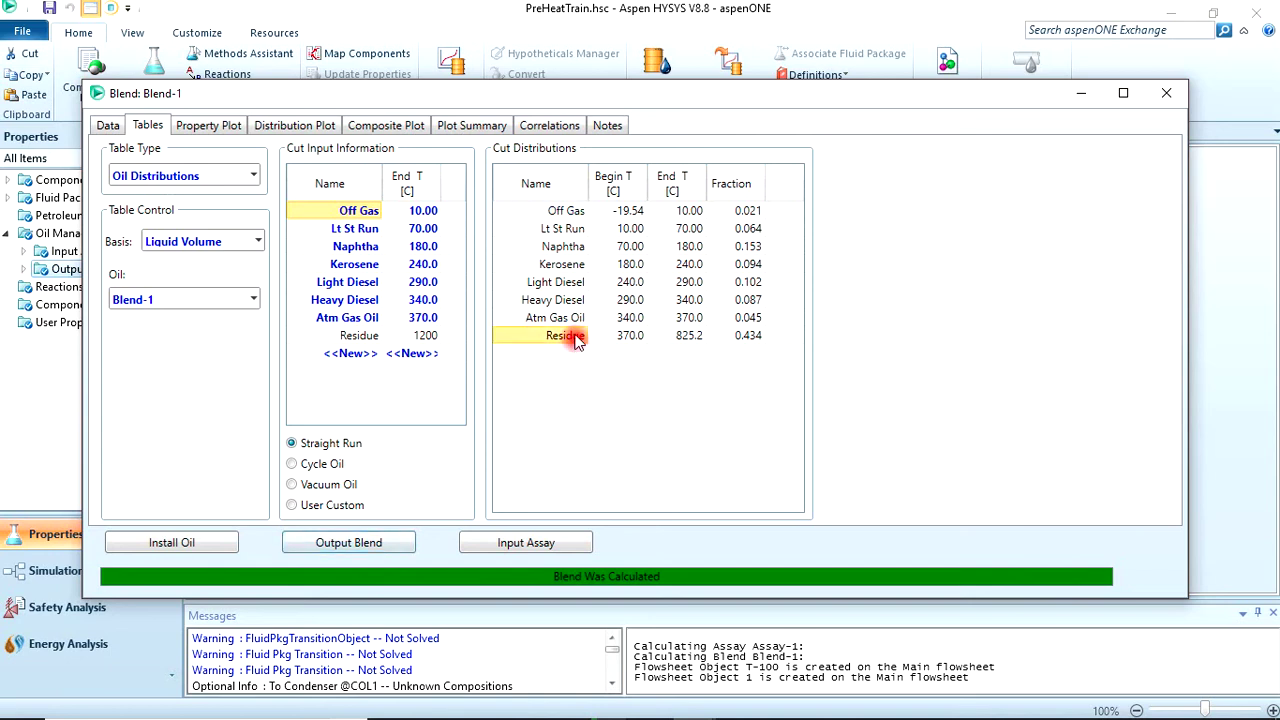
pyautogui.click(561, 215)
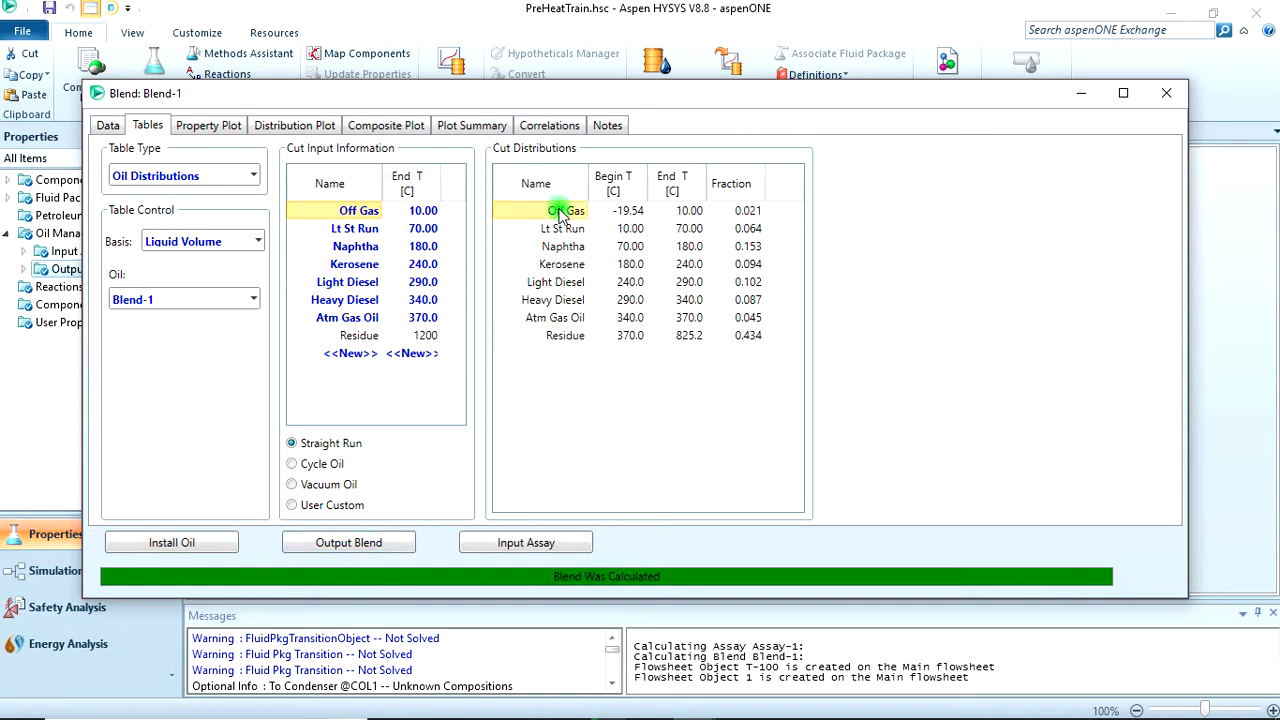
pyautogui.click(579, 252)
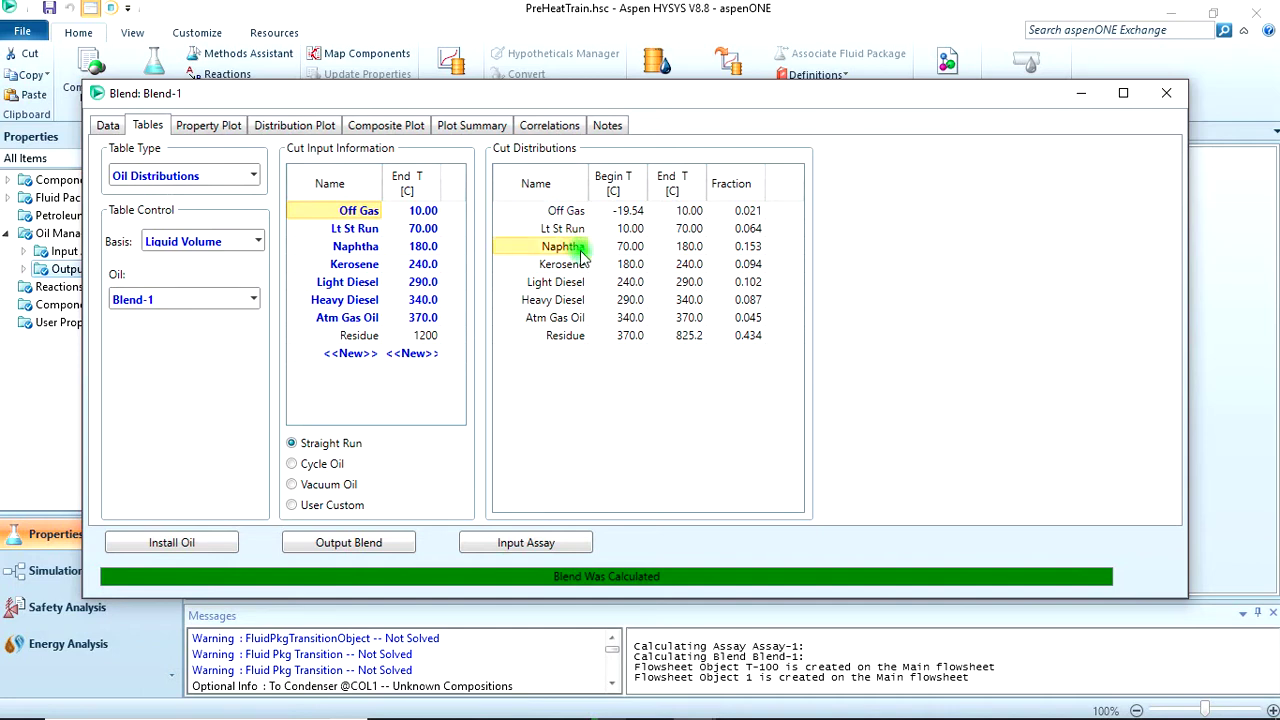
pyautogui.click(574, 340)
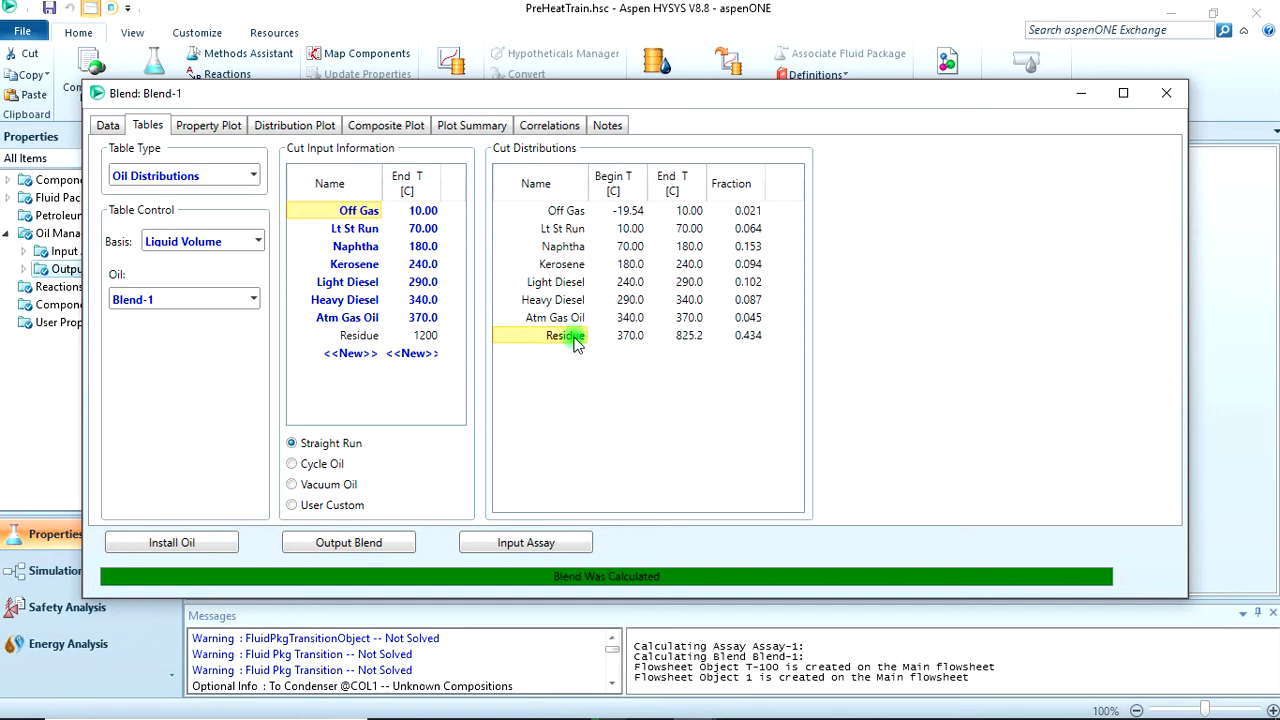
pyautogui.click(566, 250)
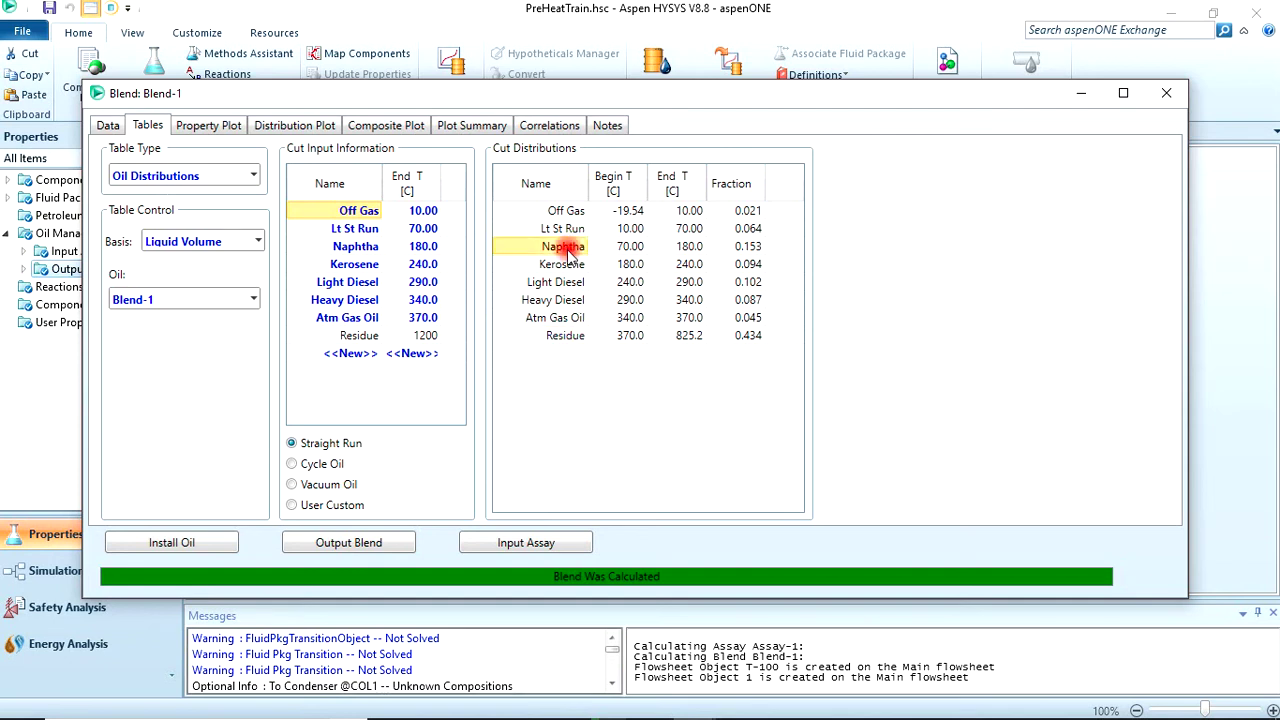
pyautogui.click(748, 248)
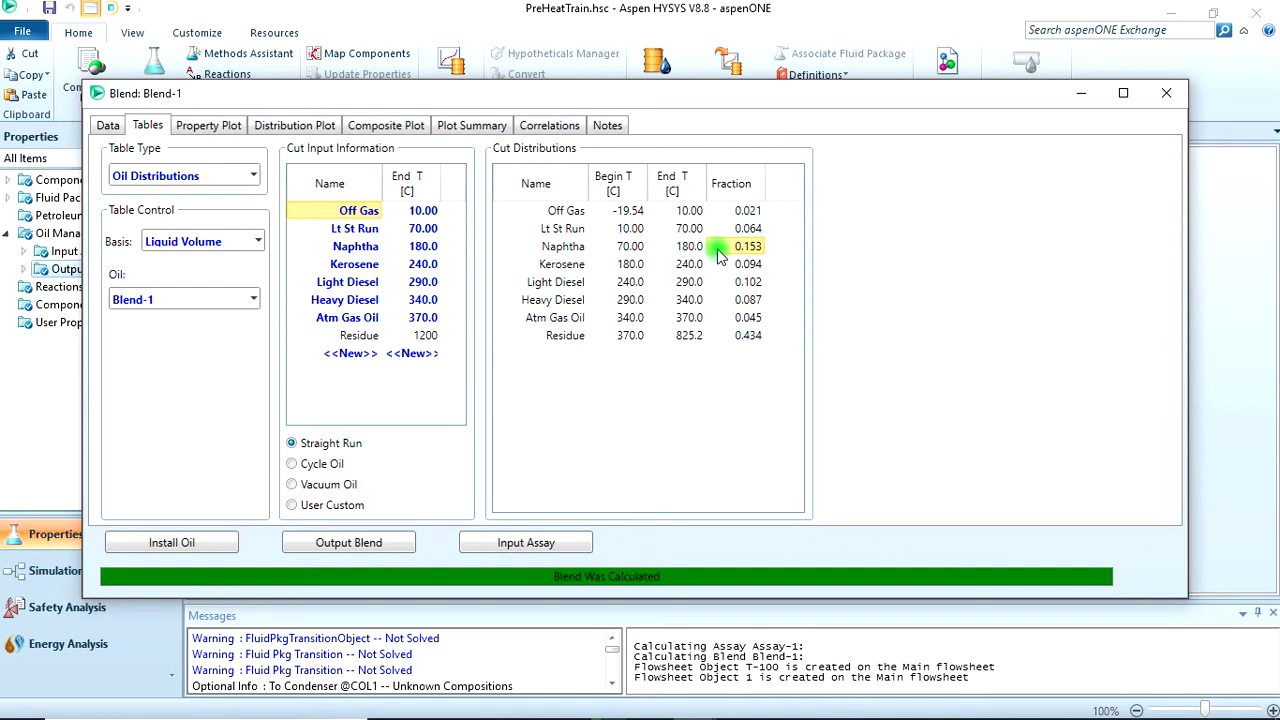
pyautogui.click(1166, 93)
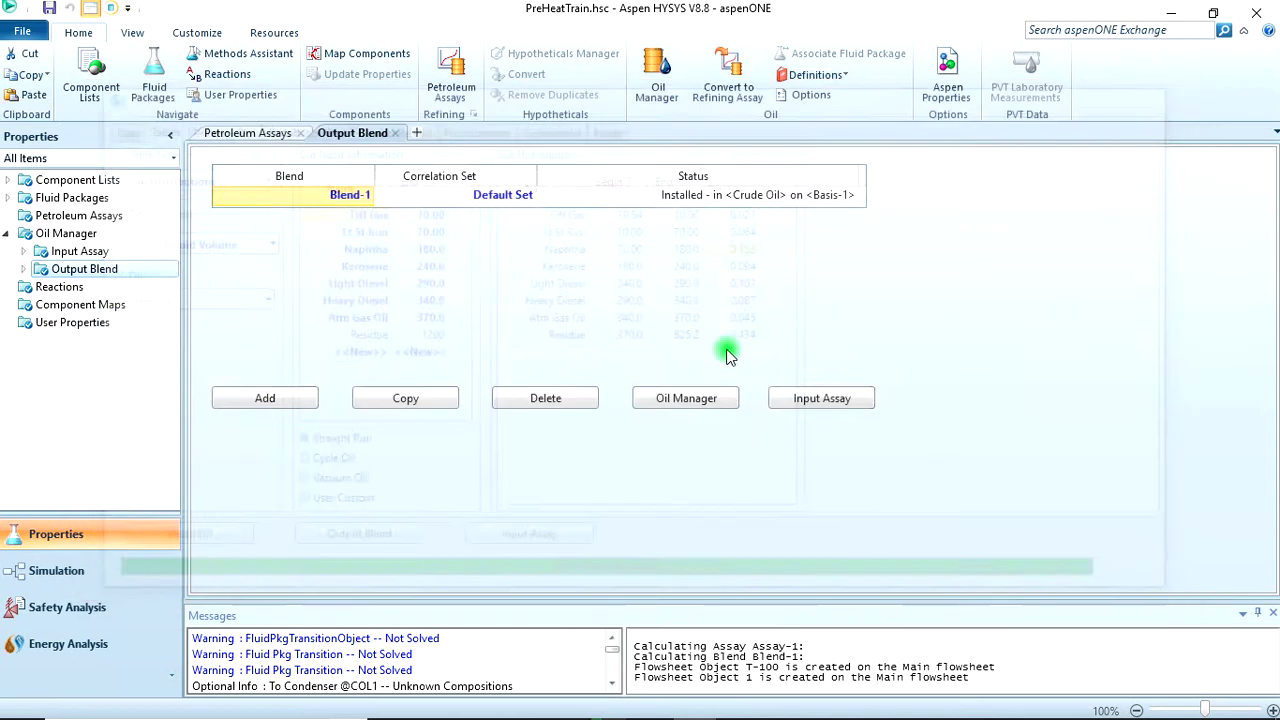
pyautogui.click(86, 571)
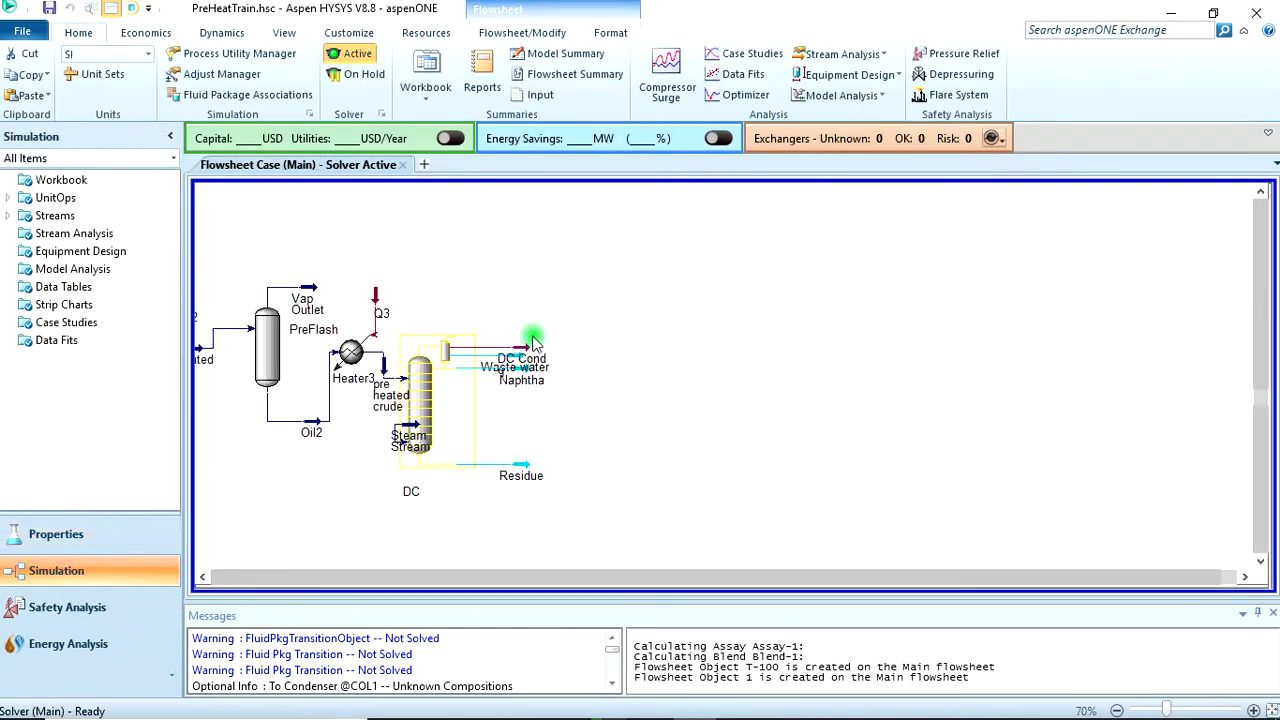
# Move the DC column away from Heater3 and place the pre heated crude stream between the heater and the column.
pyautogui.click(427, 410)
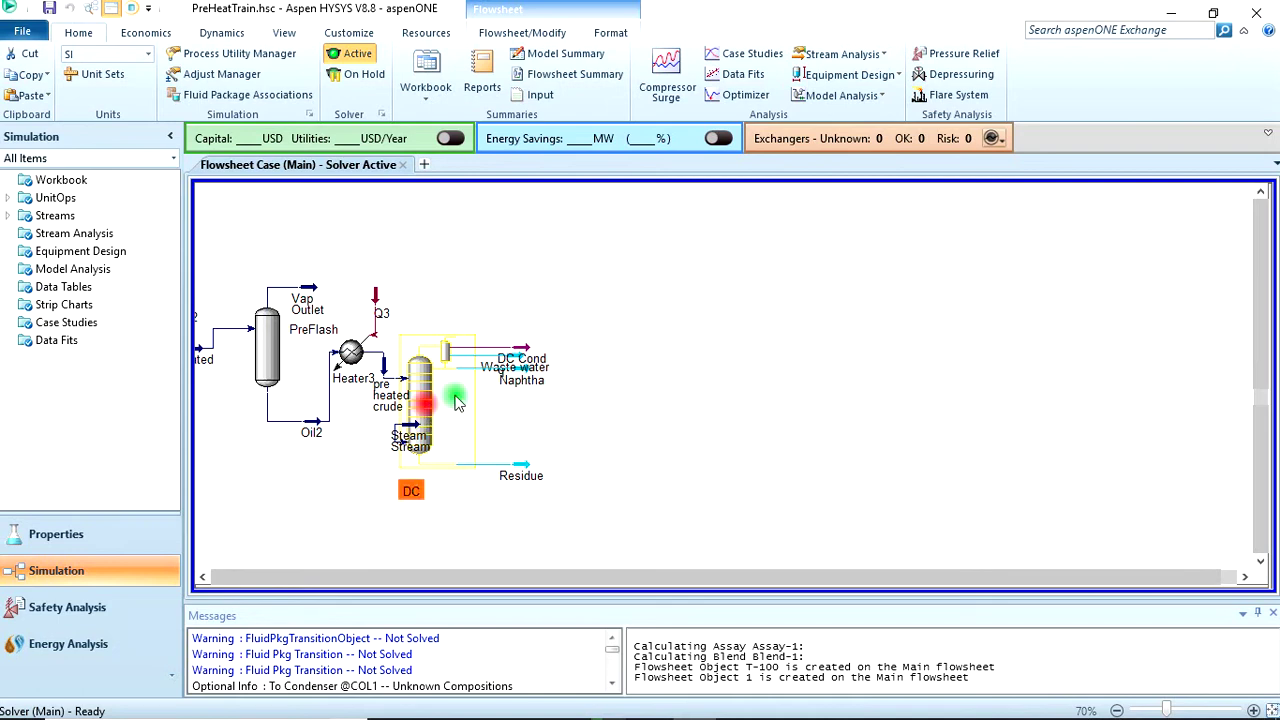
pyautogui.moveTo(427, 410); pyautogui.dragTo(465, 392)
pyautogui.click(695, 365)
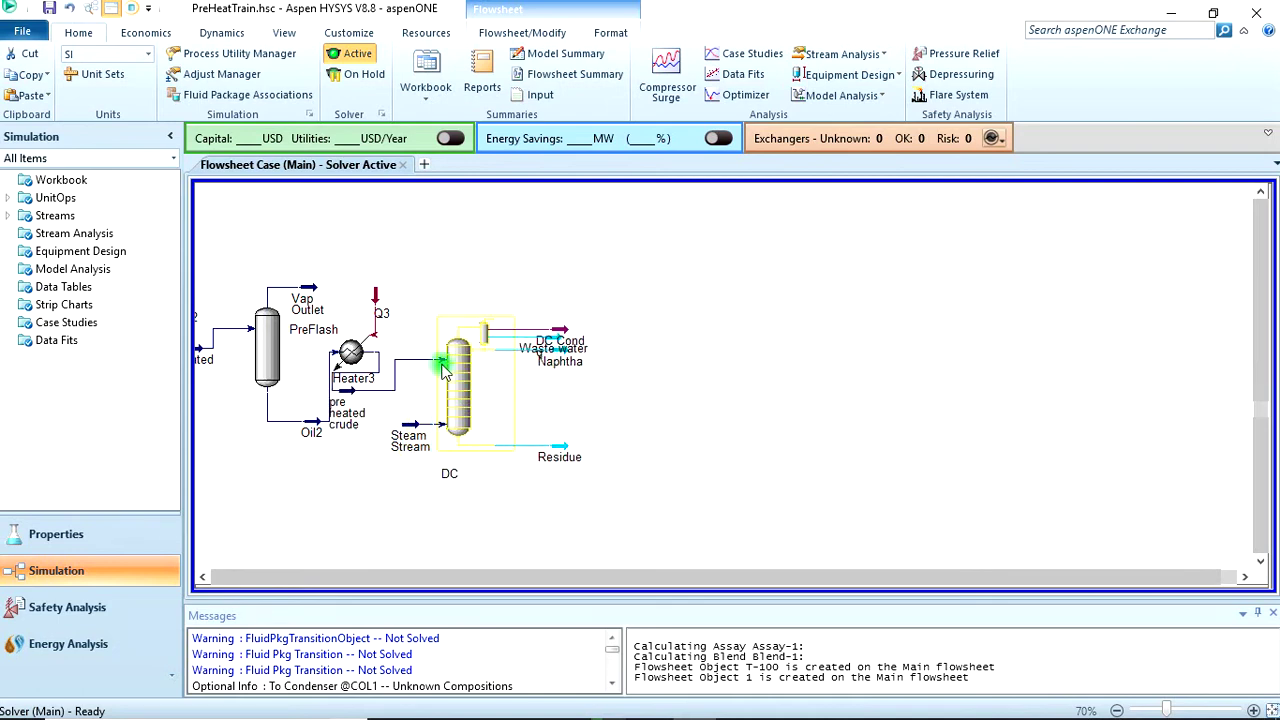
pyautogui.click(350, 400)
pyautogui.moveTo(350, 400); pyautogui.dragTo(402, 370)
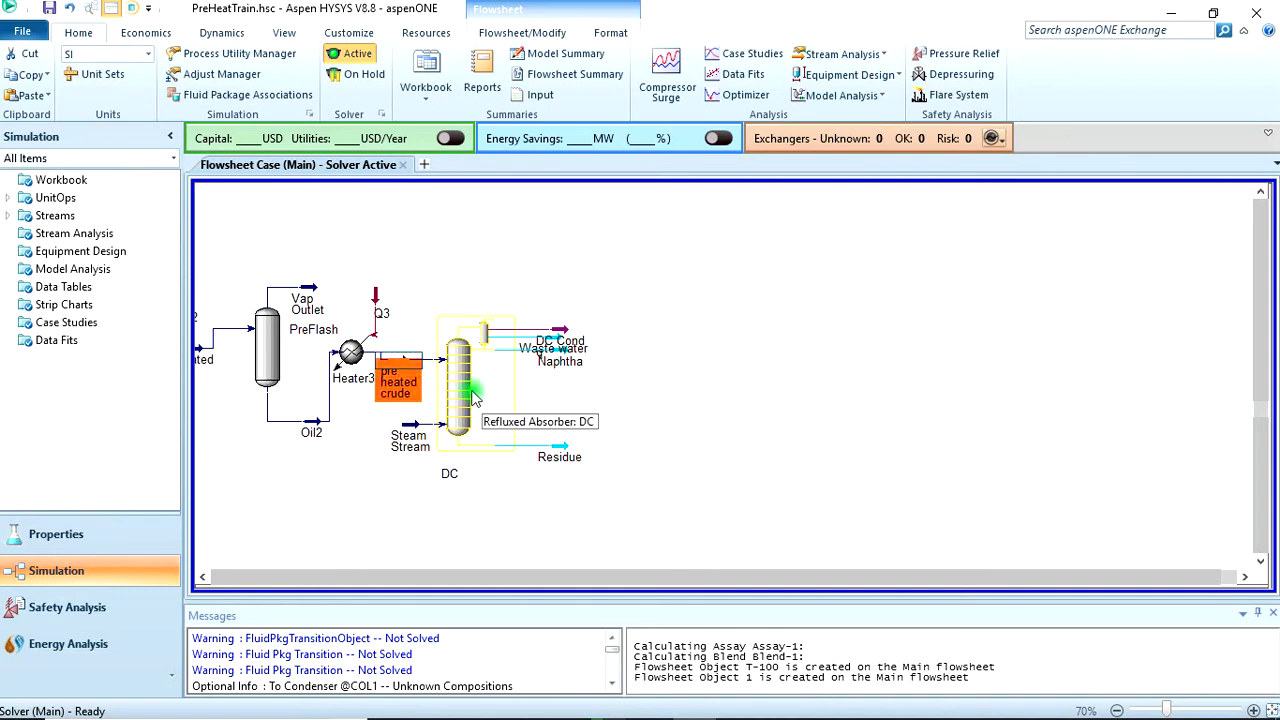
# Reopen the DC column's input expert, name the overhead vapour outlet Off Gases and continue to the pressure profile.
pyautogui.doubleClick(474, 397)
pyautogui.click(880, 170)
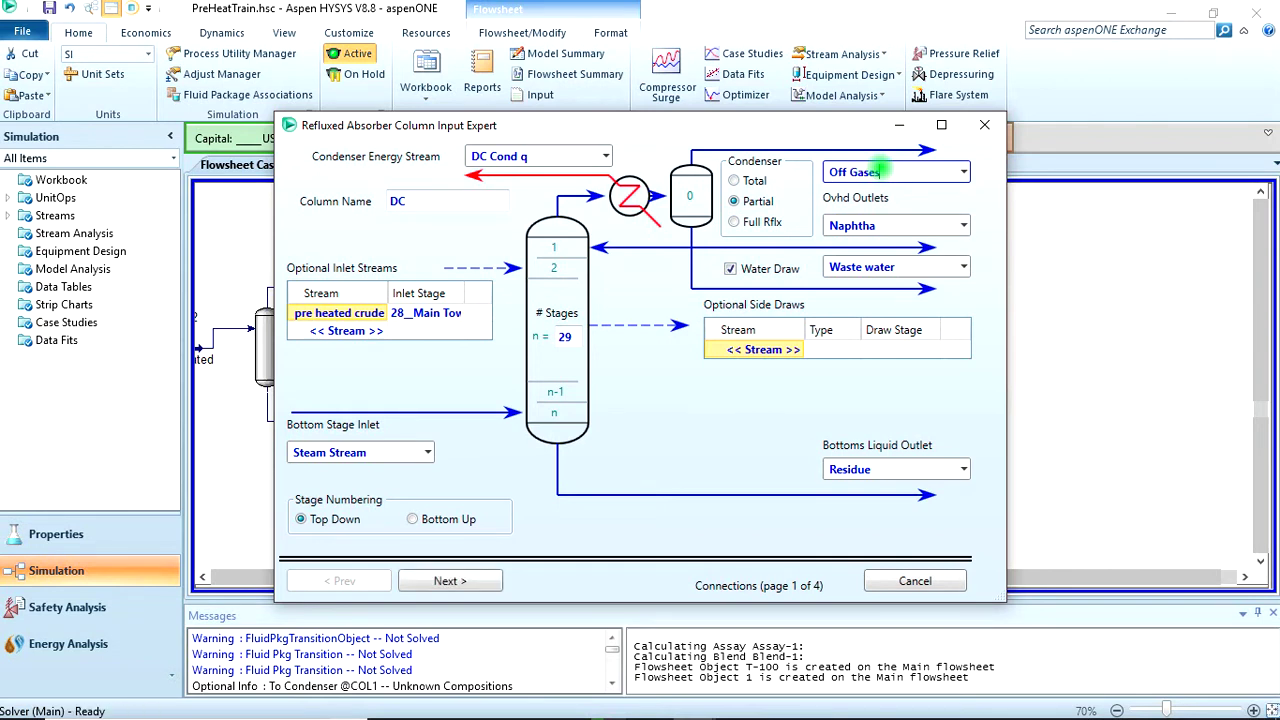
pyautogui.click(477, 581)
# Set the condenser pressure to 140 kPa, condenser pressure drop to 60 kPa and bottom stage pressure to 230 kPa, and continue to the optional estimates.
pyautogui.click(812, 197)
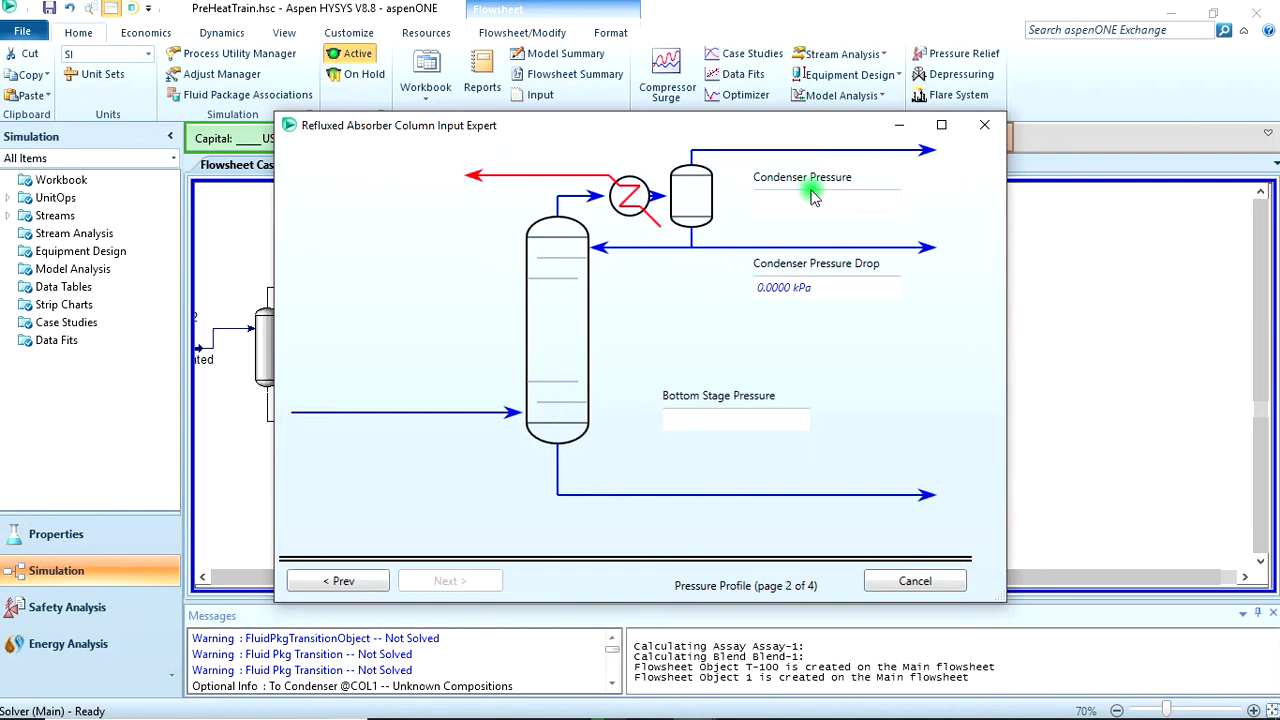
pyautogui.click(809, 197)
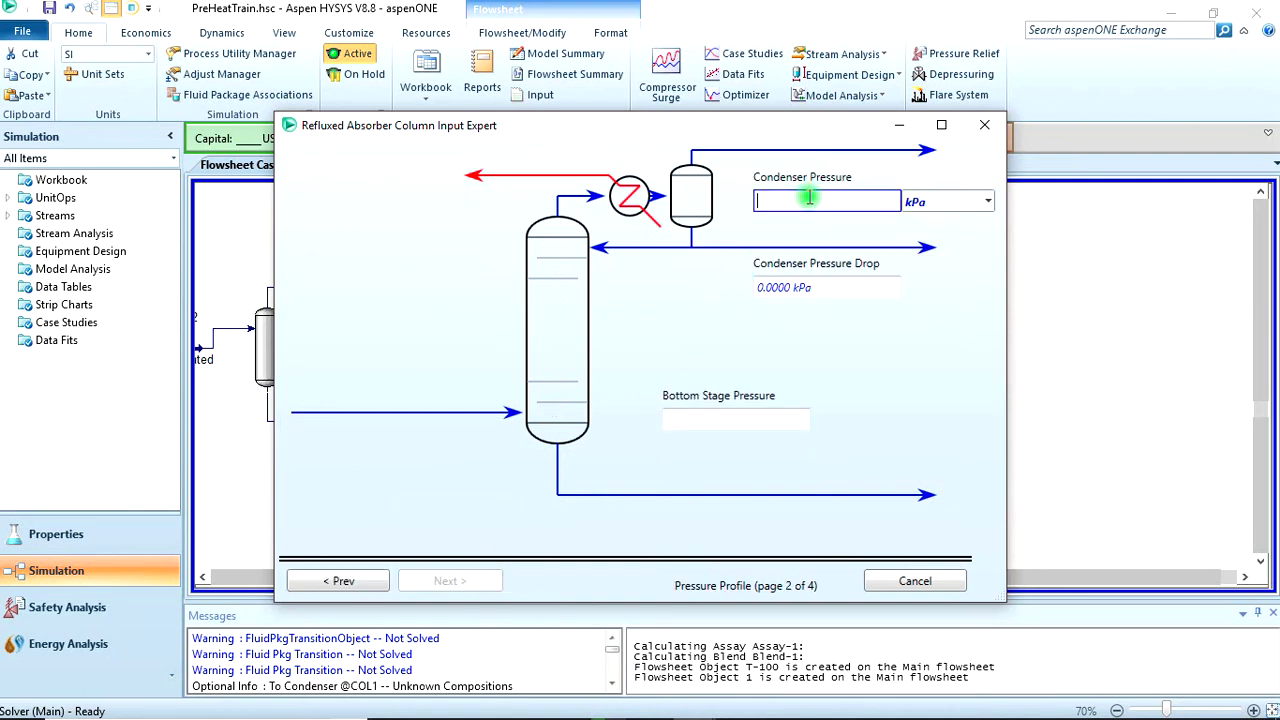
pyautogui.click(841, 281)
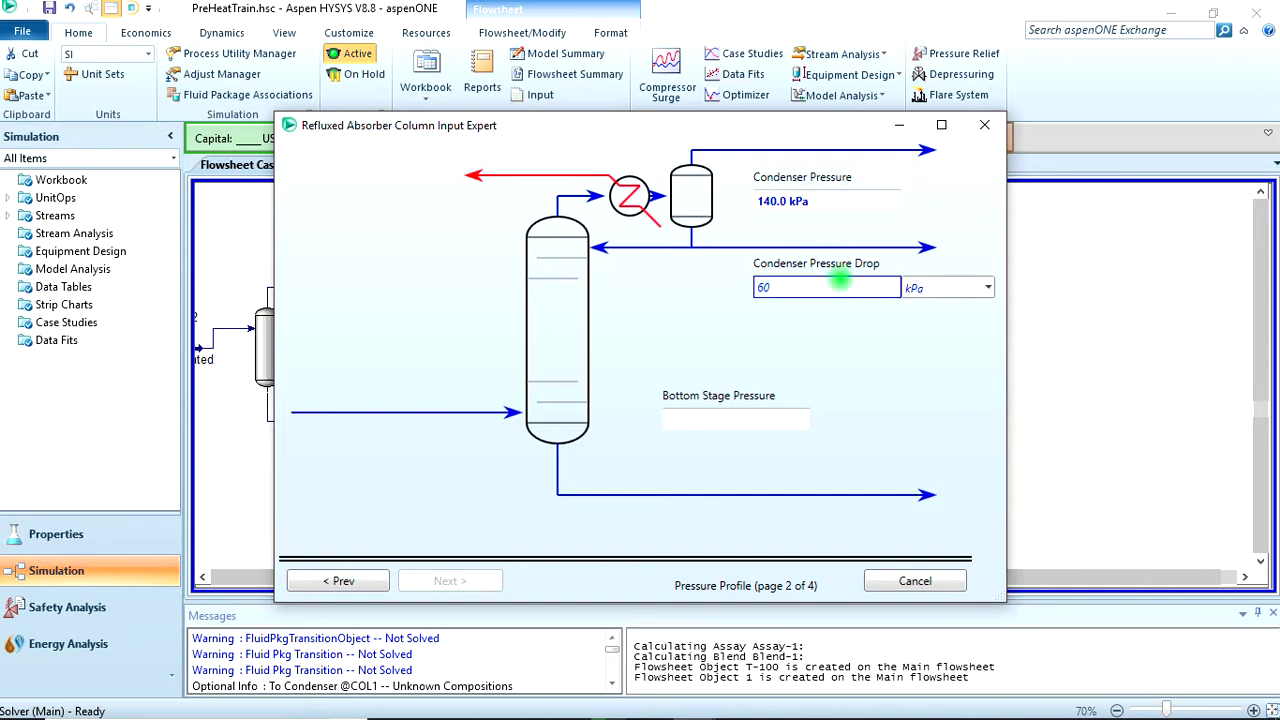
pyautogui.click(701, 420)
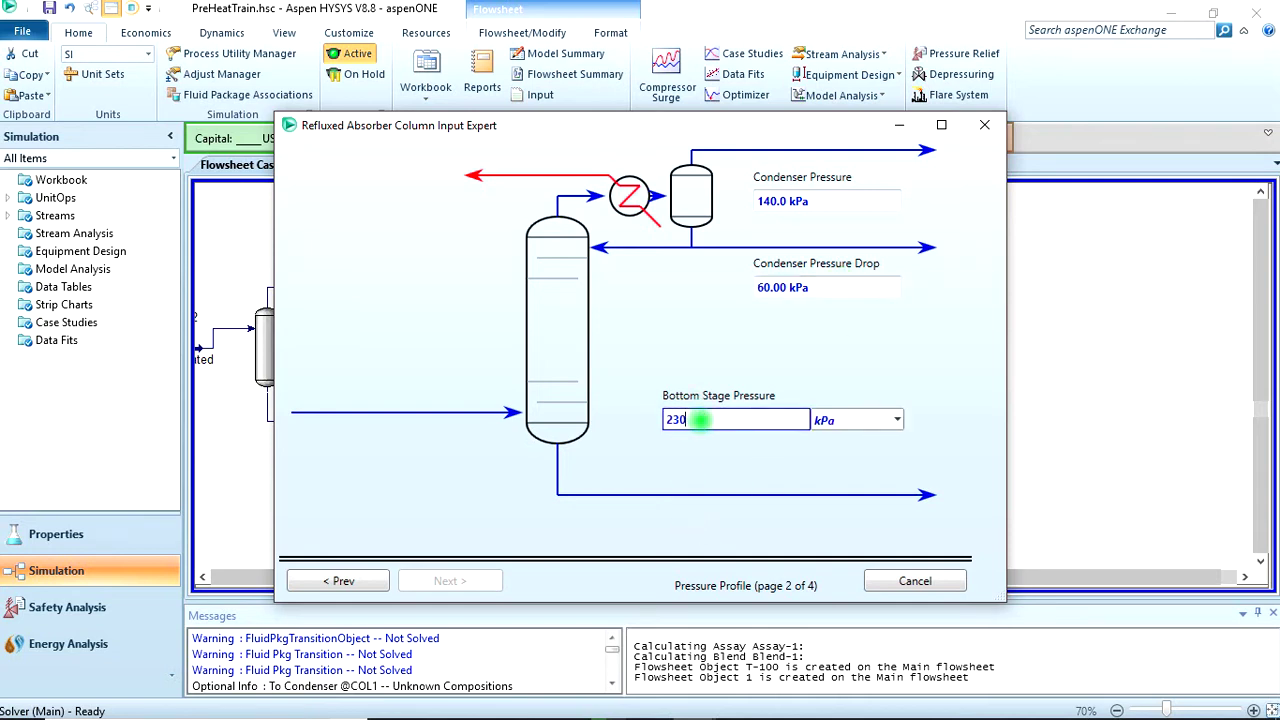
pyautogui.click(450, 581)
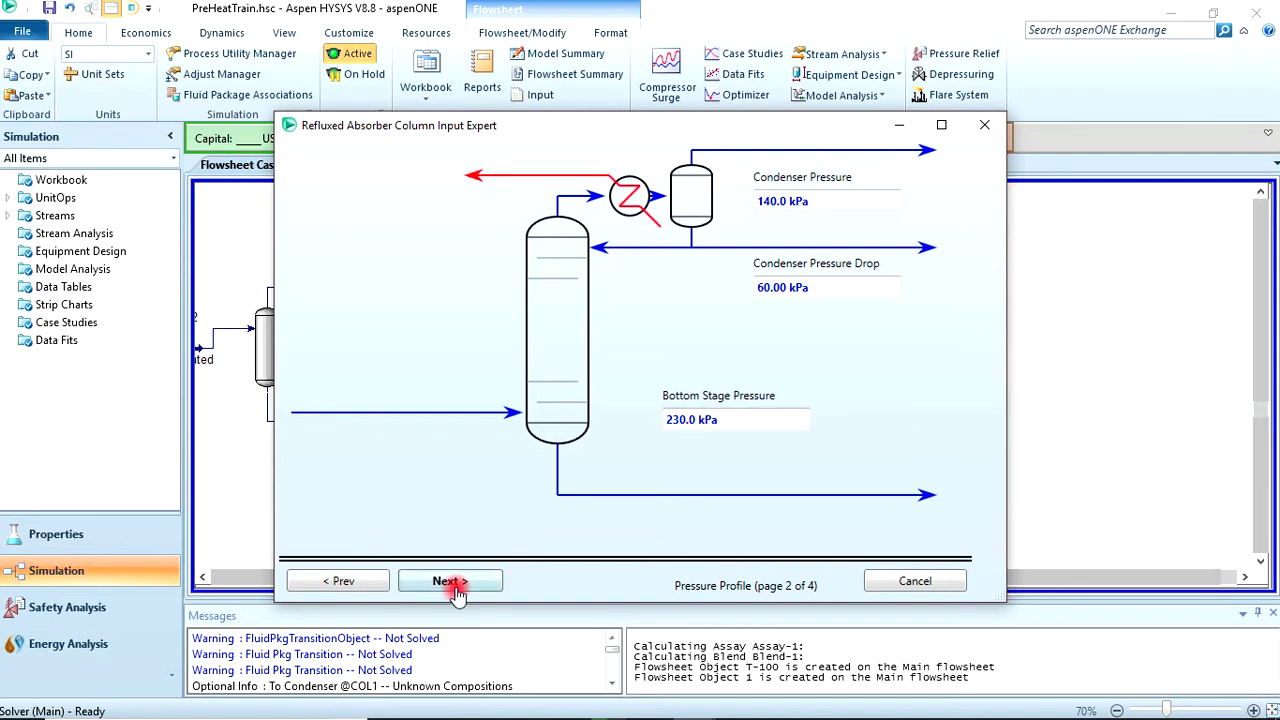
# Enter temperature estimates of 40 C for the condenser, 120 C for the top stage and 340 C for the bottom stage.
pyautogui.click(787, 216)
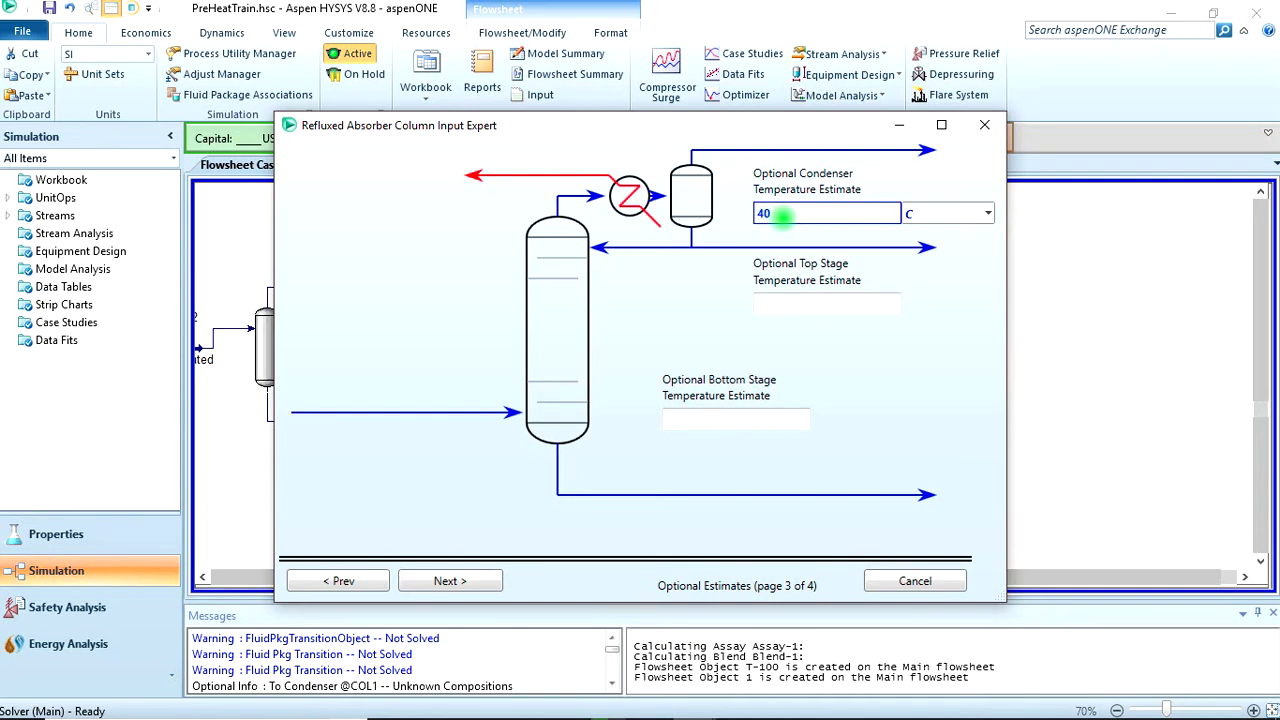
pyautogui.click(839, 306)
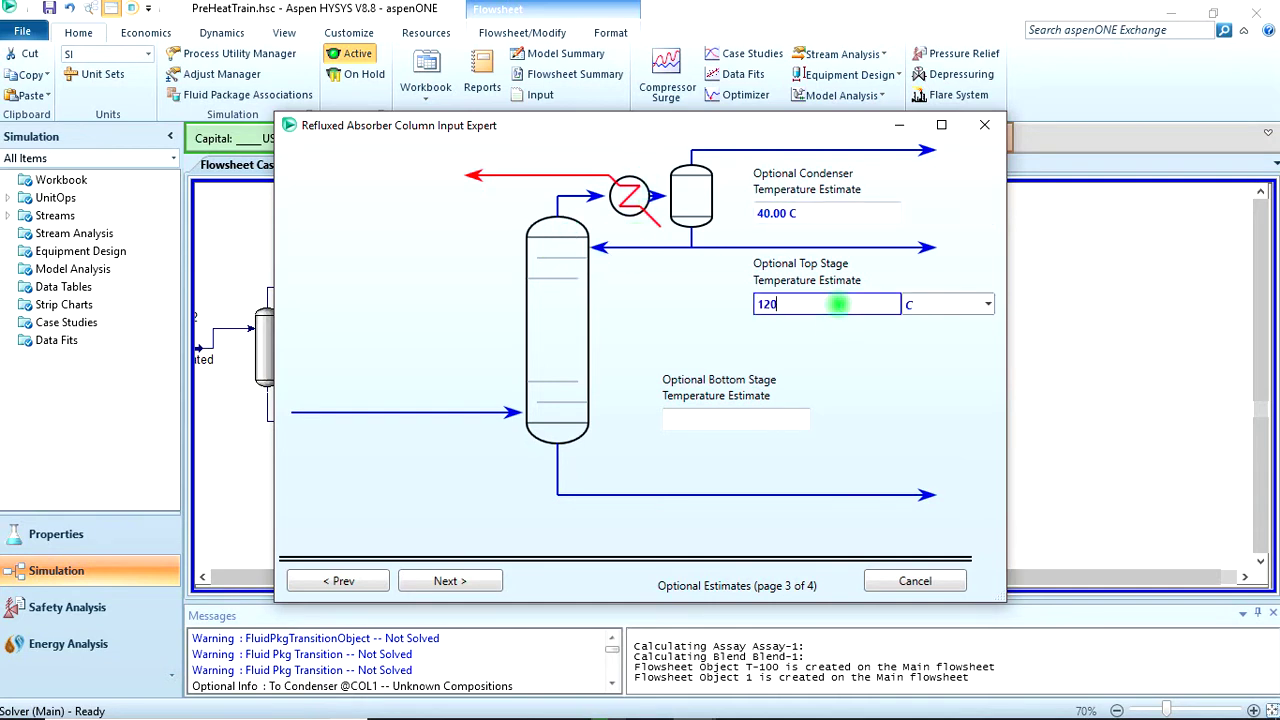
pyautogui.click(761, 421)
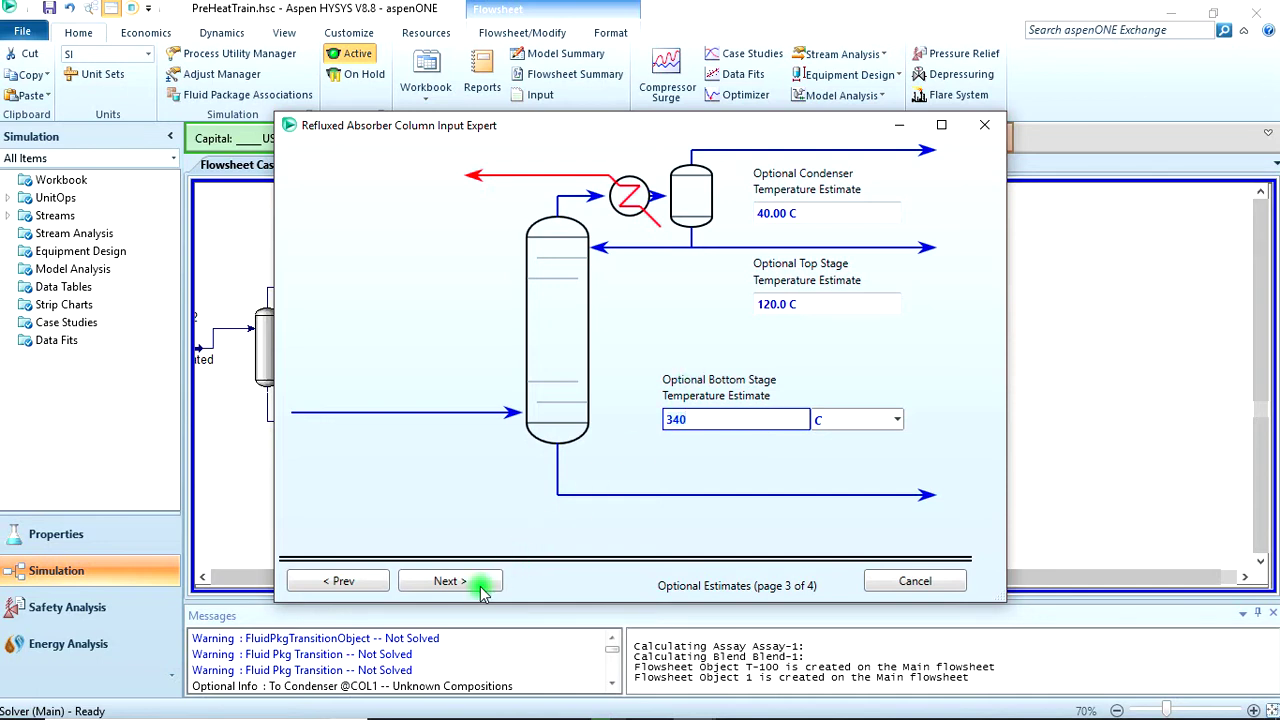
# Continue to the column specifications, set the vapour rate to 0 and change the flow basis to Volume.
pyautogui.click(480, 586)
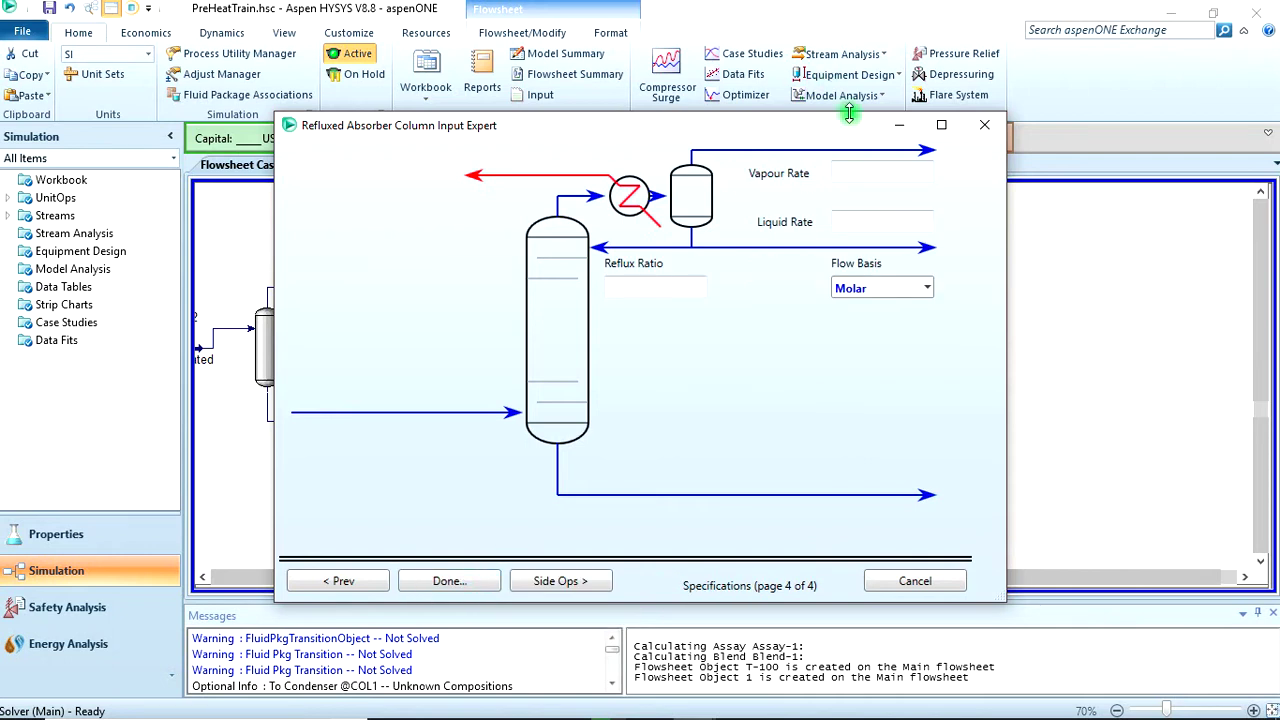
pyautogui.click(871, 173)
pyautogui.write('0')
pyautogui.click(927, 288)
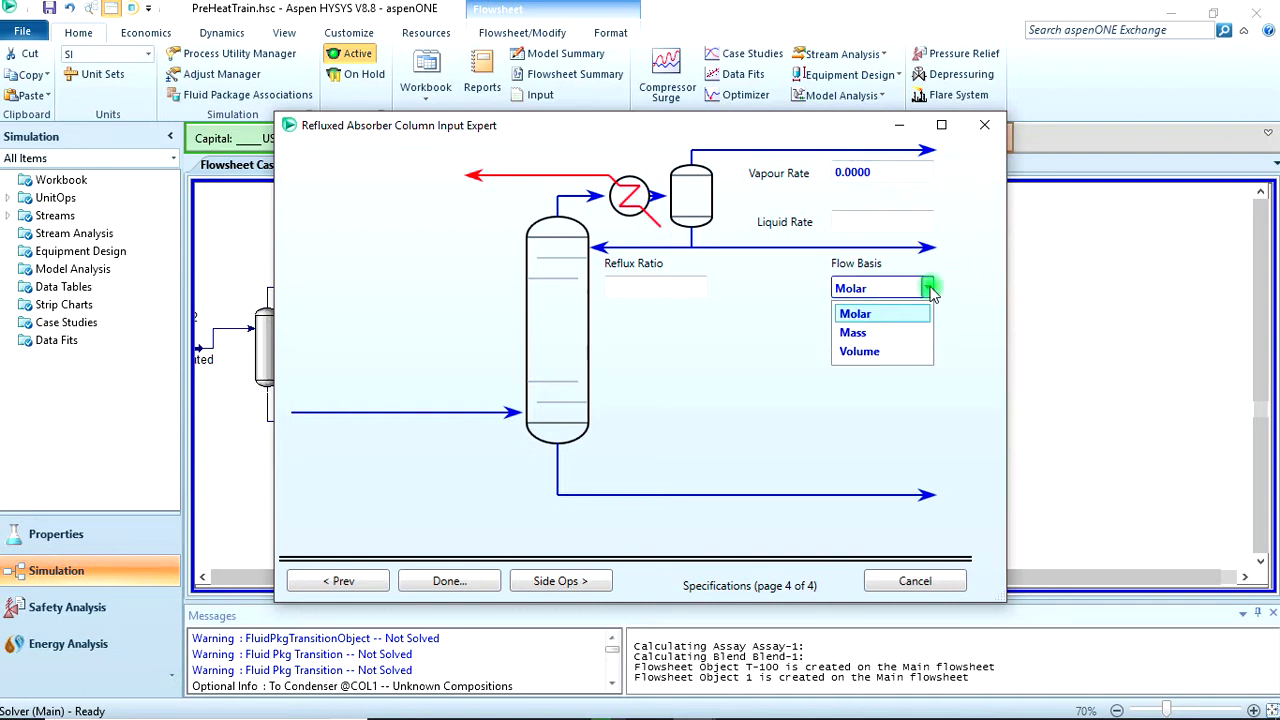
pyautogui.click(893, 351)
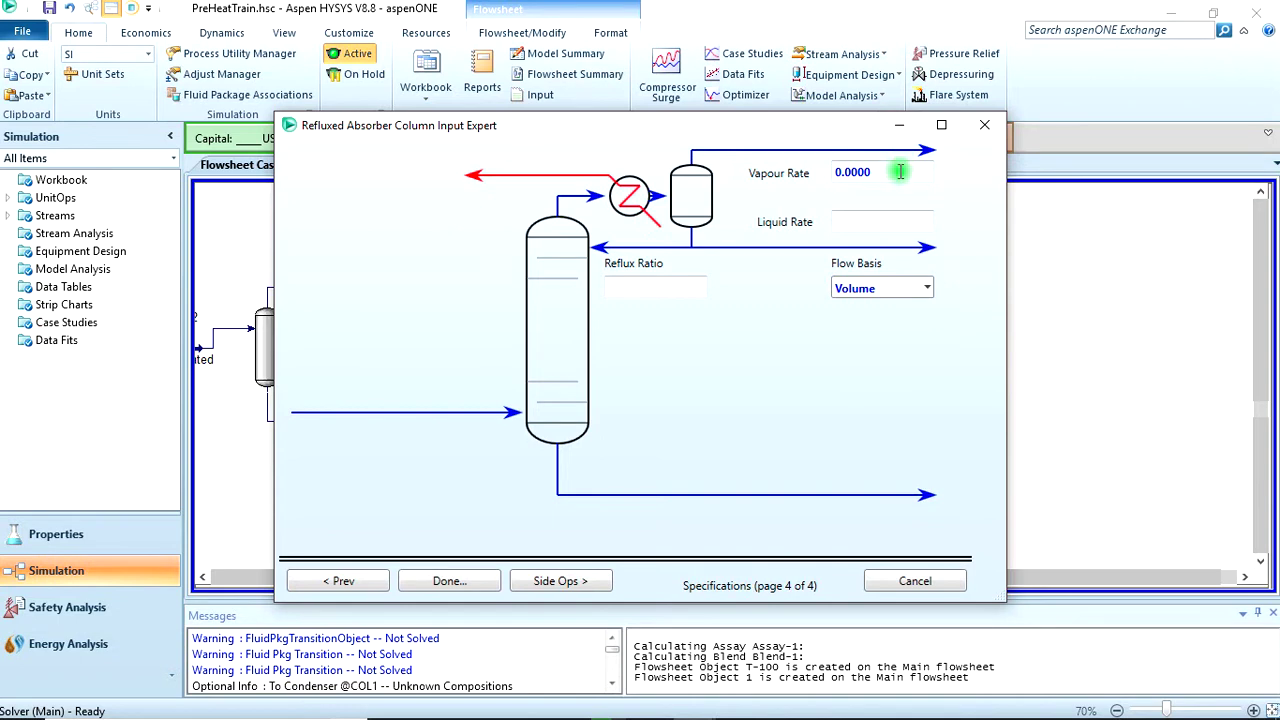
pyautogui.click(900, 172)
pyautogui.click(900, 219)
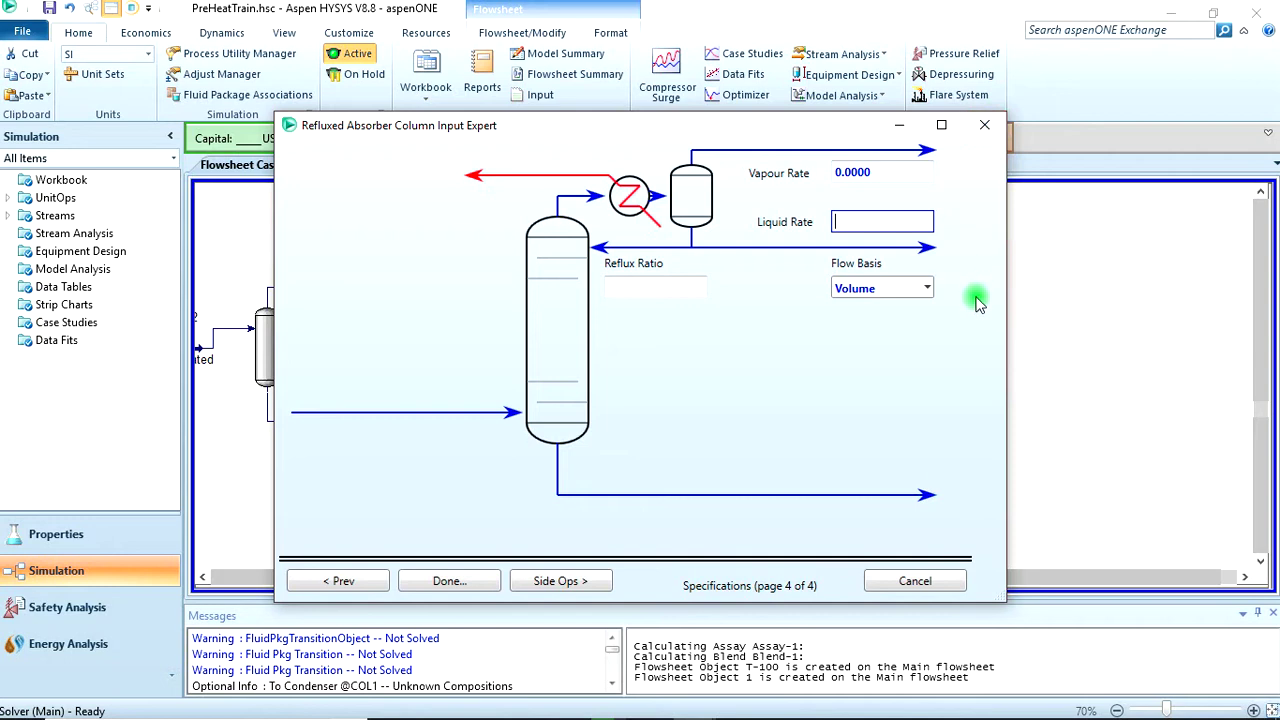
# Leave the input expert and check the Crude Oil stream's standard ideal liquid volume flow.
pyautogui.click(984, 124)
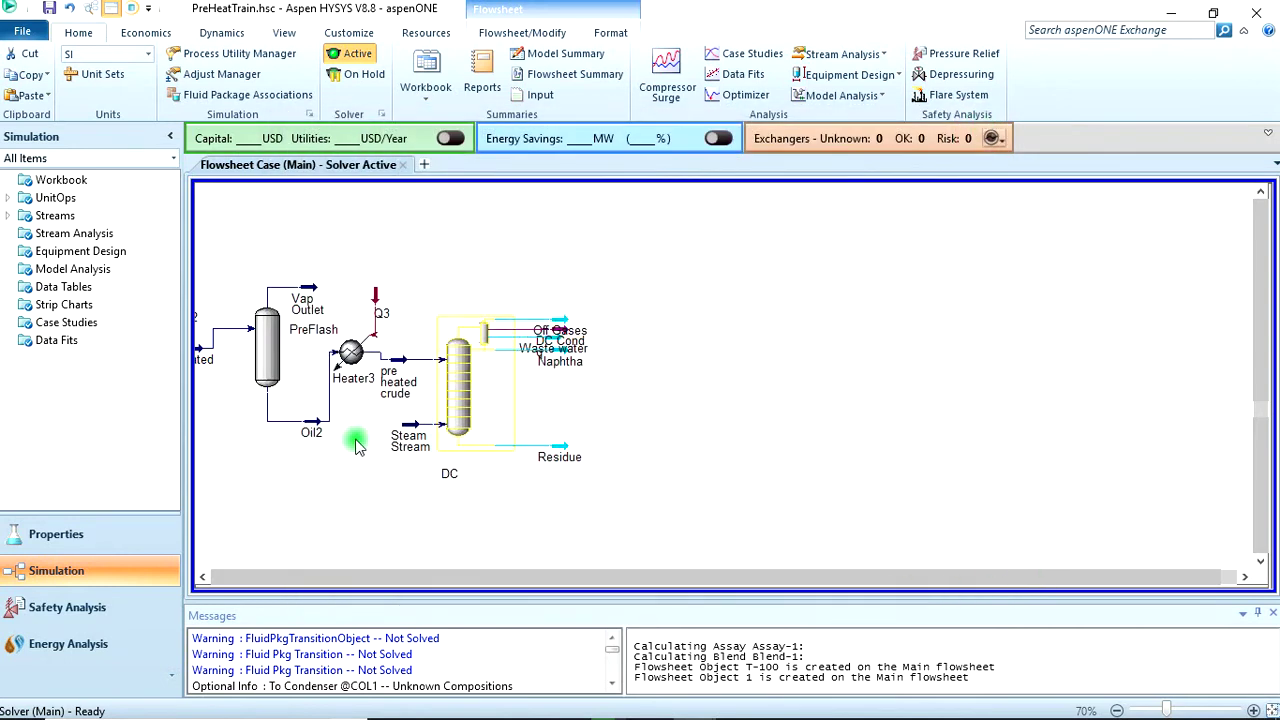
pyautogui.click(202, 577)
pyautogui.moveTo(202, 577); pyautogui.dragTo(202, 577)
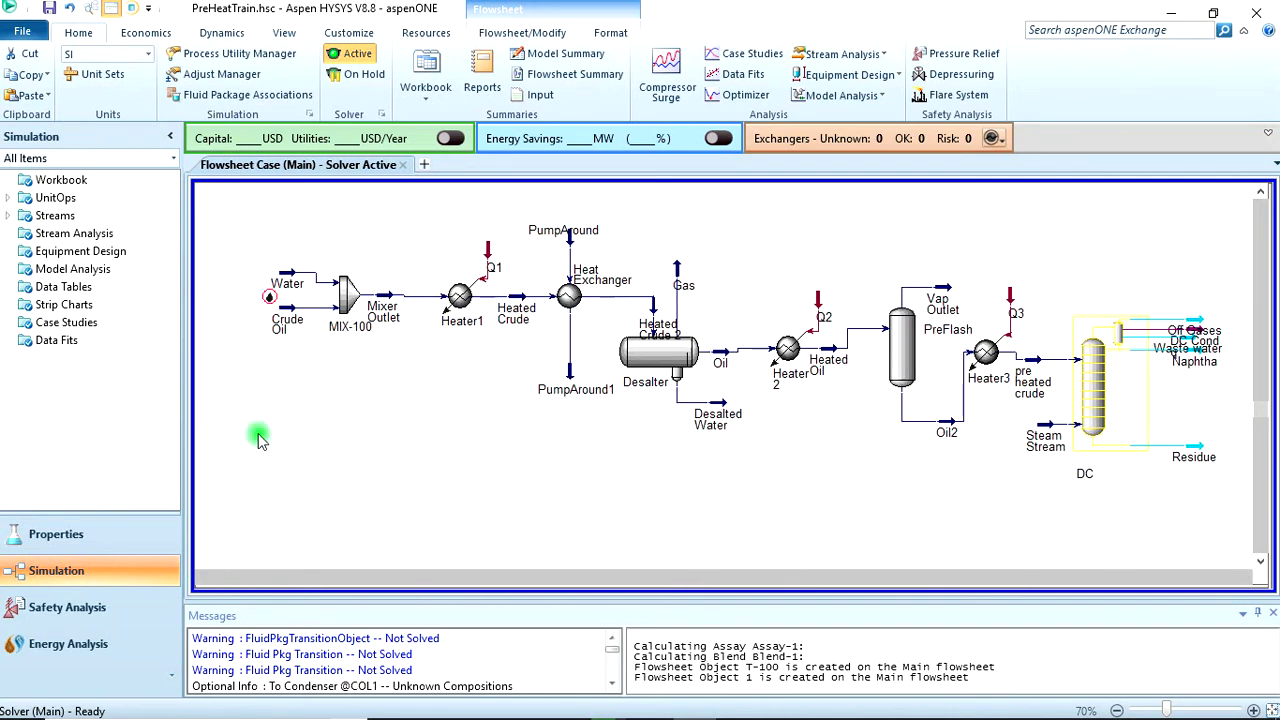
pyautogui.doubleClick(290, 310)
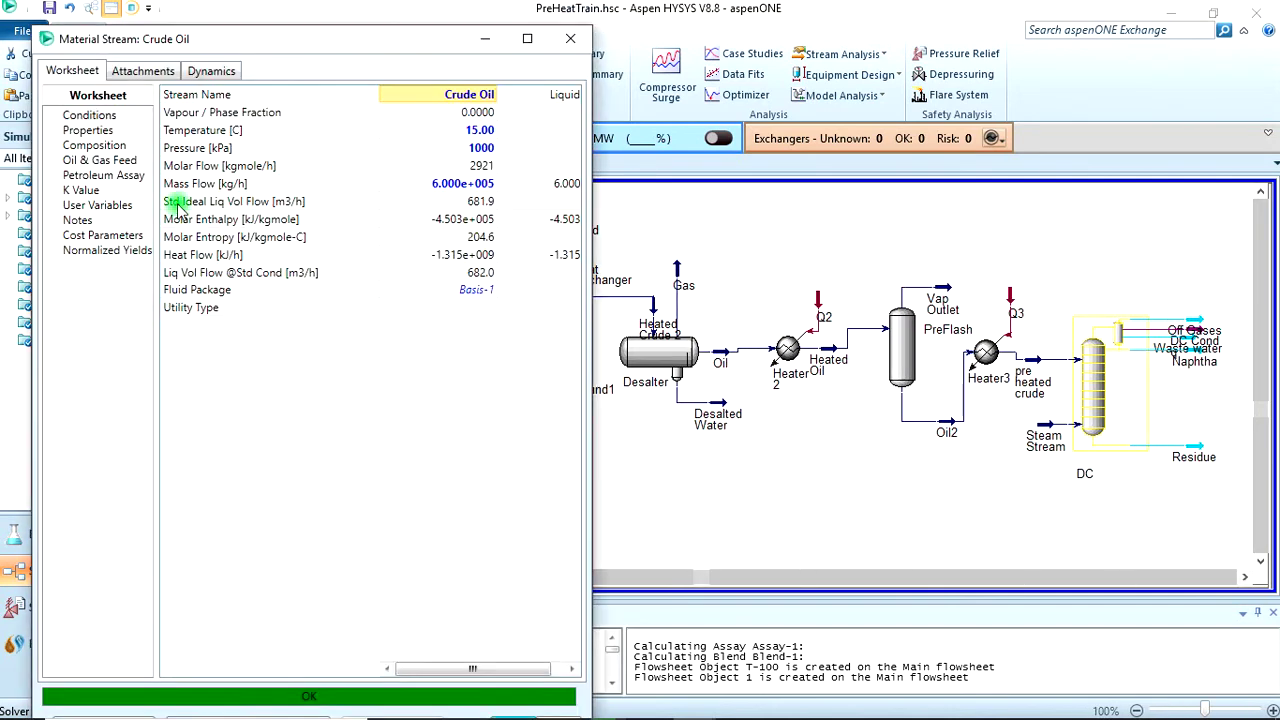
pyautogui.click(457, 205)
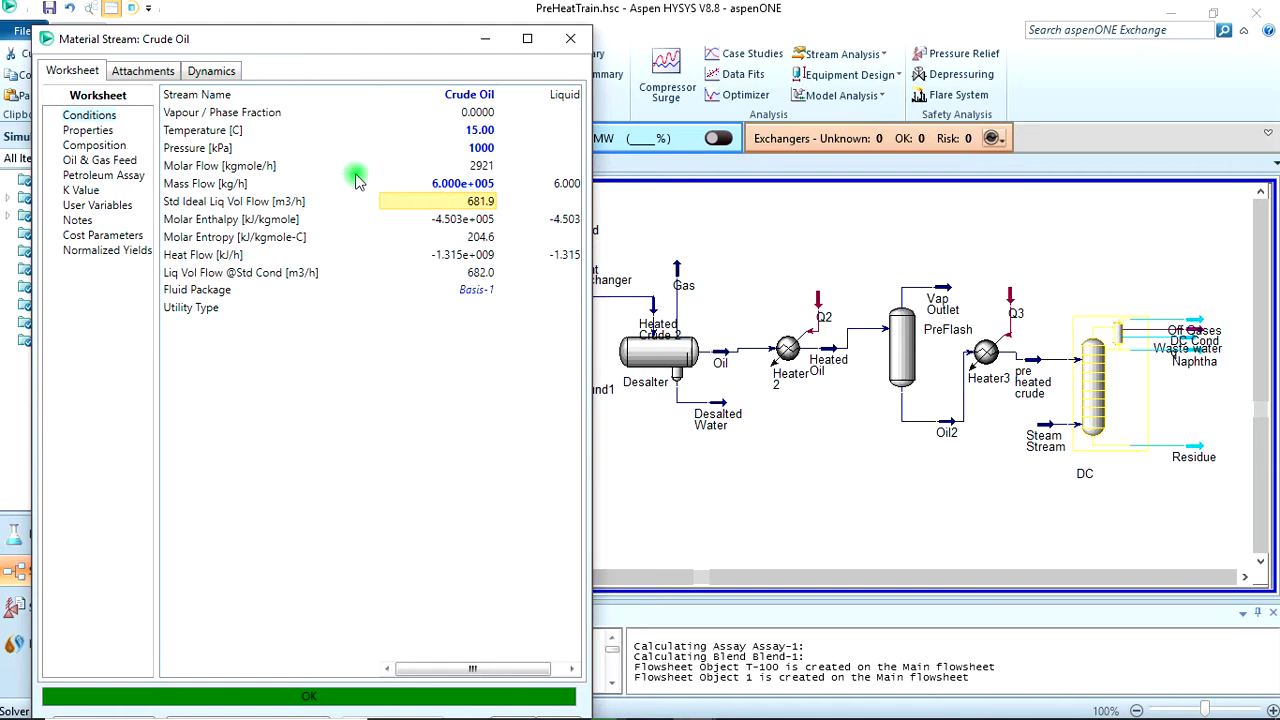
pyautogui.click(570, 38)
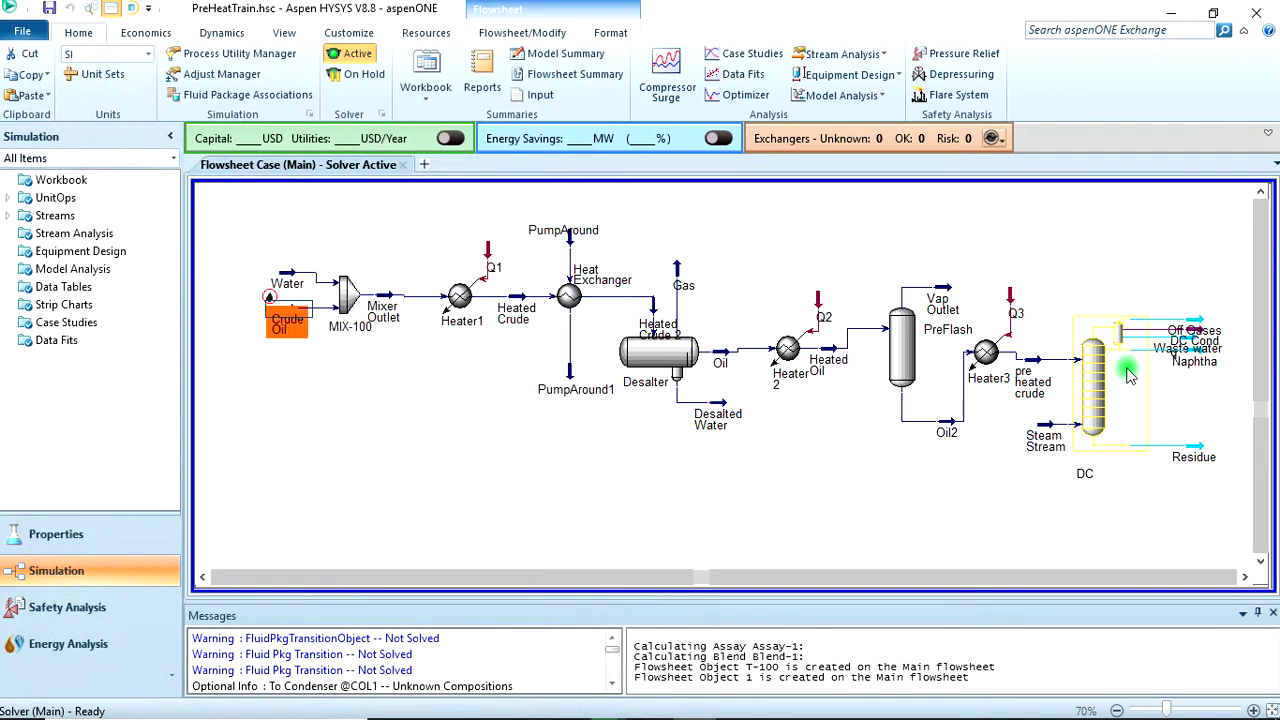
# Reopen the DC column's input expert, set the liquid rate to 104.3307 m3/h in the specifications and finish the expert.
pyautogui.click(1092, 402)
pyautogui.doubleClick(1092, 402)
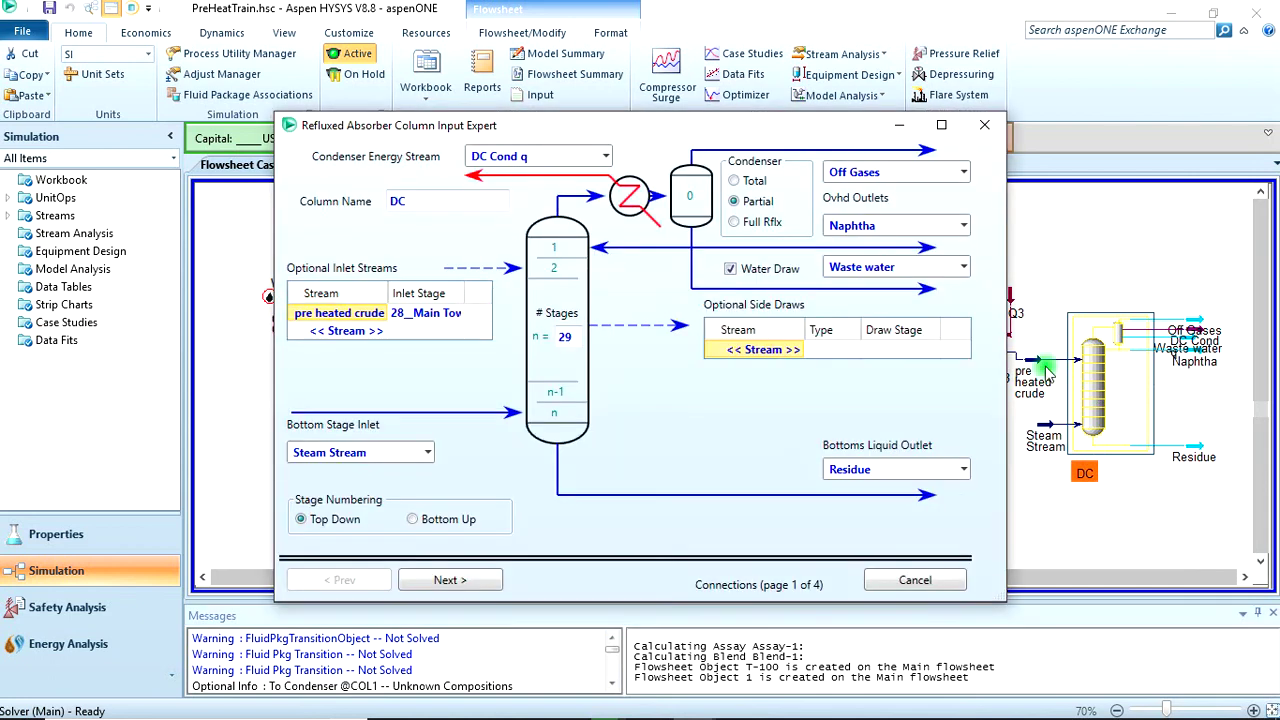
pyautogui.moveTo(205, 712)
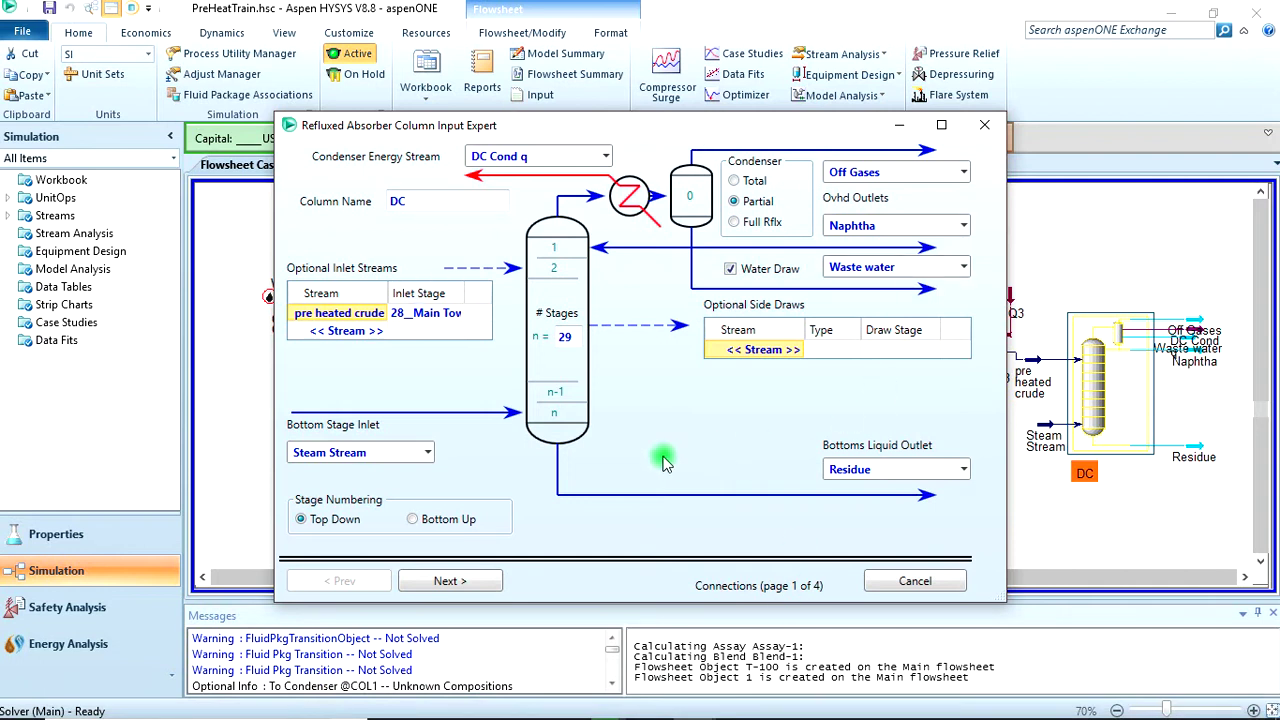
pyautogui.click(470, 585)
pyautogui.click(471, 588)
pyautogui.click(470, 585)
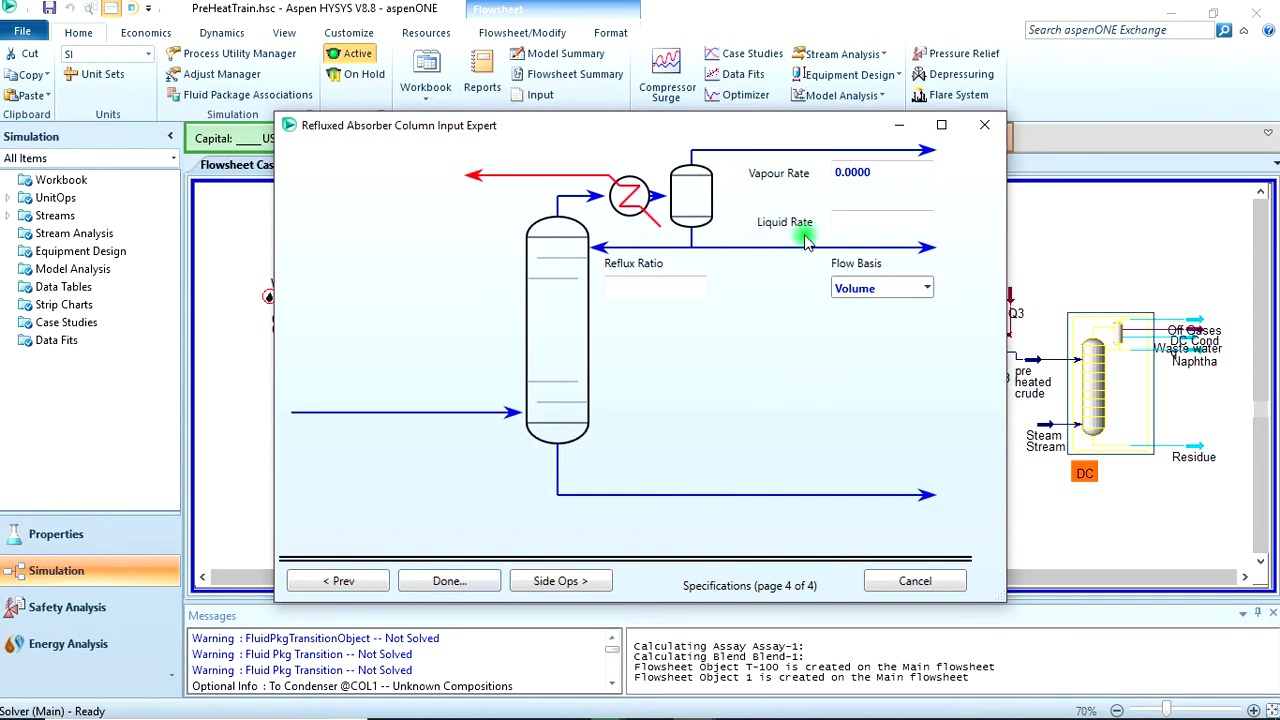
pyautogui.click(860, 225)
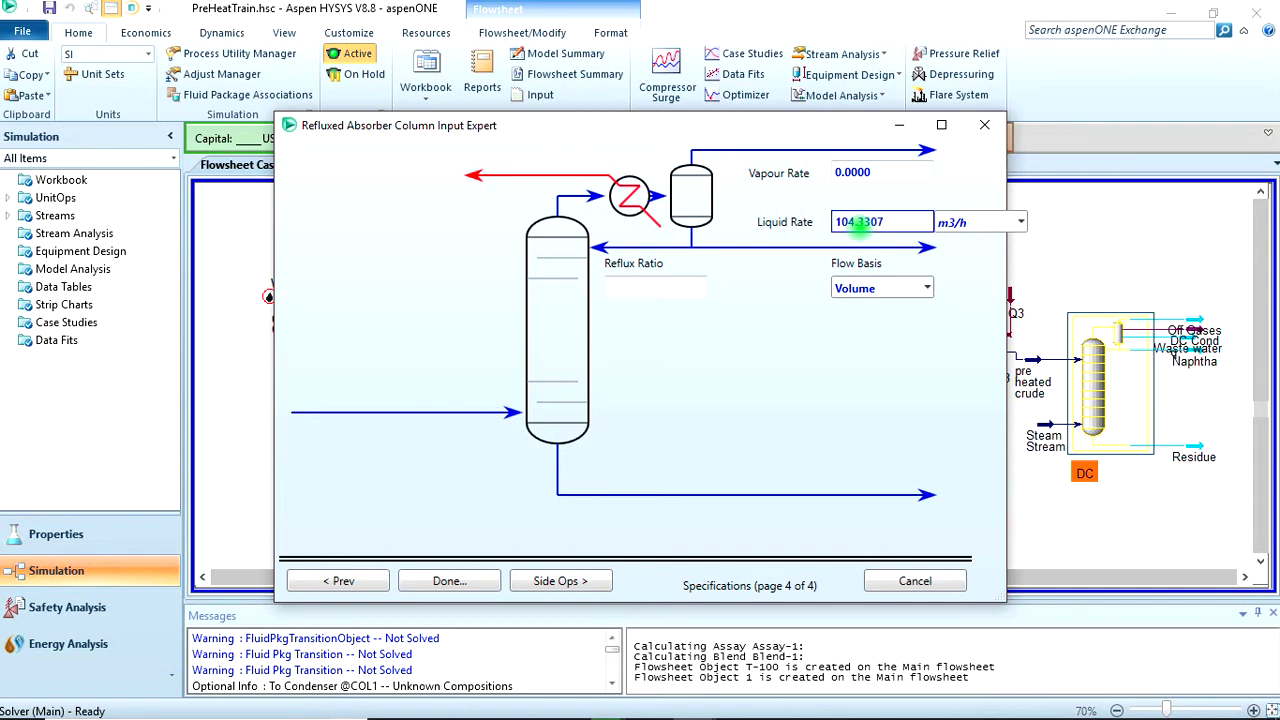
pyautogui.click(455, 581)
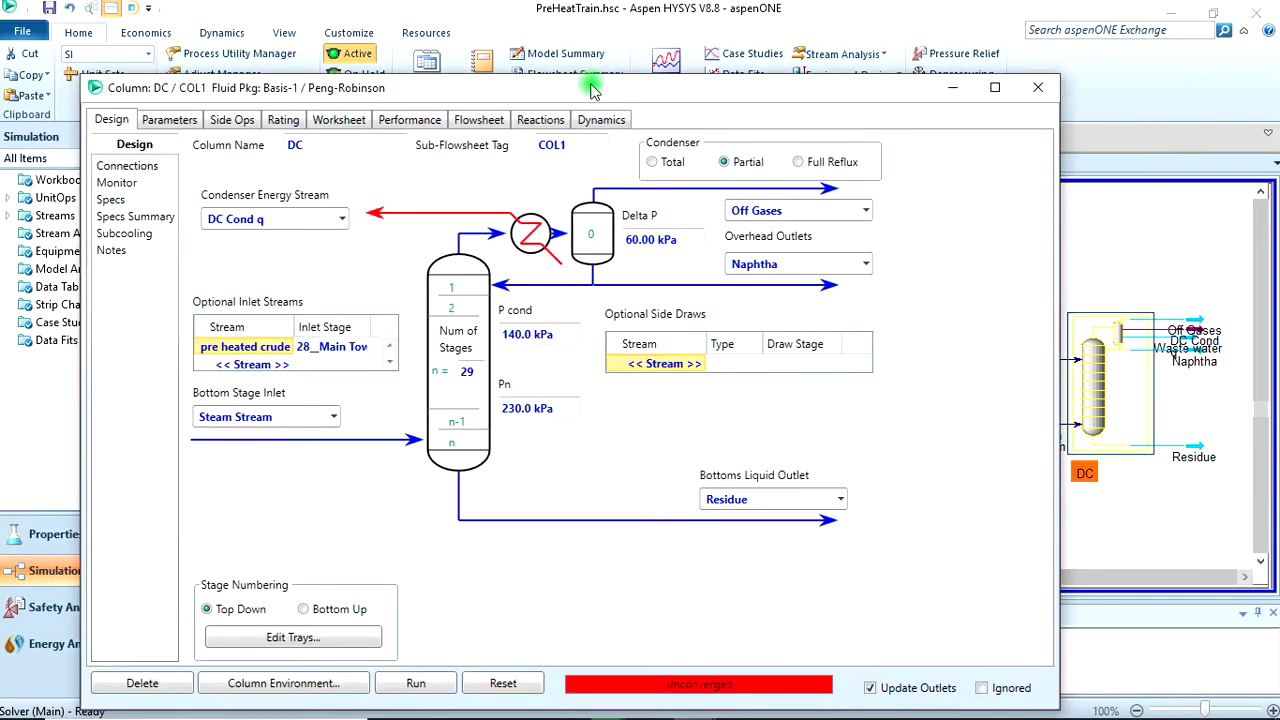
# In the DC column's monitor, activate the Vap Prod Rate specification, deactivate Reflux Ratio, and run the column.
pyautogui.moveTo(590, 90); pyautogui.dragTo(592, 48)
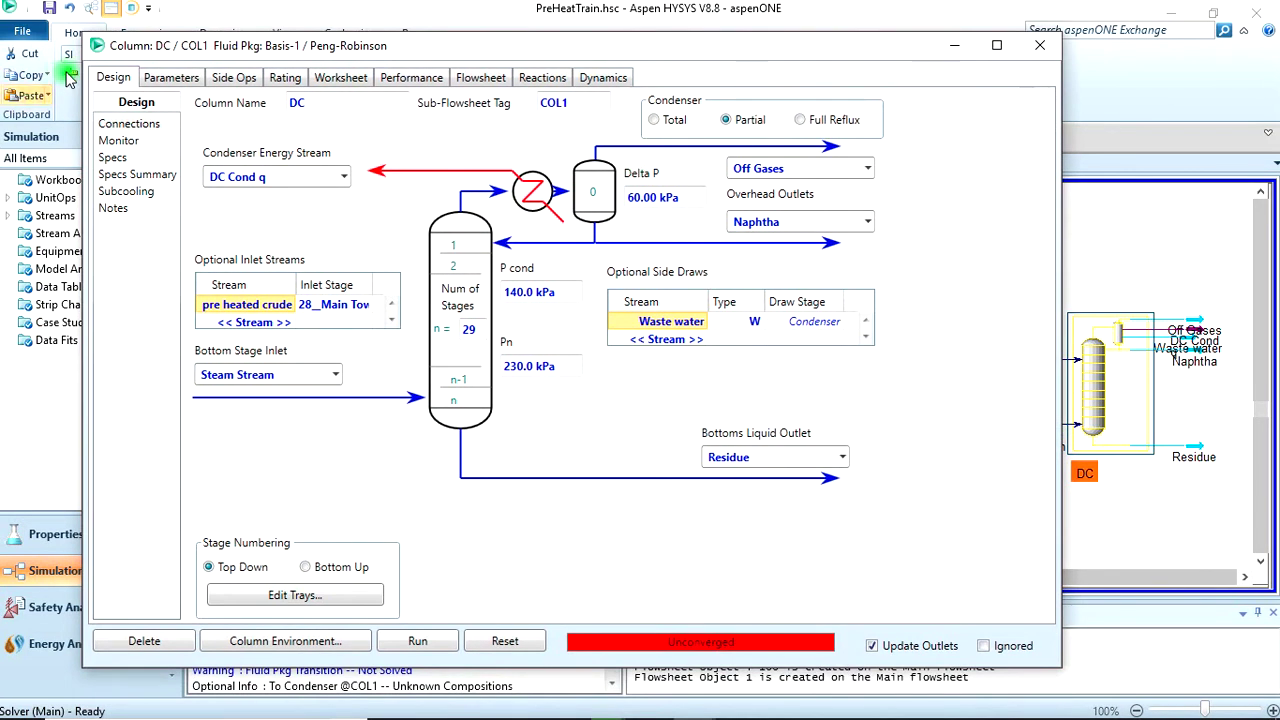
pyautogui.click(112, 157)
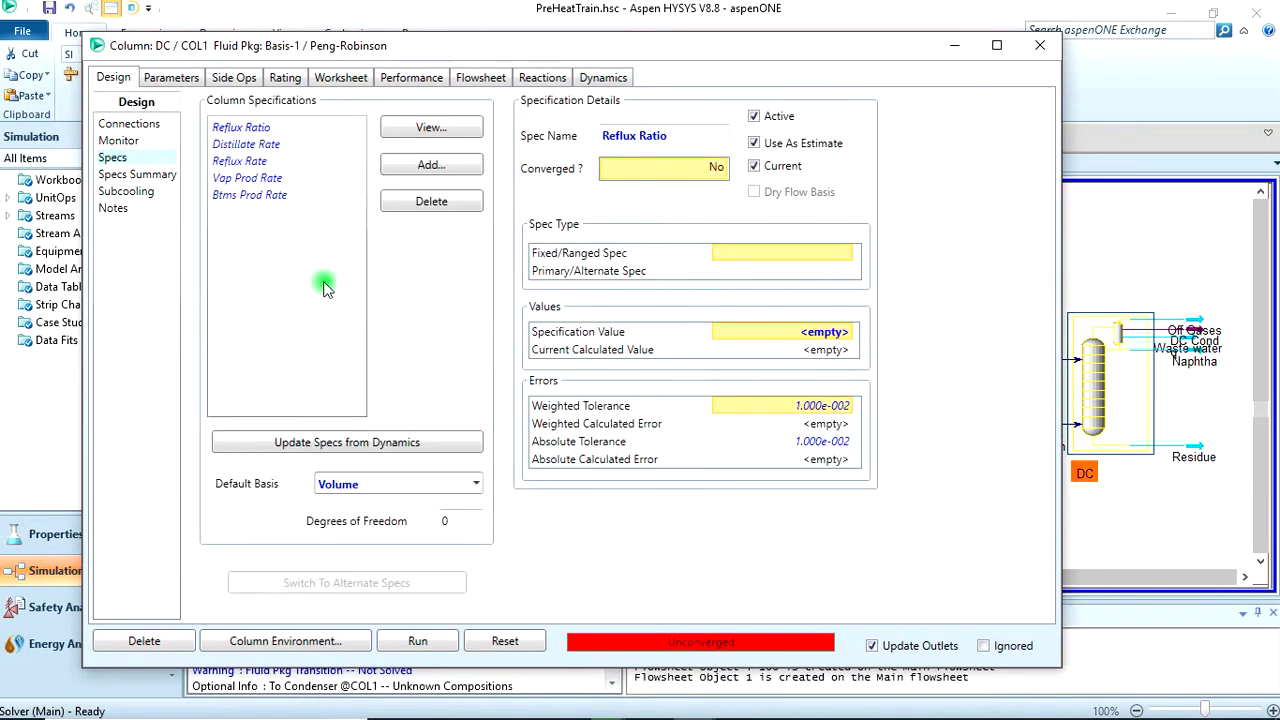
pyautogui.click(118, 140)
pyautogui.press('Up')
pyautogui.click(160, 140)
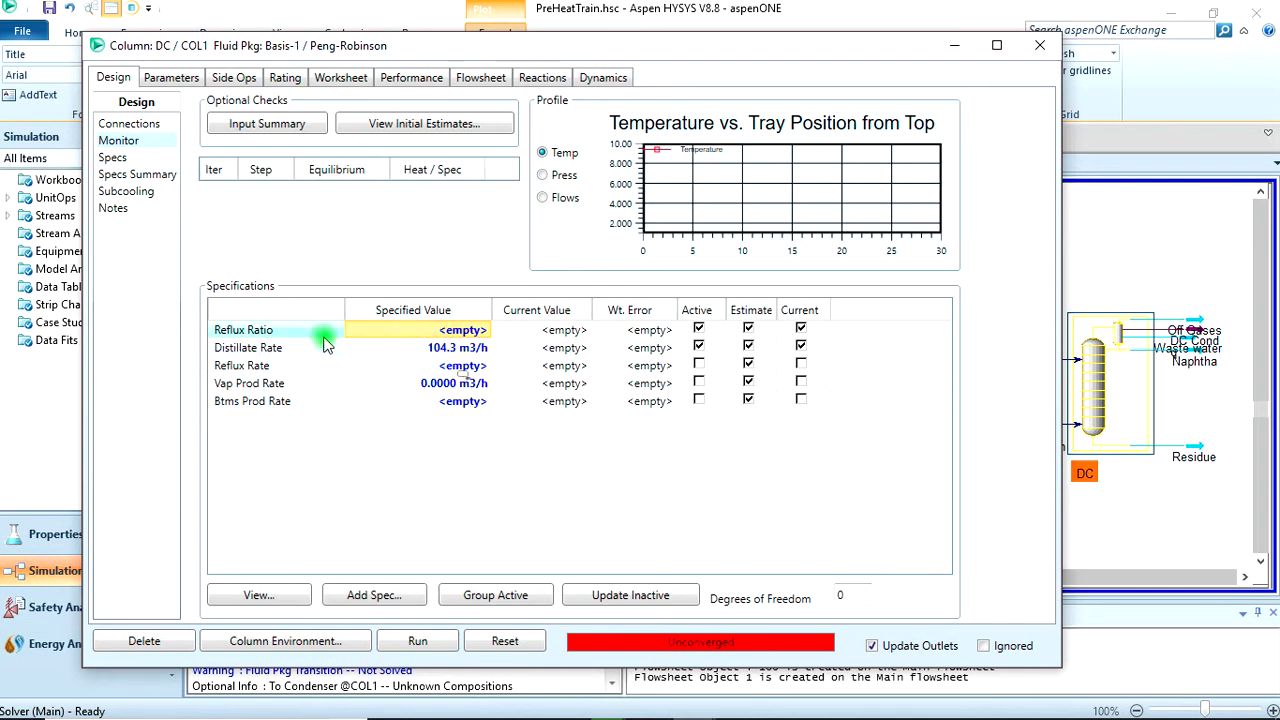
pyautogui.click(698, 382)
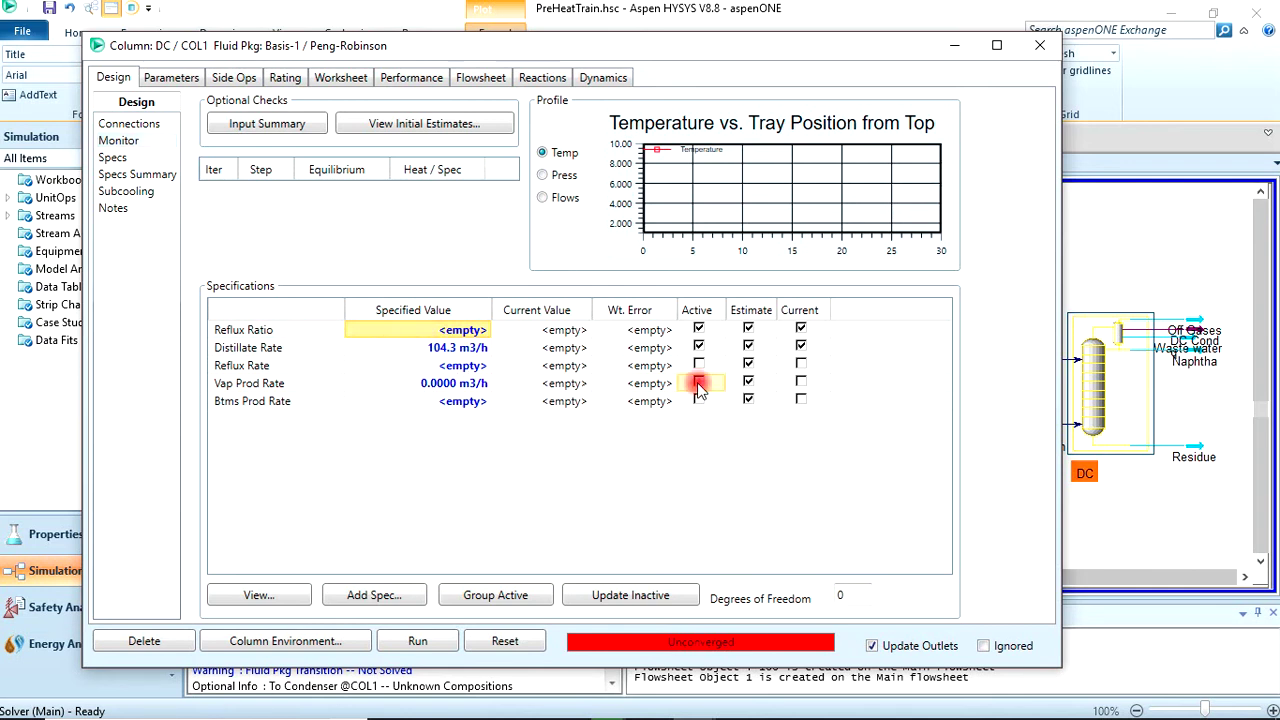
pyautogui.click(698, 329)
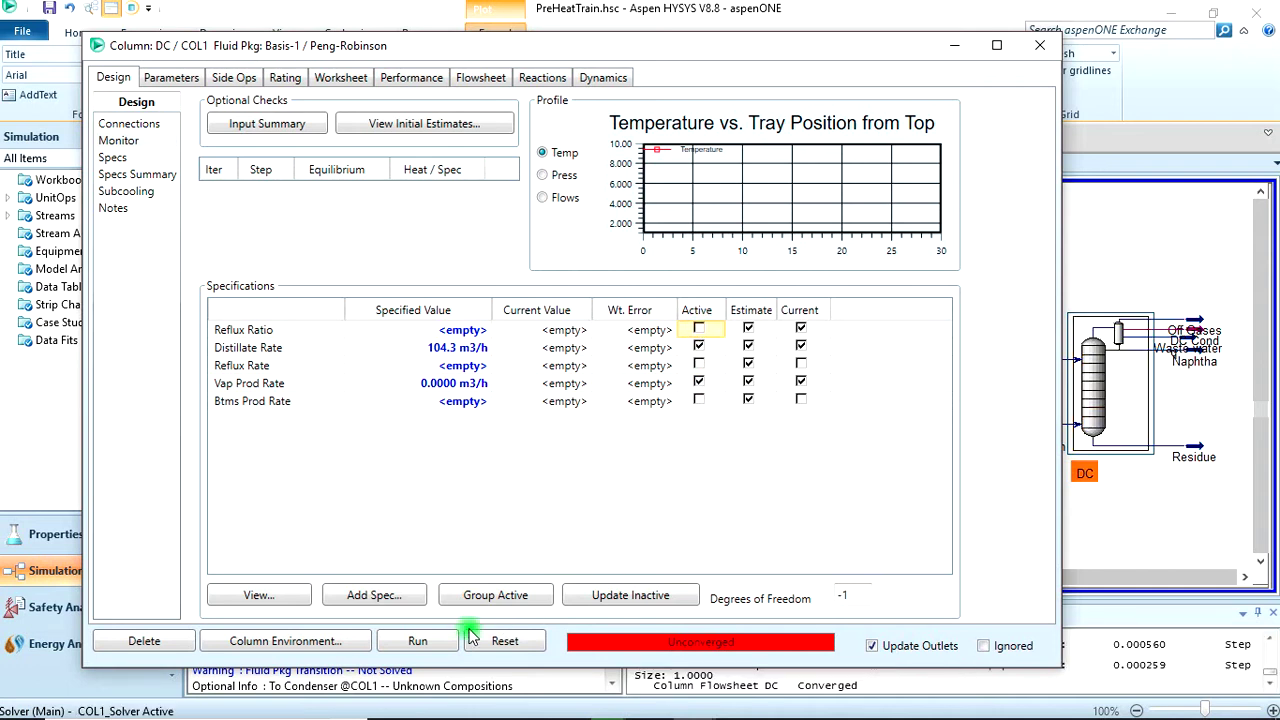
pyautogui.click(405, 640)
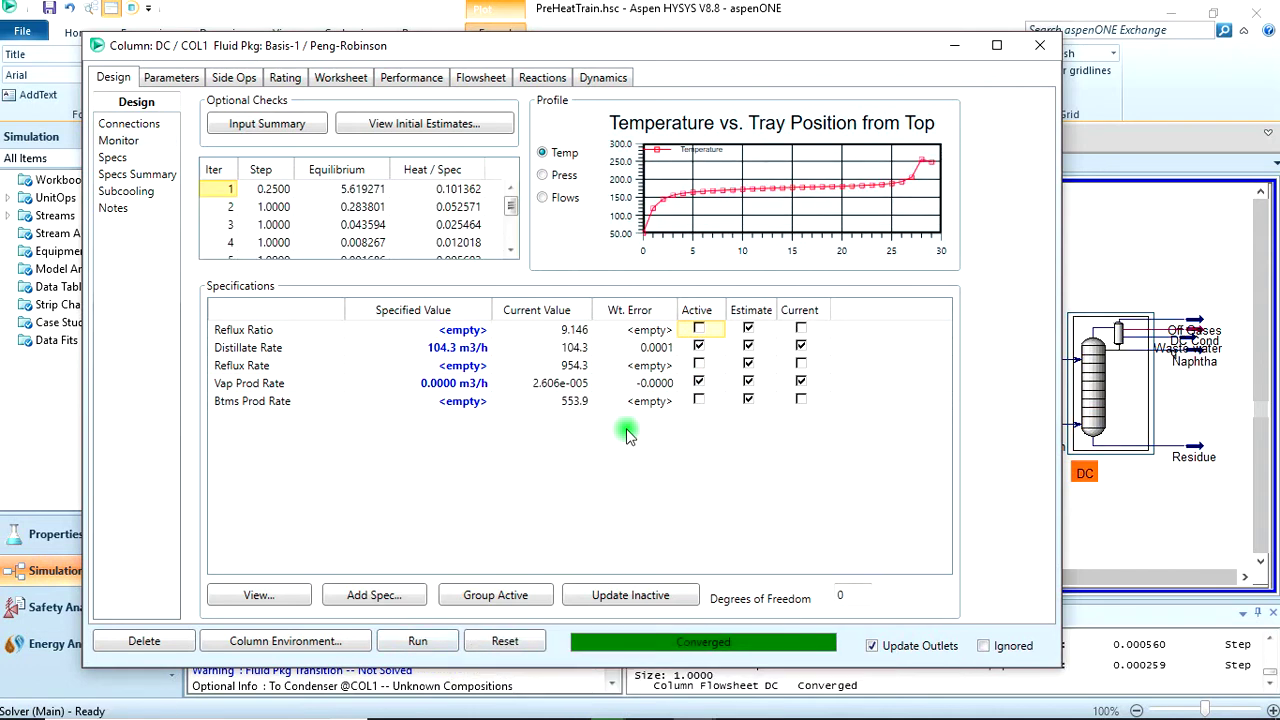
pyautogui.click(1040, 45)
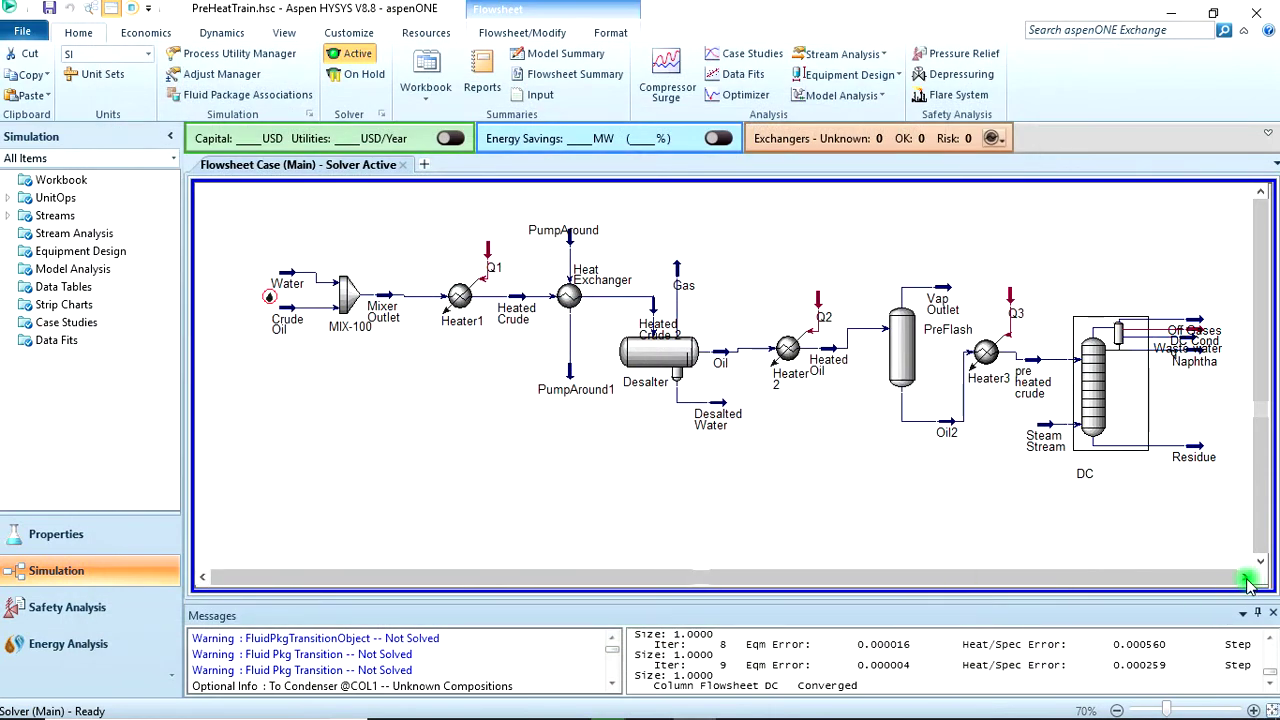
# Spread the DC column's Off Gases, Waste water and Naphtha streams apart on the flowsheet to separate their overlapping labels.
pyautogui.click(1245, 578)
pyautogui.click(1005, 387)
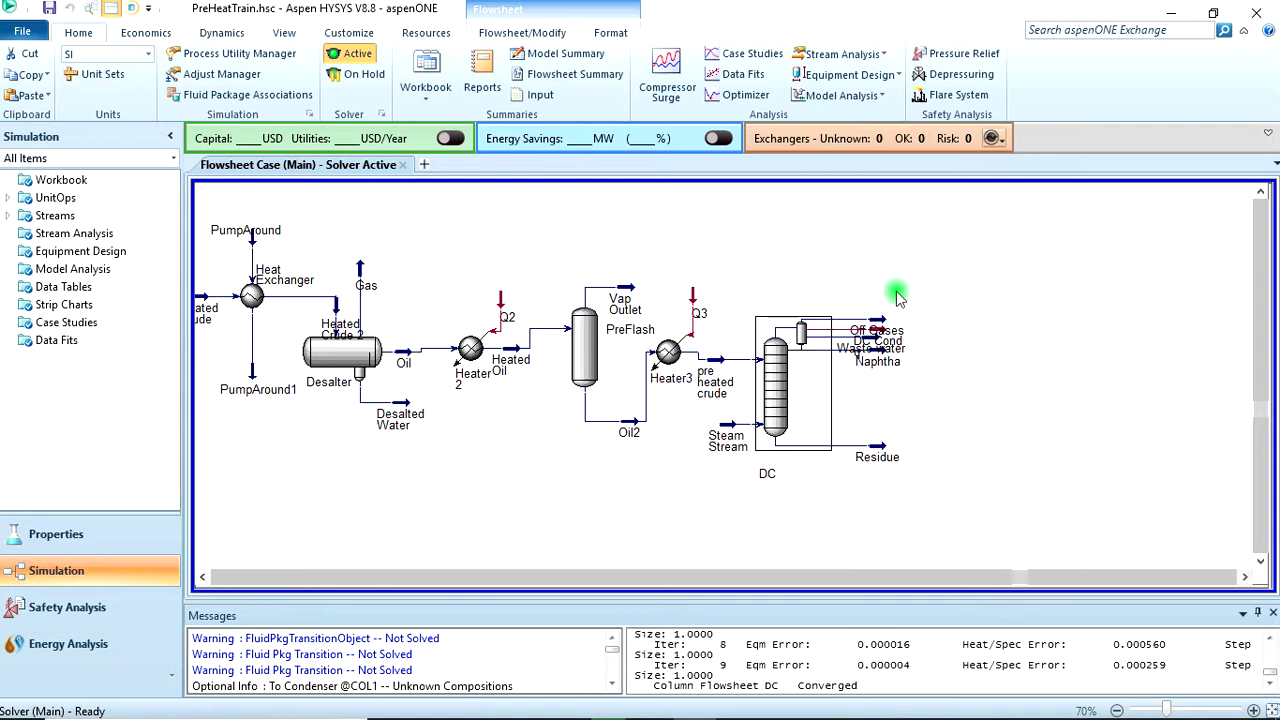
pyautogui.moveTo(884, 326); pyautogui.dragTo(895, 291)
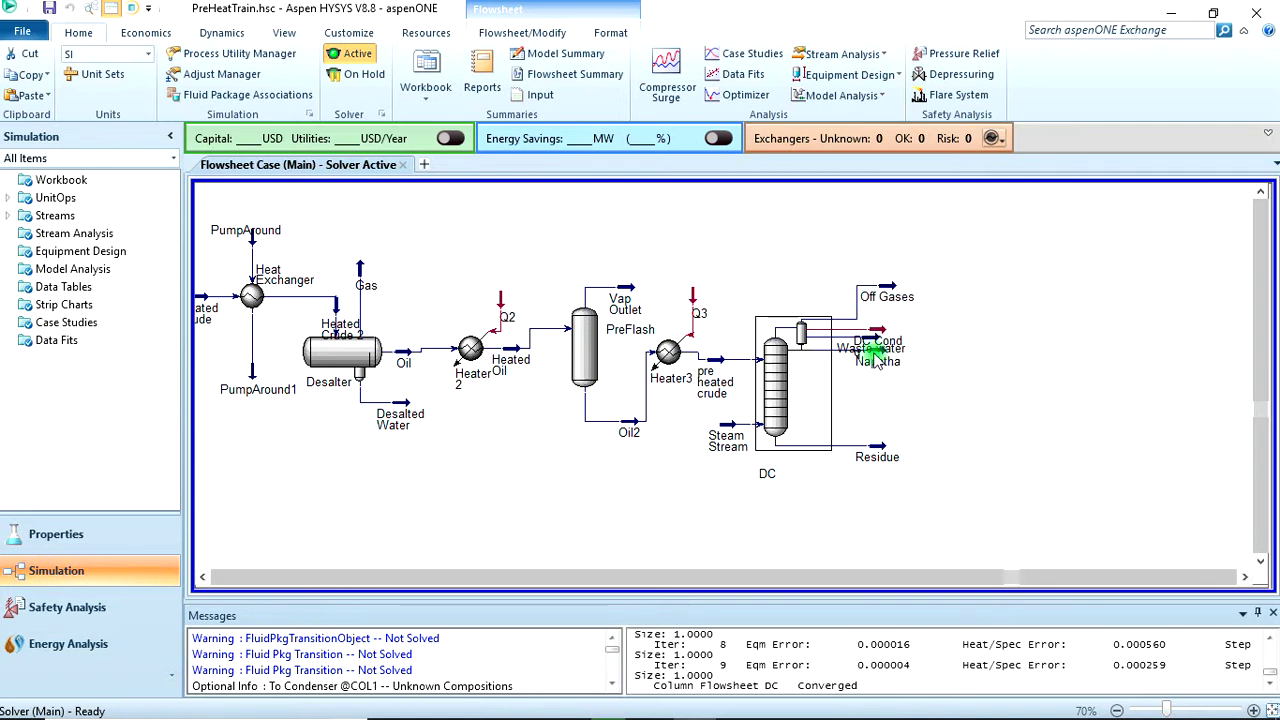
pyautogui.moveTo(885, 353)
pyautogui.moveTo(885, 352); pyautogui.dragTo(959, 360)
pyautogui.moveTo(965, 390); pyautogui.dragTo(912, 392)
pyautogui.moveTo(882, 350); pyautogui.dragTo(965, 345)
pyautogui.click(971, 360)
pyautogui.moveTo(922, 387); pyautogui.dragTo(978, 390)
pyautogui.click(1040, 300)
pyautogui.moveTo(888, 290); pyautogui.dragTo(954, 288)
pyautogui.click(1045, 388)
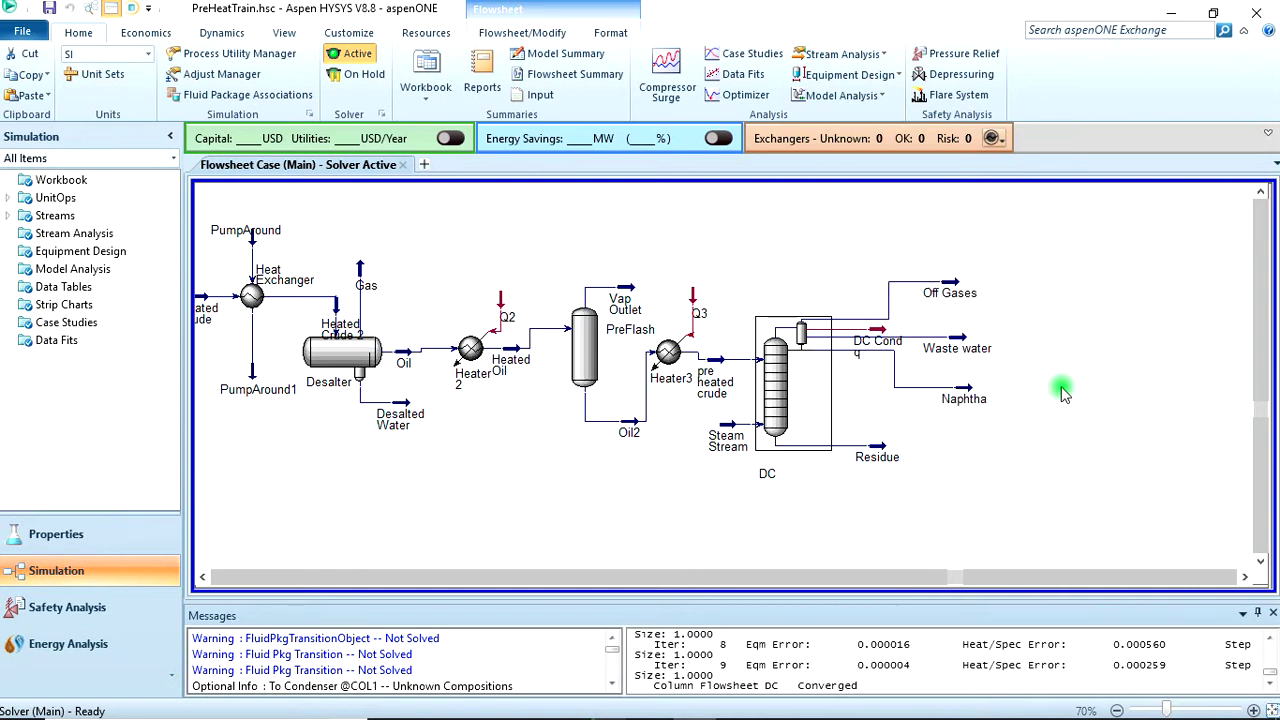
# Start saving a copy of the case and enter ATM distillation as its file name.
pyautogui.click(20, 30)
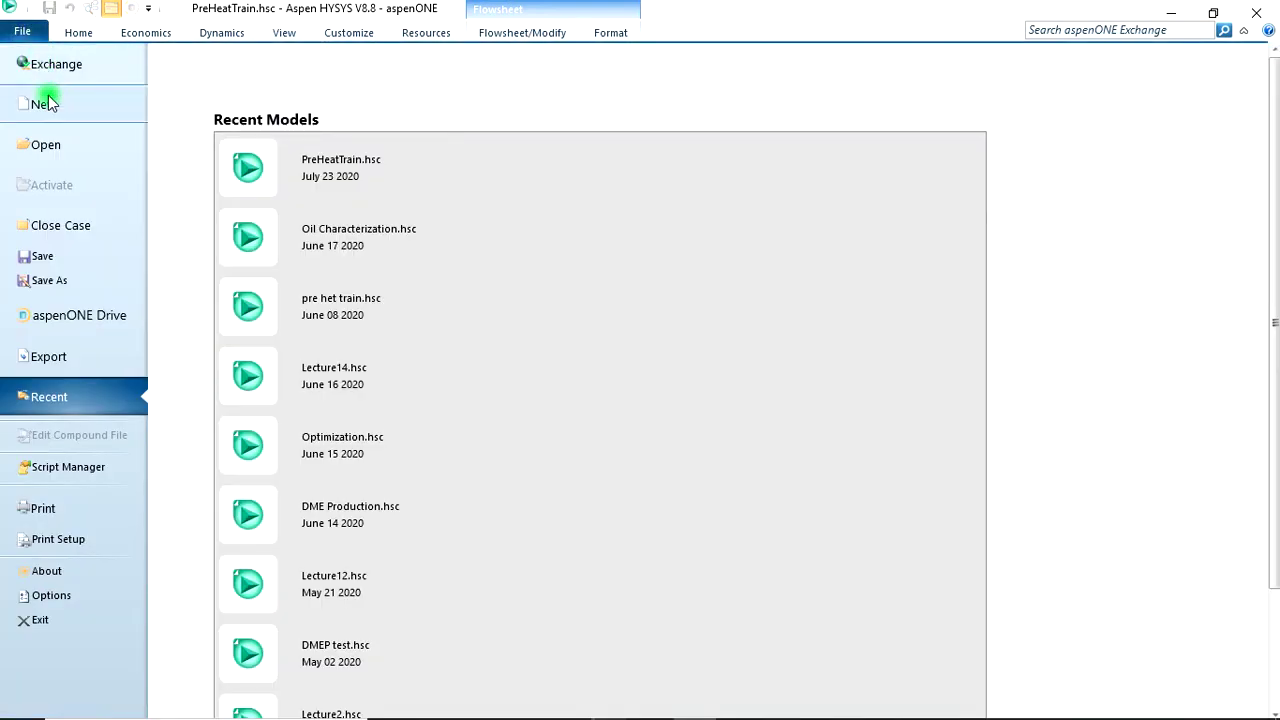
pyautogui.click(75, 280)
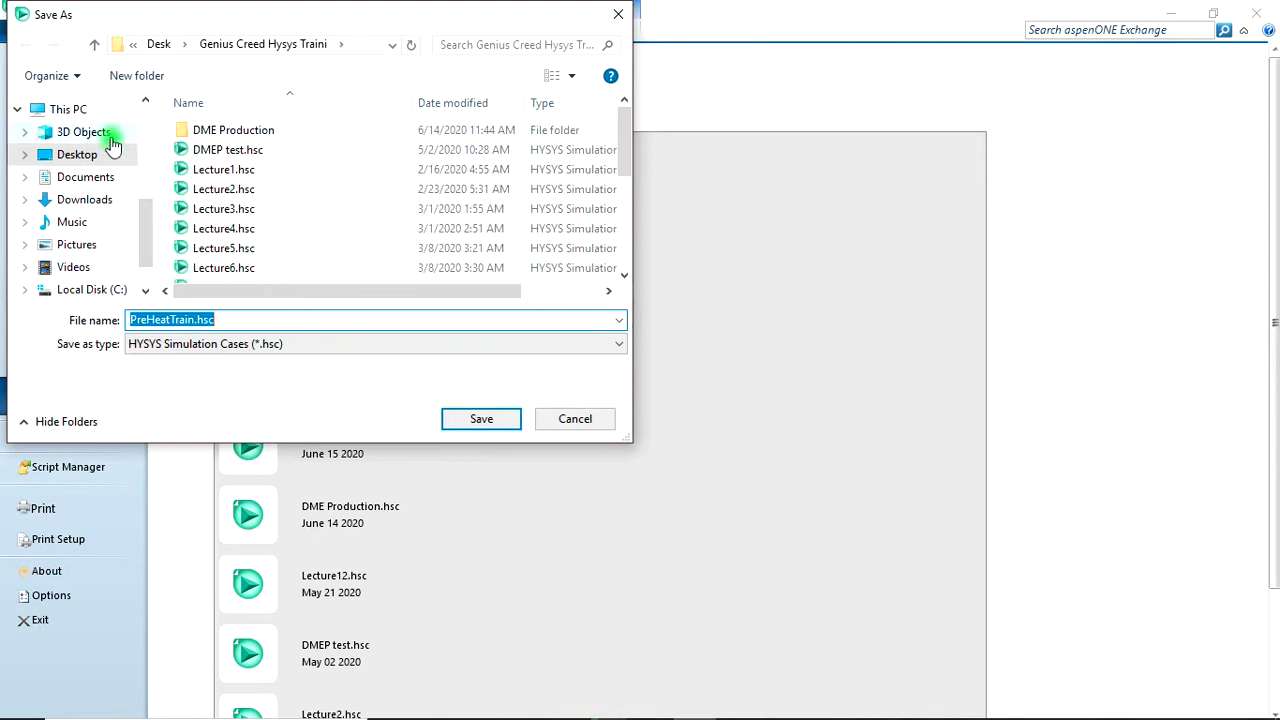
pyautogui.click(231, 320)
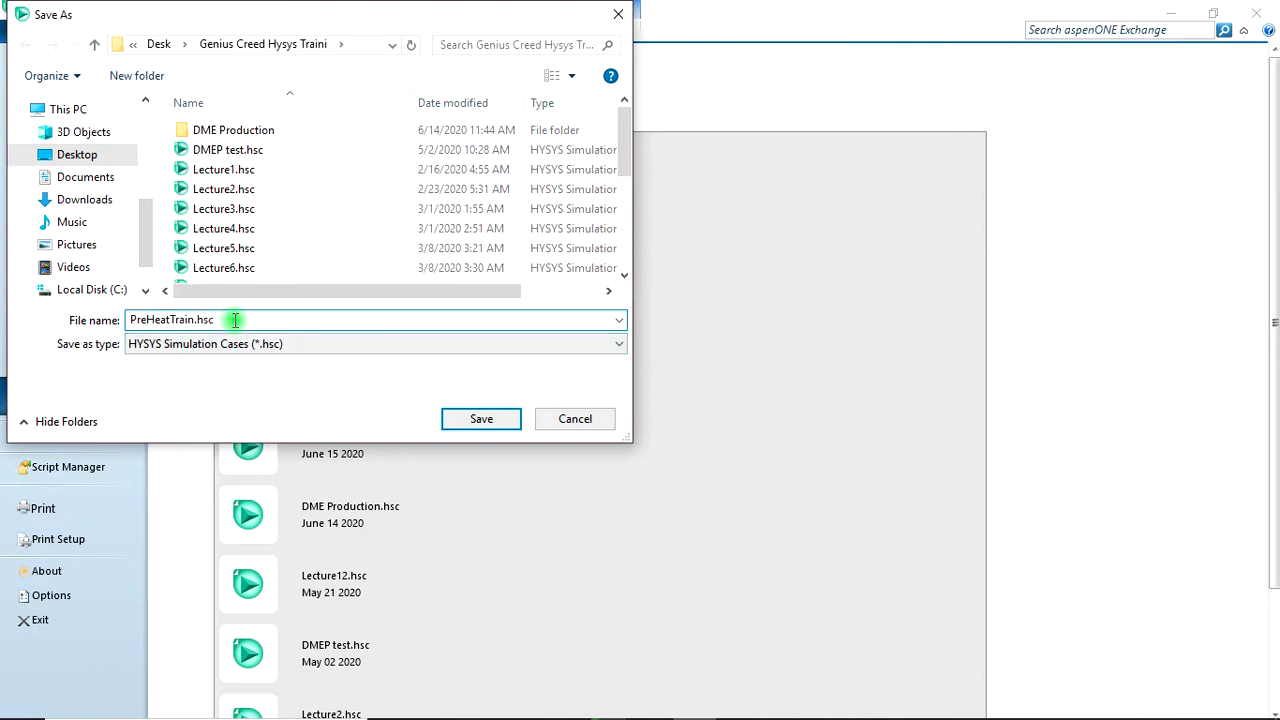
pyautogui.hotkey('shift', 'Left')
pyautogui.hotkey('shift', 'Left')
pyautogui.hotkey('shift', 'Left')
pyautogui.hotkey('shift', 'Left')
pyautogui.hotkey('shift', 'Left')
pyautogui.hotkey('shift', 'Left')
pyautogui.hotkey('shift', 'Left')
pyautogui.hotkey('shift', 'Left')
pyautogui.hotkey('shift', 'Left')
pyautogui.hotkey('shift', 'Left')
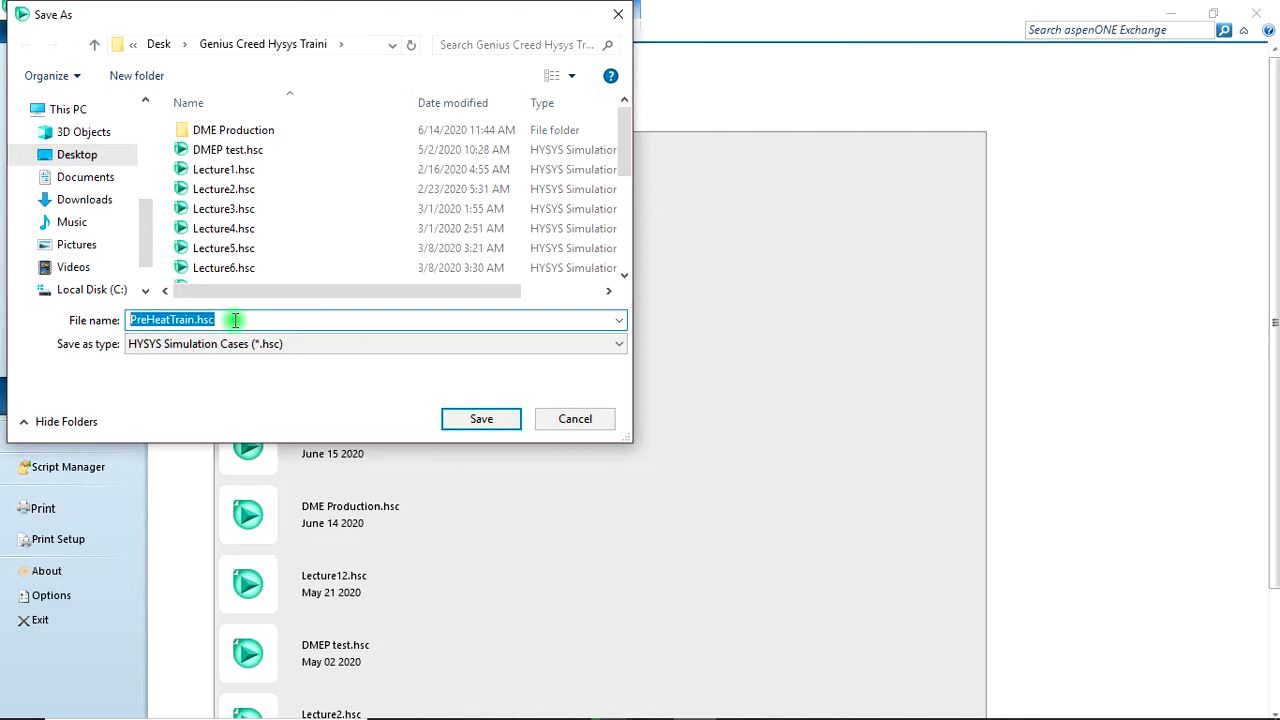
pyautogui.write('ATM distillation')
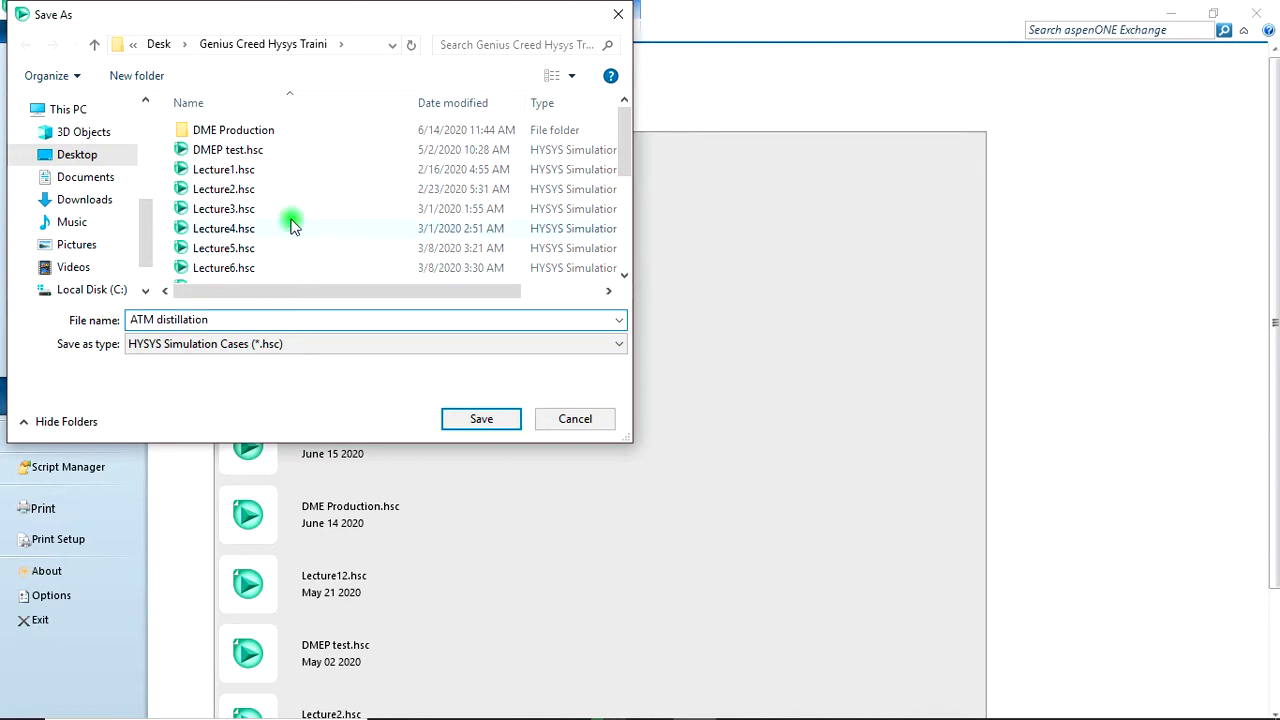
pyautogui.click(328, 206)
pyautogui.scroll(-4, 330, 198)
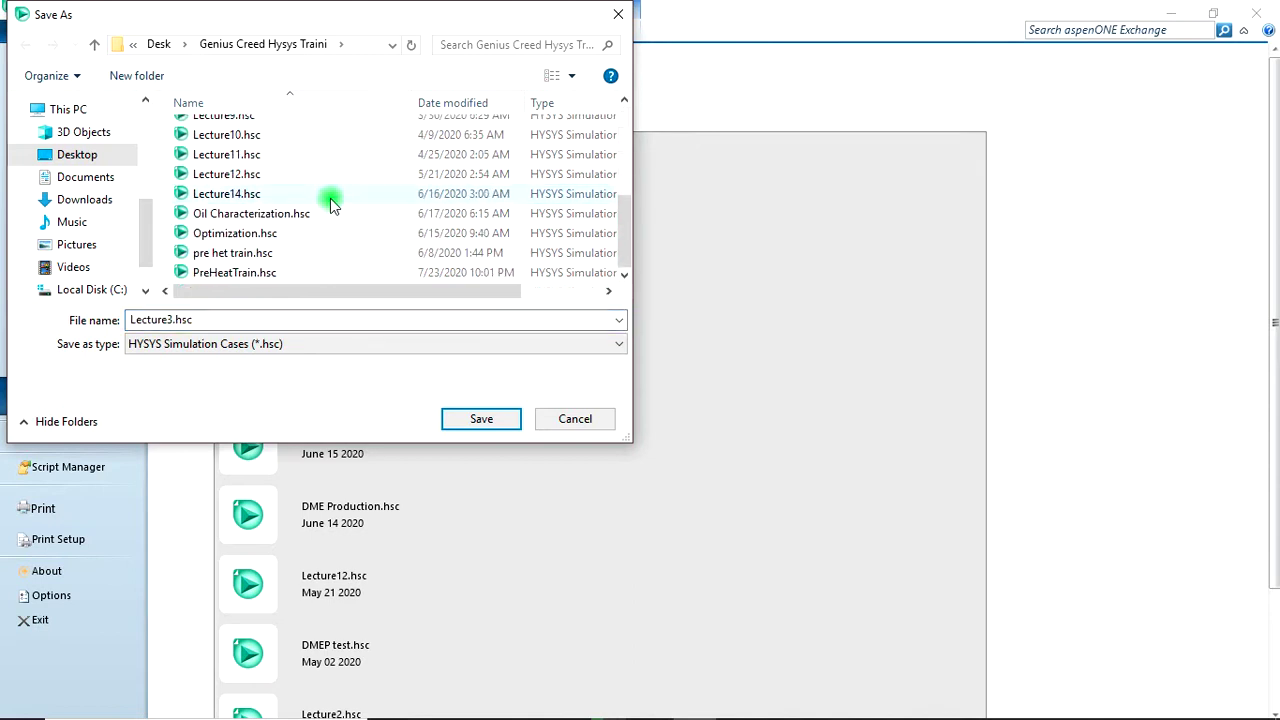
pyautogui.scroll(4, 330, 198)
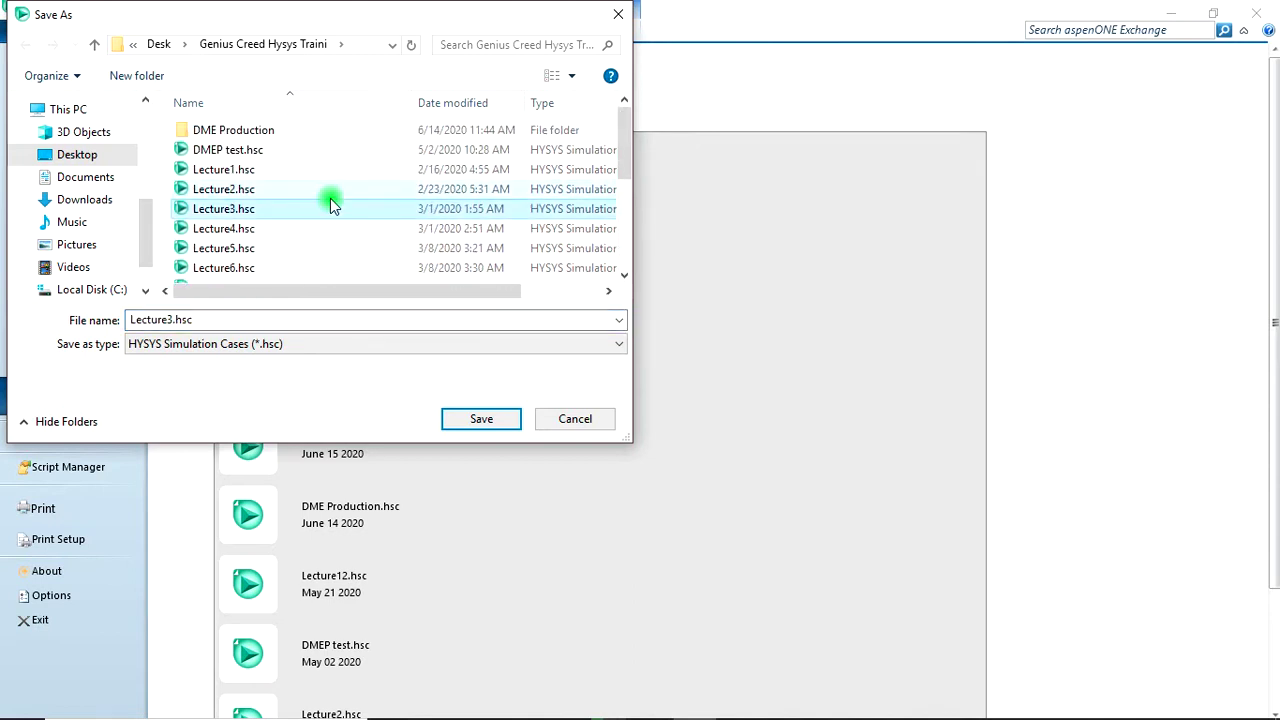
pyautogui.click(471, 420)
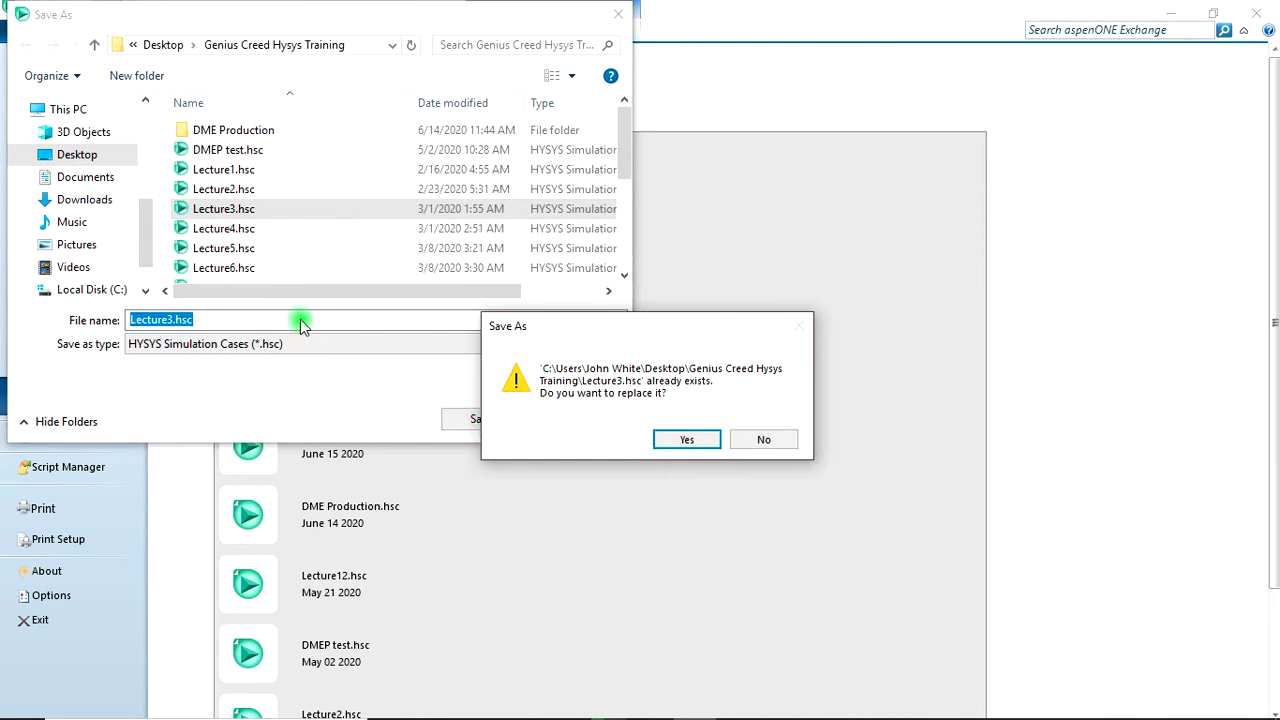
pyautogui.click(765, 438)
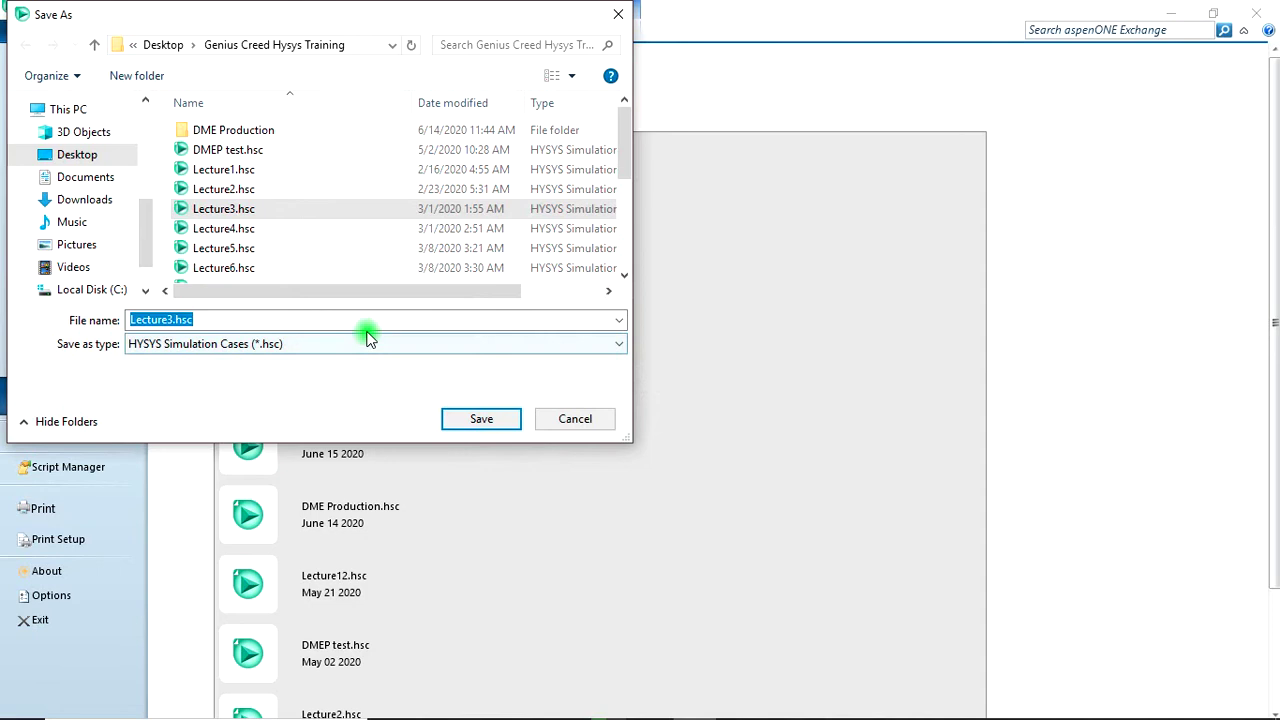
# Save the case as ATM Distillation in the Genius Creed Hysys Training folder.
pyautogui.write('ATM Distillatio')
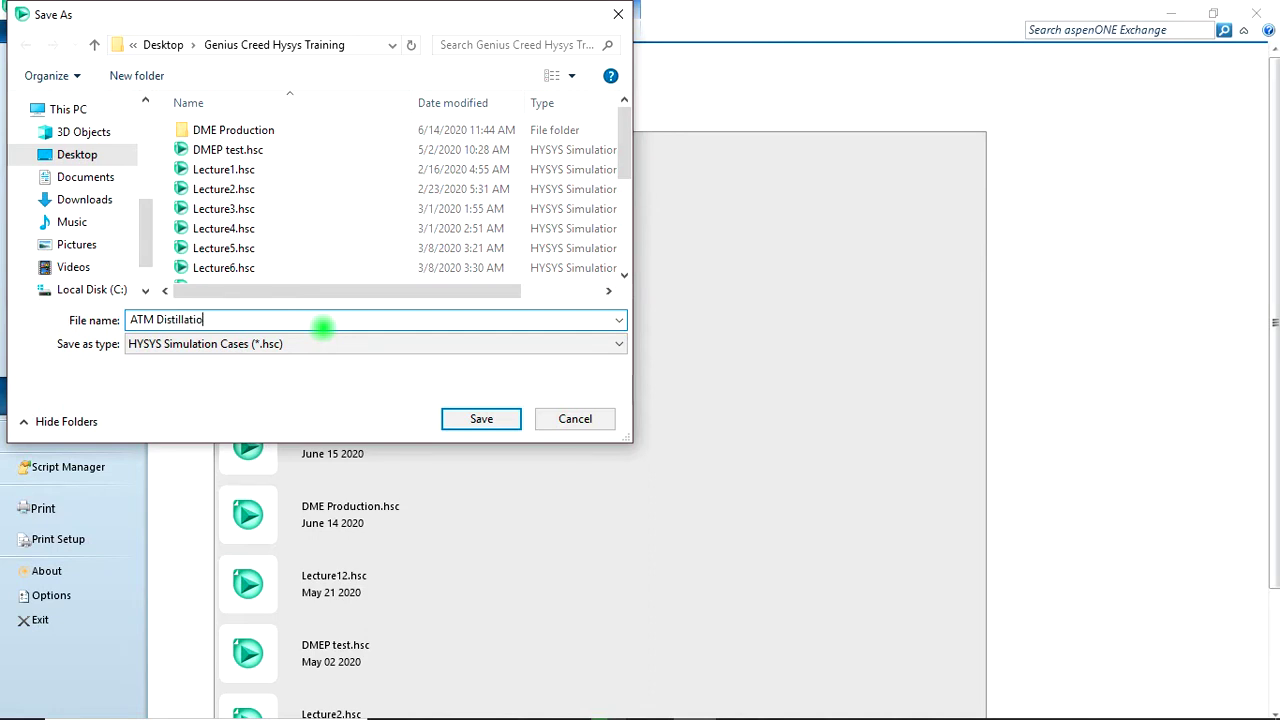
pyautogui.write('n')
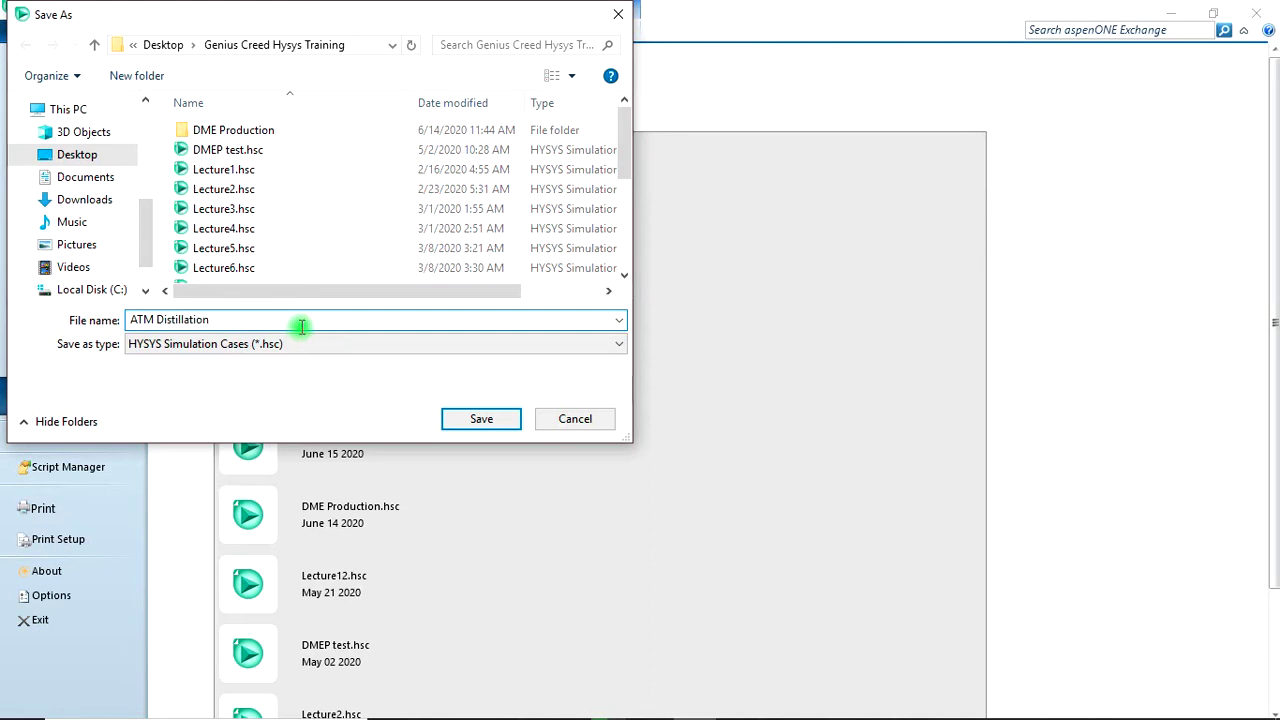
pyautogui.click(459, 425)
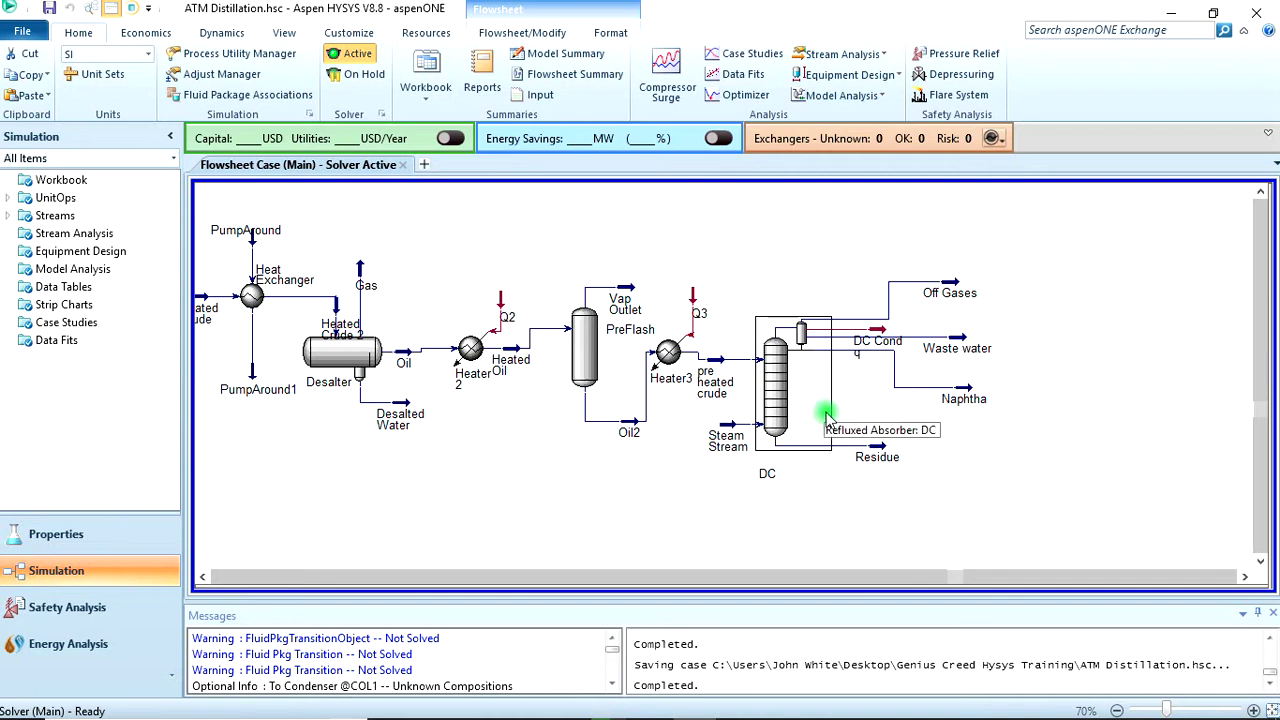
# Review the problem statement slides for the tower conditions and the requested flow rates, and return to the HYSYS flowsheet.
pyautogui.hotkey('alt', 'Tab')
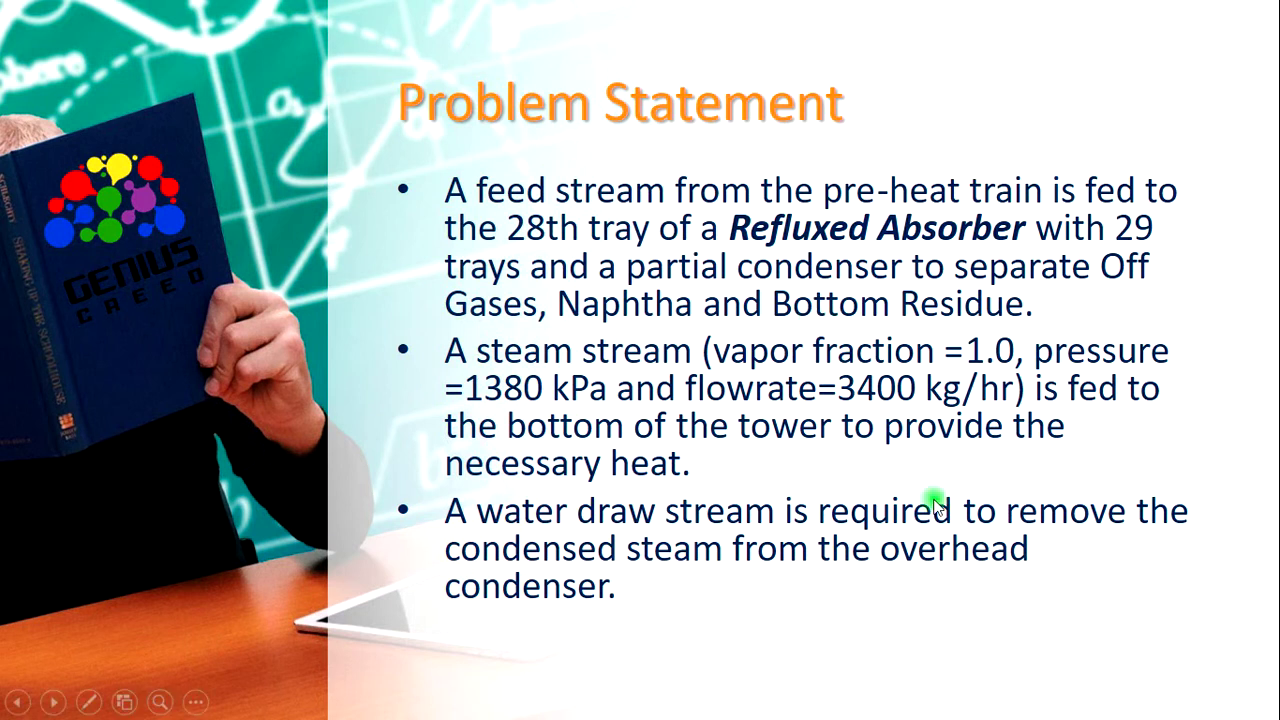
pyautogui.click(1055, 518)
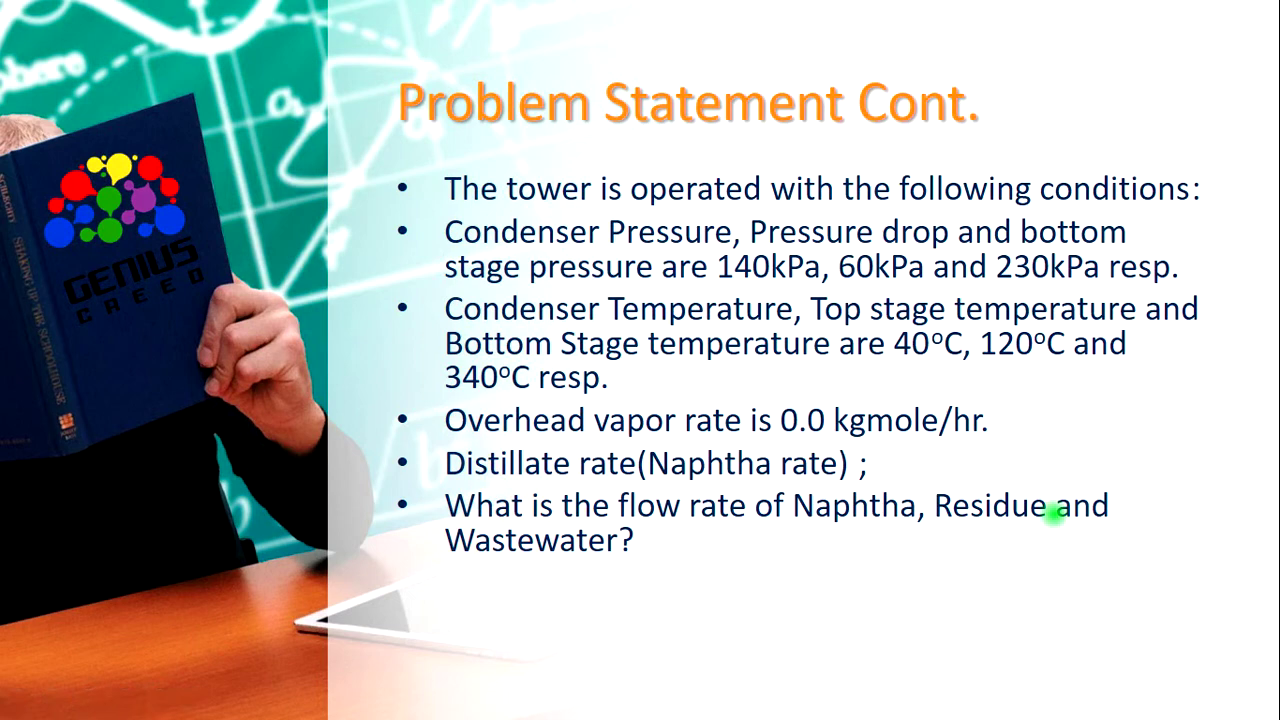
pyautogui.hotkey('alt', 'Tab')
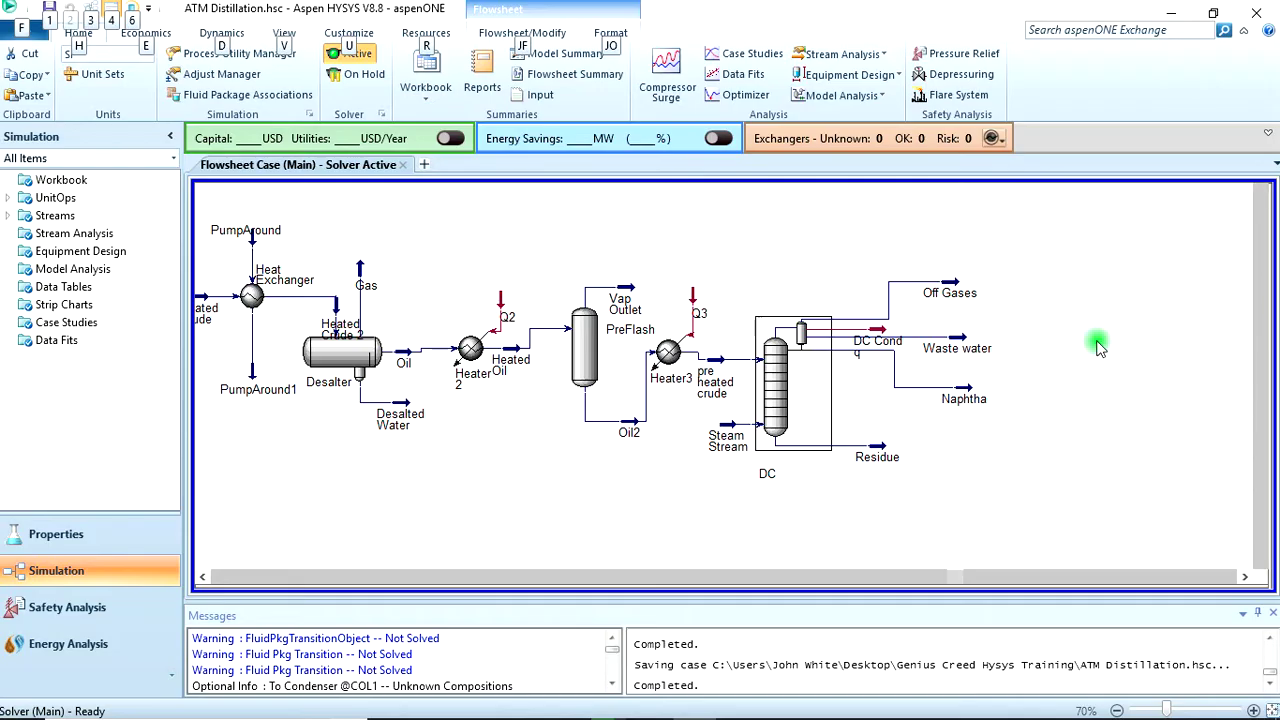
# Examine the standard ideal liquid volume flows of Naphtha, Waste water and Residue in the DC column's worksheet.
pyautogui.doubleClick(776, 378)
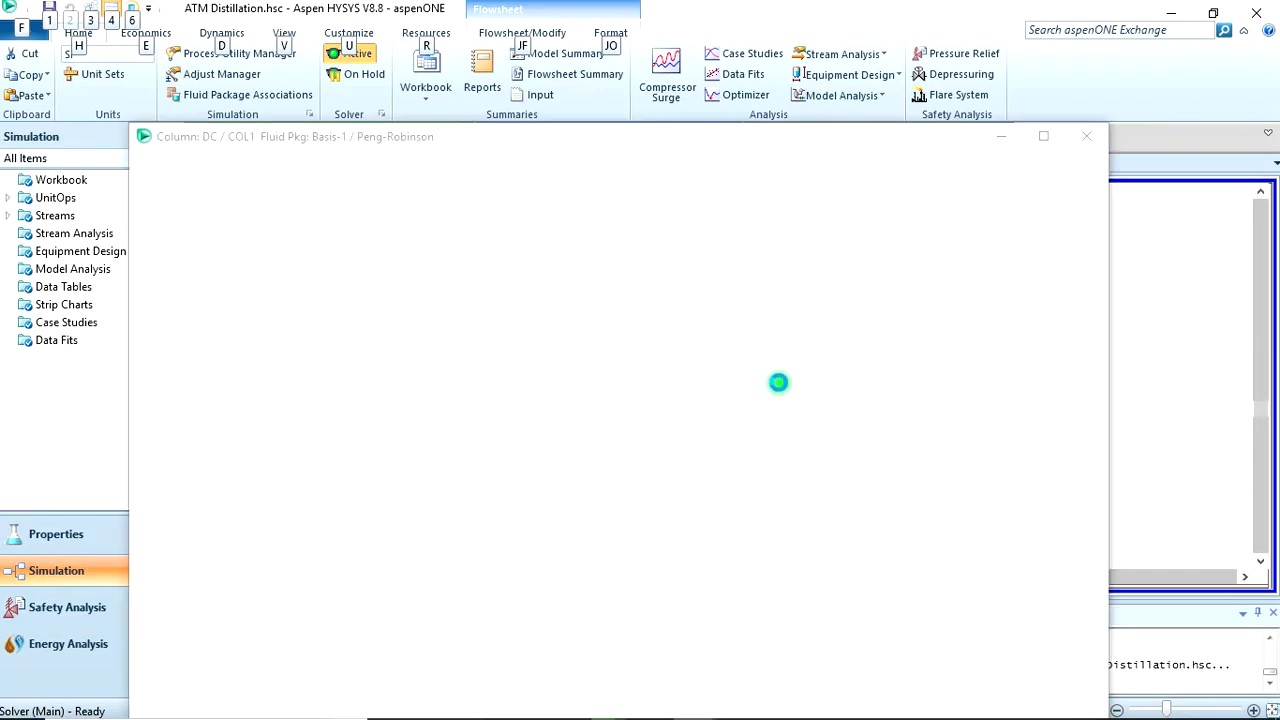
pyautogui.moveTo(607, 137); pyautogui.dragTo(601, 63)
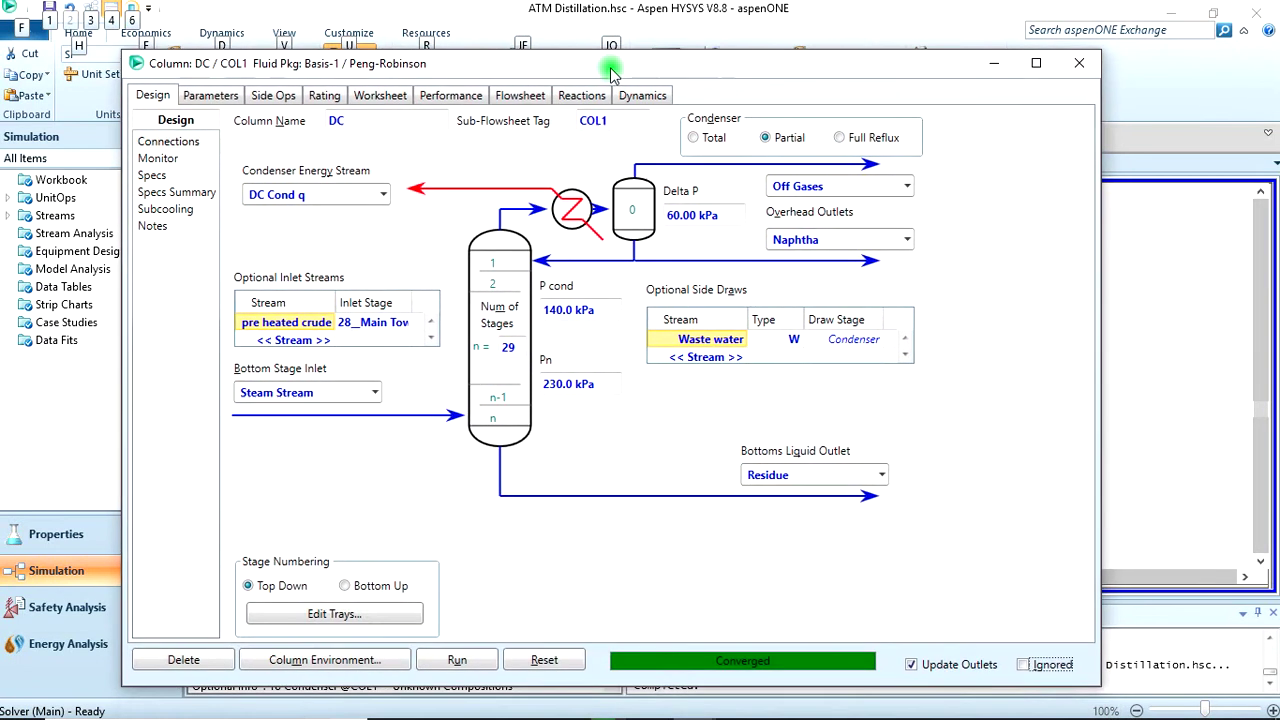
pyautogui.click(395, 95)
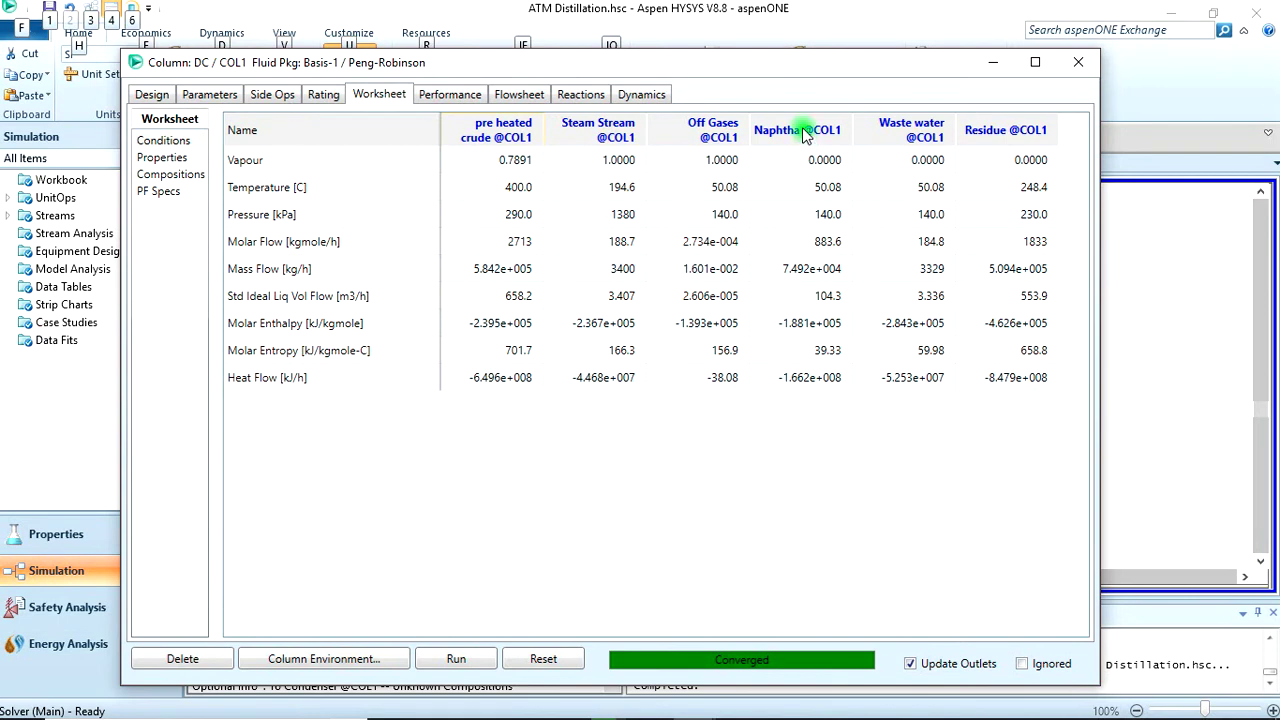
pyautogui.click(357, 295)
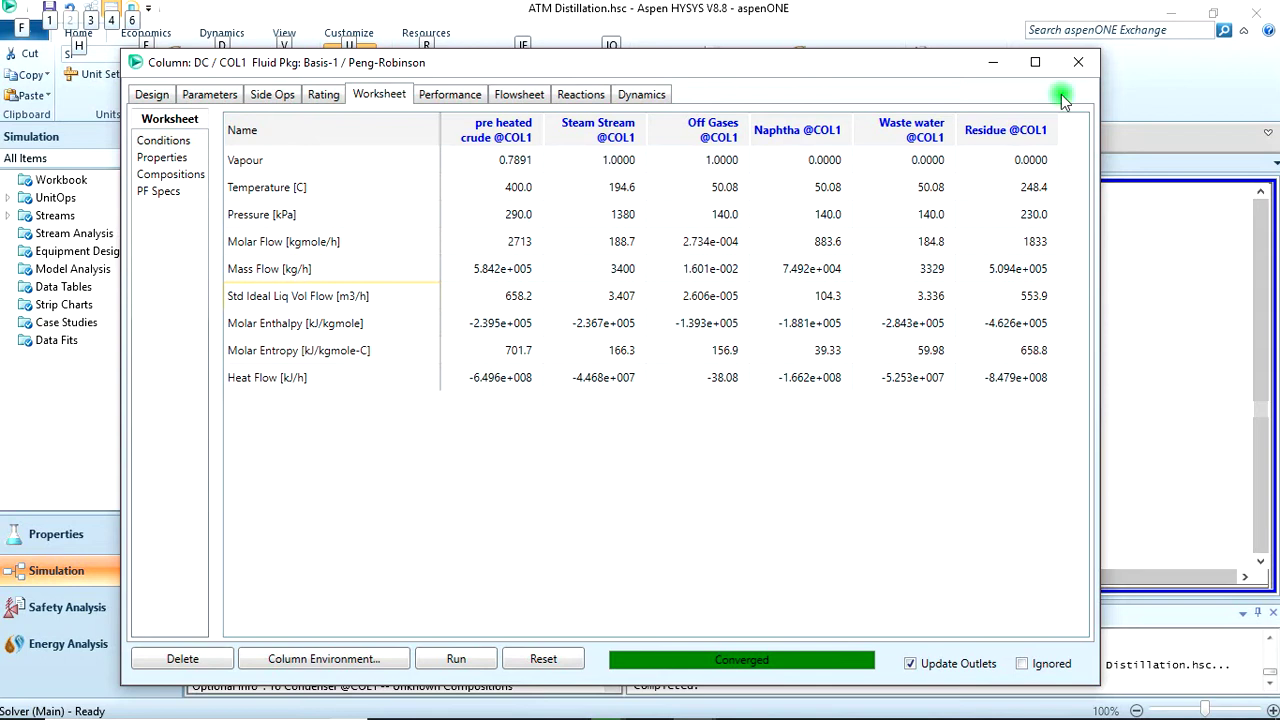
pyautogui.moveTo(803, 313)
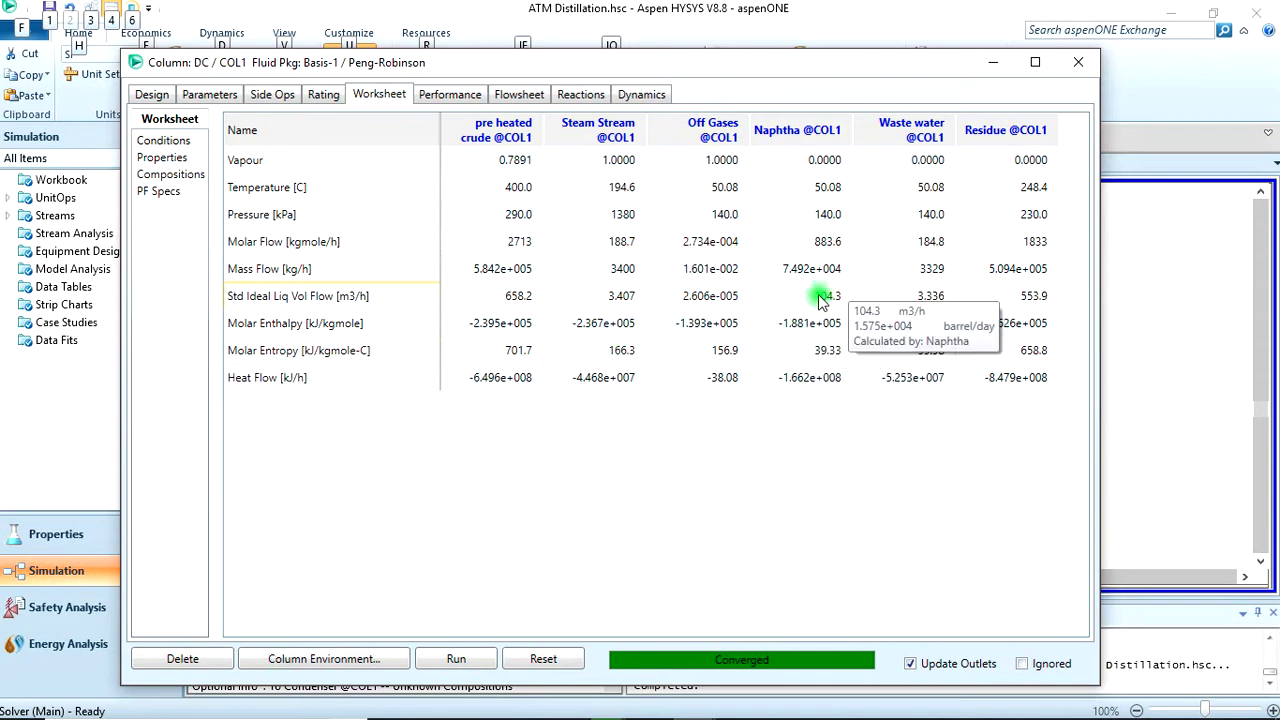
pyautogui.click(820, 300)
pyautogui.click(920, 300)
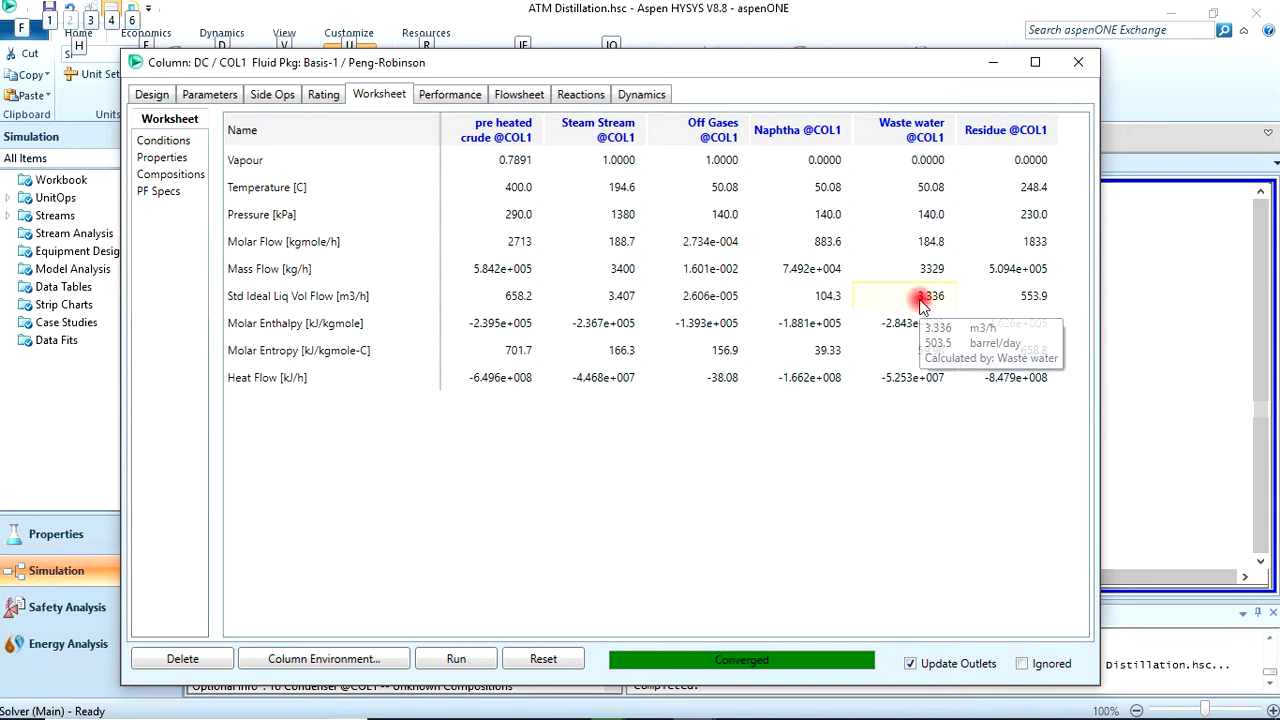
pyautogui.moveTo(1028, 303)
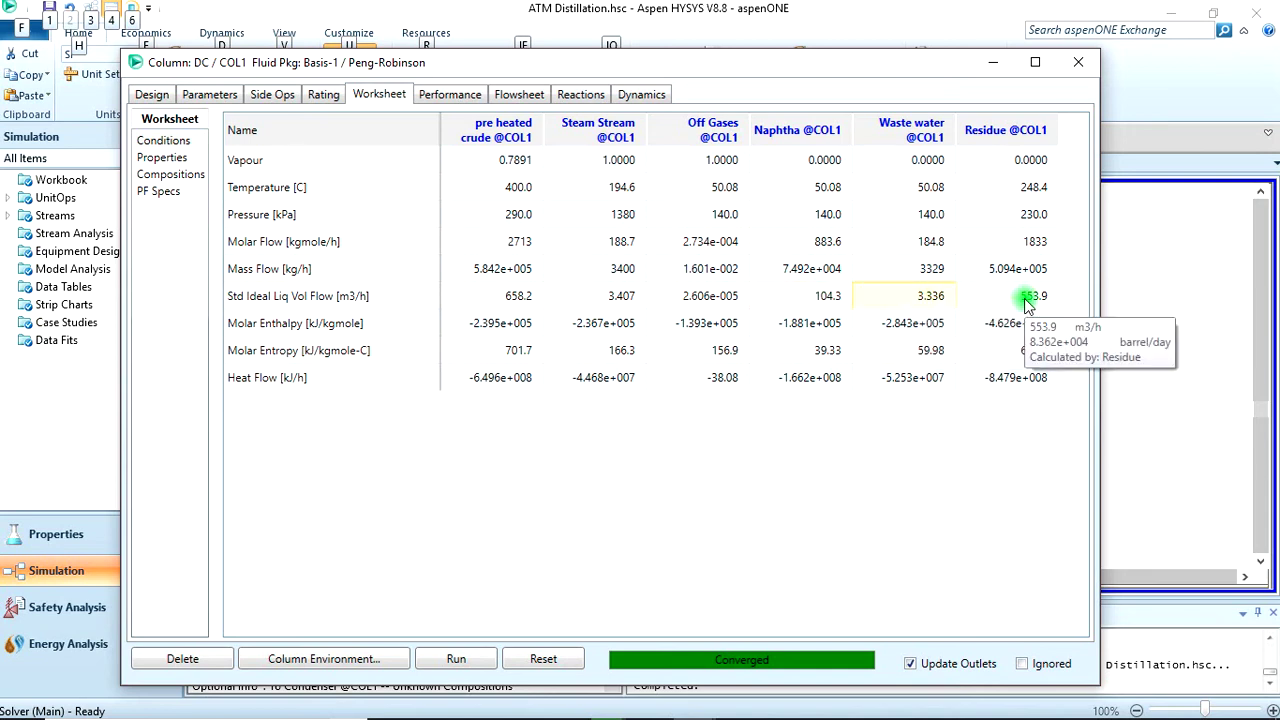
pyautogui.click(1028, 300)
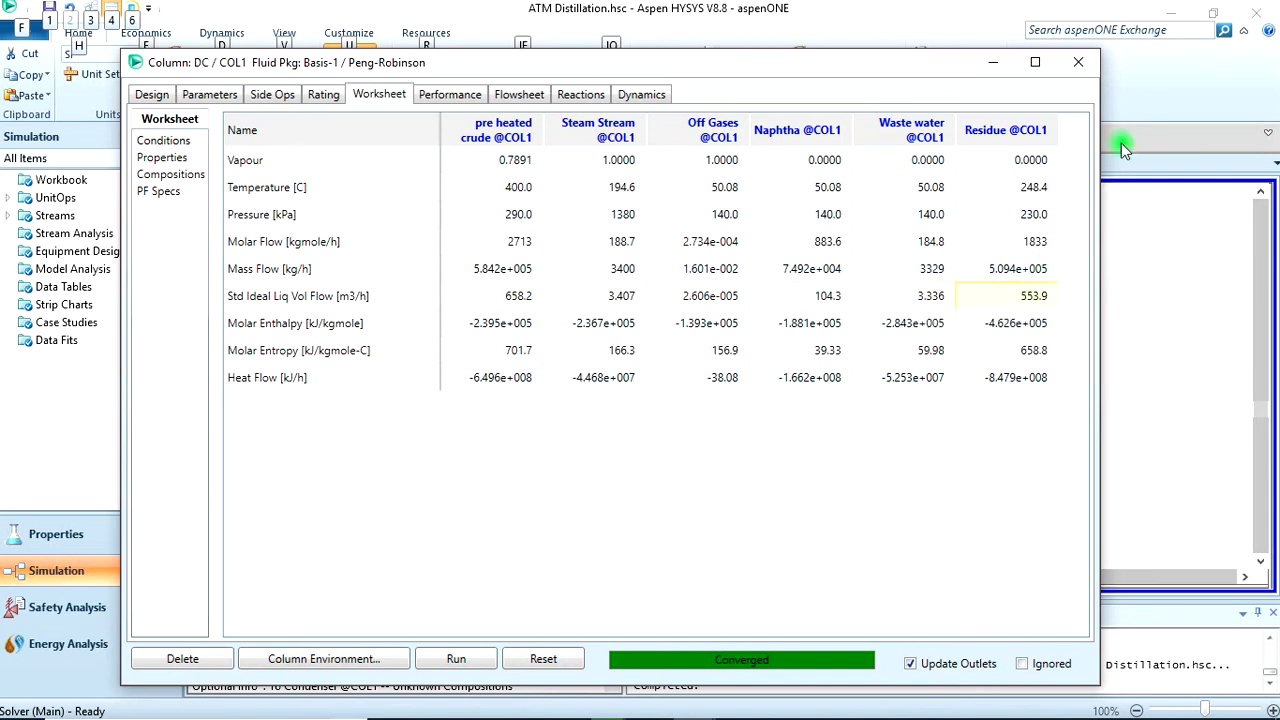
pyautogui.click(1079, 63)
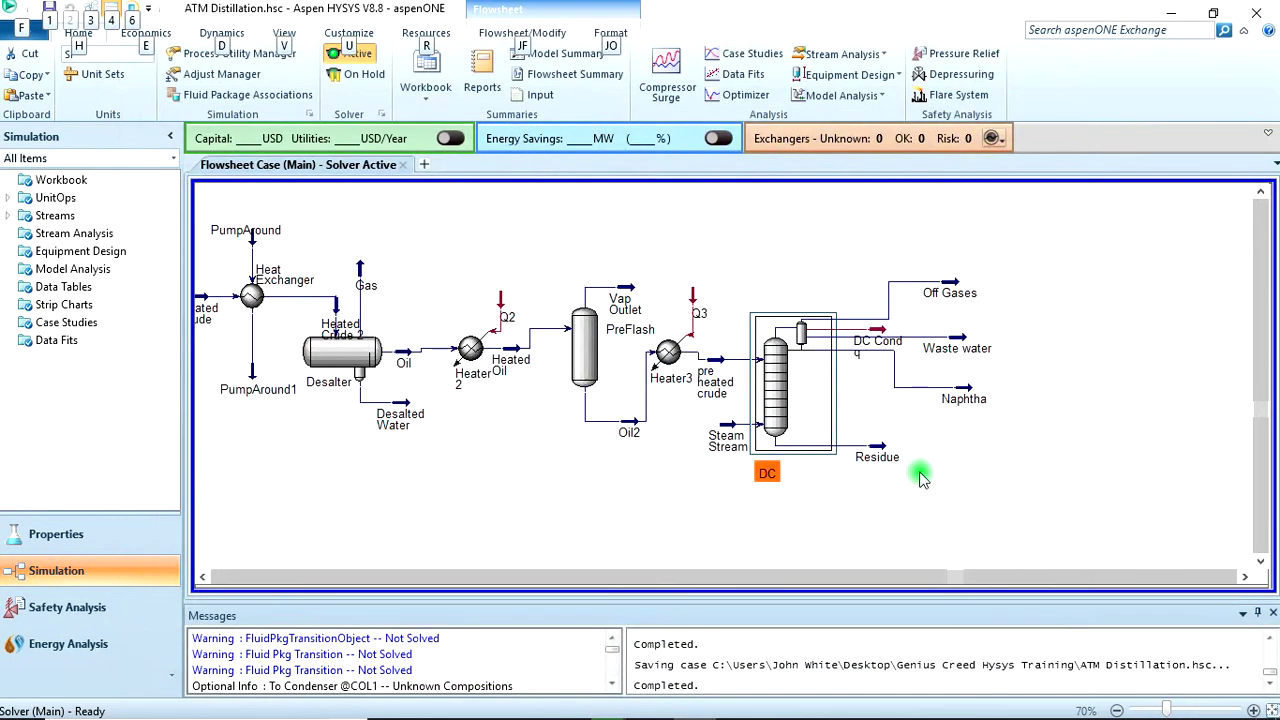
# Switch to the PowerPoint slide show and advance to the slide about side strippers.
pyautogui.click(978, 455)
pyautogui.hotkey('alt', 'Tab')
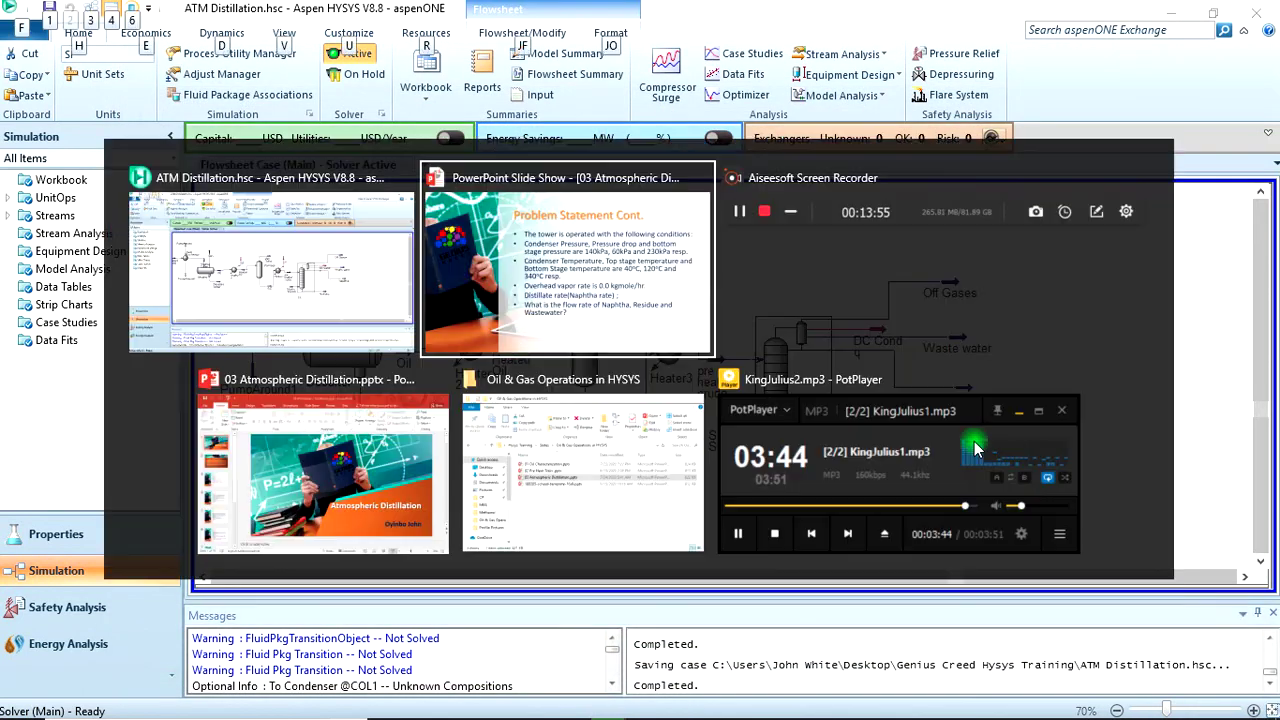
pyautogui.hotkey('alt', 'Tab')
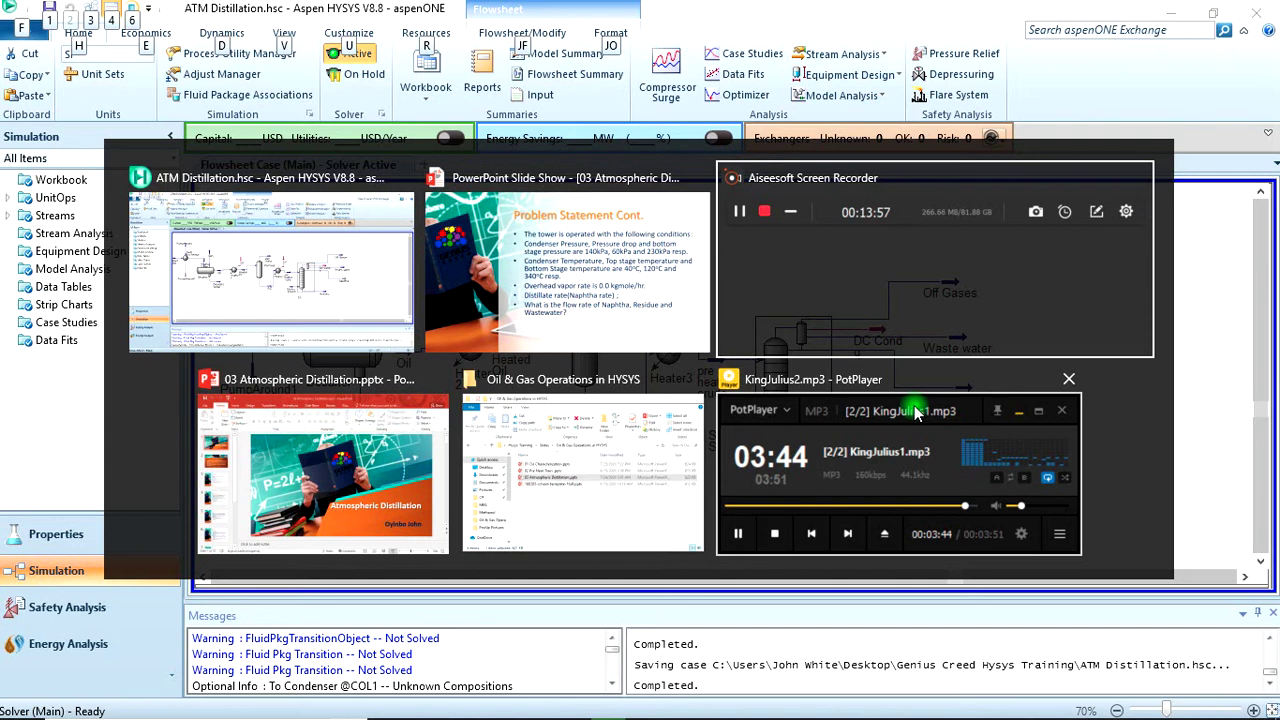
pyautogui.hotkey('alt', 'Tab')
pyautogui.hotkey('alt', 'Tab')
pyautogui.hotkey('alt', 'Tab')
pyautogui.hotkey('alt', 'Tab')
pyautogui.hotkey('alt', 'Tab')
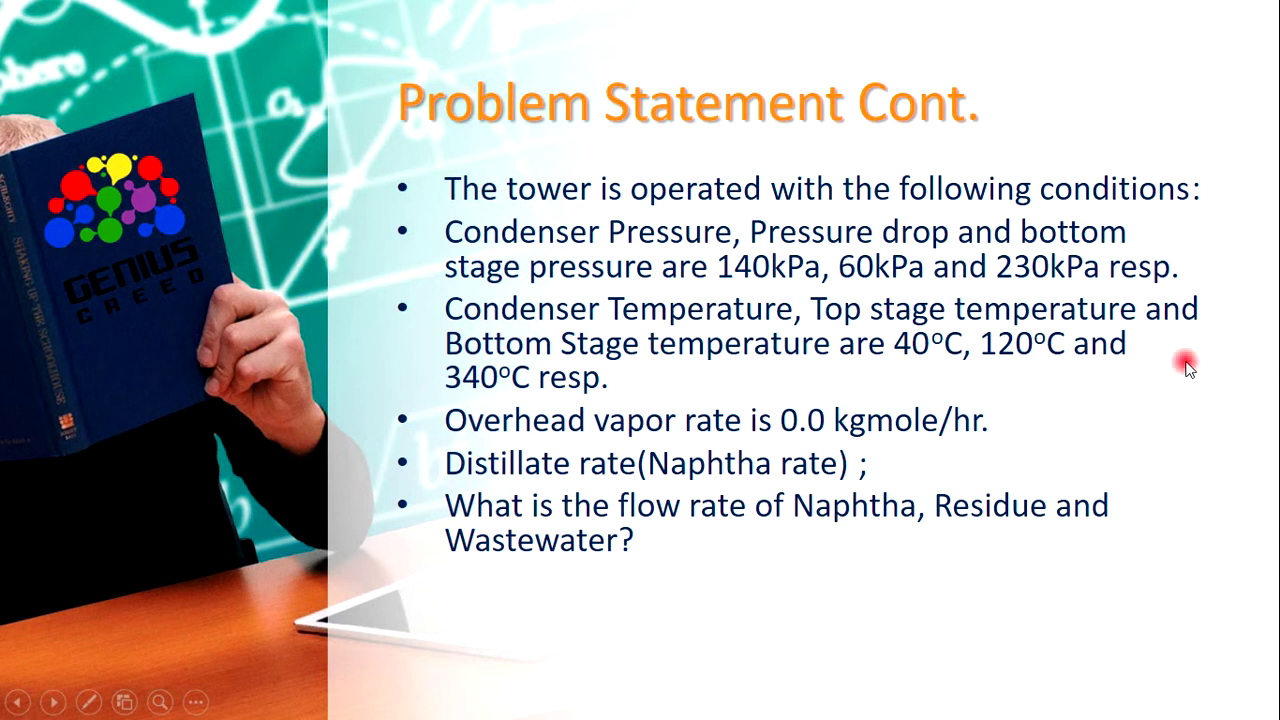
pyautogui.click(1186, 366)
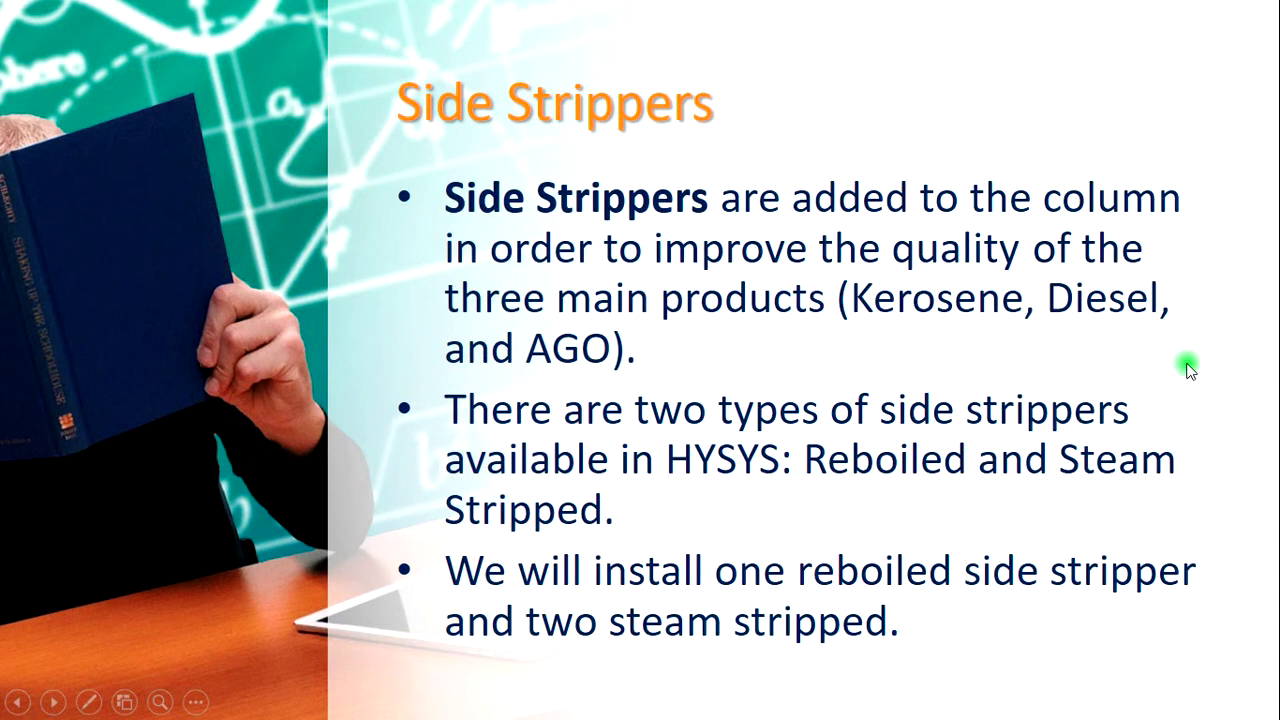
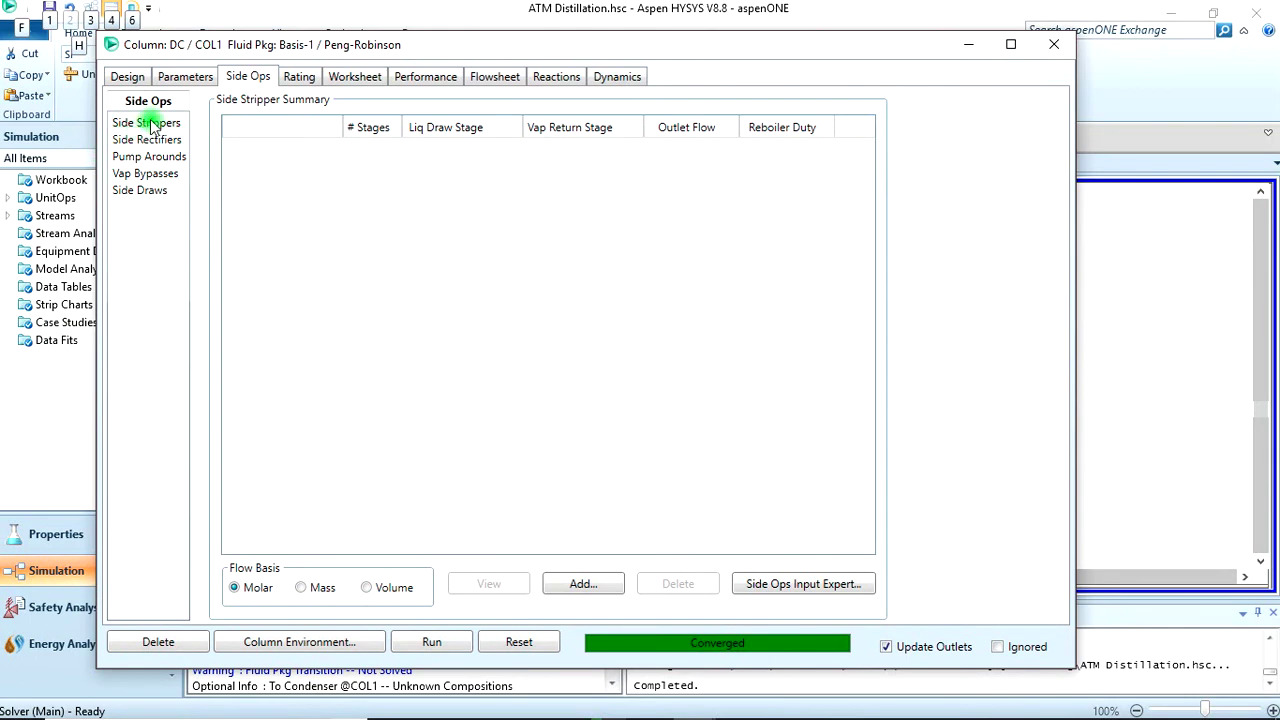
pyautogui.click(140, 123)
pyautogui.click(563, 583)
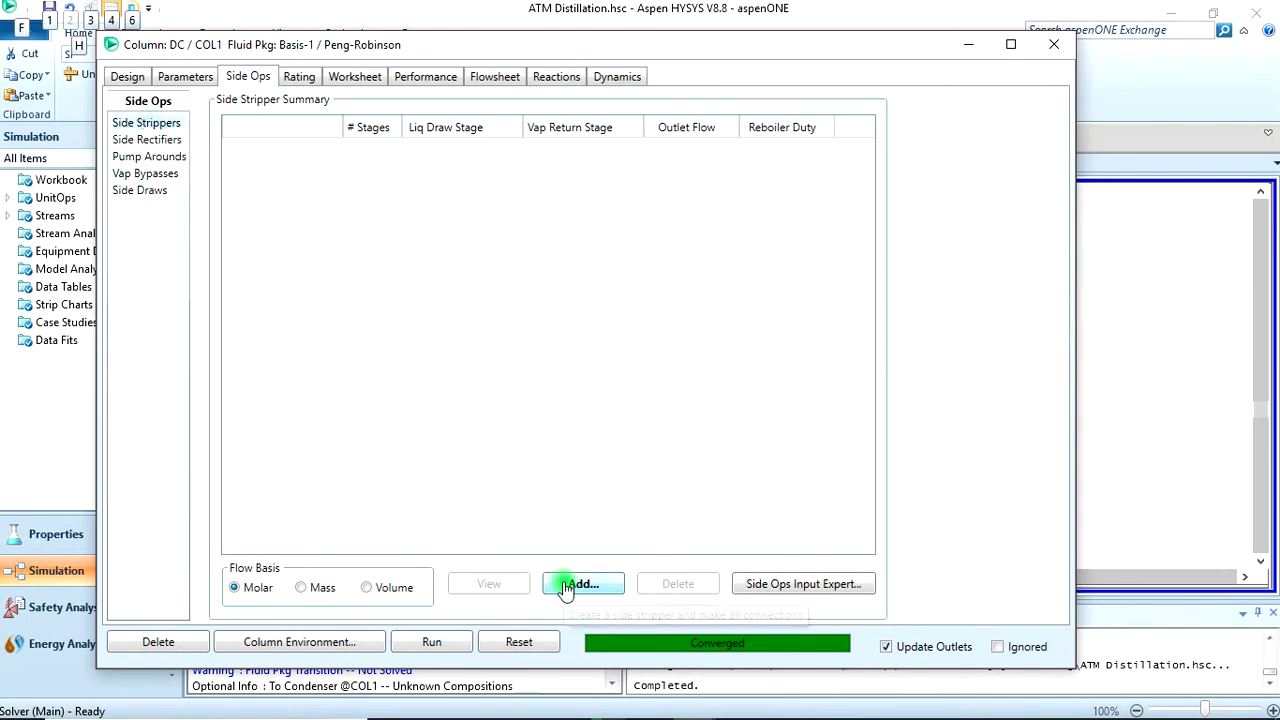
pyautogui.click(88, 72)
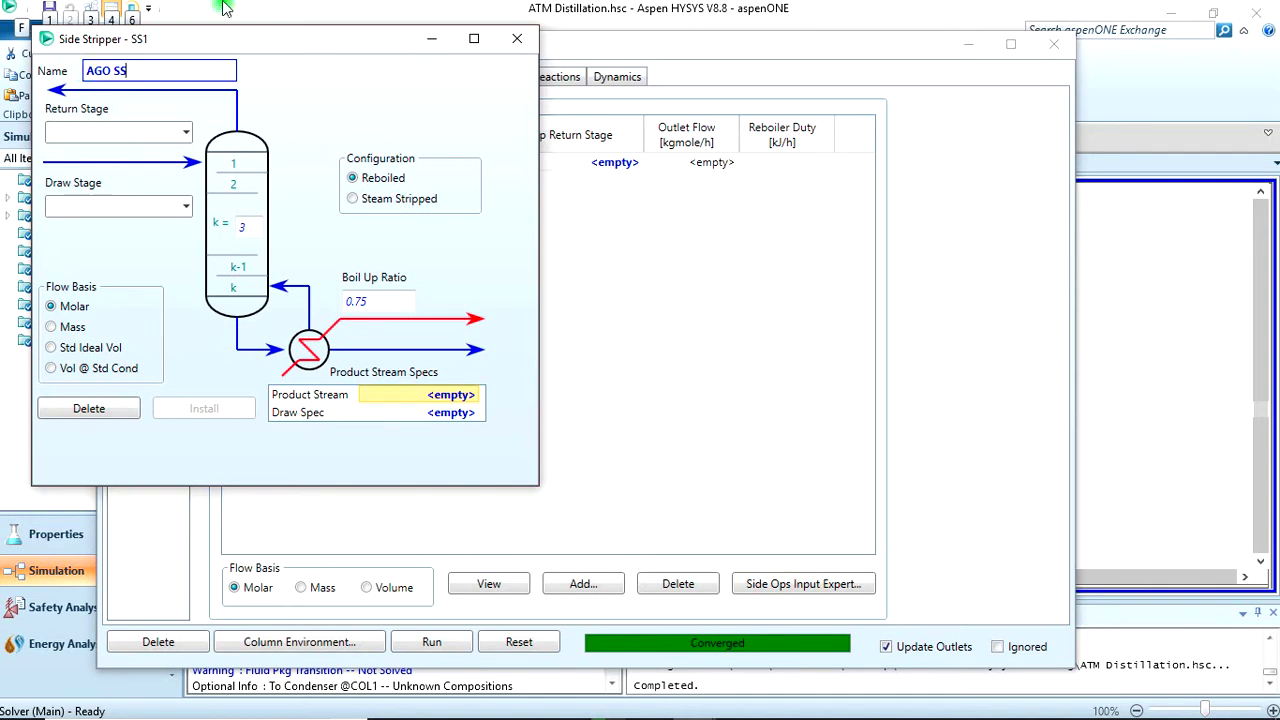
pyautogui.click(290, 93)
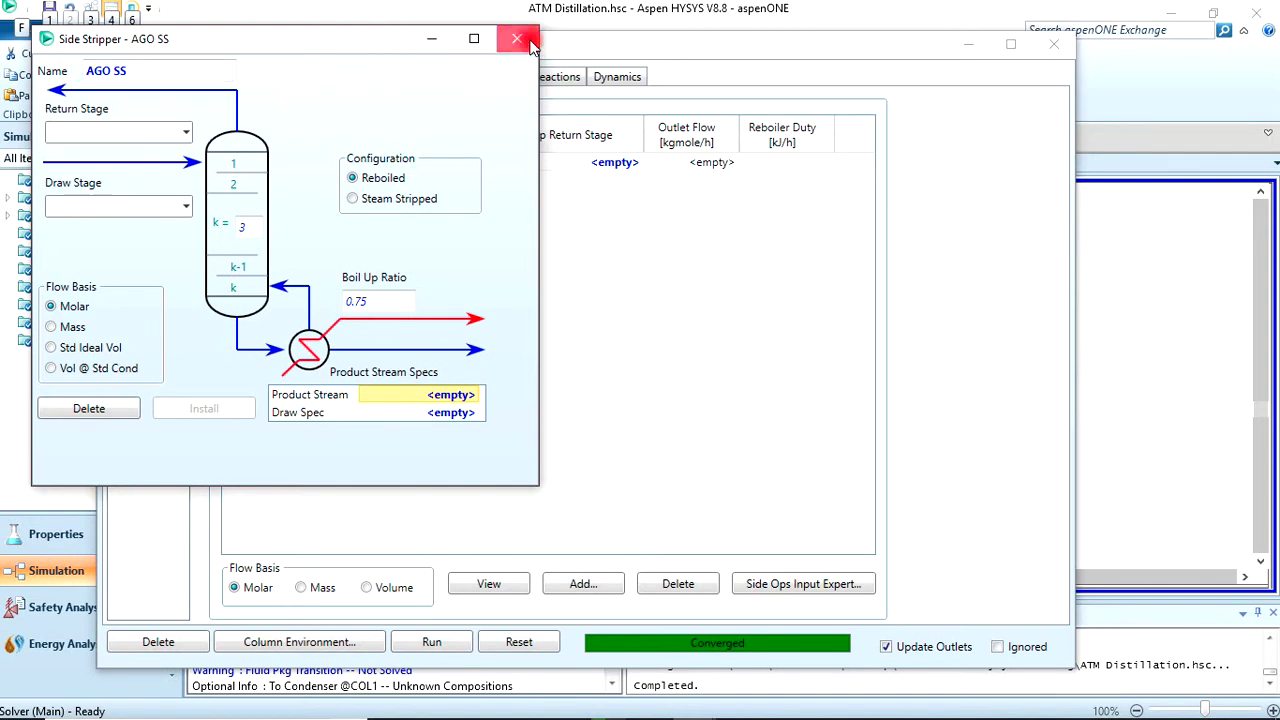
pyautogui.click(517, 38)
pyautogui.click(594, 292)
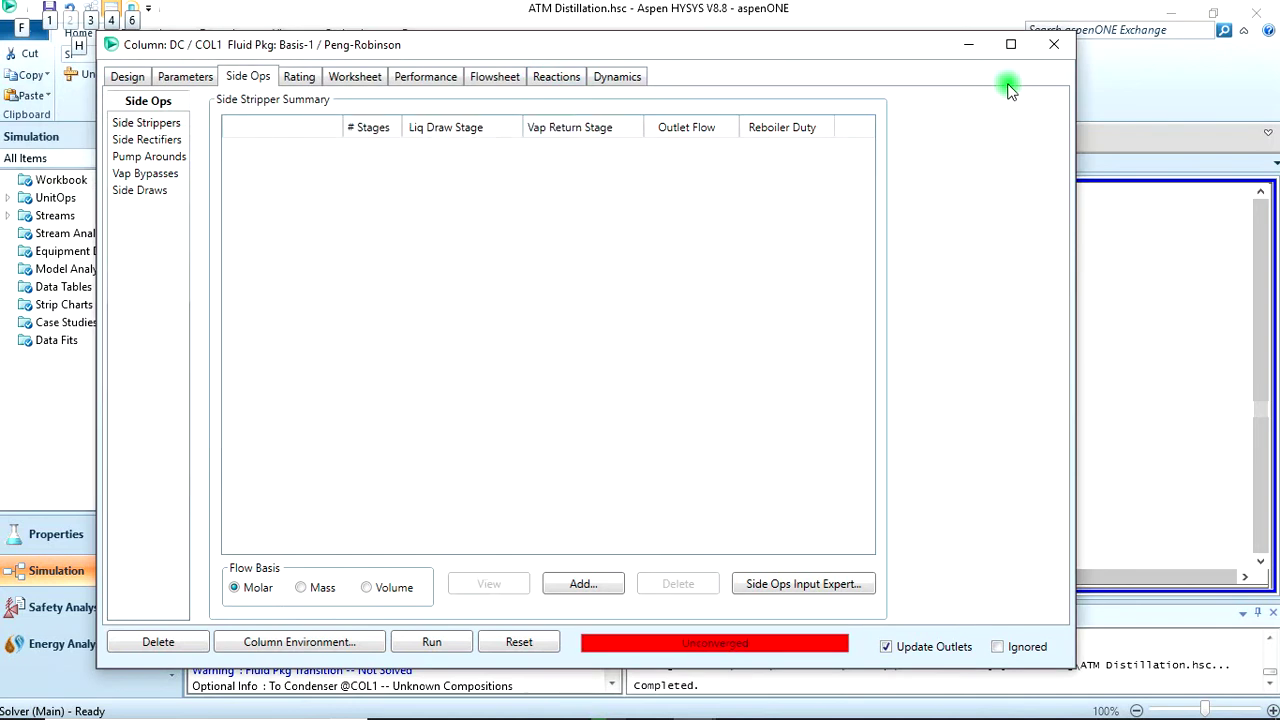
pyautogui.click(1054, 44)
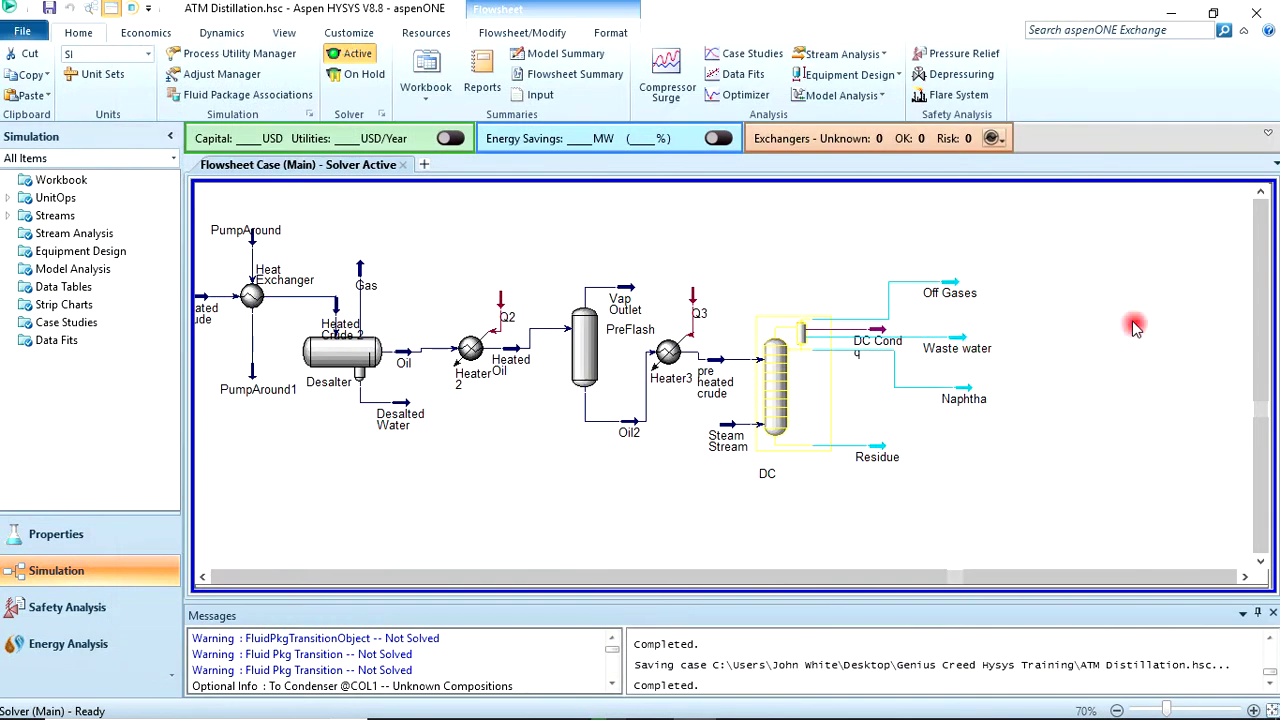
# Place two new material streams on the flowsheet above the DC column.
pyautogui.click(548, 33)
pyautogui.click(30, 70)
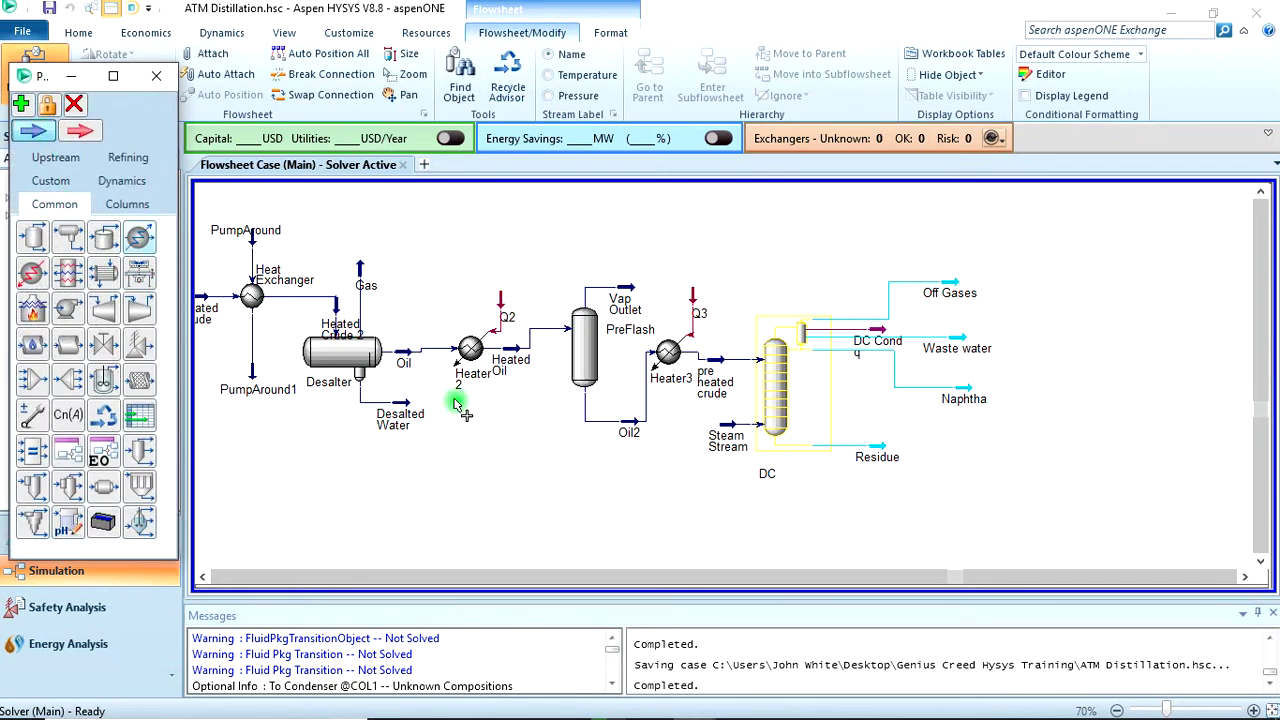
pyautogui.moveTo(722, 250); pyautogui.dragTo(726, 263)
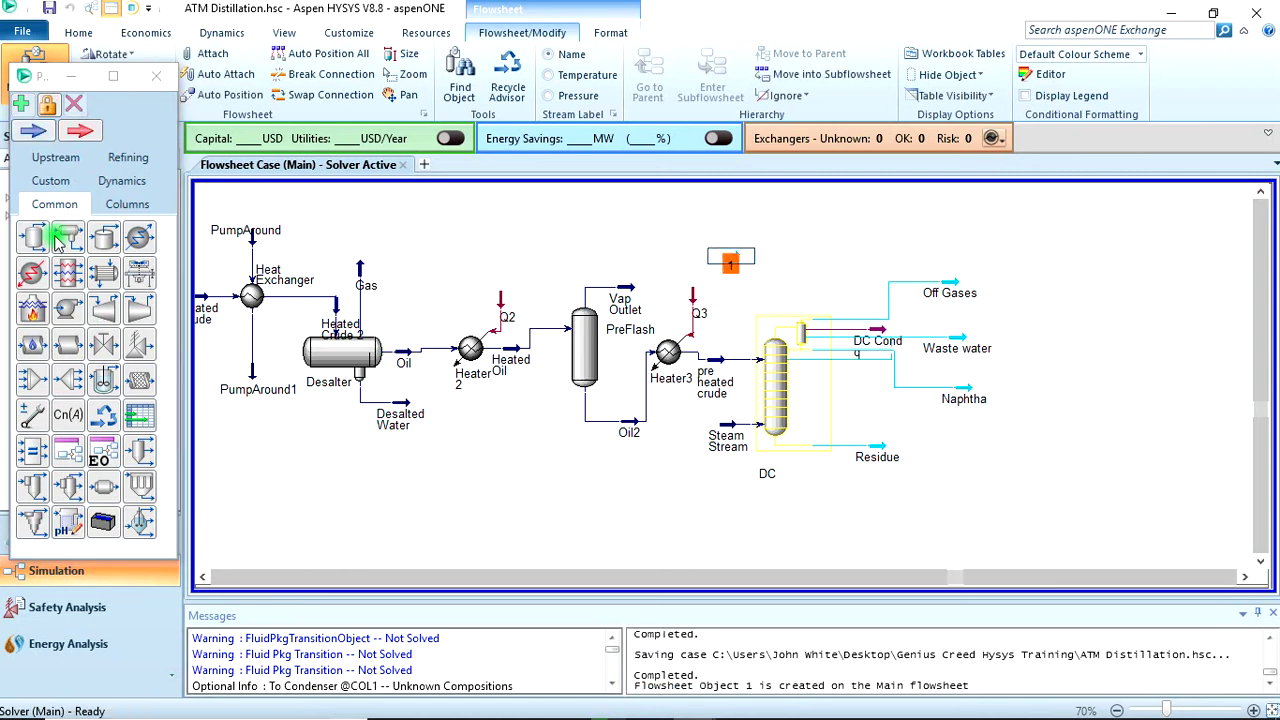
pyautogui.moveTo(33, 131); pyautogui.dragTo(738, 304)
# Rename material stream 1 as AGO steam.
pyautogui.doubleClick(731, 261)
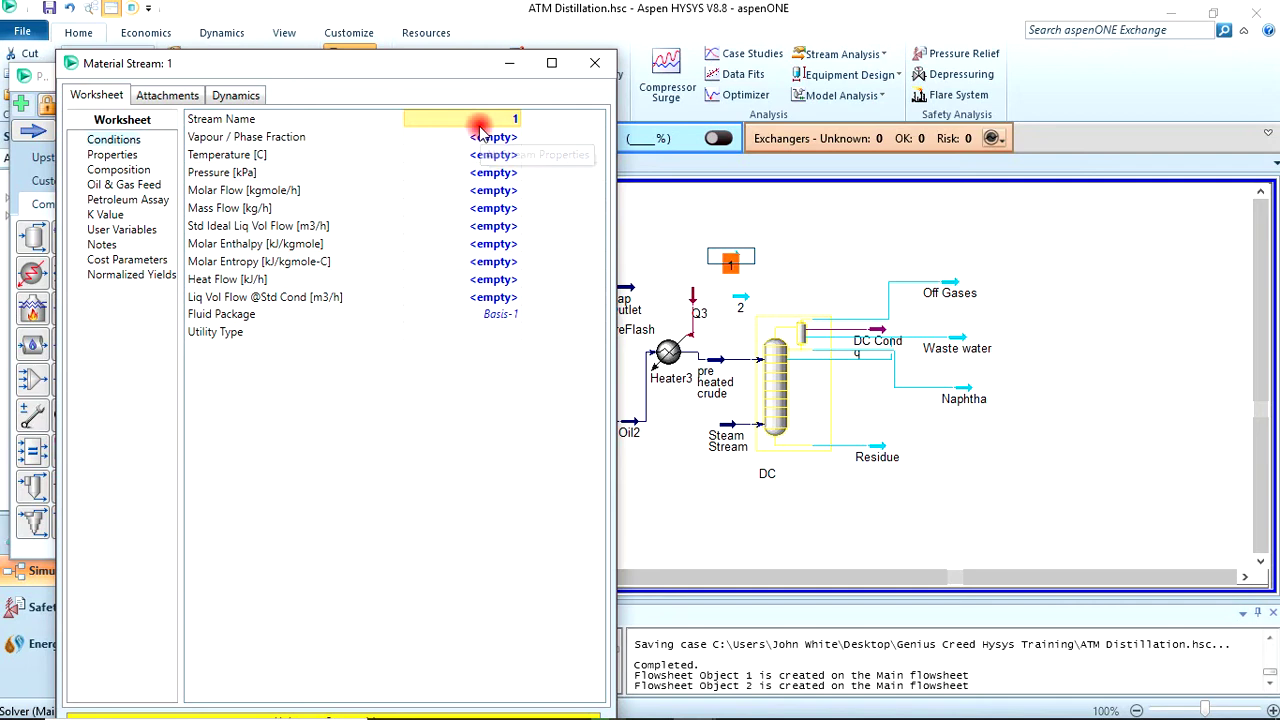
pyautogui.write('A')
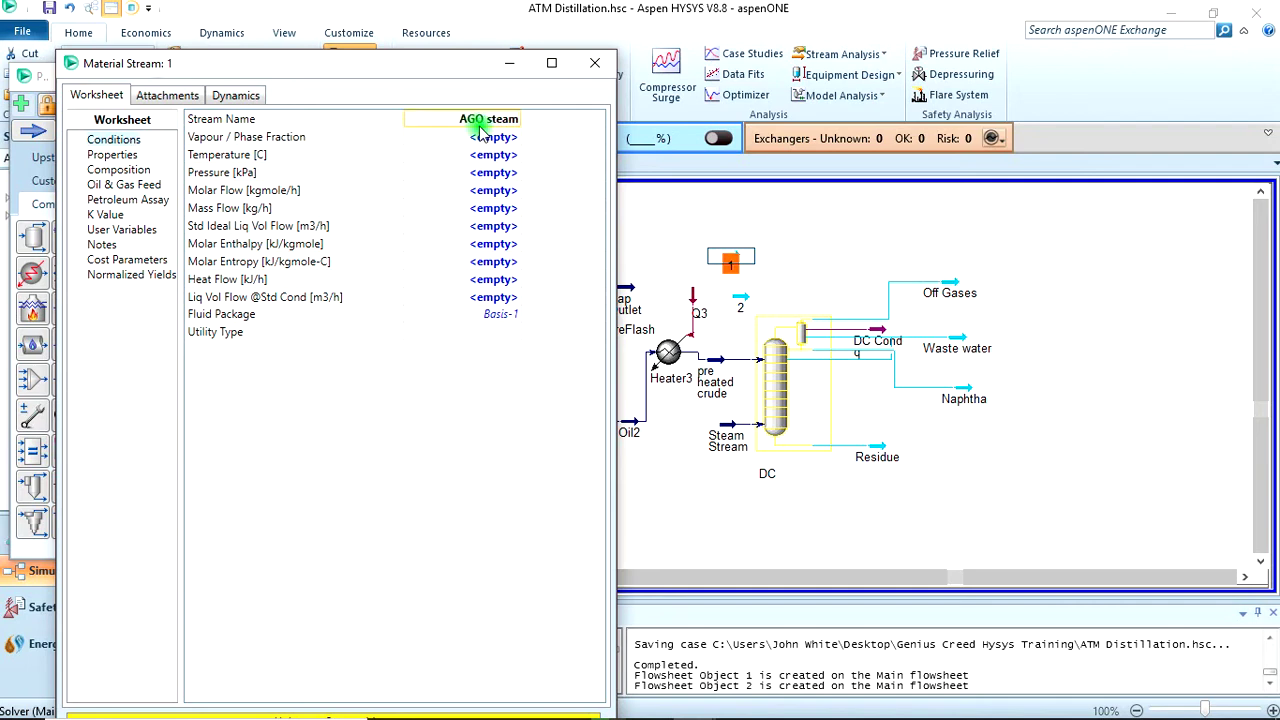
pyautogui.write('GO steam')
# Set the AGO steam stream's temperature to 150 C, pressure to 350 kPa and mass flow to 1150 kg/h.
pyautogui.click(505, 152)
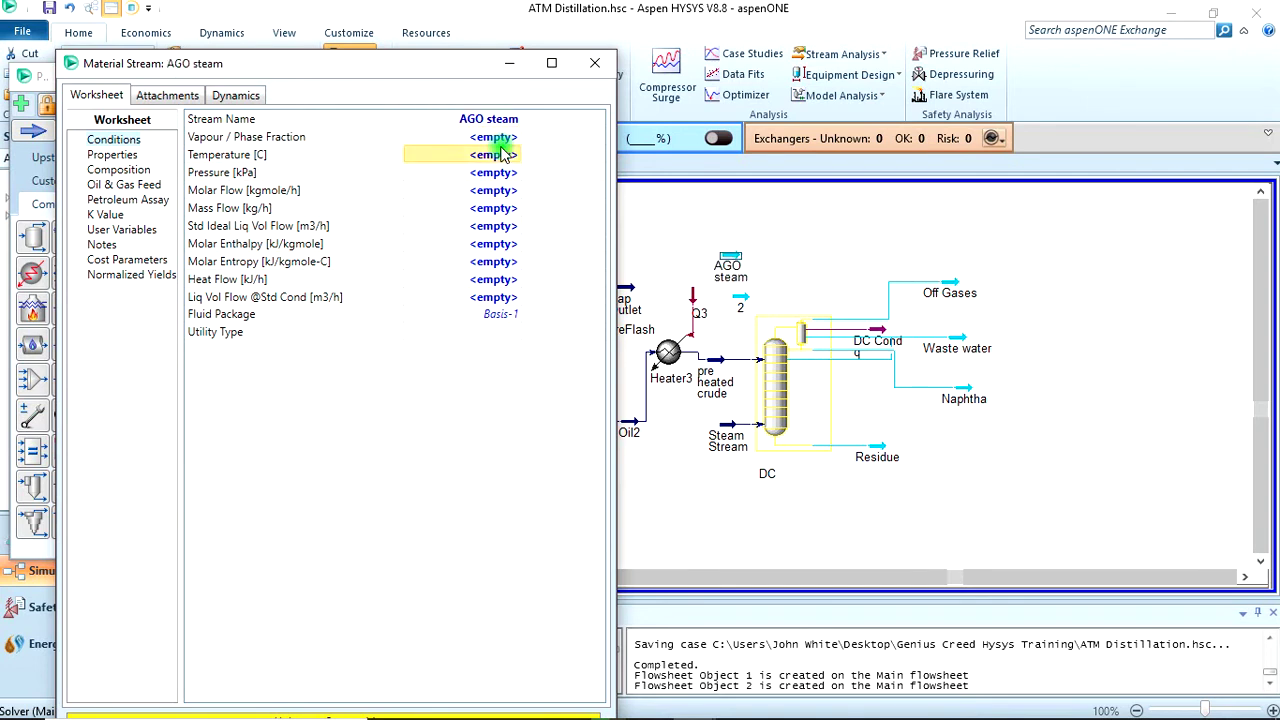
pyautogui.write('150')
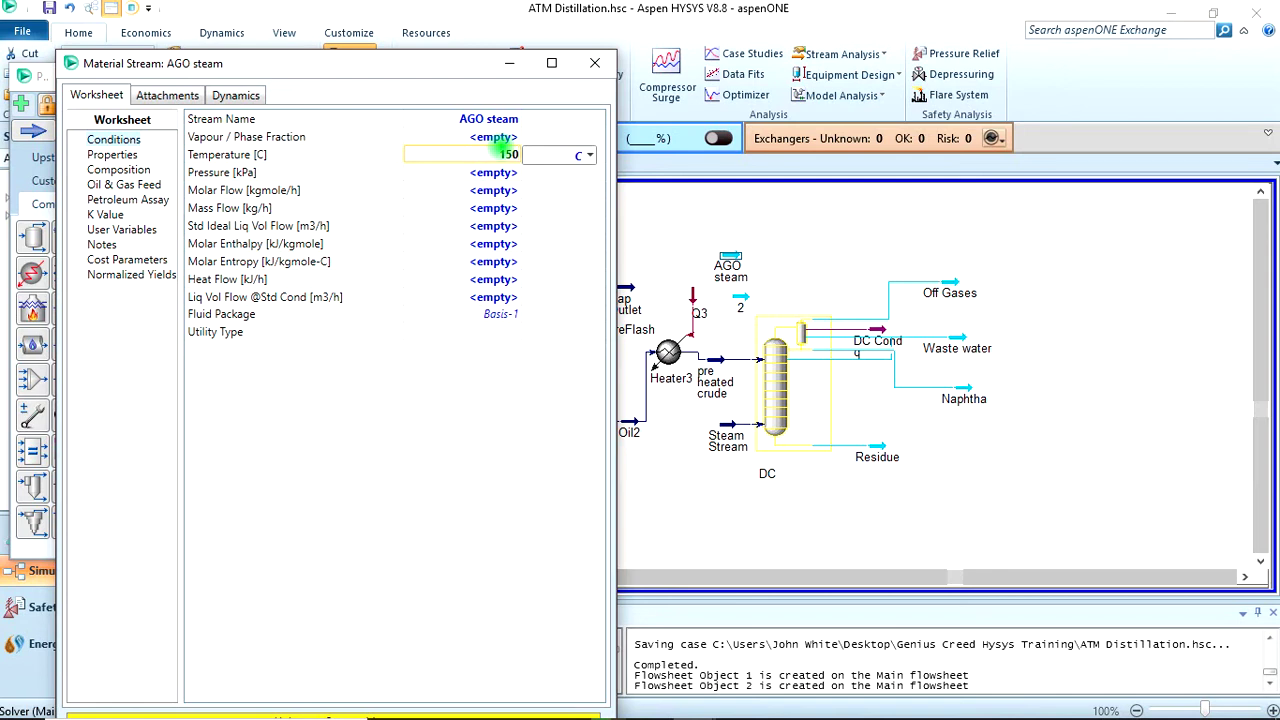
pyautogui.press('Return')
pyautogui.write('350')
pyautogui.press('Return')
pyautogui.press('Down')
pyautogui.write('11')
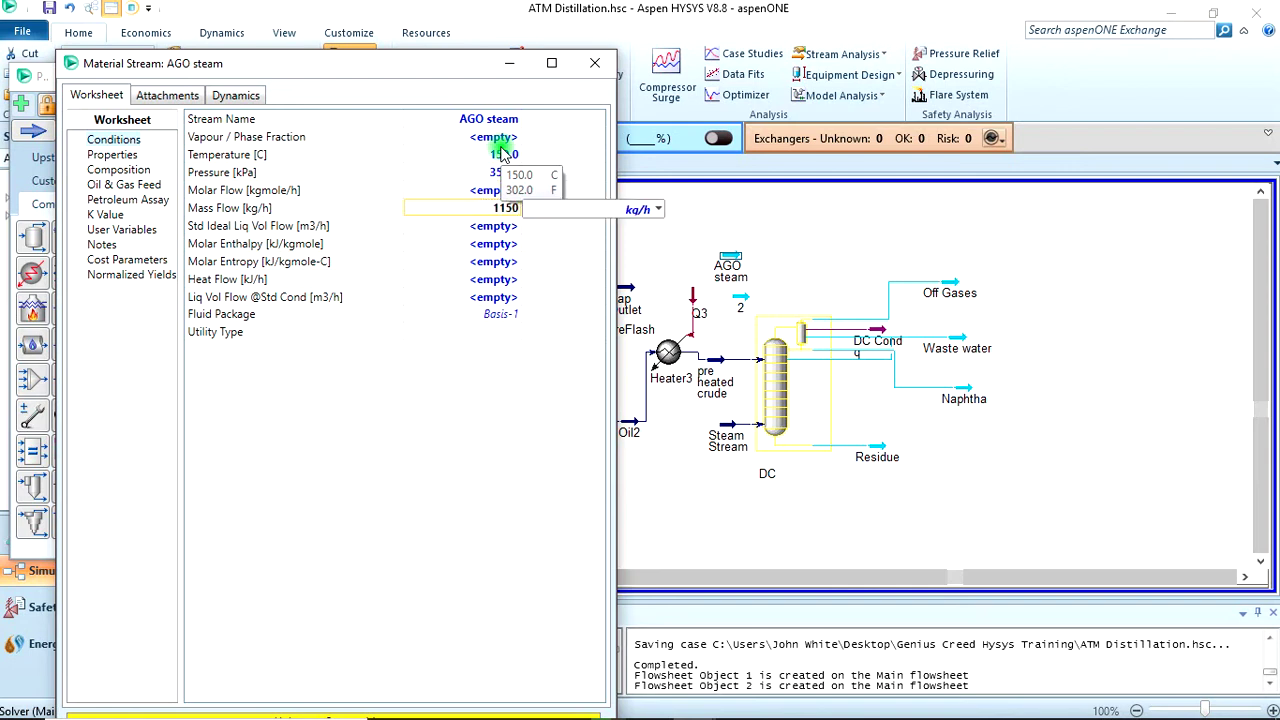
pyautogui.write('50')
pyautogui.press('Return')
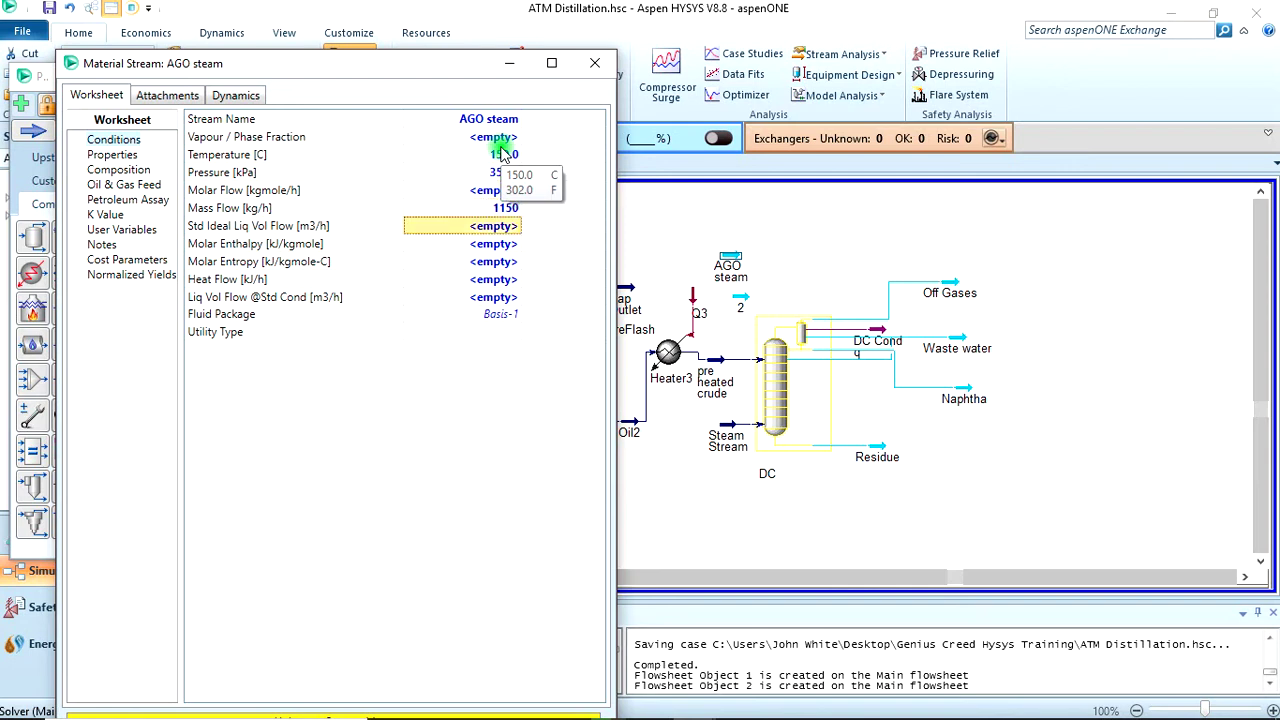
# Define the AGO steam stream's composition as pure water with an H2O mole fraction of 1.
pyautogui.click(124, 170)
pyautogui.scroll(-6, 363, 329)
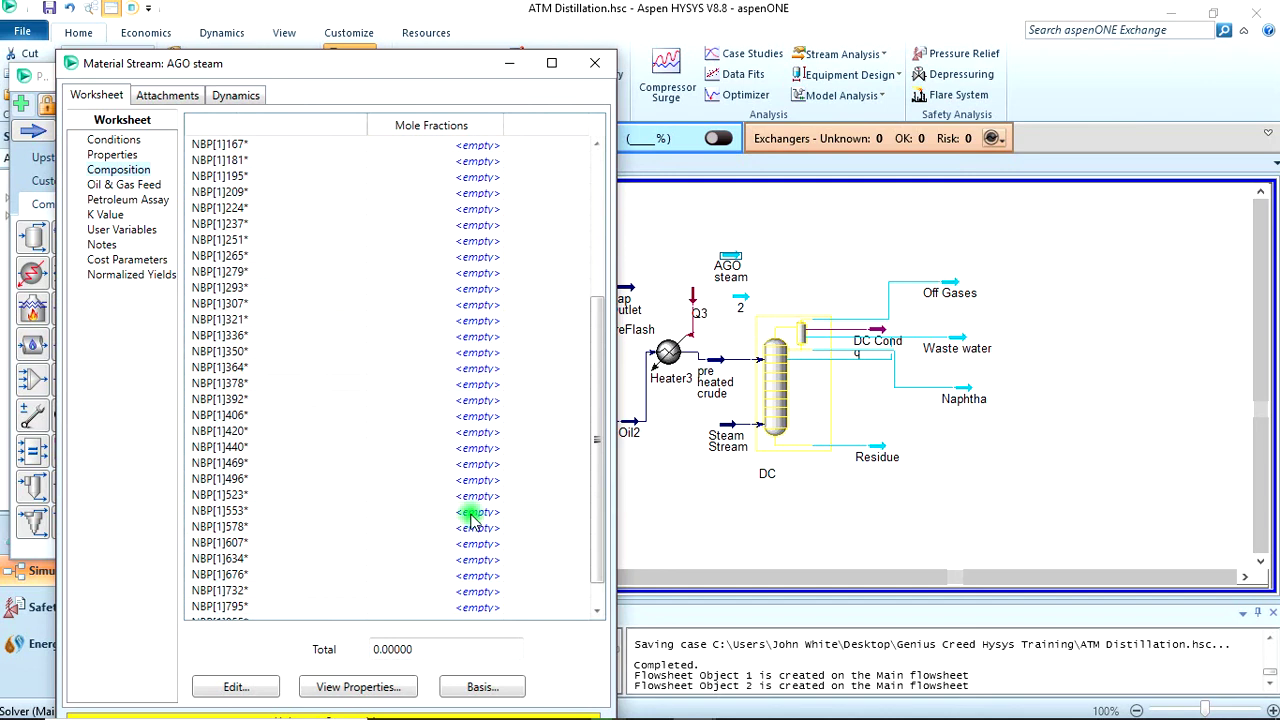
pyautogui.click(472, 606)
pyautogui.write('1')
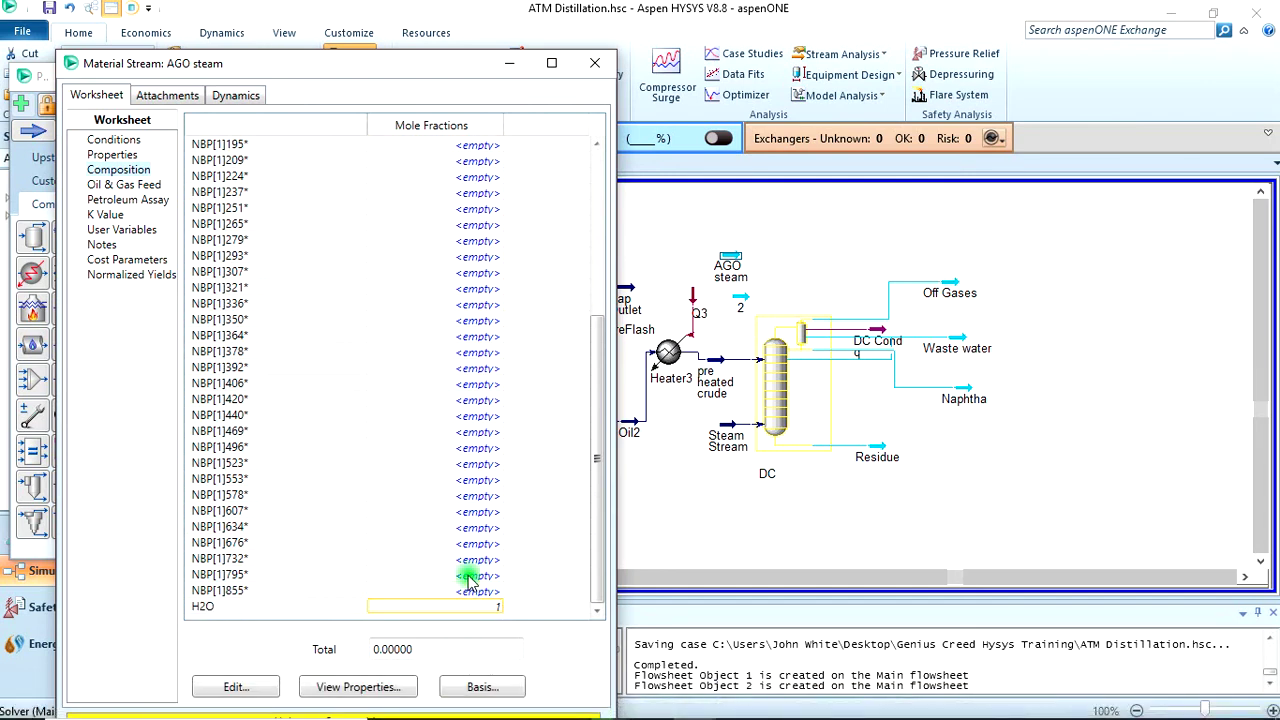
pyautogui.press('Return')
pyautogui.click(720, 560)
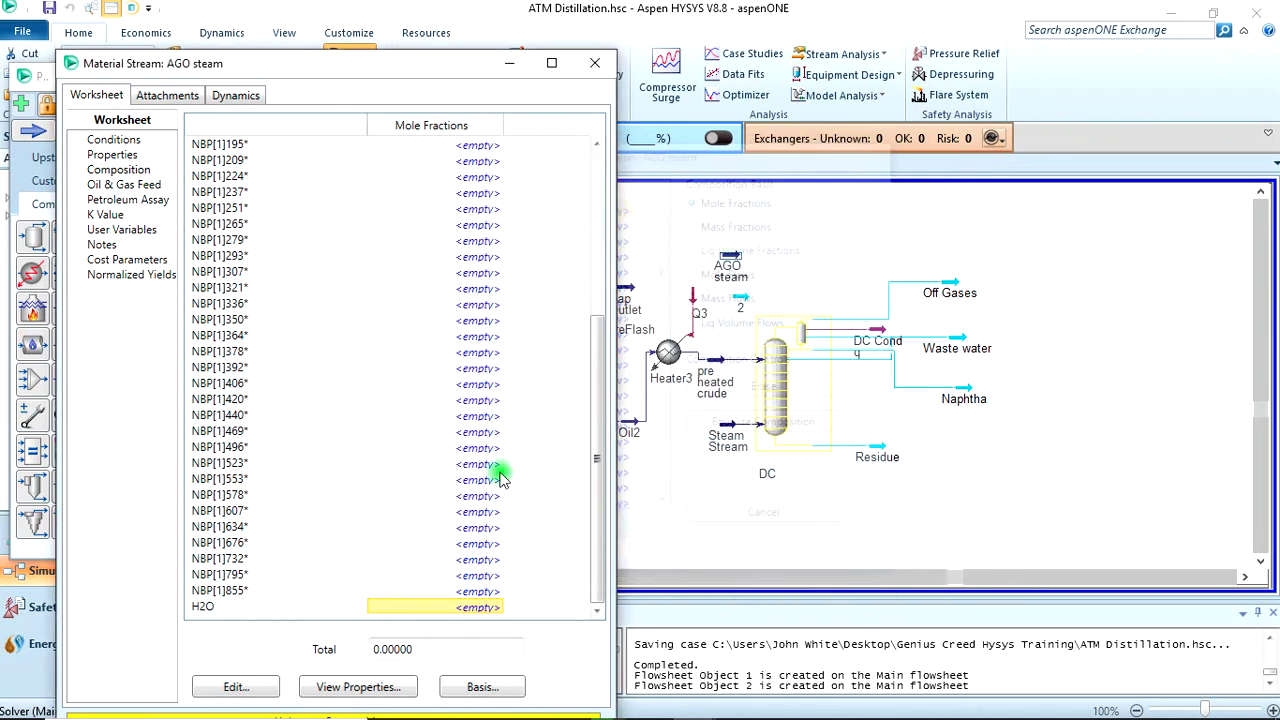
pyautogui.click(595, 63)
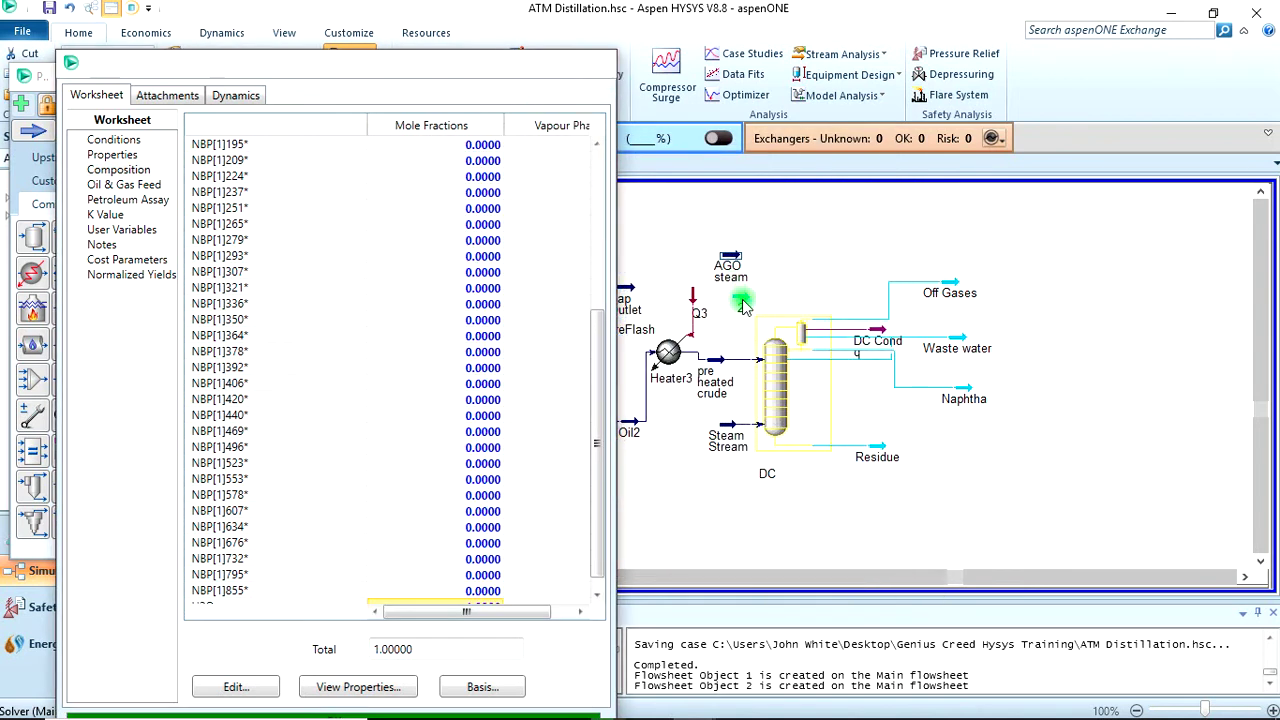
# Rename material stream 2 as Diesel Steam.
pyautogui.doubleClick(741, 300)
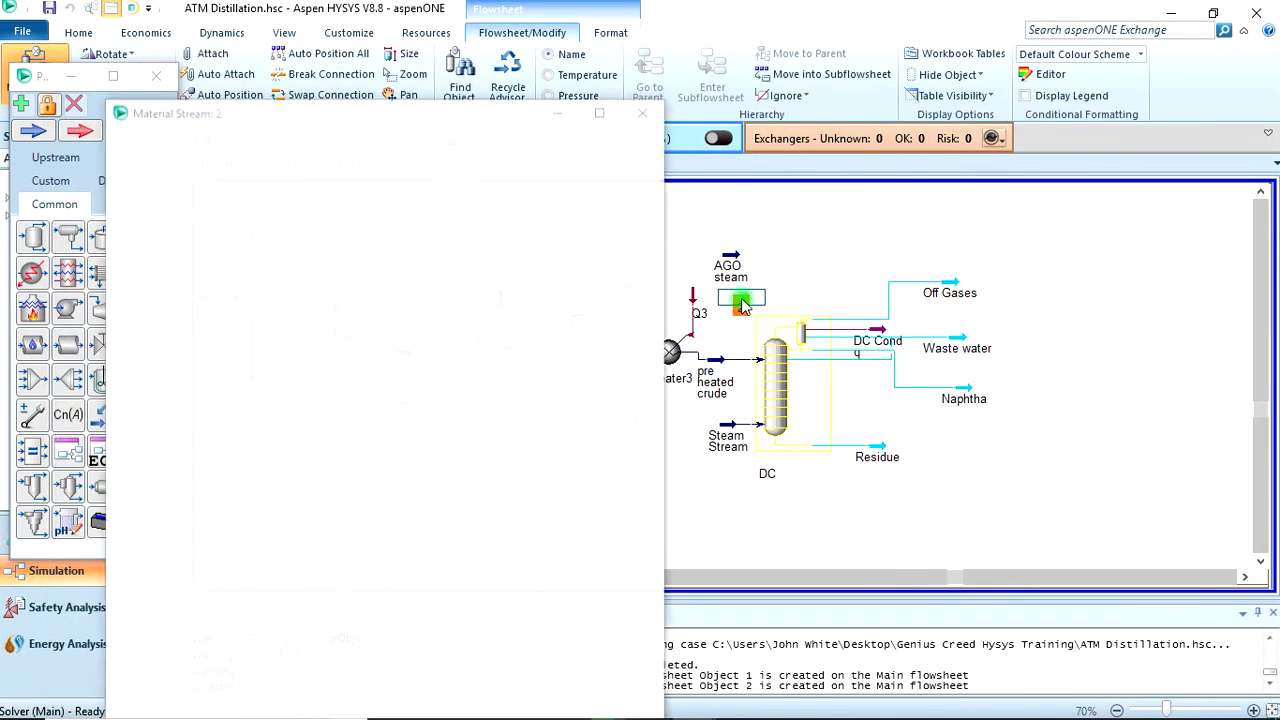
pyautogui.moveTo(418, 117); pyautogui.dragTo(415, 56)
pyautogui.write('Diesel')
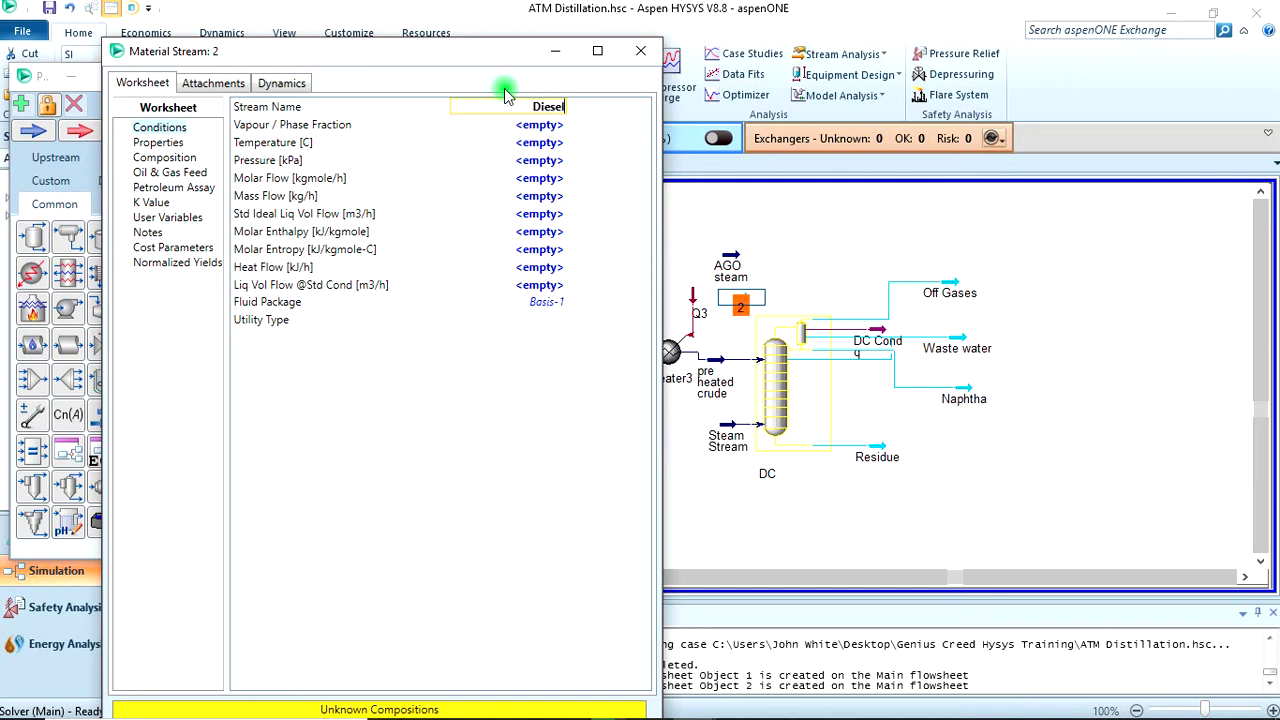
pyautogui.write(' Steam')
# Set the Diesel Steam stream's temperature to 150 C, pressure to 350 kPa and mass flow to 1350 kg/h.
pyautogui.click(540, 145)
pyautogui.write('150')
pyautogui.press('Return')
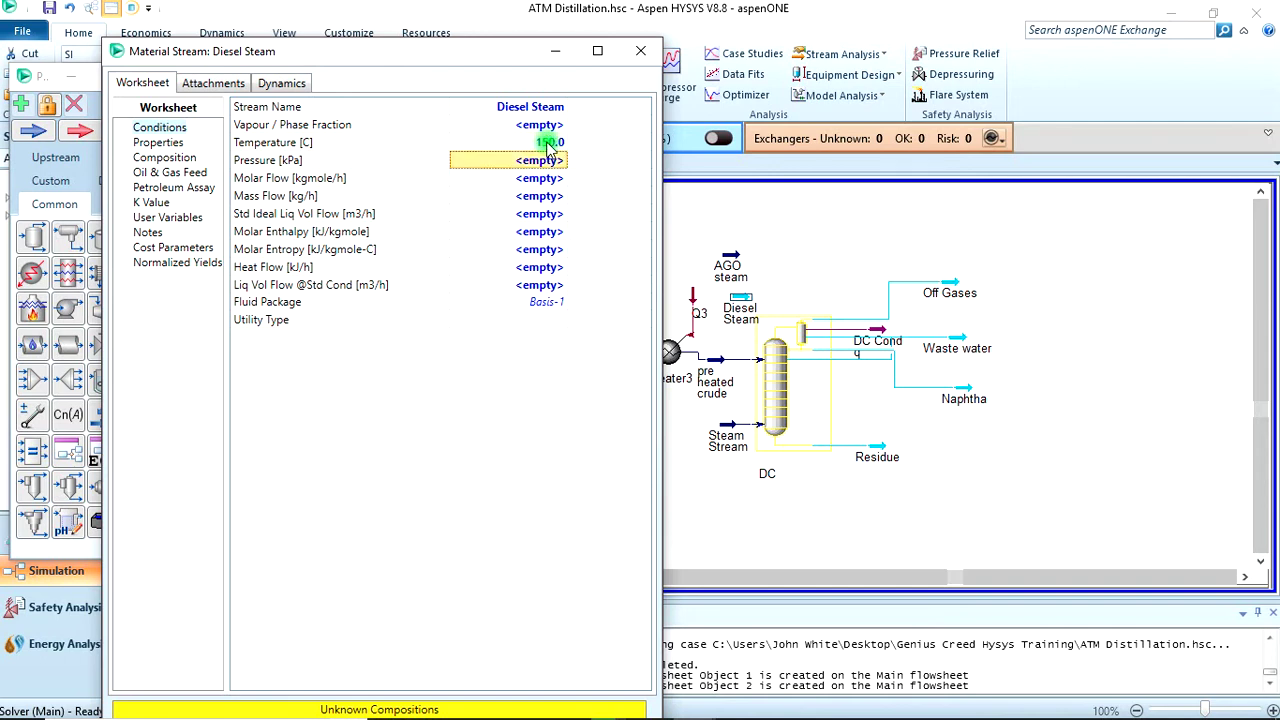
pyautogui.write('50')
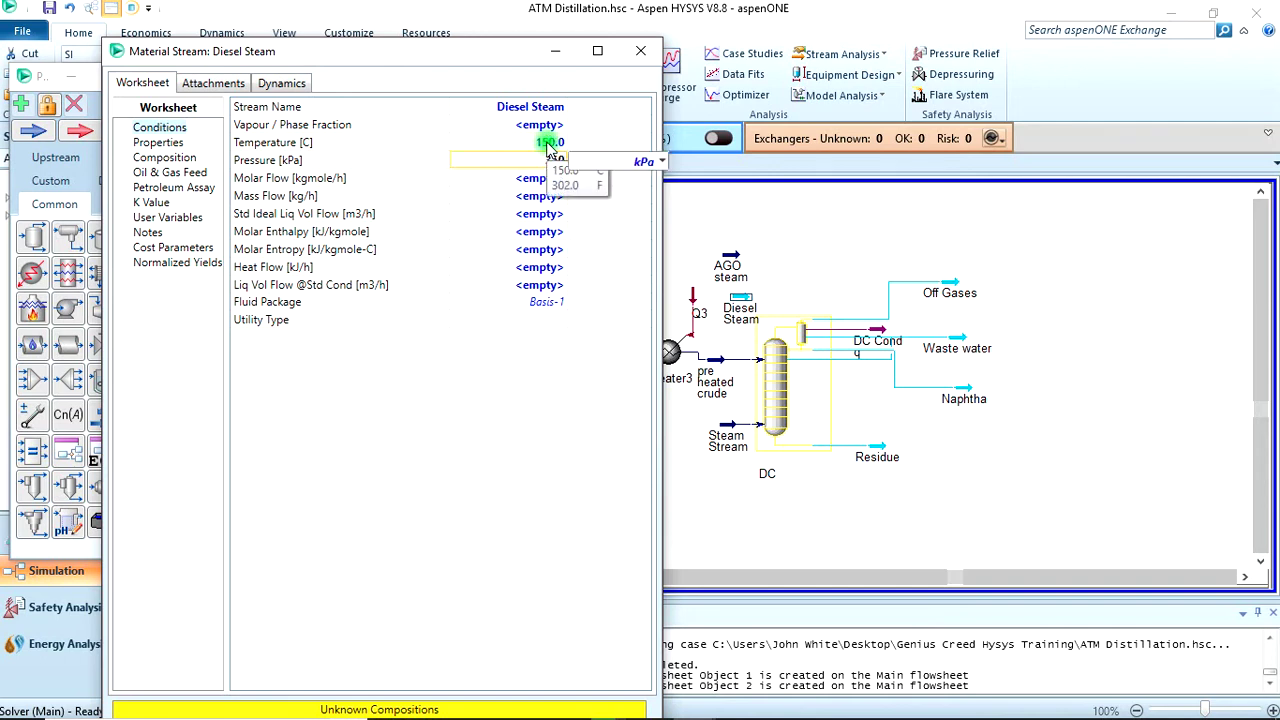
pyautogui.press('Return')
pyautogui.press('Down')
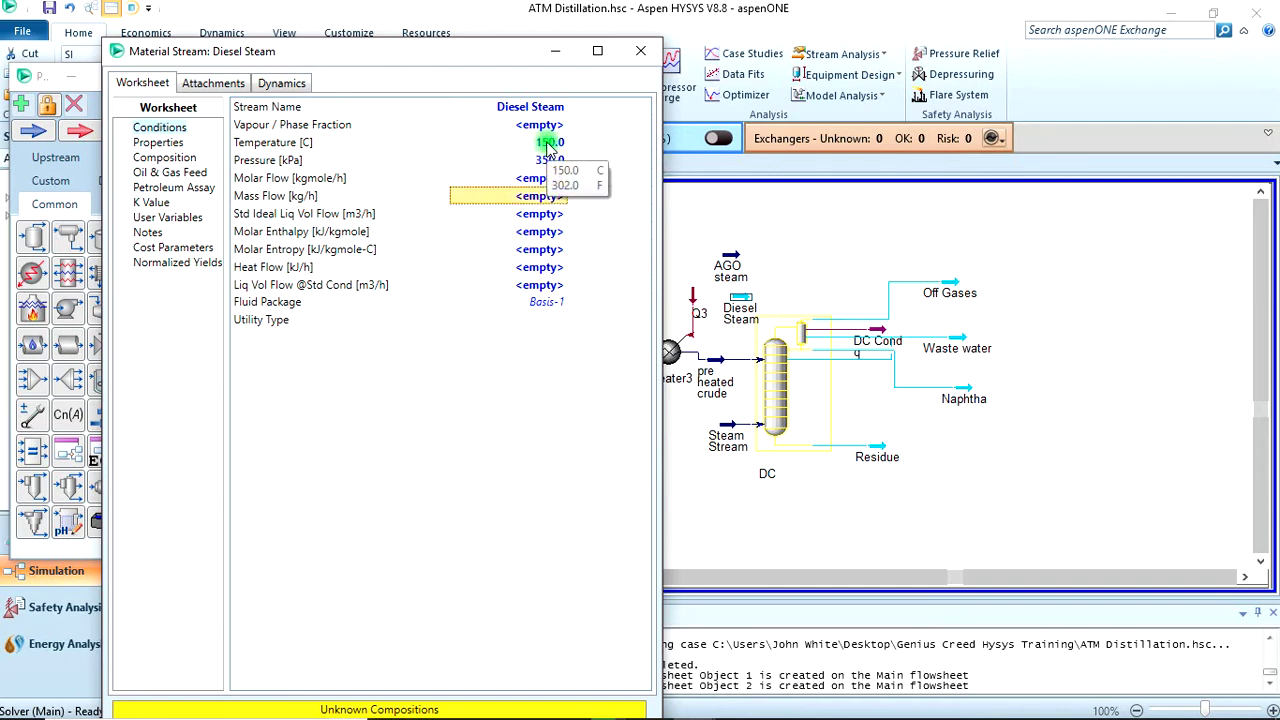
pyautogui.write('1350')
pyautogui.press('Return')
pyautogui.press('Down')
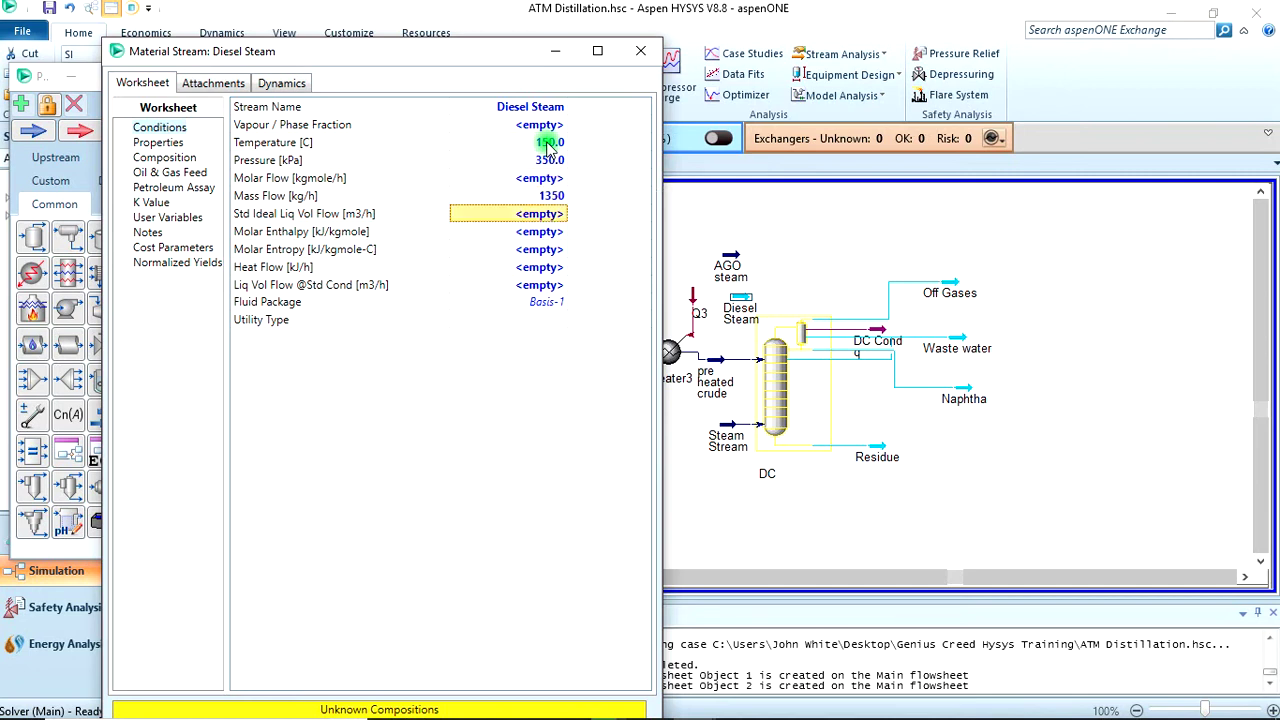
# Define the Diesel Steam stream's composition as pure water with an H2O mole fraction of 1.
pyautogui.click(178, 161)
pyautogui.scroll(-6, 472, 390)
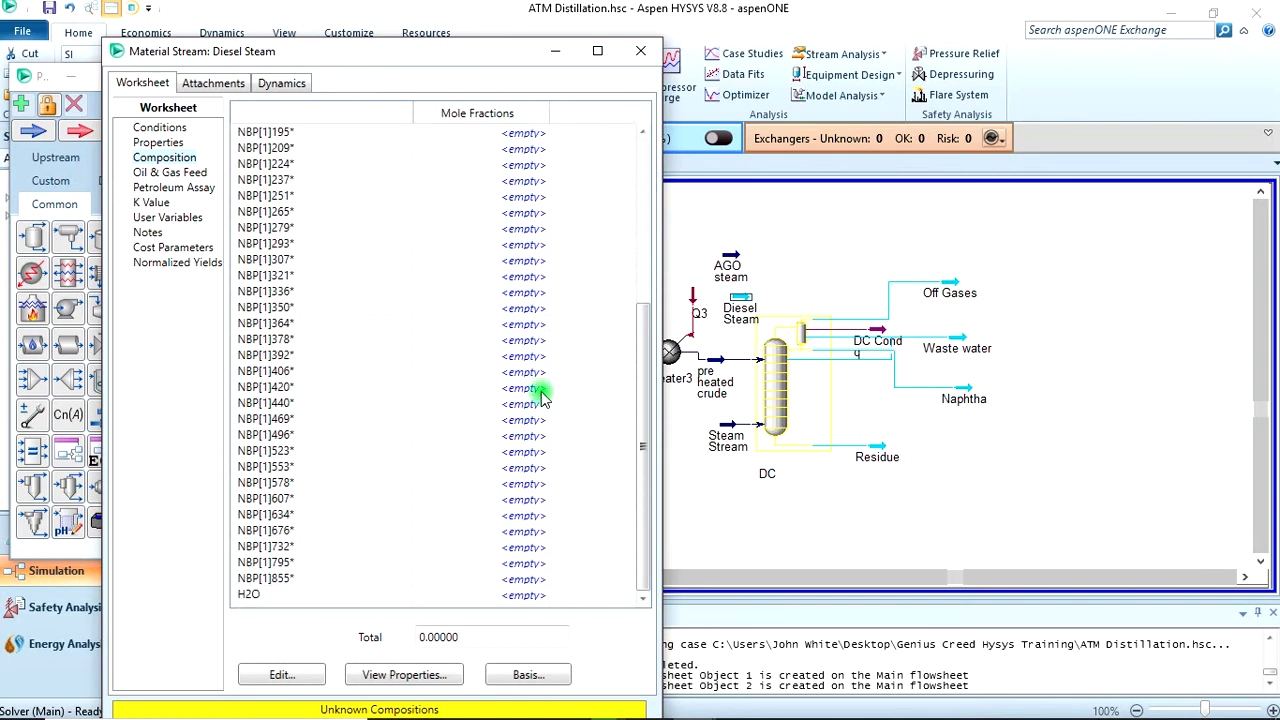
pyautogui.click(537, 596)
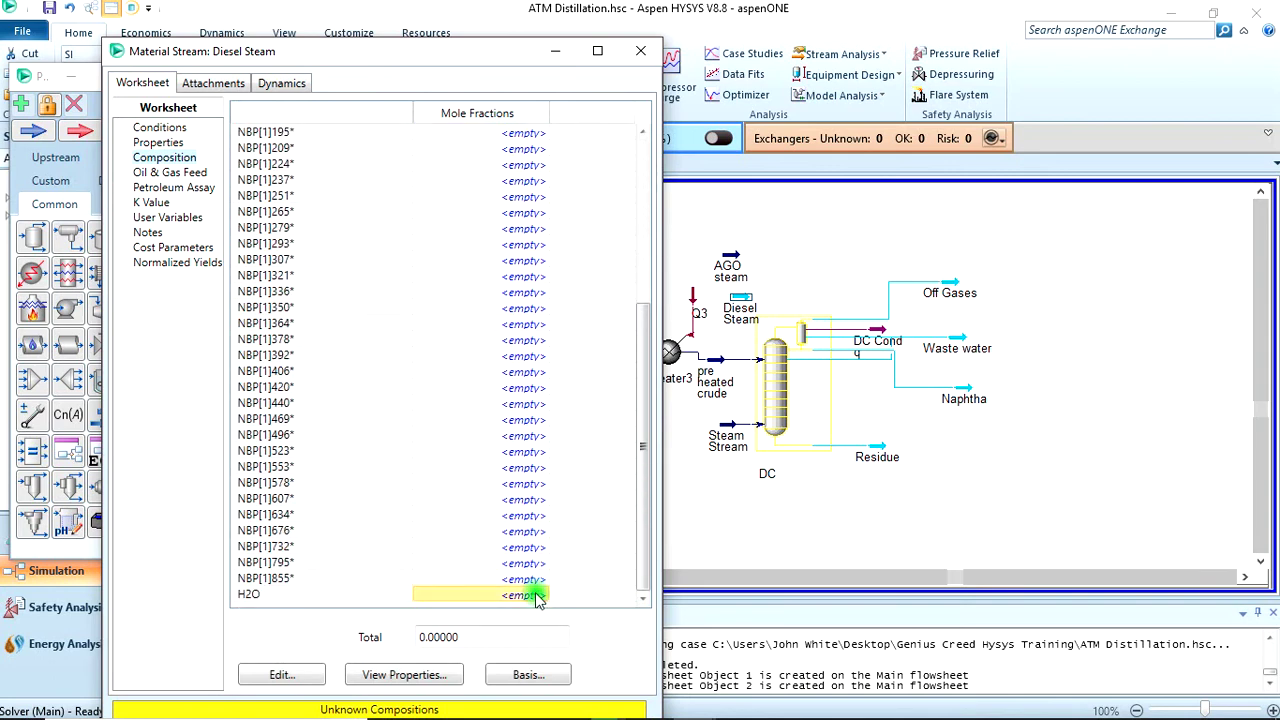
pyautogui.doubleClick(537, 596)
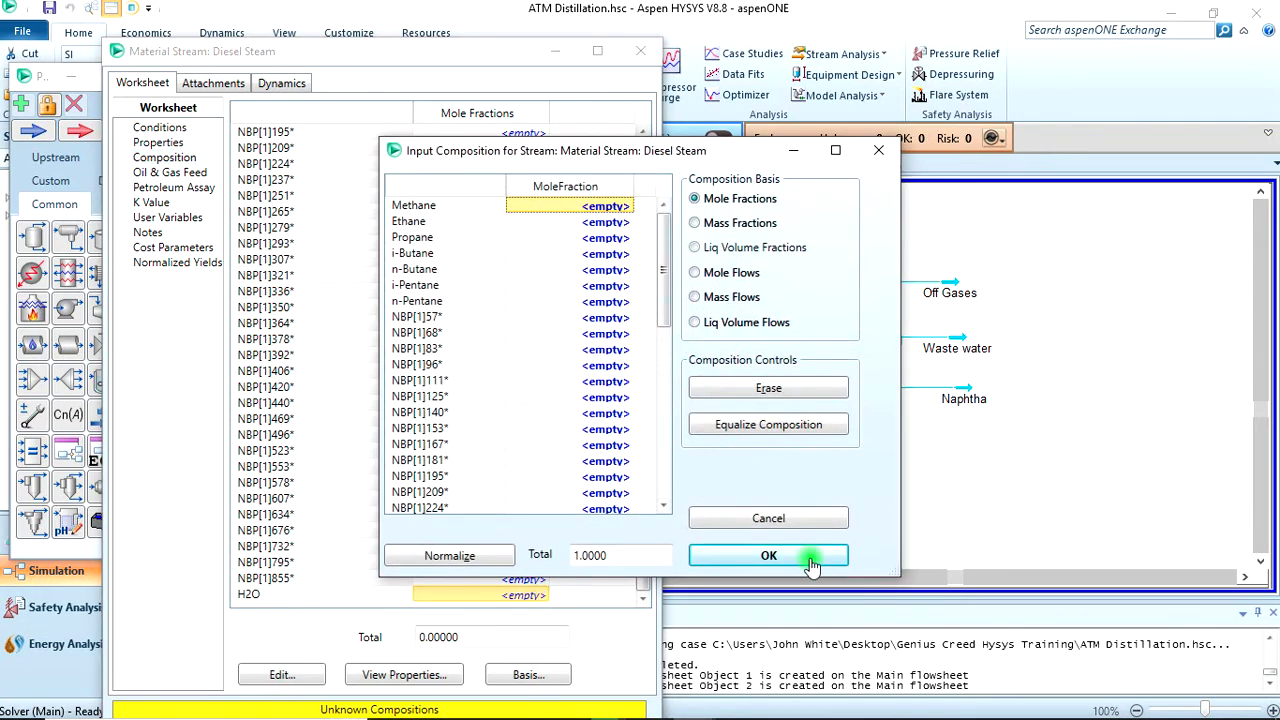
pyautogui.click(811, 565)
pyautogui.click(640, 51)
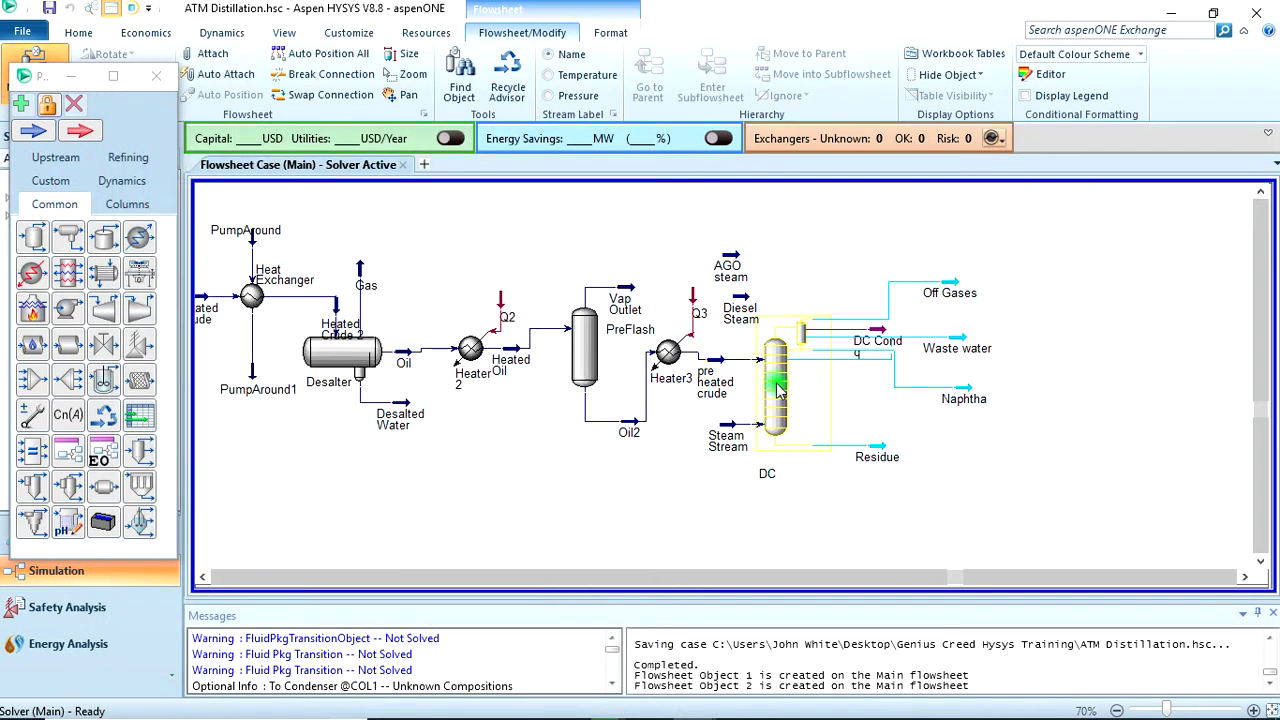
# Add a side stripper named AGO SS to the DC column.
pyautogui.doubleClick(780, 390)
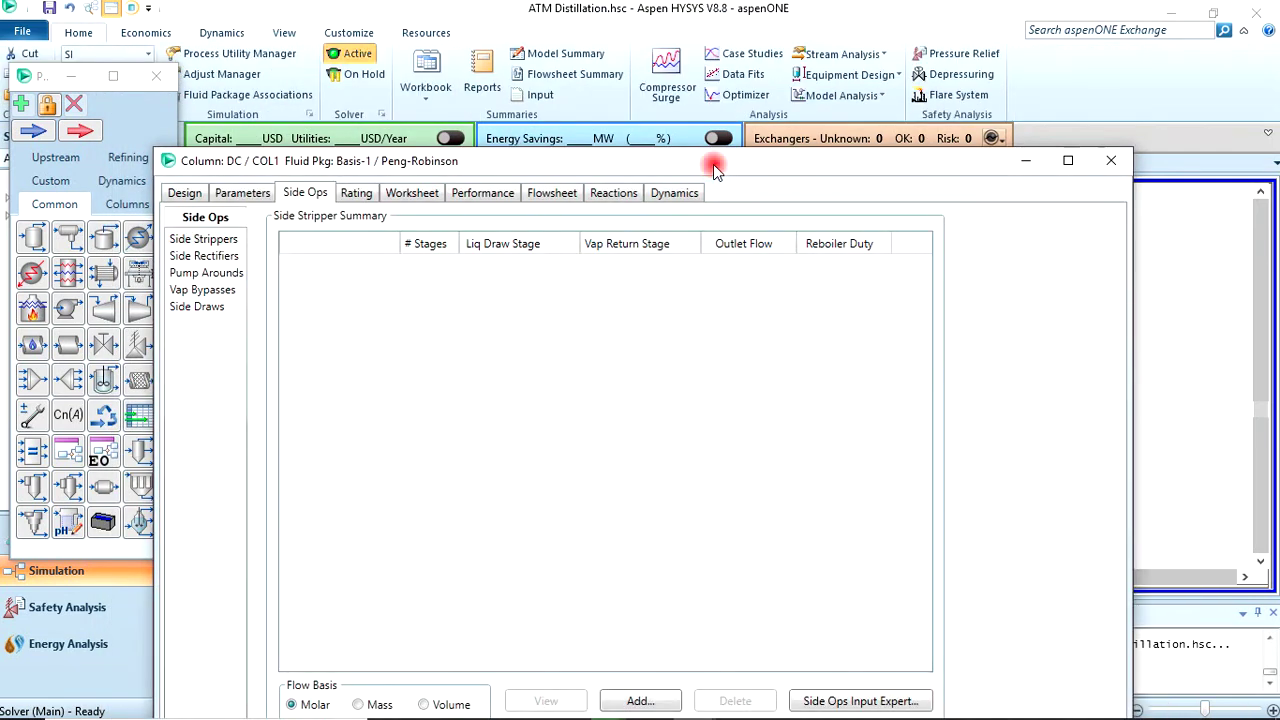
pyautogui.moveTo(713, 164); pyautogui.dragTo(681, 56)
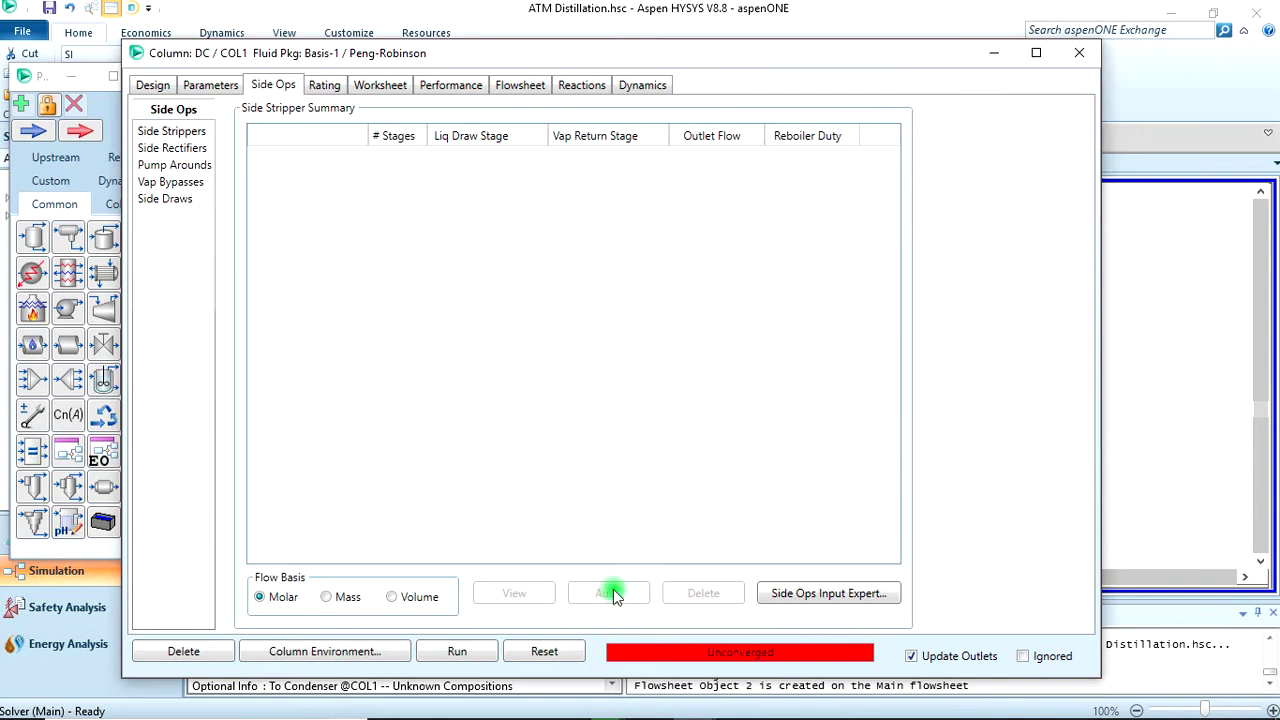
pyautogui.click(609, 593)
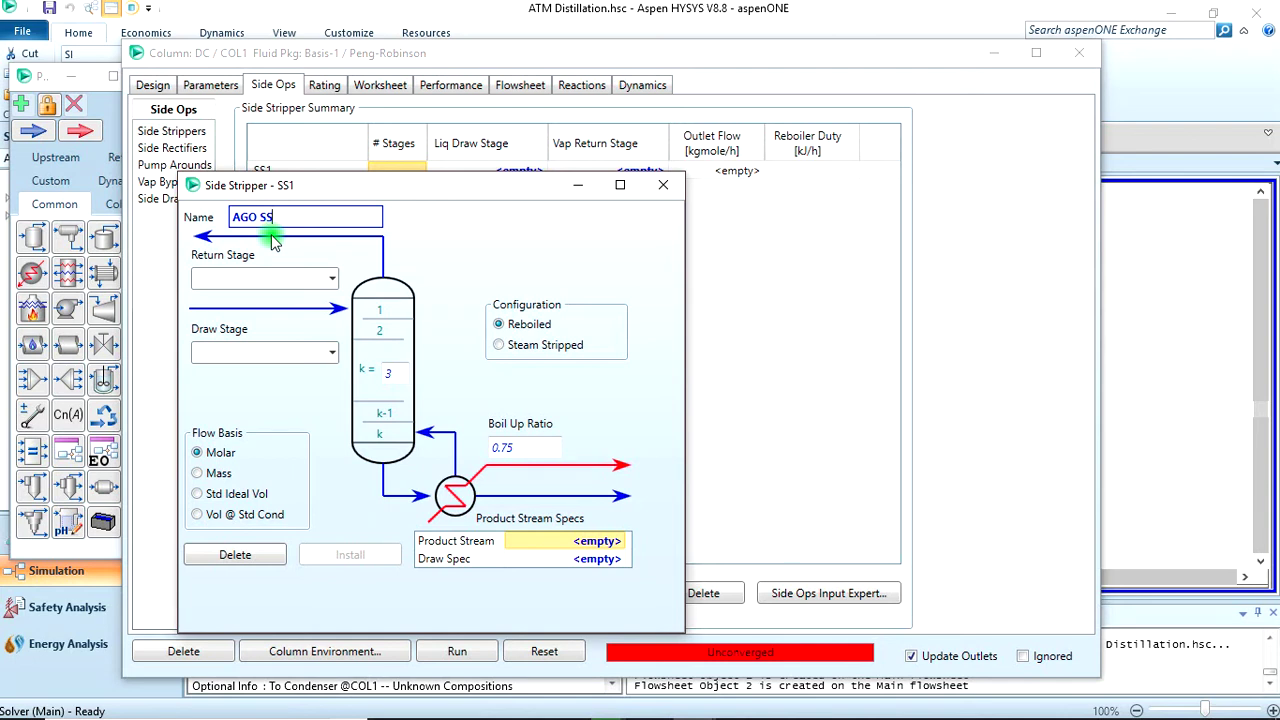
# Set the AGO SS side stripper's return stage to 21__Main Tower and its draw stage to 22__Main Tower.
pyautogui.click(332, 279)
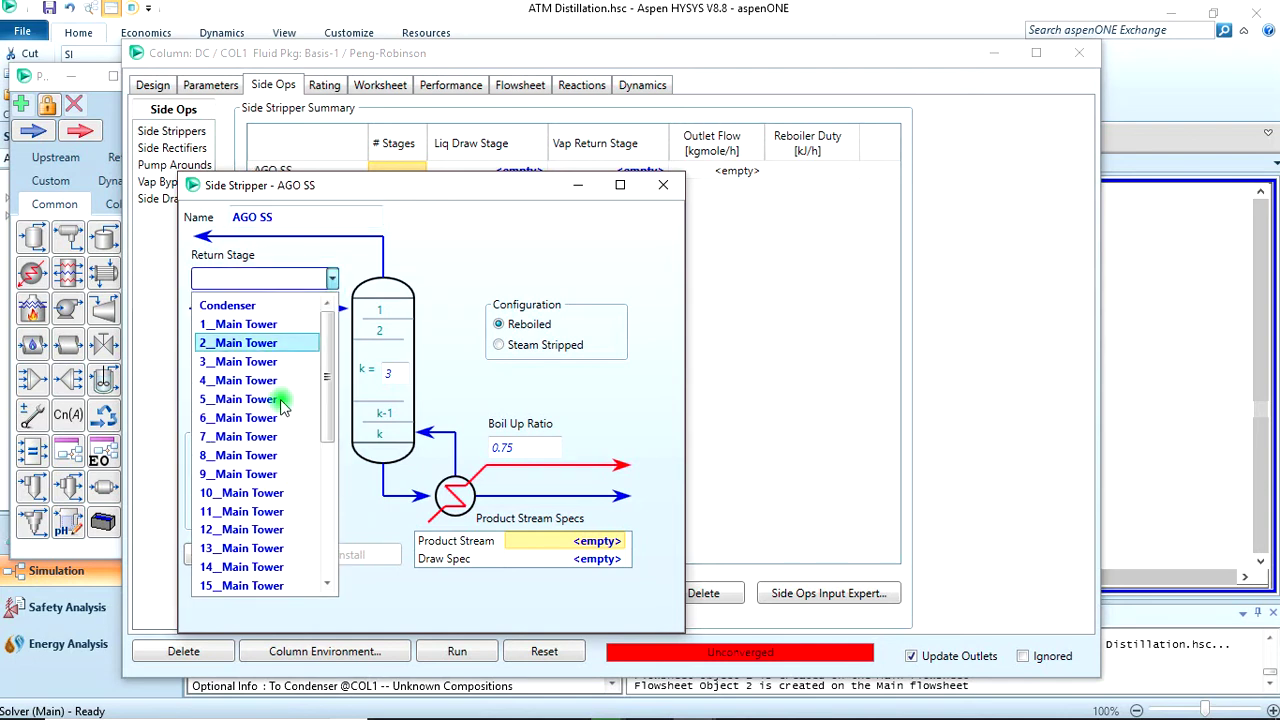
pyautogui.scroll(-5, 282, 402)
pyautogui.scroll(5, 275, 395)
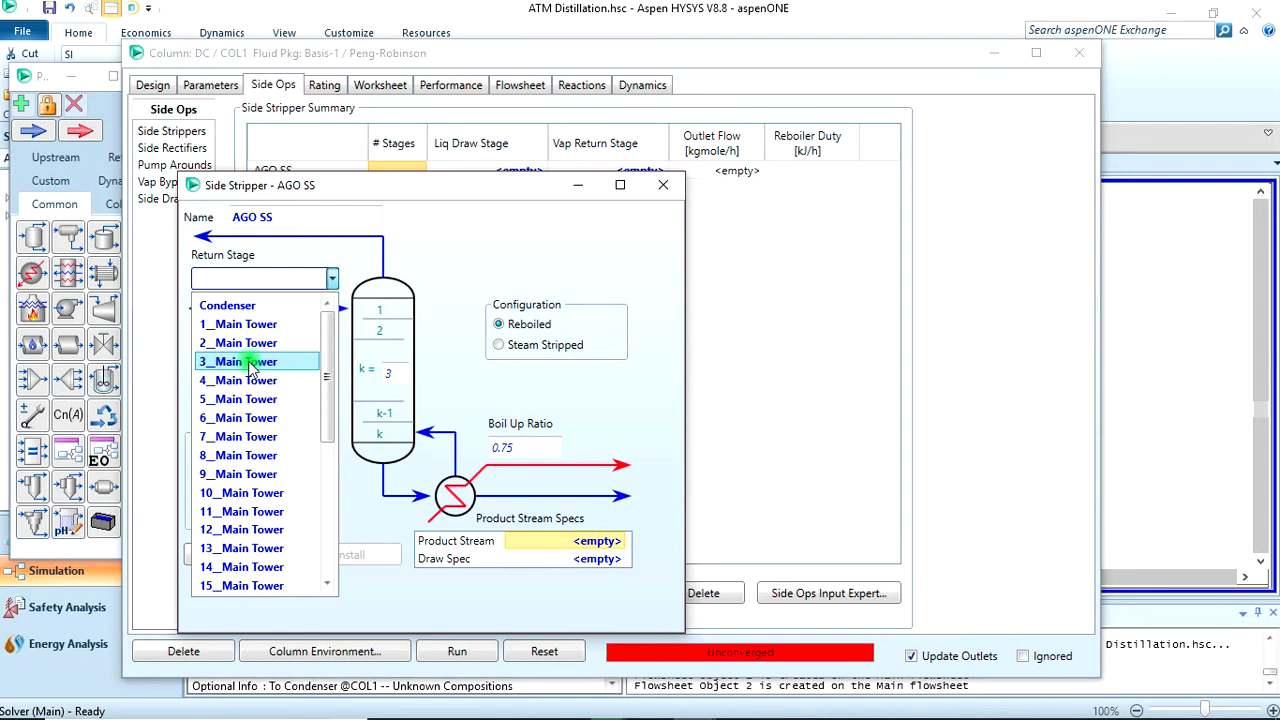
pyautogui.scroll(-4, 262, 480)
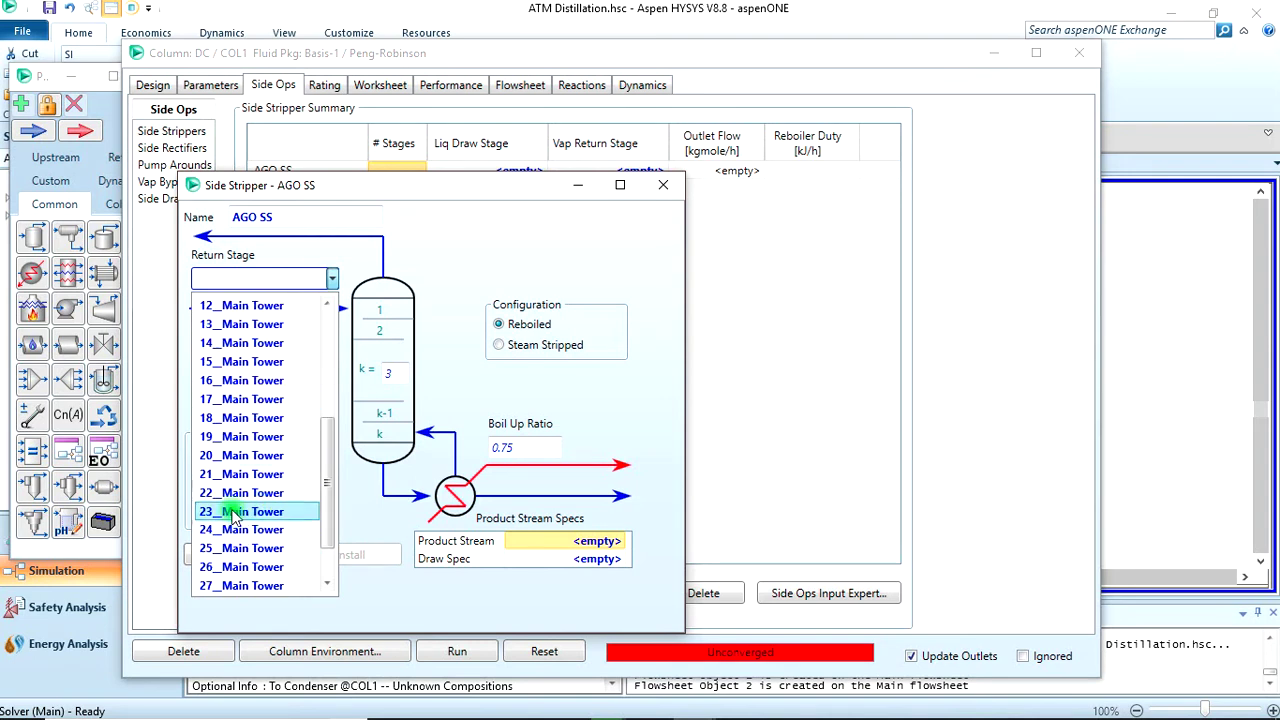
pyautogui.click(228, 474)
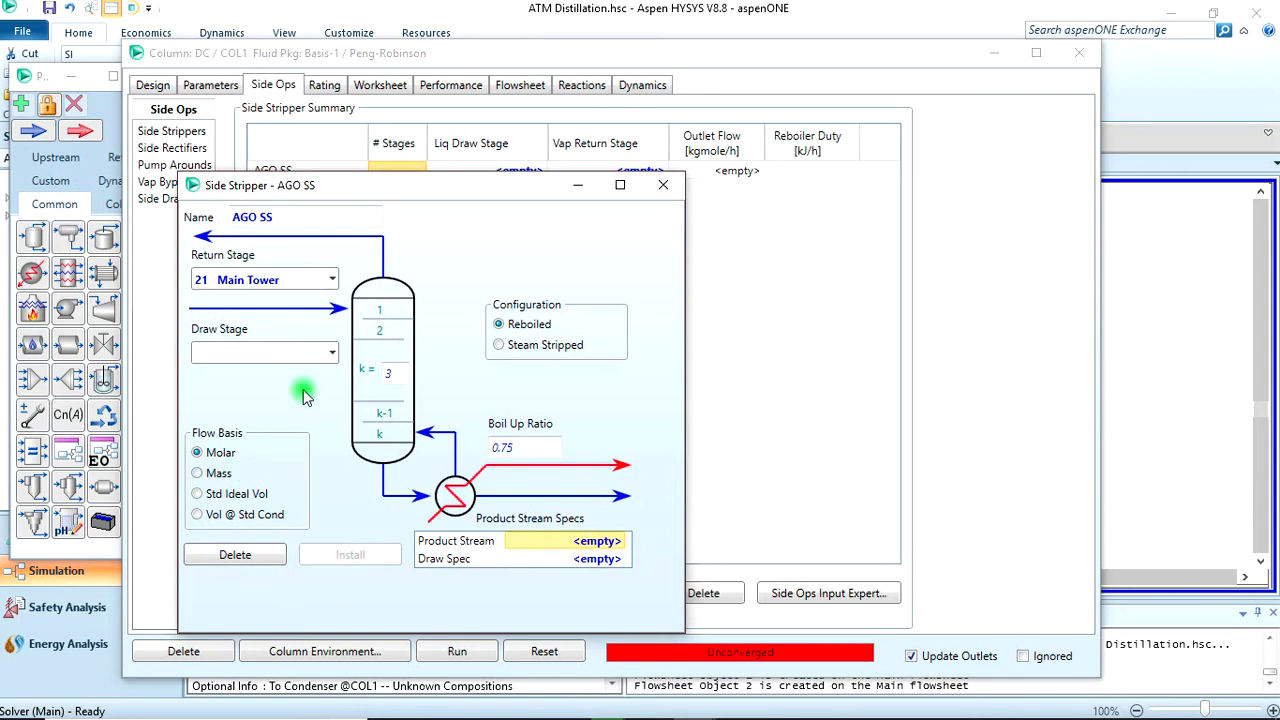
pyautogui.click(331, 351)
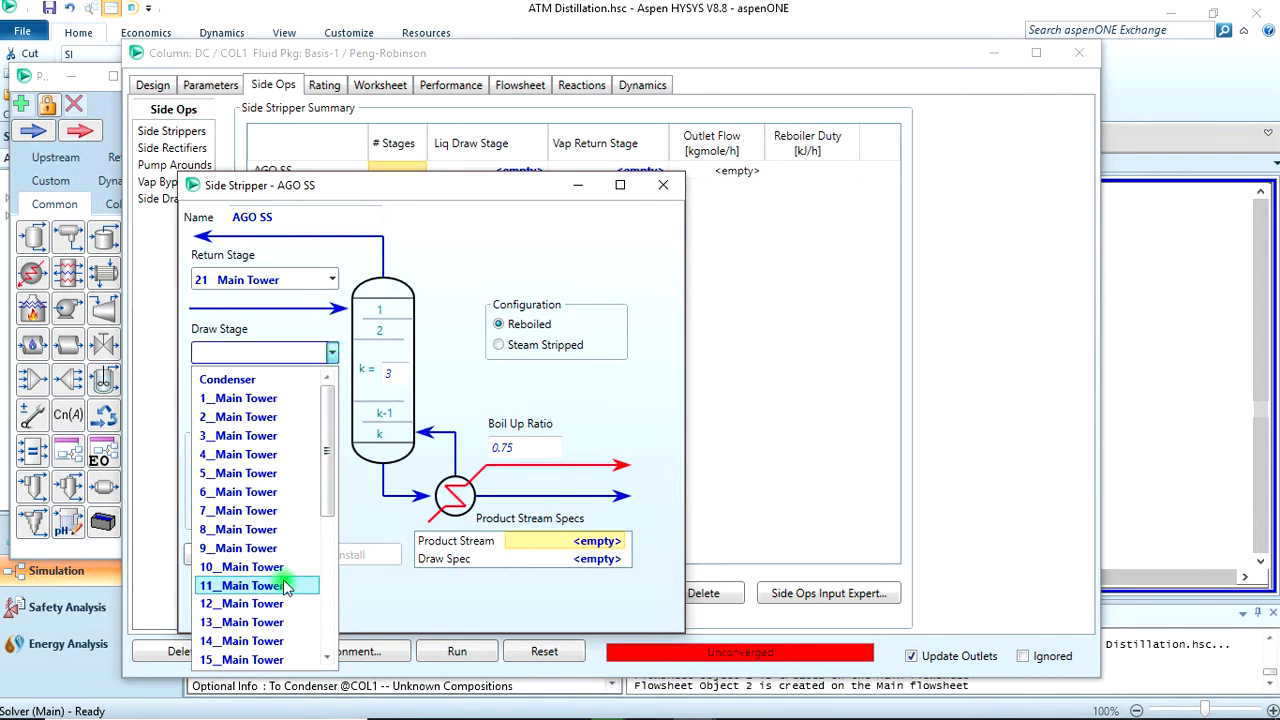
pyautogui.scroll(-5, 286, 583)
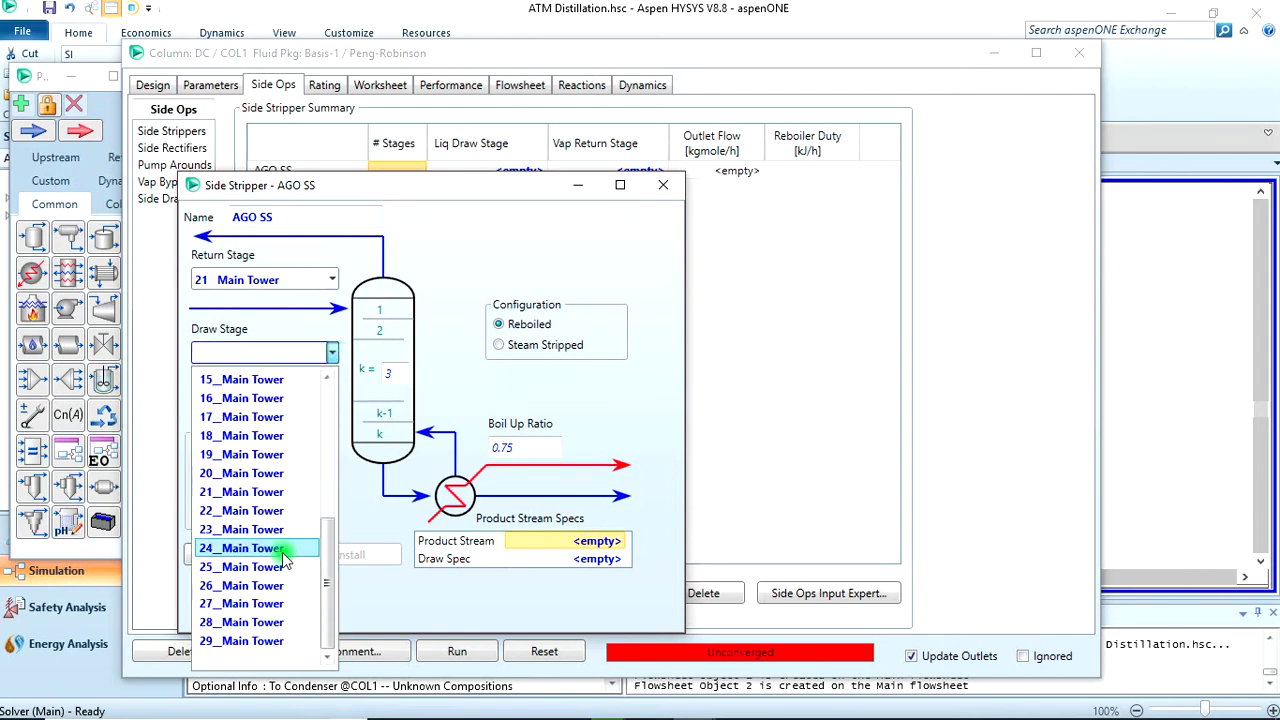
pyautogui.click(240, 511)
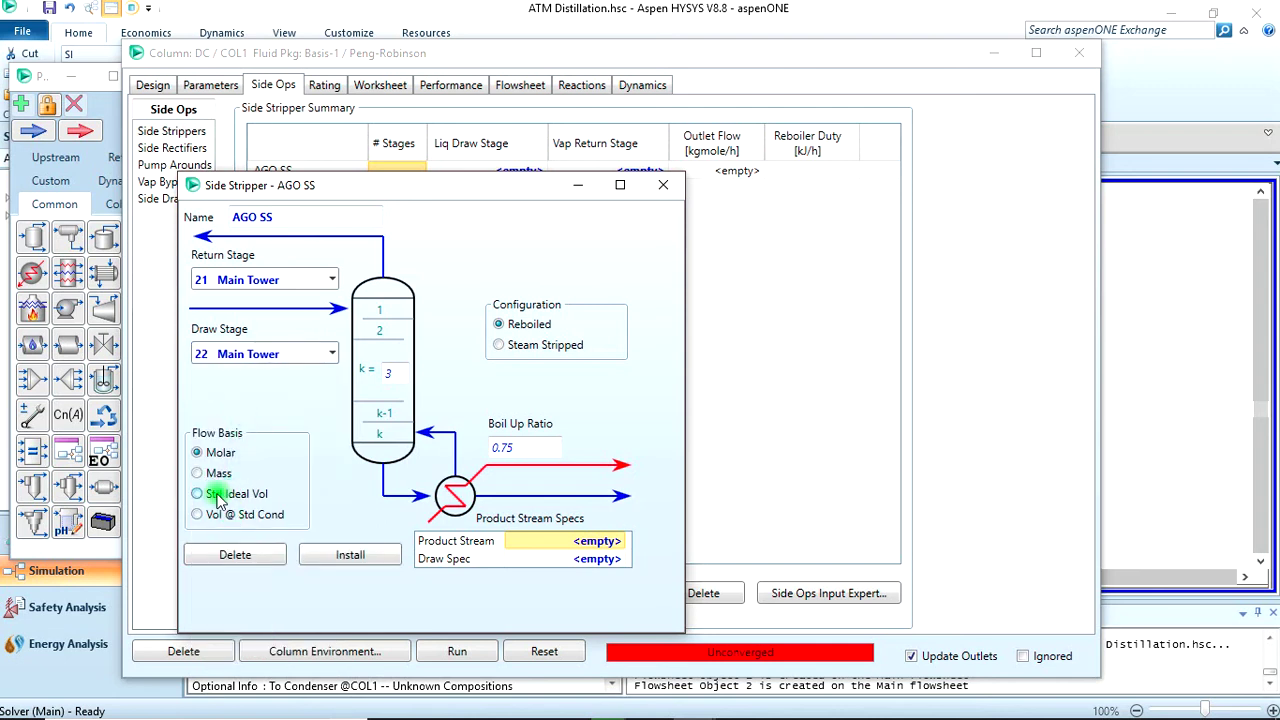
# Configure AGO SS with Std Ideal Vol flow basis as a Steam Stripped unit fed by AGO steam.
pyautogui.click(214, 498)
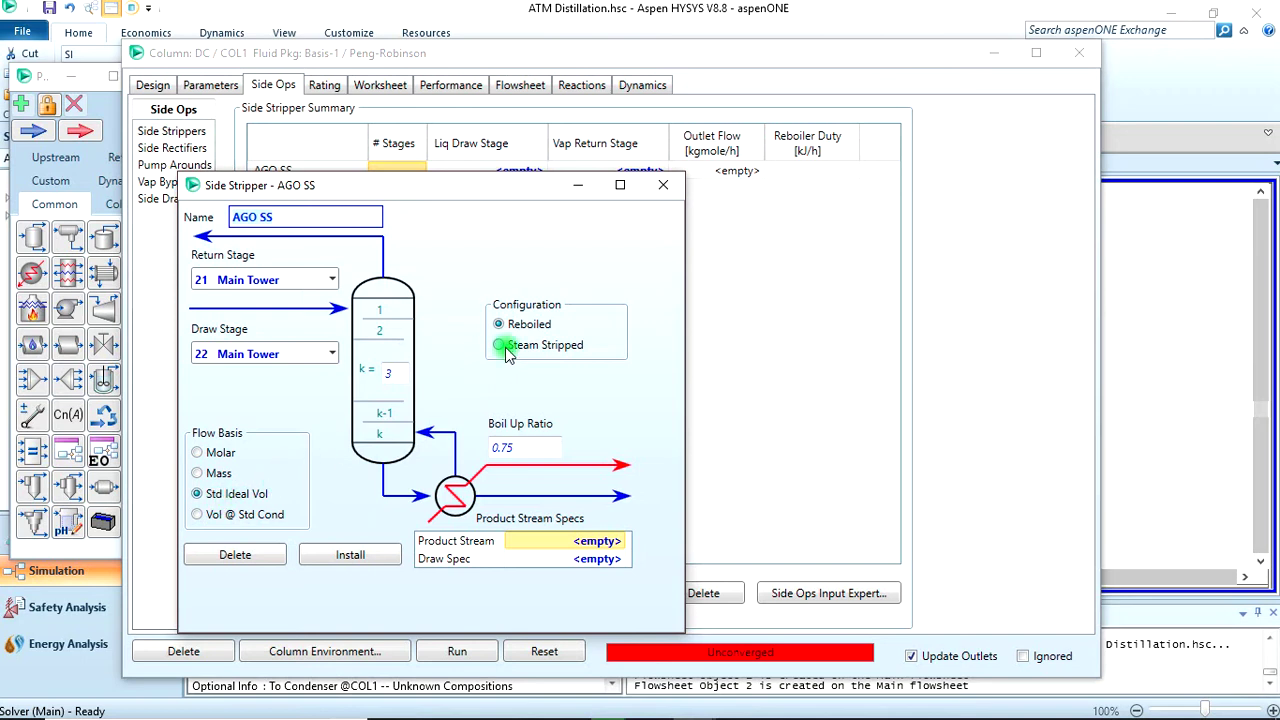
pyautogui.click(504, 347)
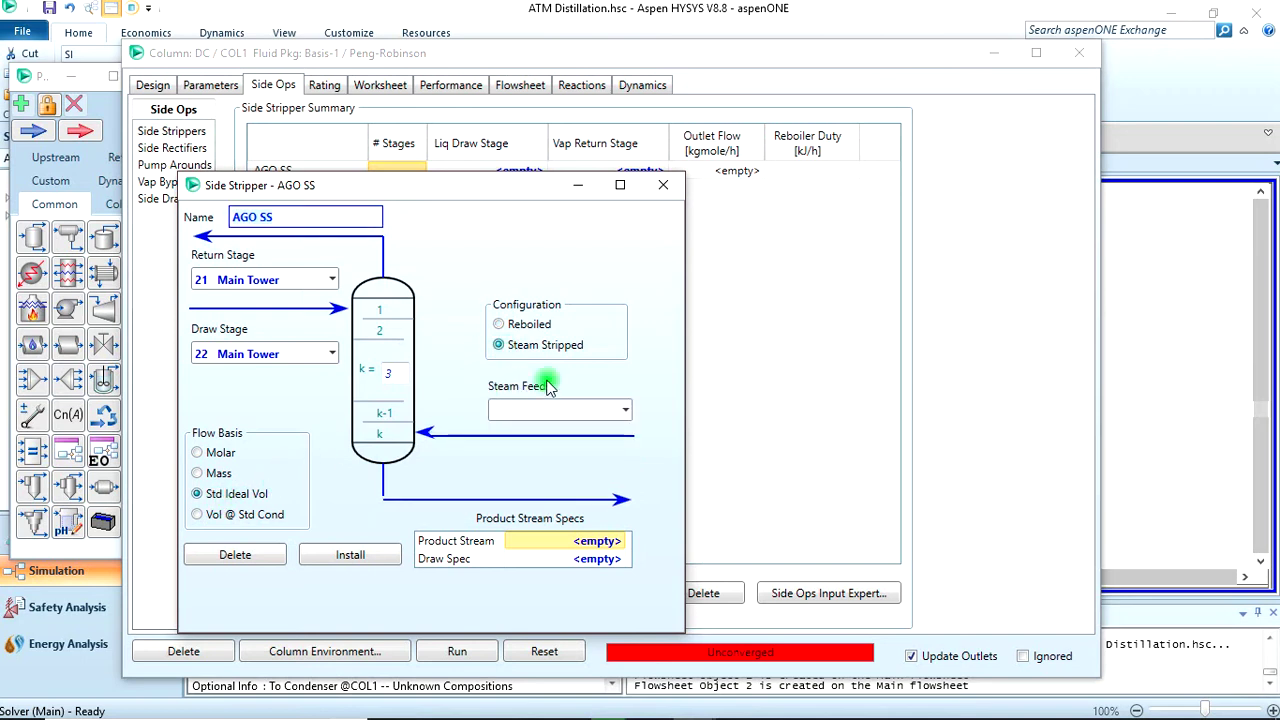
pyautogui.click(626, 412)
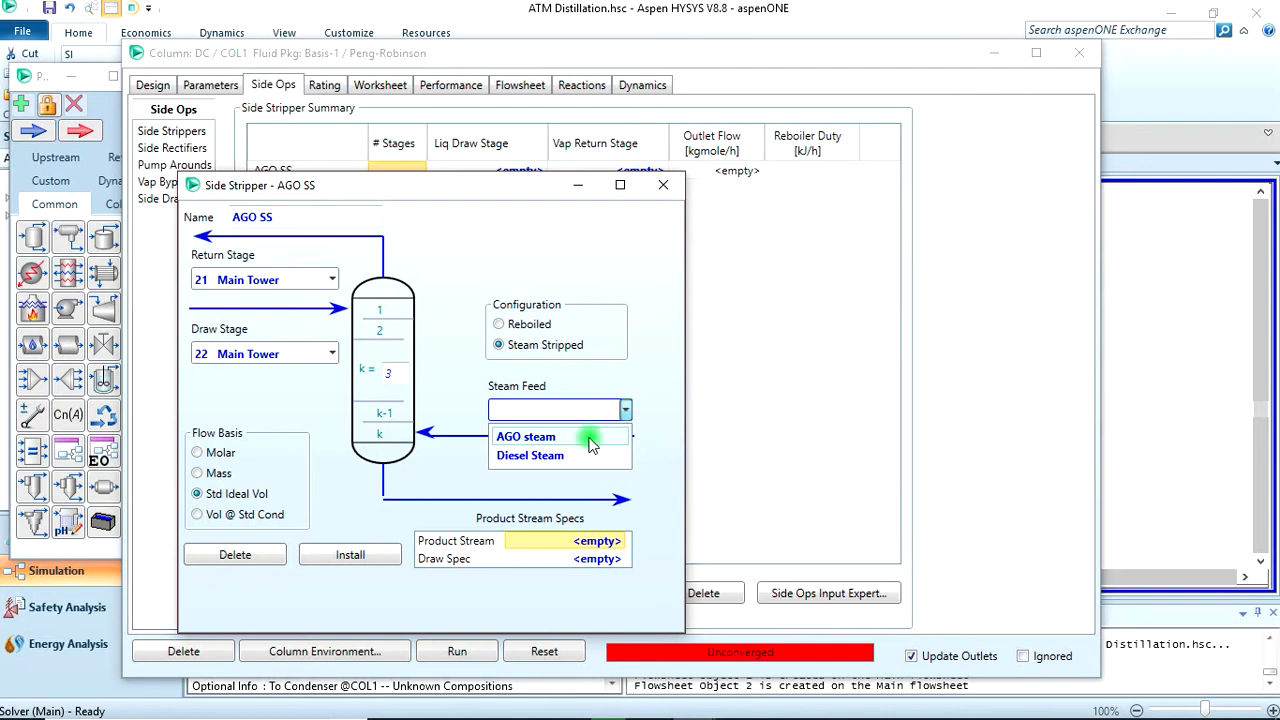
pyautogui.click(590, 438)
# Name the AGO SS product stream AGO Product, install the side stripper and return to the main flowsheet.
pyautogui.click(593, 541)
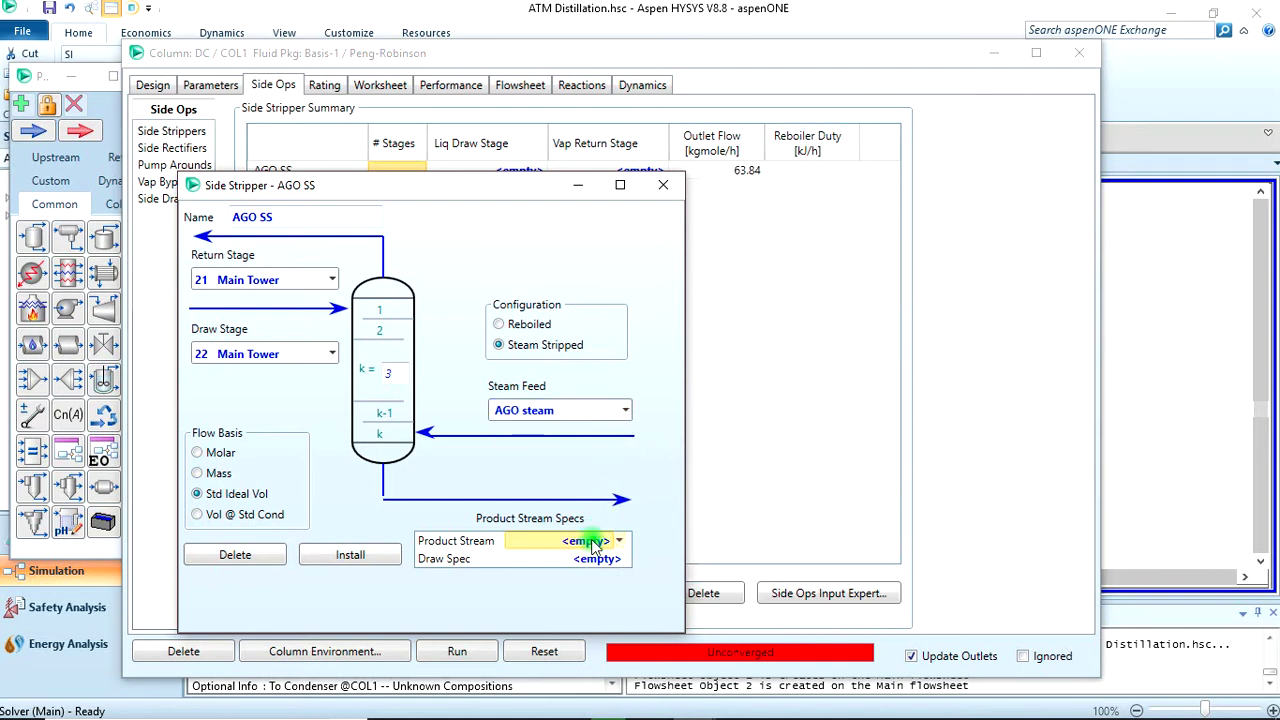
pyautogui.write('AG')
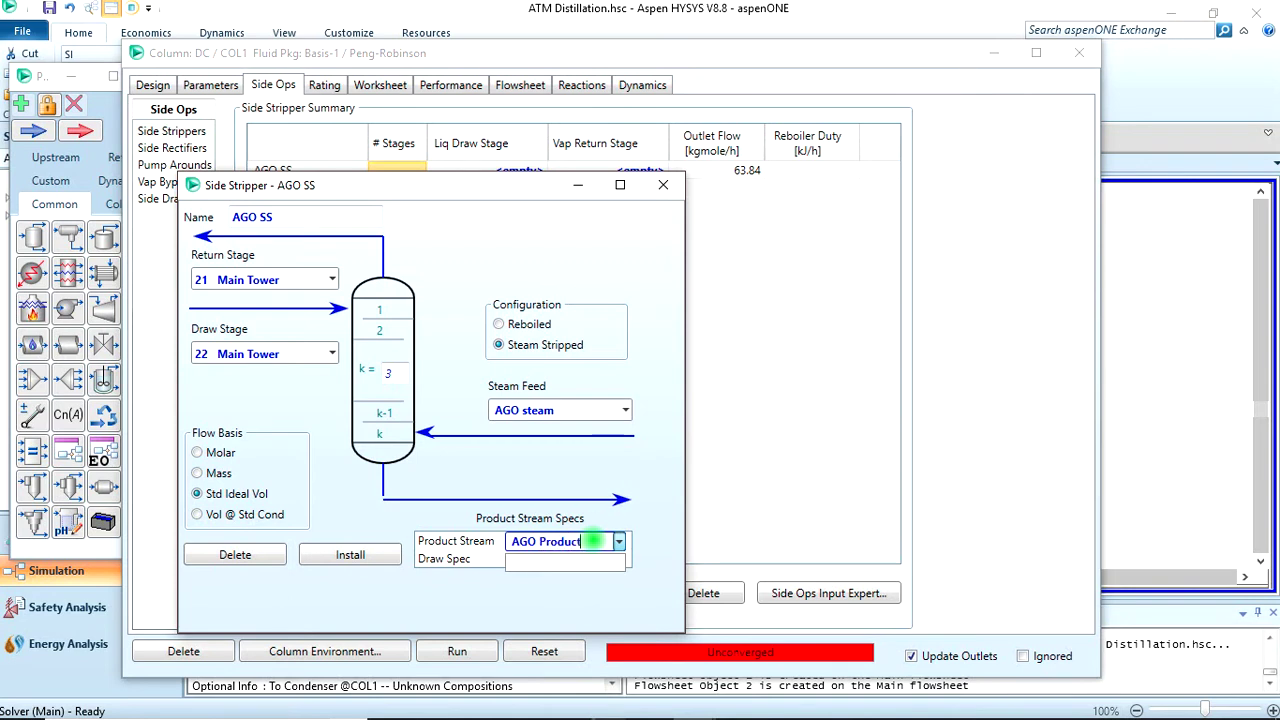
pyautogui.write('O Product')
pyautogui.press('Return')
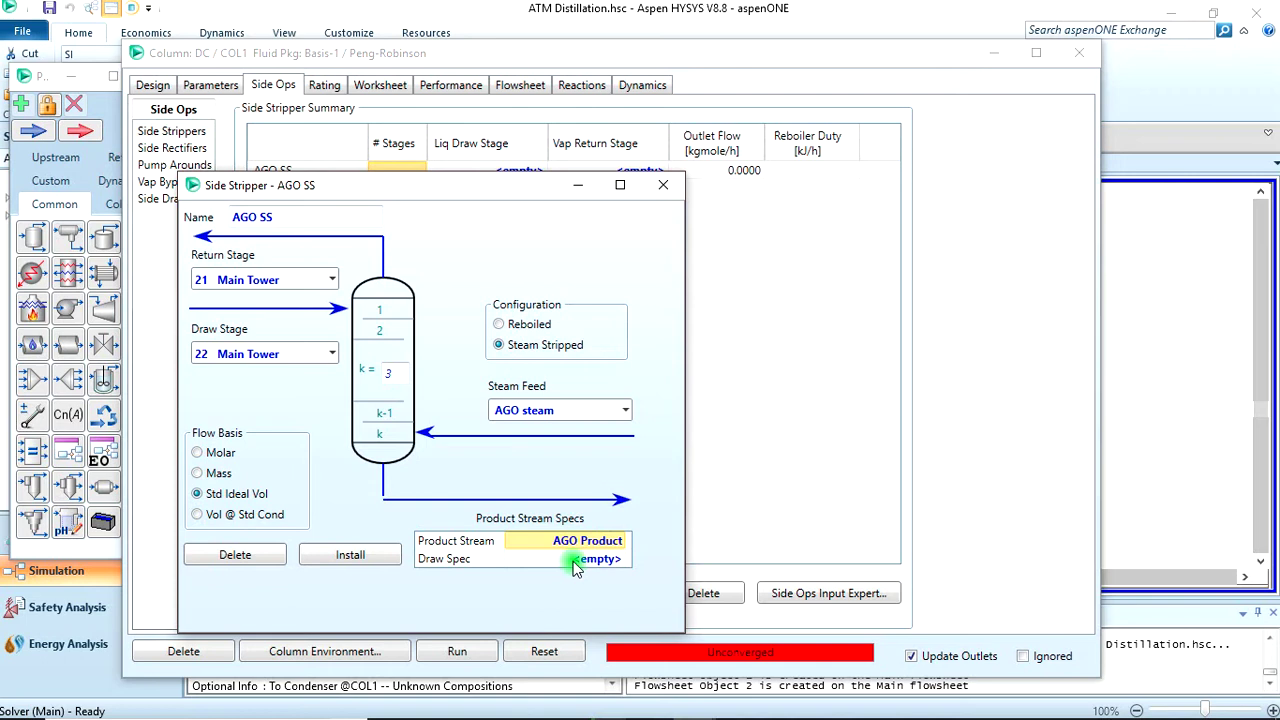
pyautogui.click(577, 563)
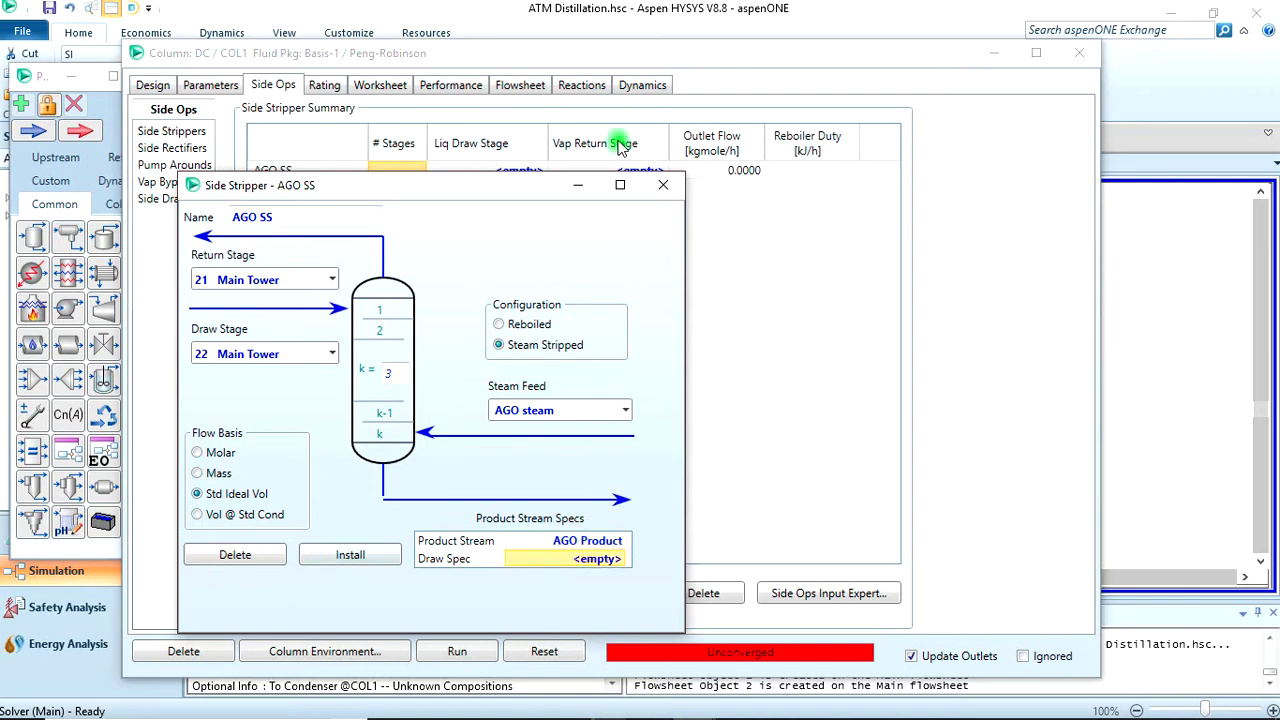
pyautogui.moveTo(486, 180); pyautogui.dragTo(607, 142)
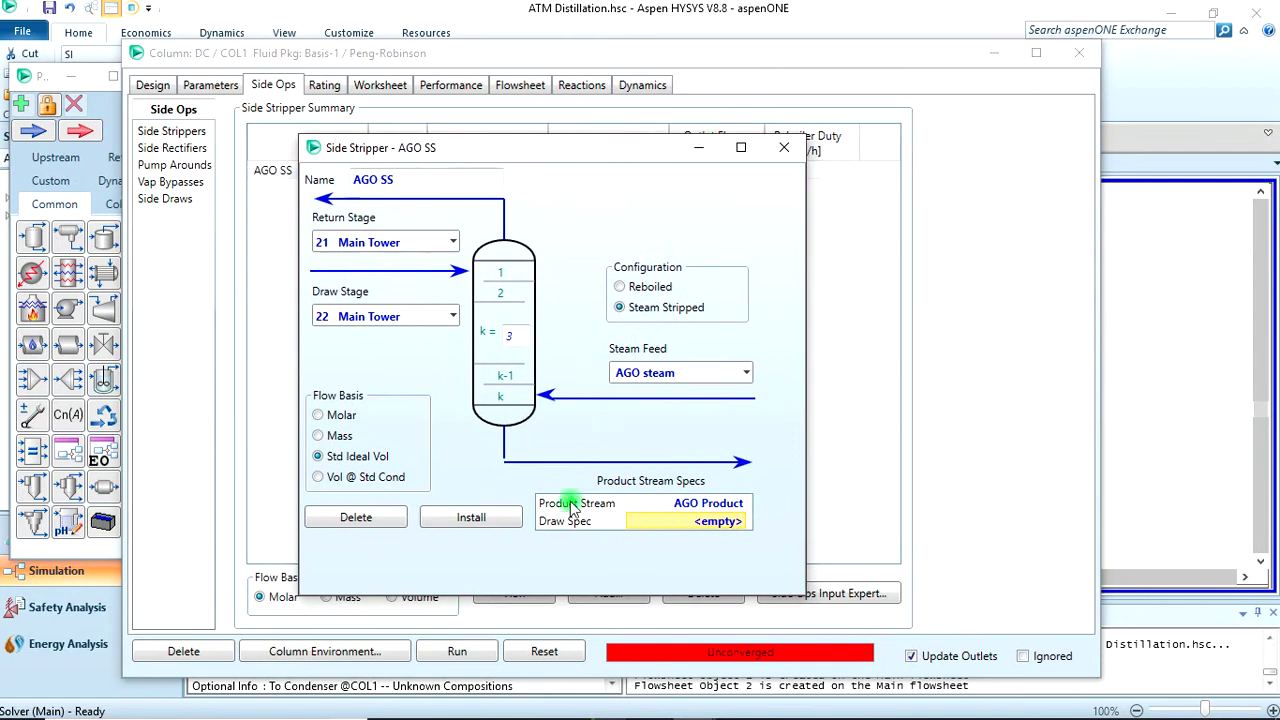
pyautogui.click(508, 520)
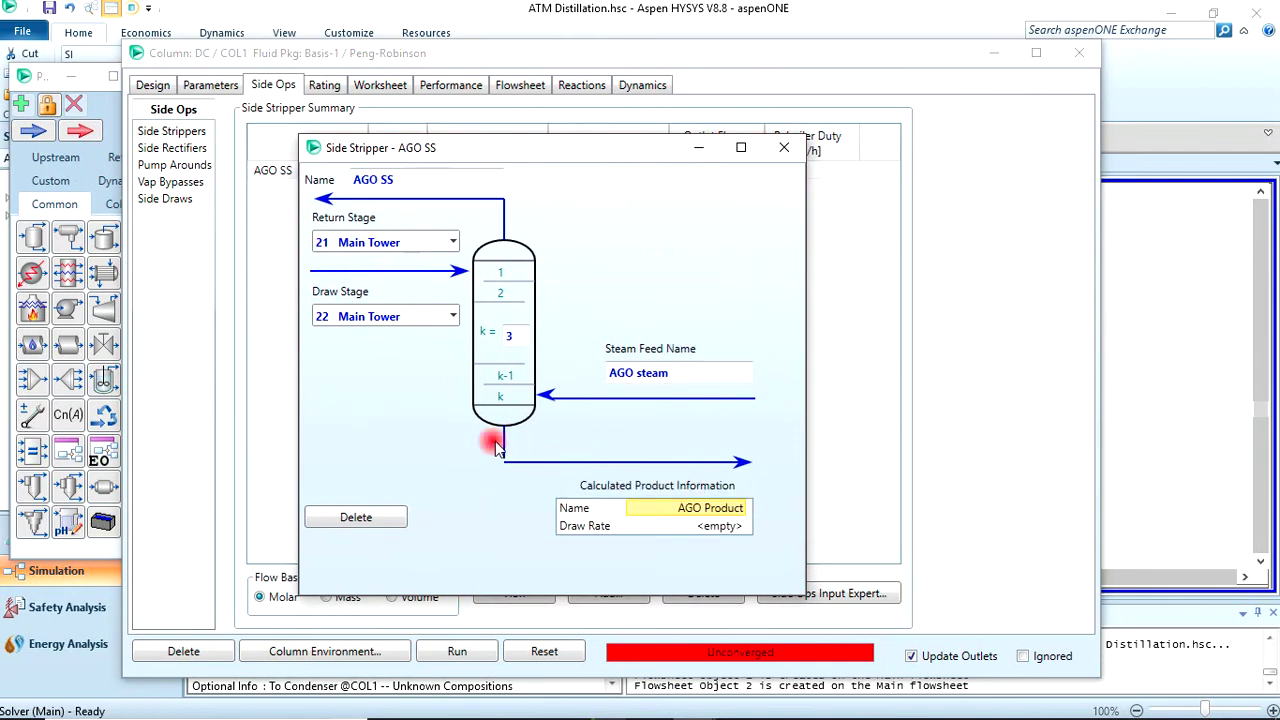
pyautogui.click(786, 146)
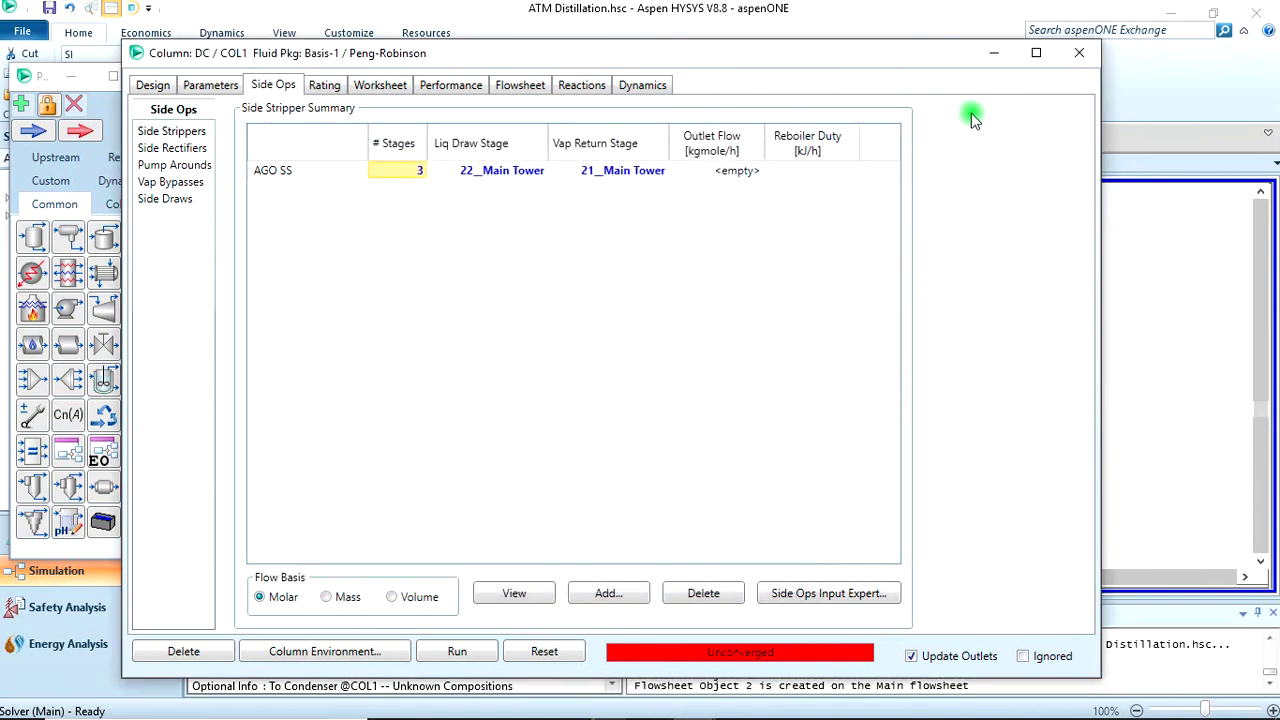
pyautogui.click(1082, 62)
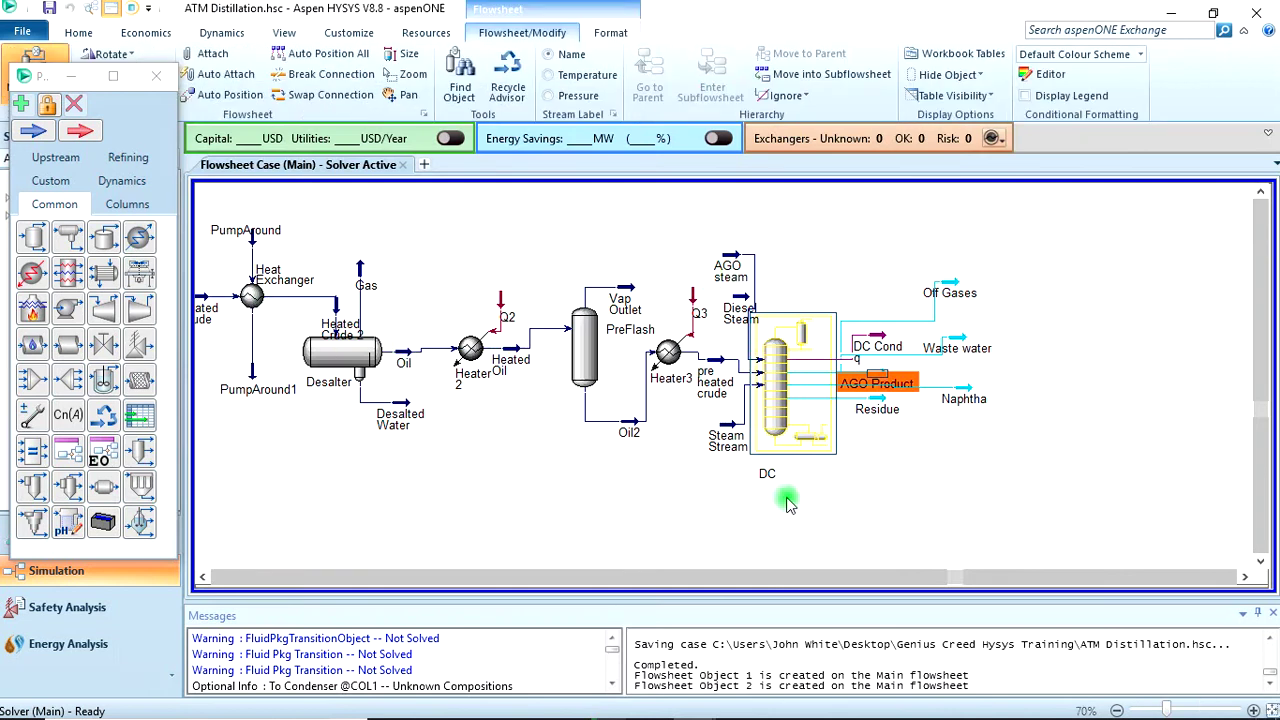
# Open the Crude Oil material stream at the start of the flowsheet for a brief look, leaving it unchanged.
pyautogui.click(202, 578)
pyautogui.click(202, 578)
pyautogui.click(202, 578)
pyautogui.click(202, 578)
pyautogui.doubleClick(396, 307)
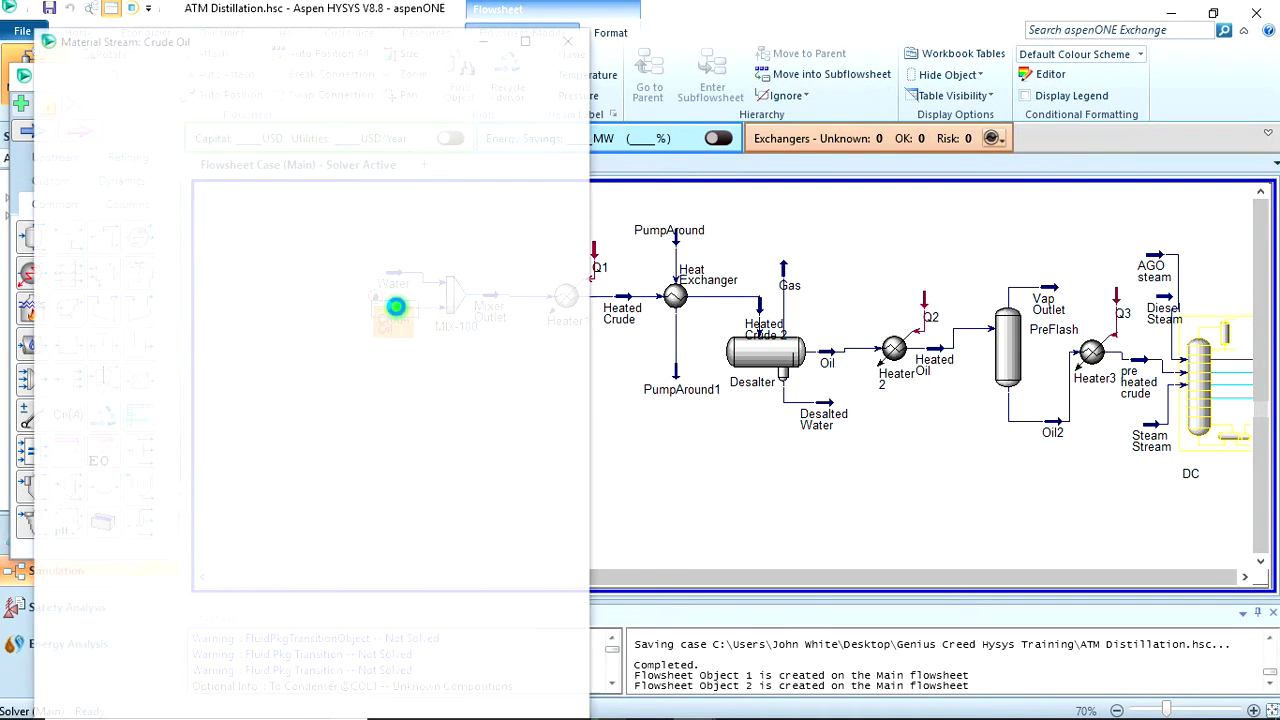
pyautogui.click(573, 43)
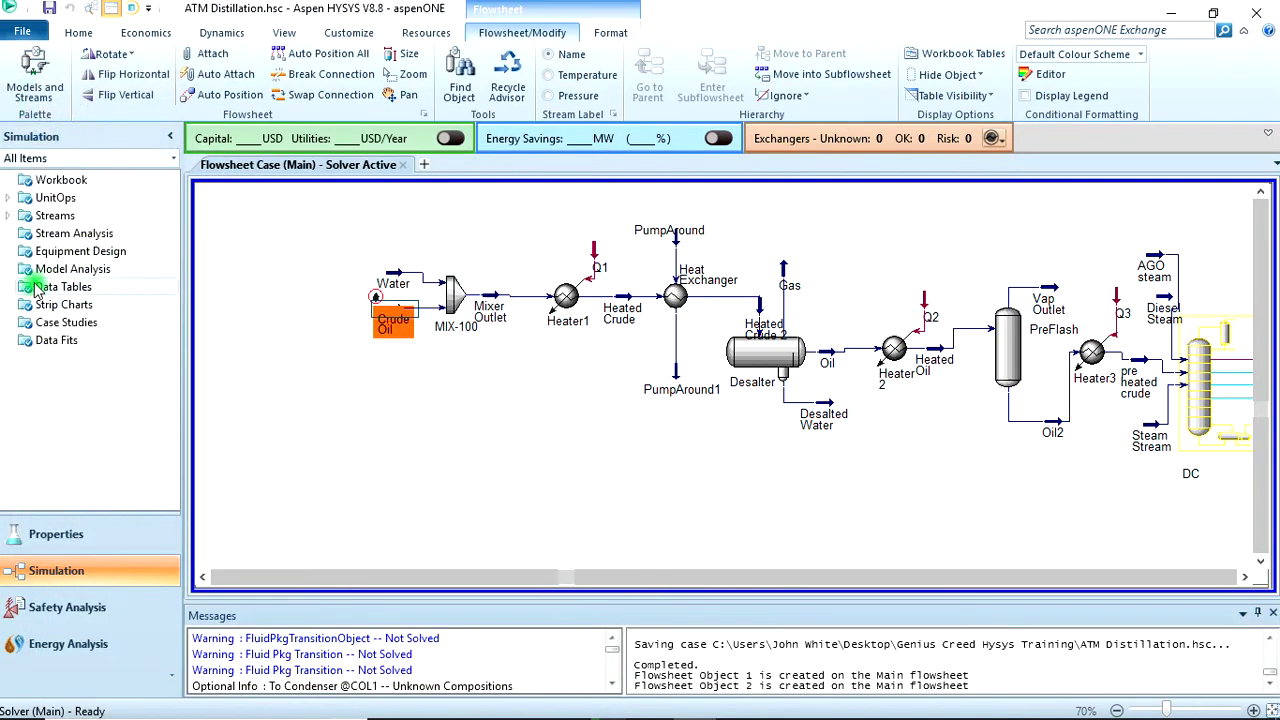
# Open Blend-1 from the output blends in the Properties environment and view its oil distributions table.
pyautogui.click(62, 540)
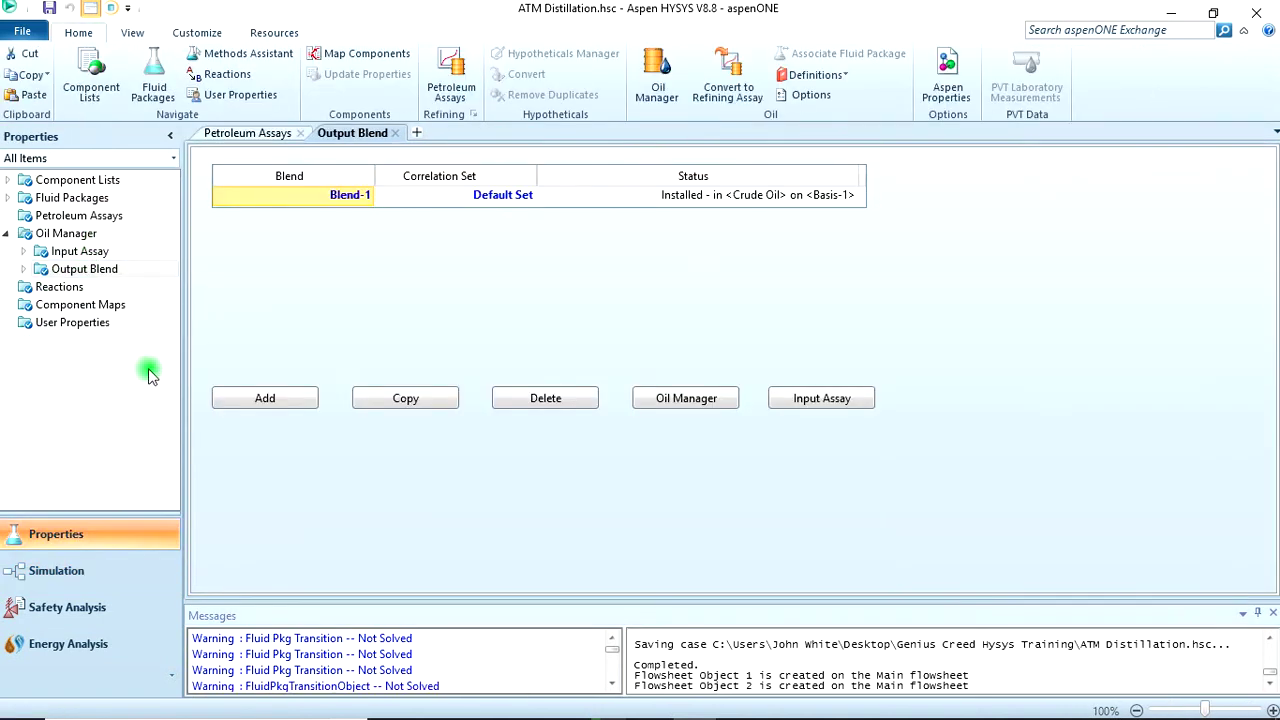
pyautogui.click(350, 197)
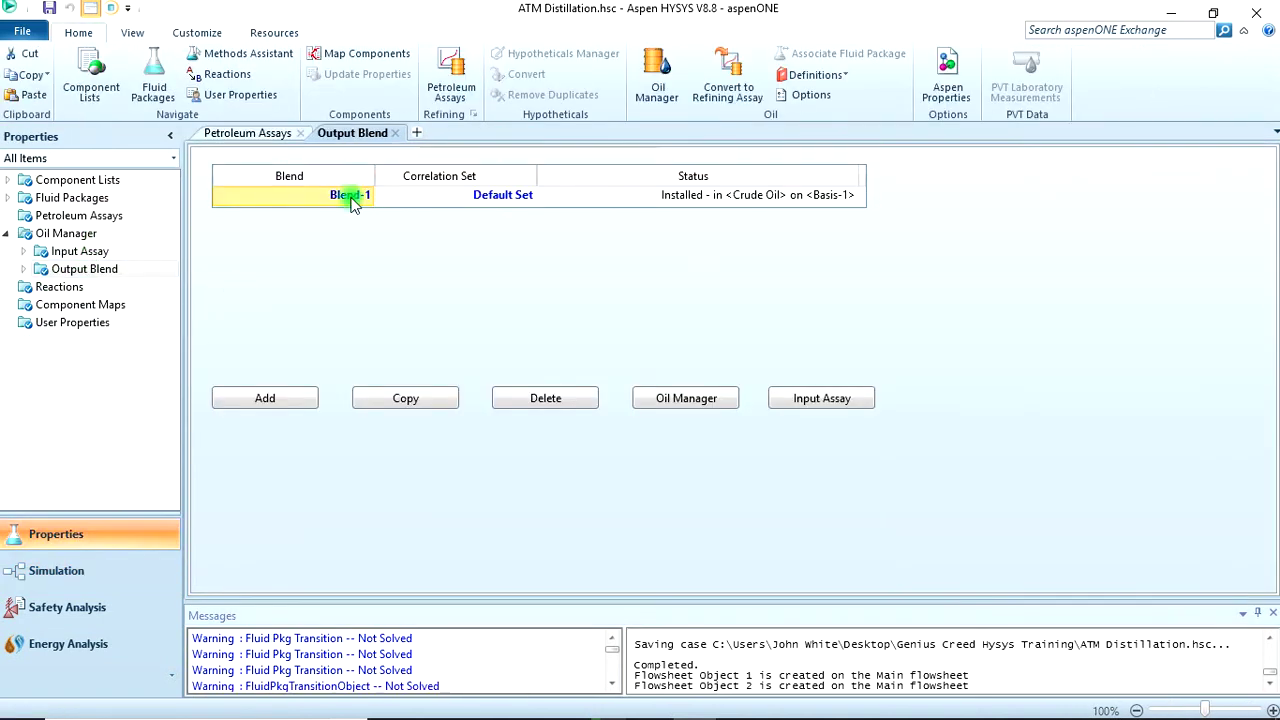
pyautogui.click(350, 197)
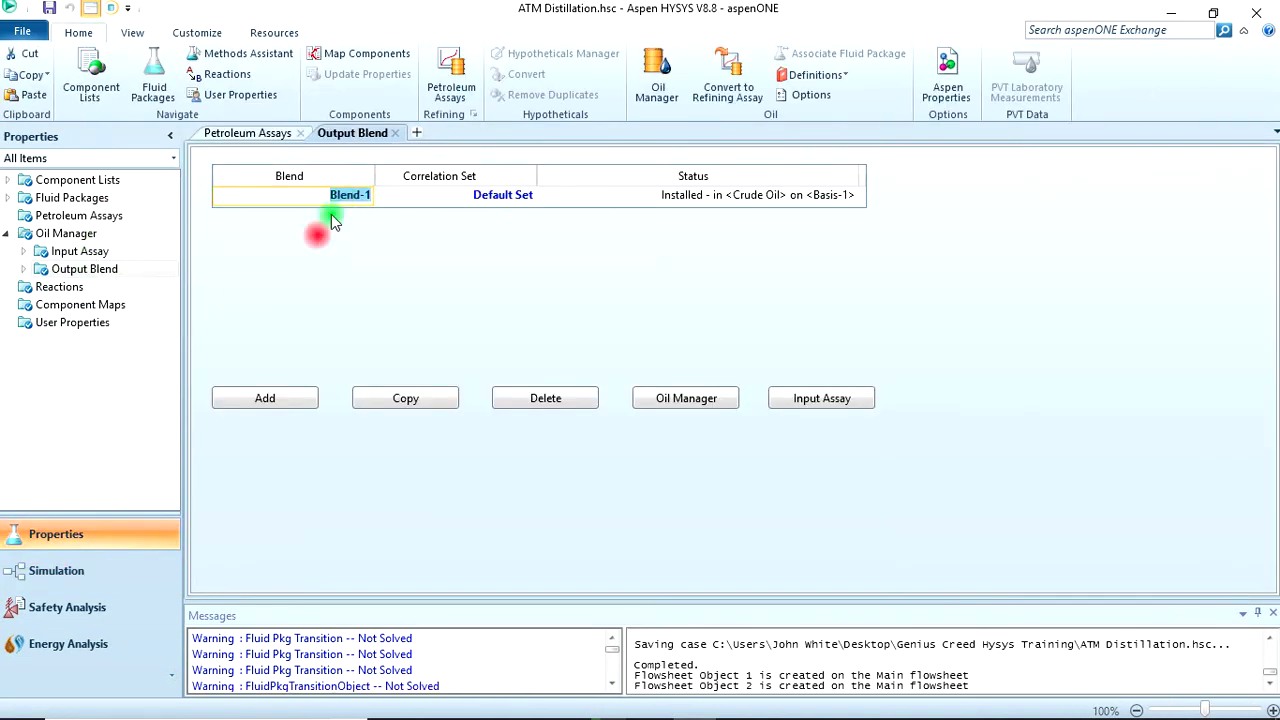
pyautogui.click(705, 265)
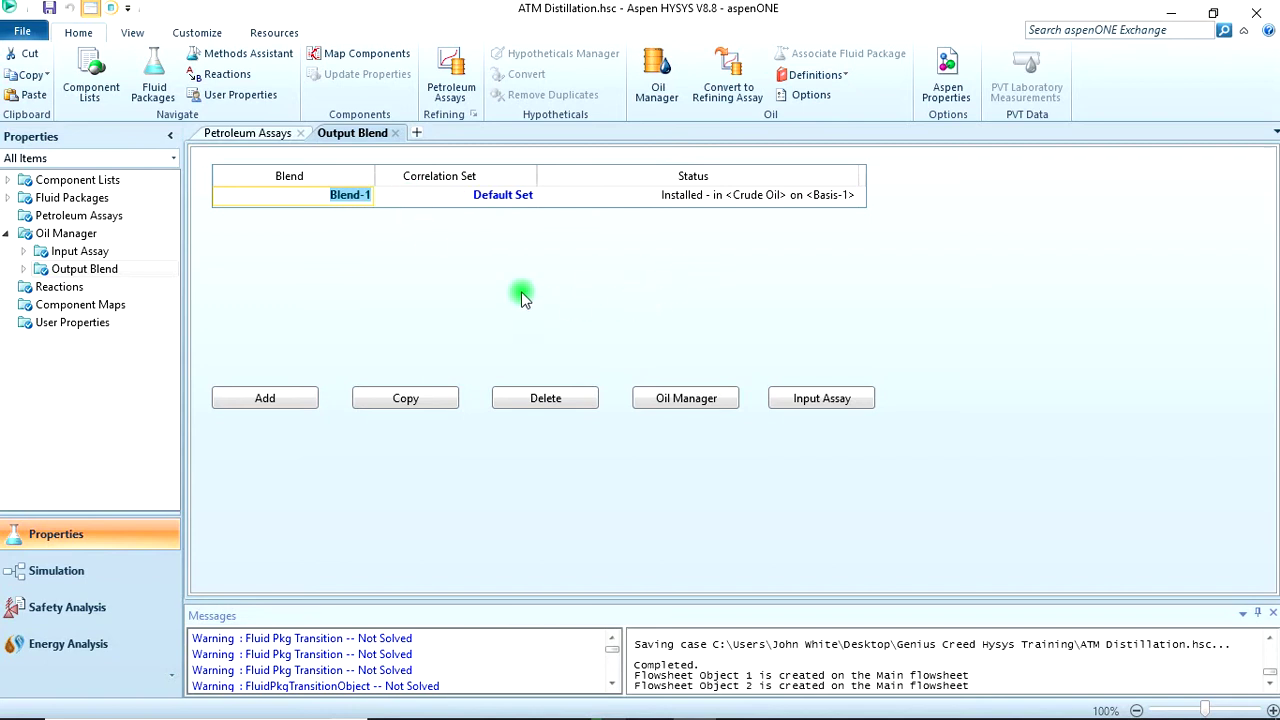
pyautogui.doubleClick(323, 200)
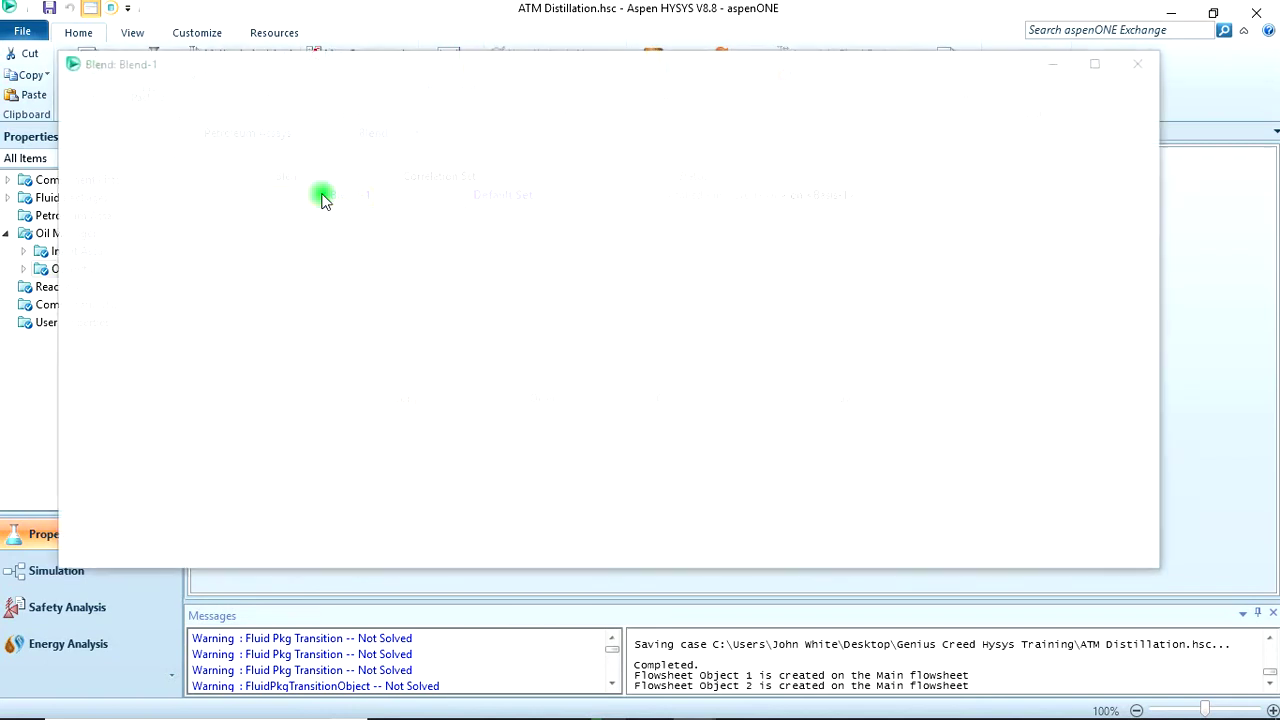
pyautogui.click(541, 200)
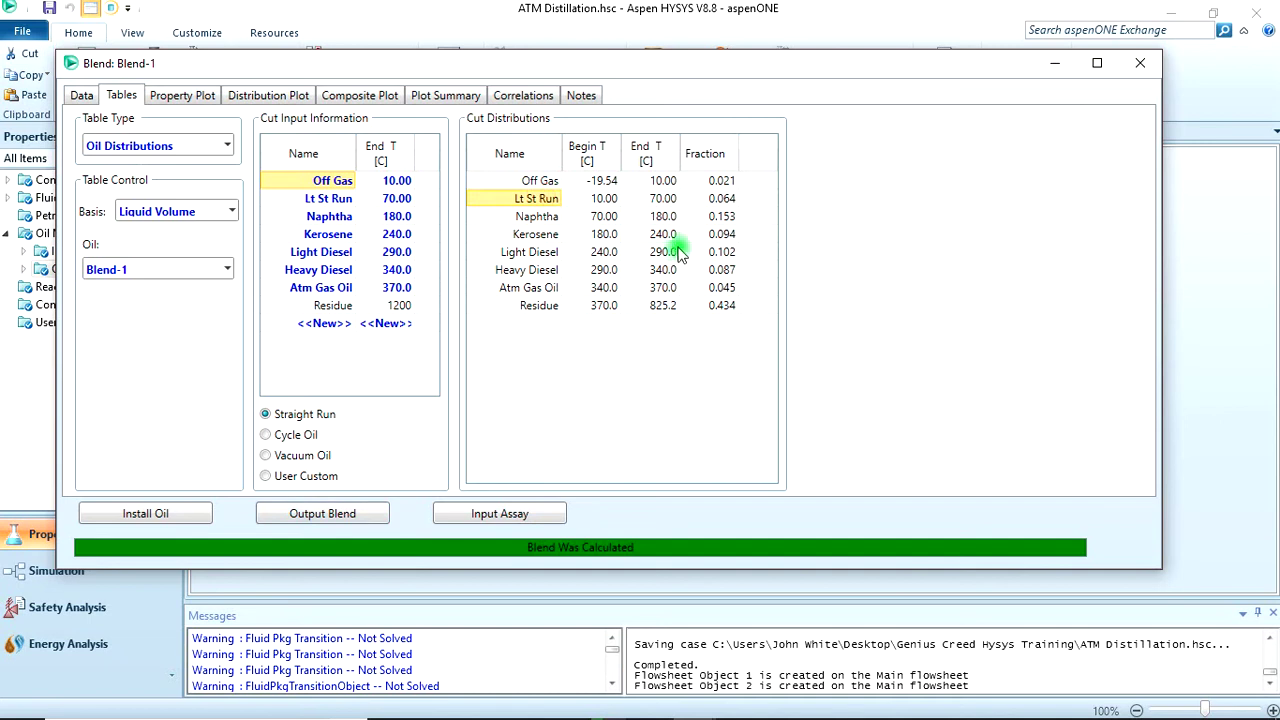
# Check the cut distribution fractions for Atm Gas Oil, Kerosene and Light Diesel in Blend-1 and close the blend.
pyautogui.click(532, 288)
pyautogui.click(720, 288)
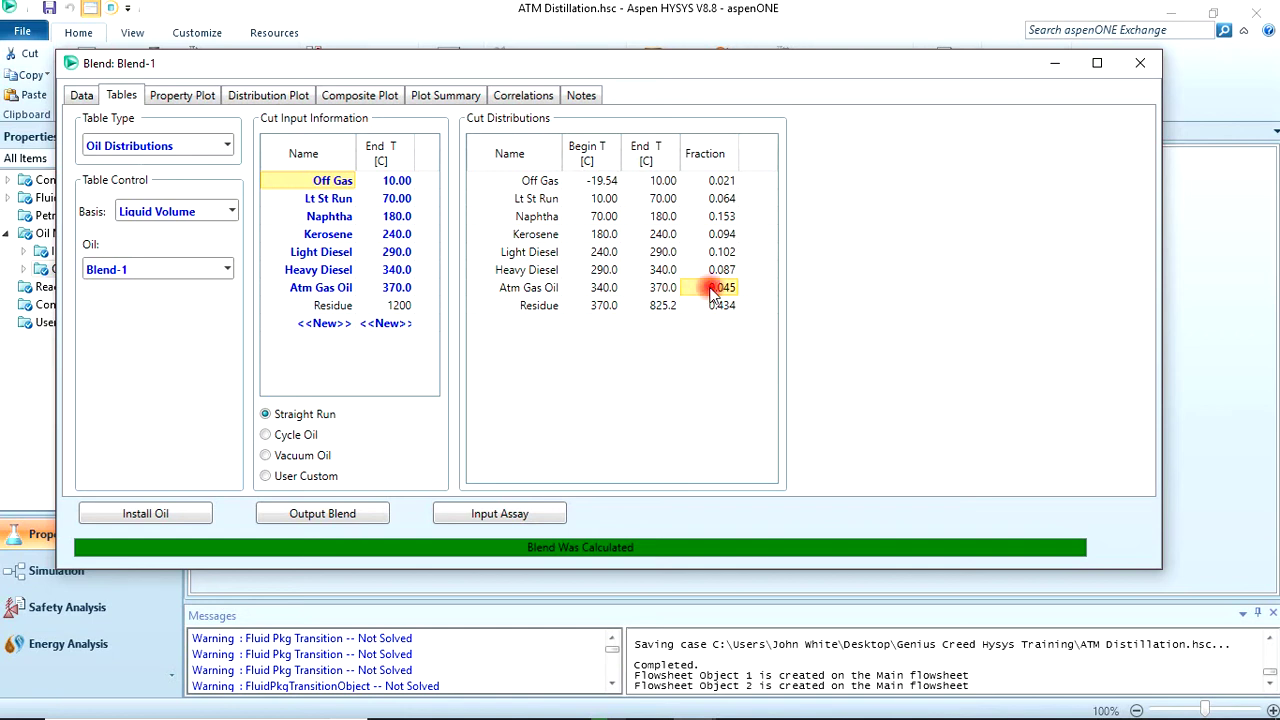
pyautogui.click(724, 236)
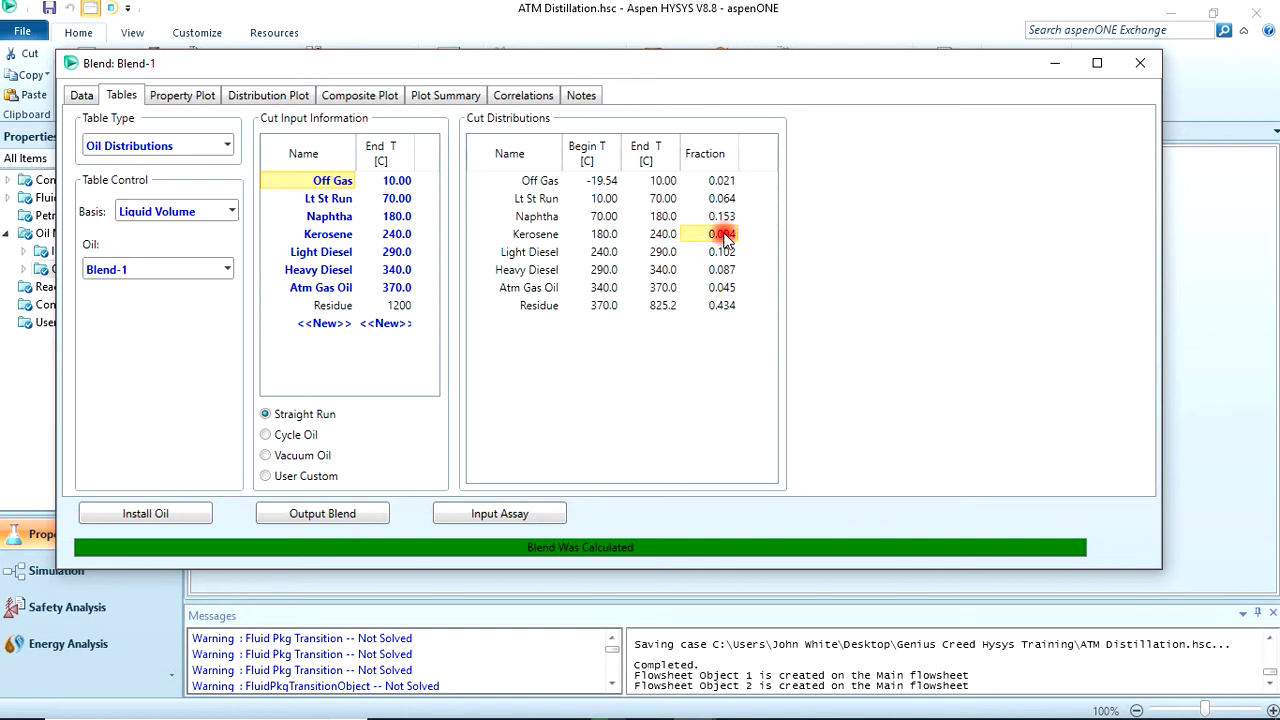
pyautogui.click(725, 251)
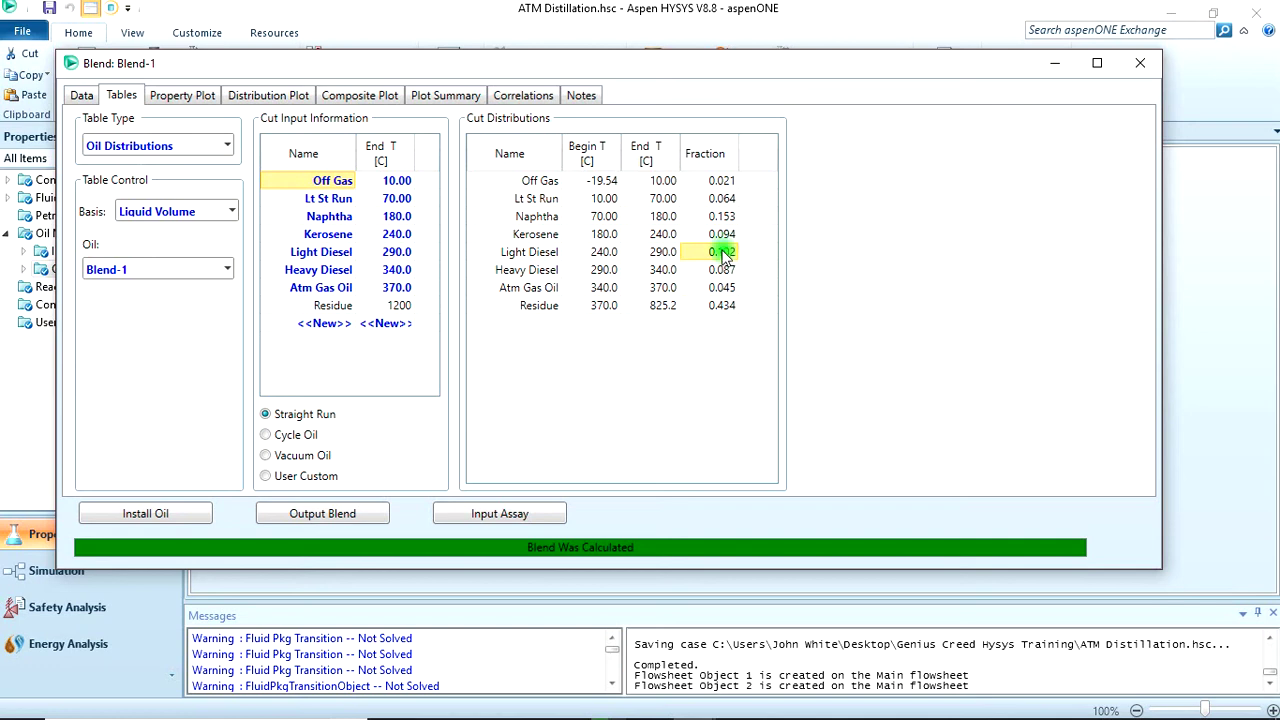
pyautogui.click(722, 234)
pyautogui.click(724, 251)
pyautogui.click(727, 288)
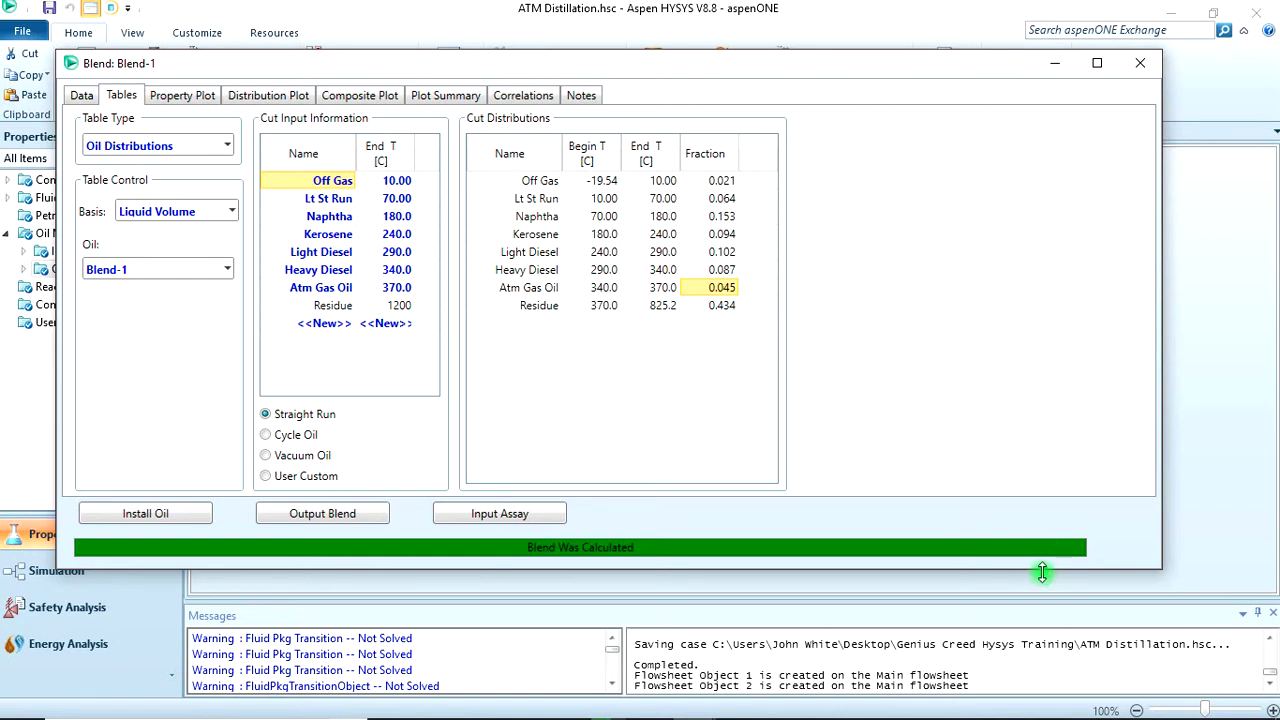
pyautogui.click(1146, 62)
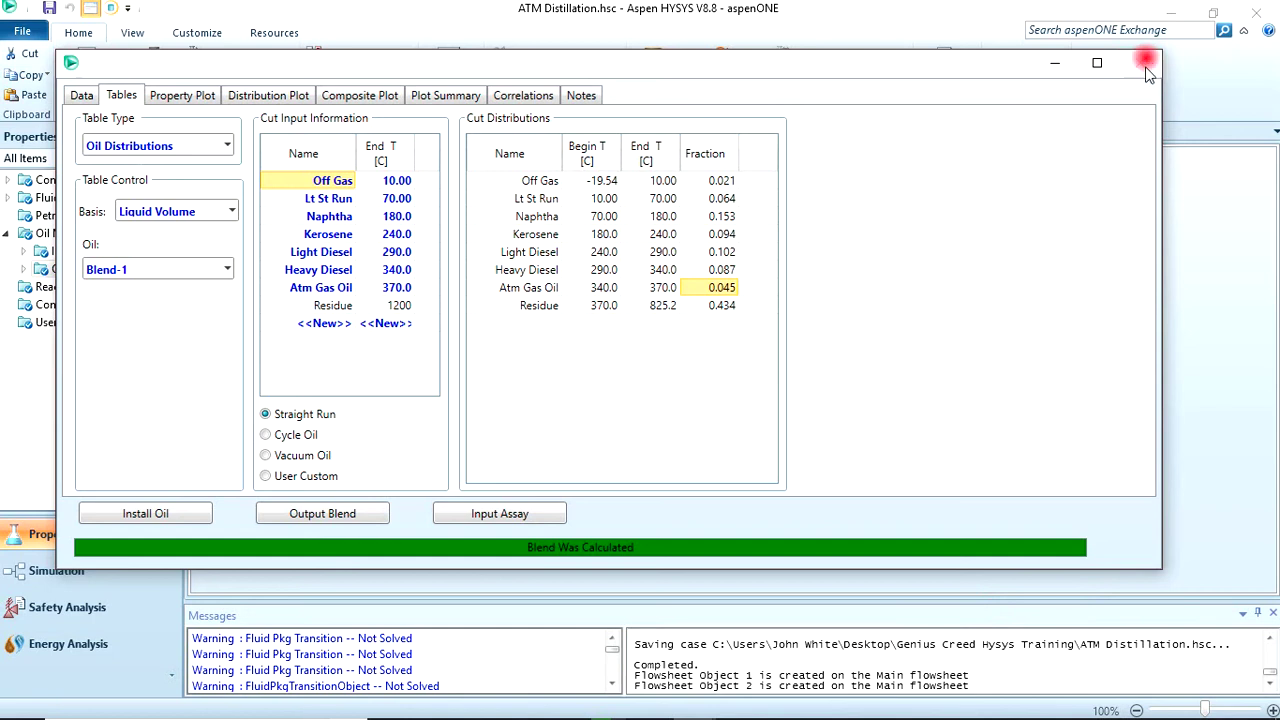
# Return to the Simulation environment and inspect the product draw rate of the AGO SS side stripper in the DC column.
pyautogui.click(92, 584)
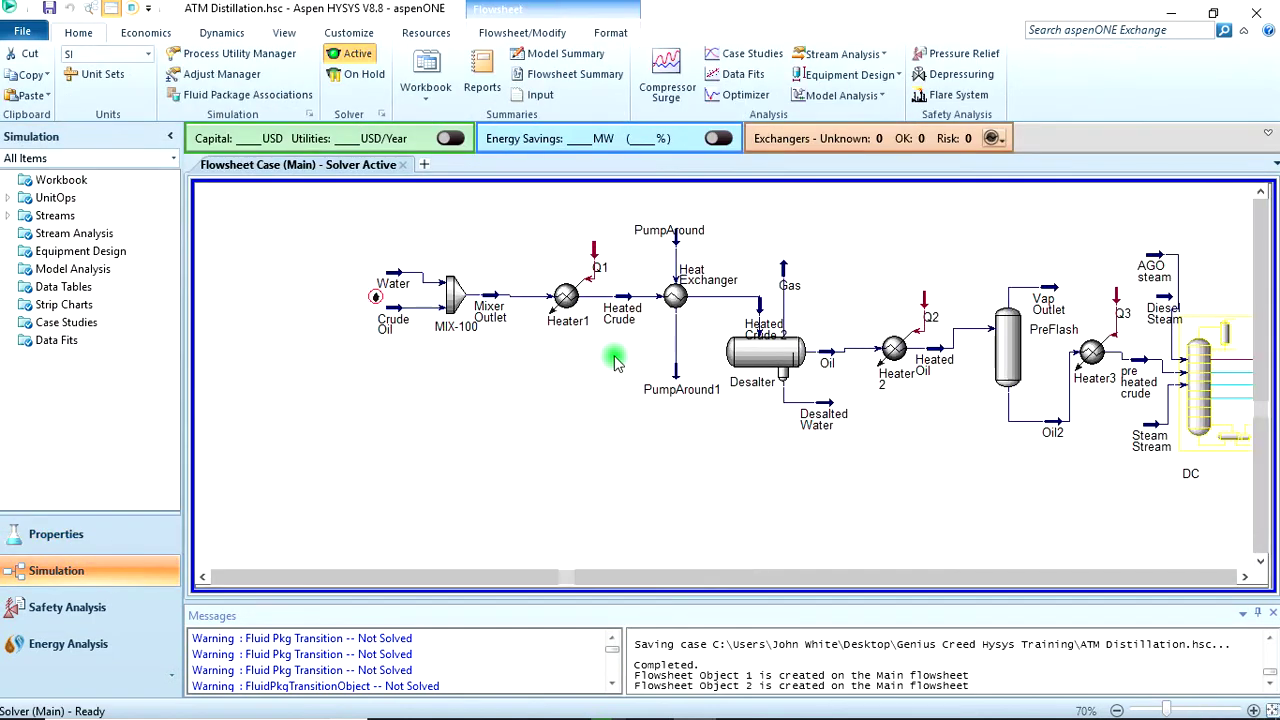
pyautogui.click(1245, 578)
pyautogui.click(1245, 578)
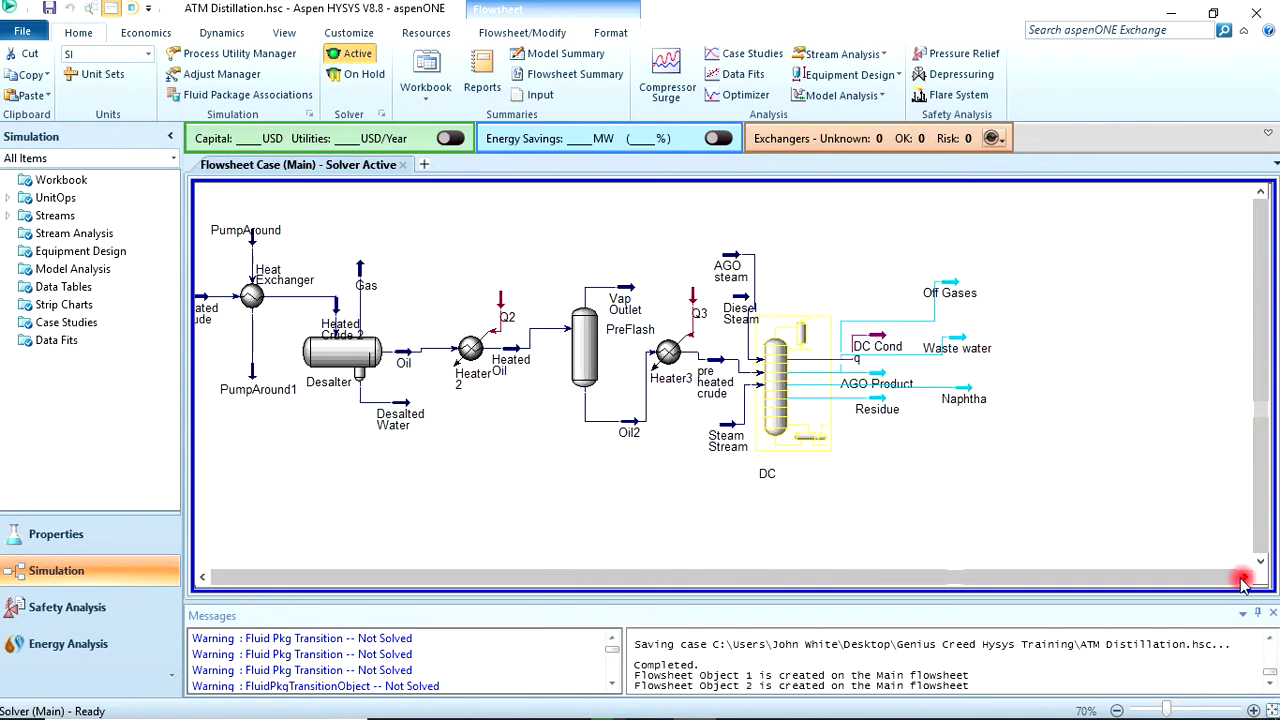
pyautogui.doubleClick(787, 383)
pyautogui.moveTo(627, 128); pyautogui.dragTo(600, 73)
pyautogui.click(268, 200)
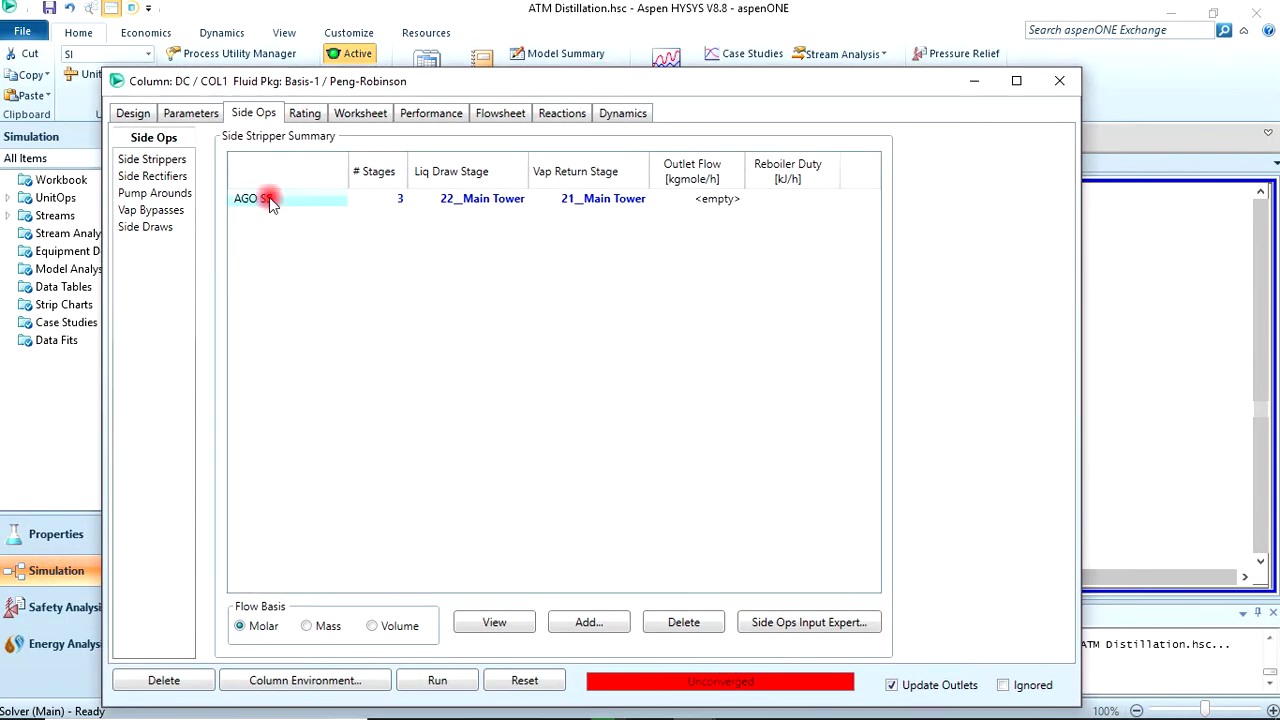
pyautogui.click(299, 197)
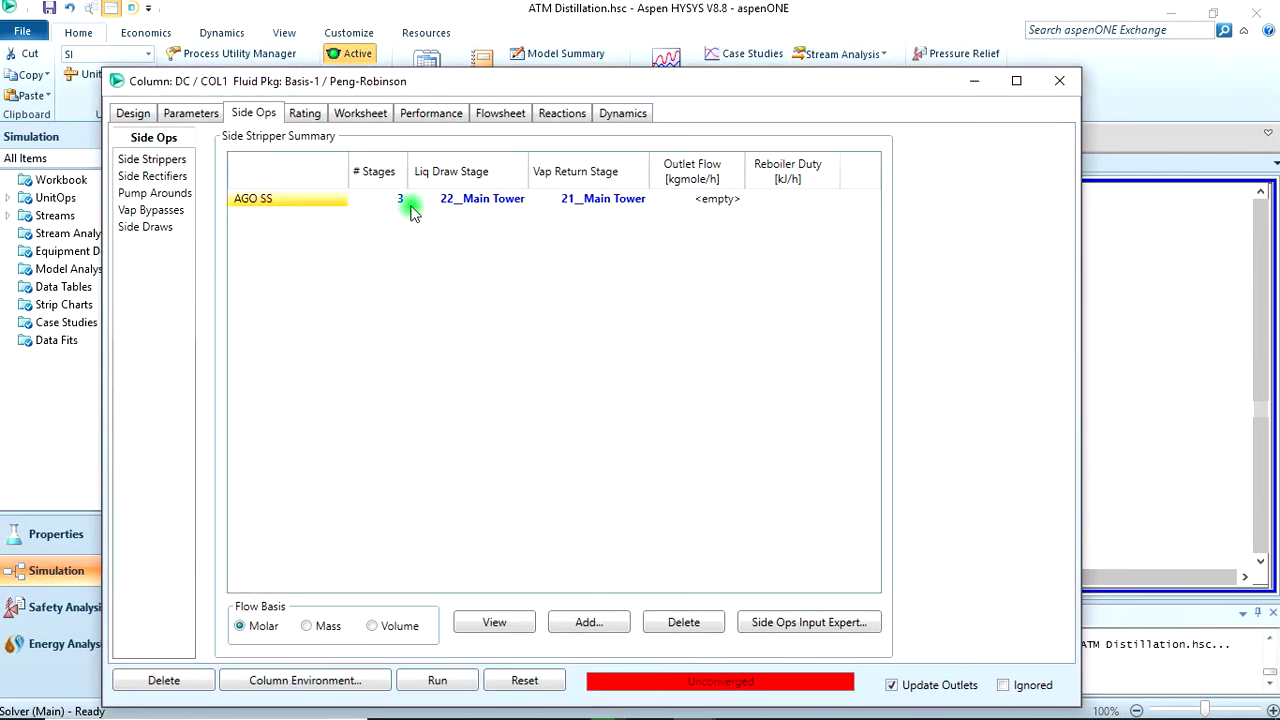
pyautogui.click(522, 623)
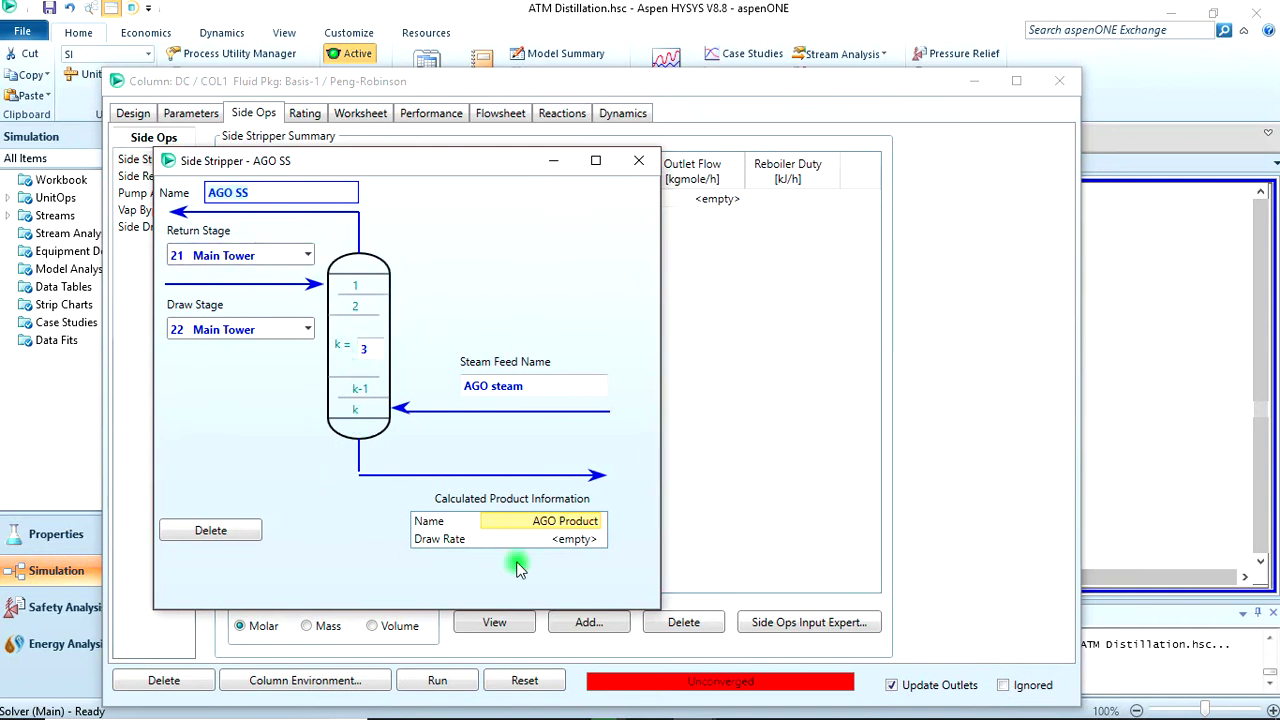
pyautogui.click(555, 539)
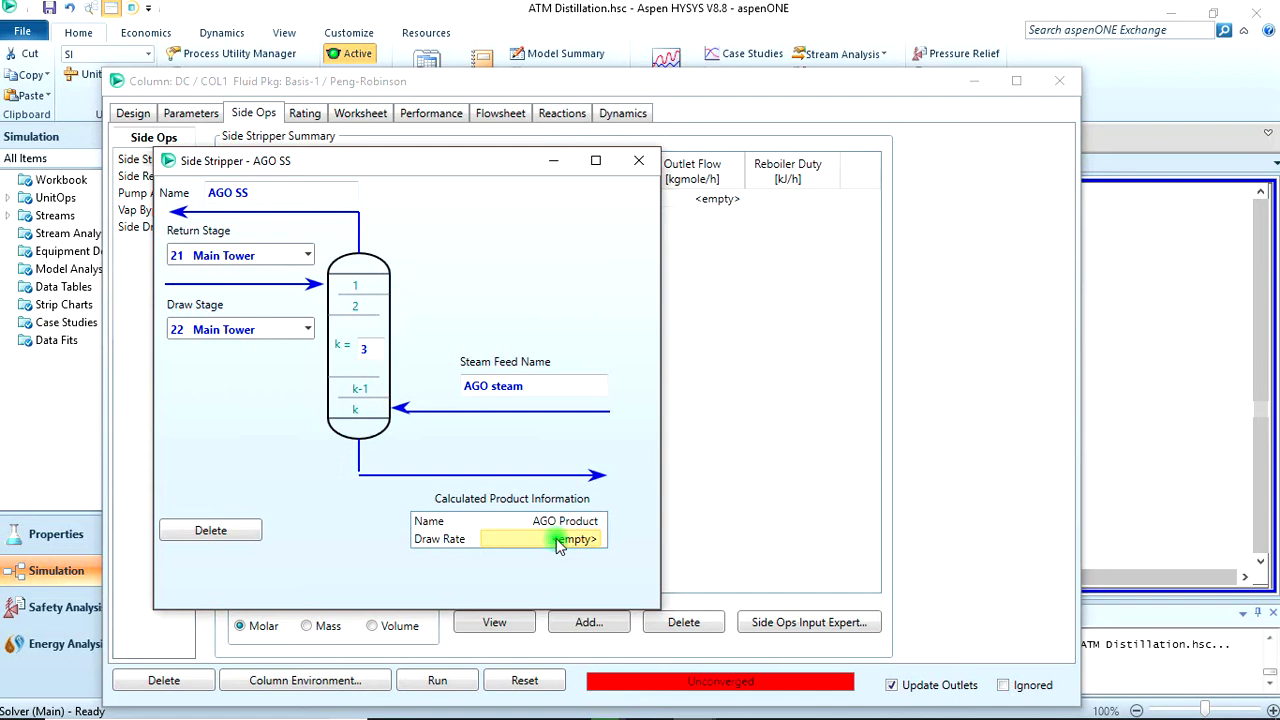
pyautogui.click(650, 688)
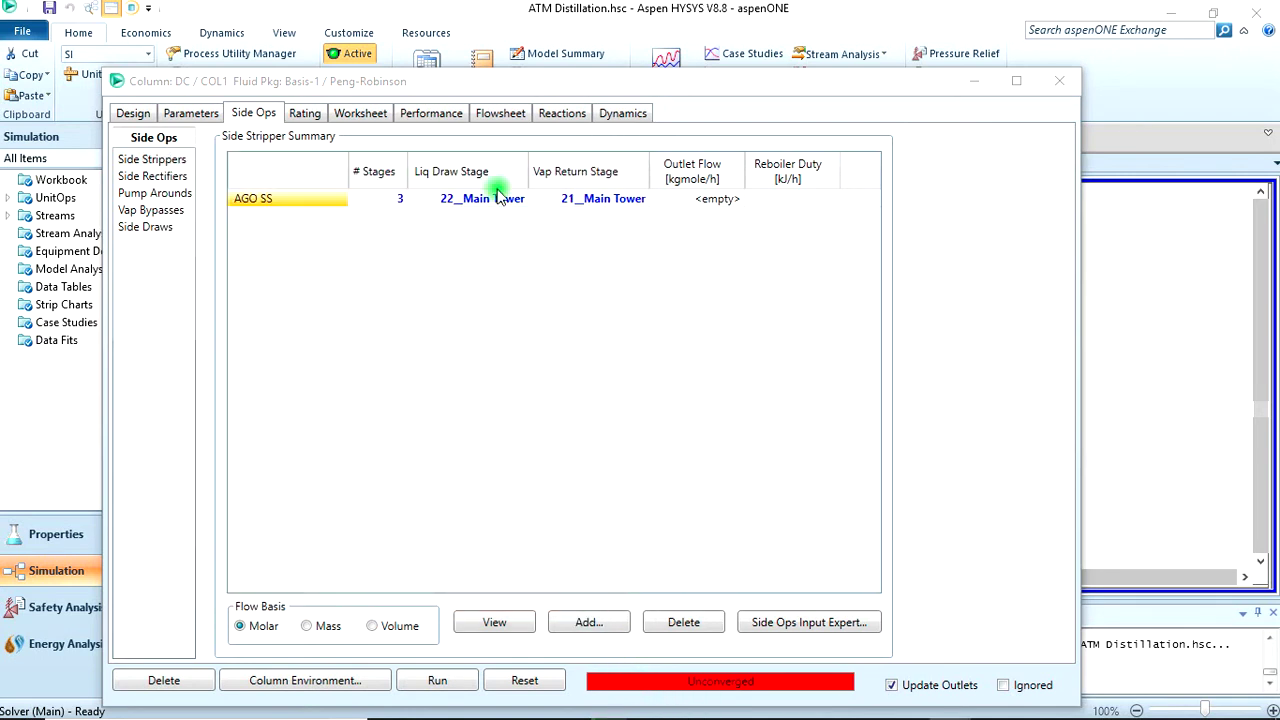
# Delete the AGO SS side stripper from the DC column.
pyautogui.click(306, 199)
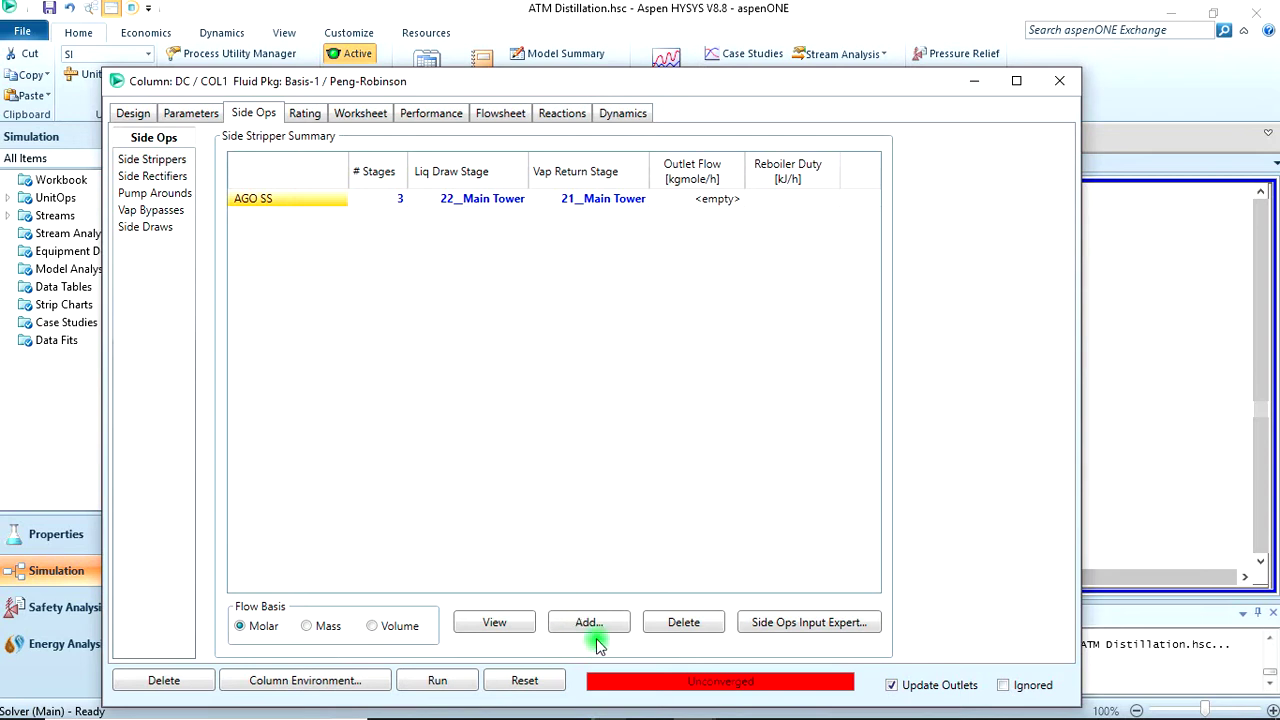
pyautogui.click(683, 623)
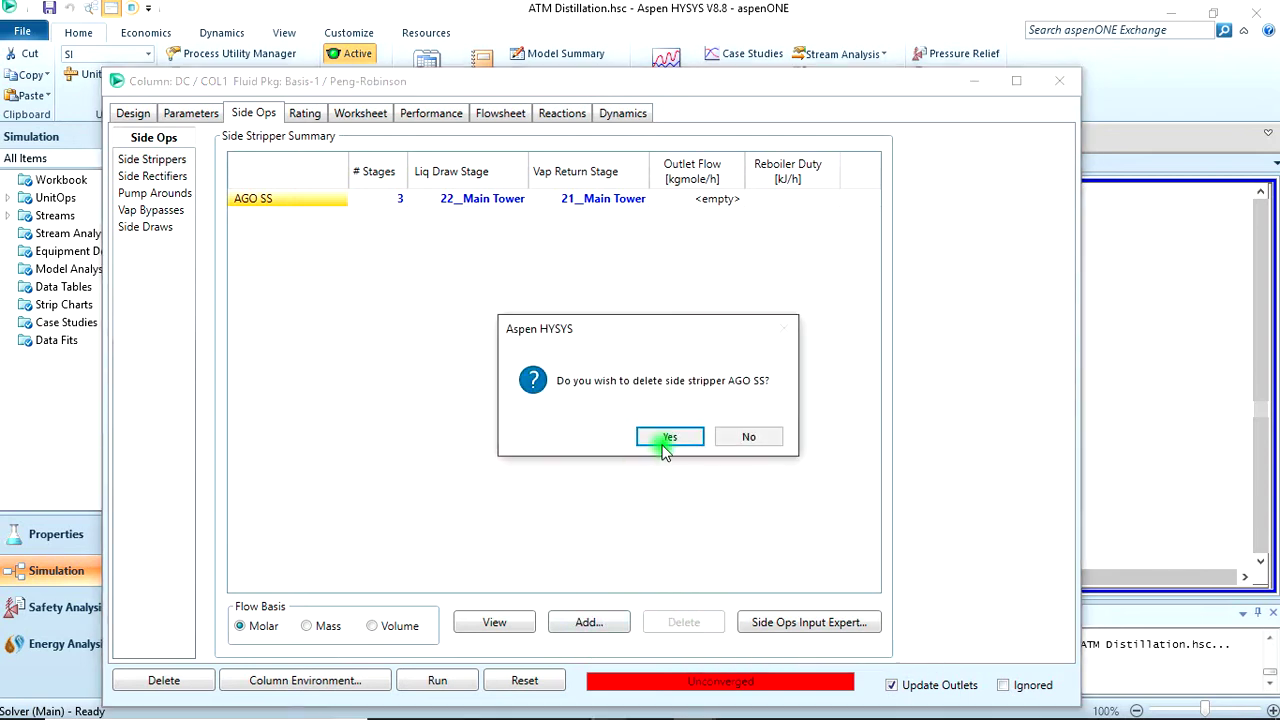
pyautogui.click(669, 437)
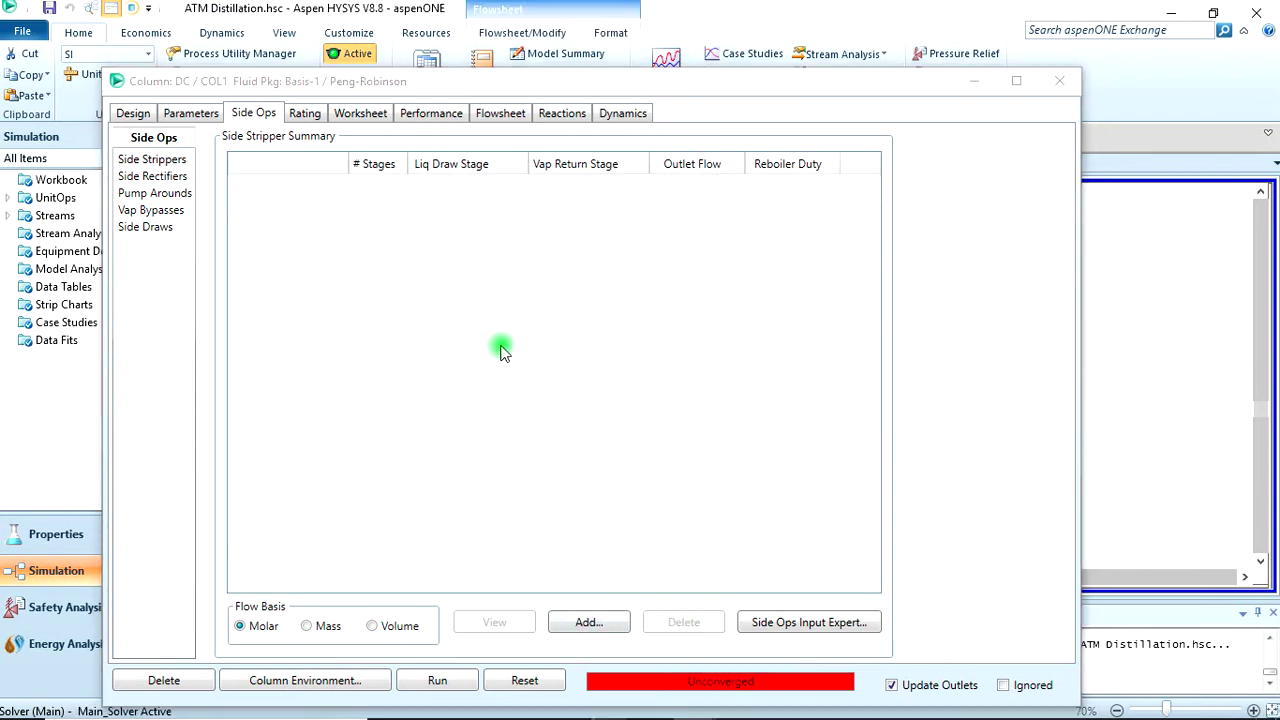
# Add a new side stripper to the DC column and name it AGO SS.
pyautogui.click(588, 622)
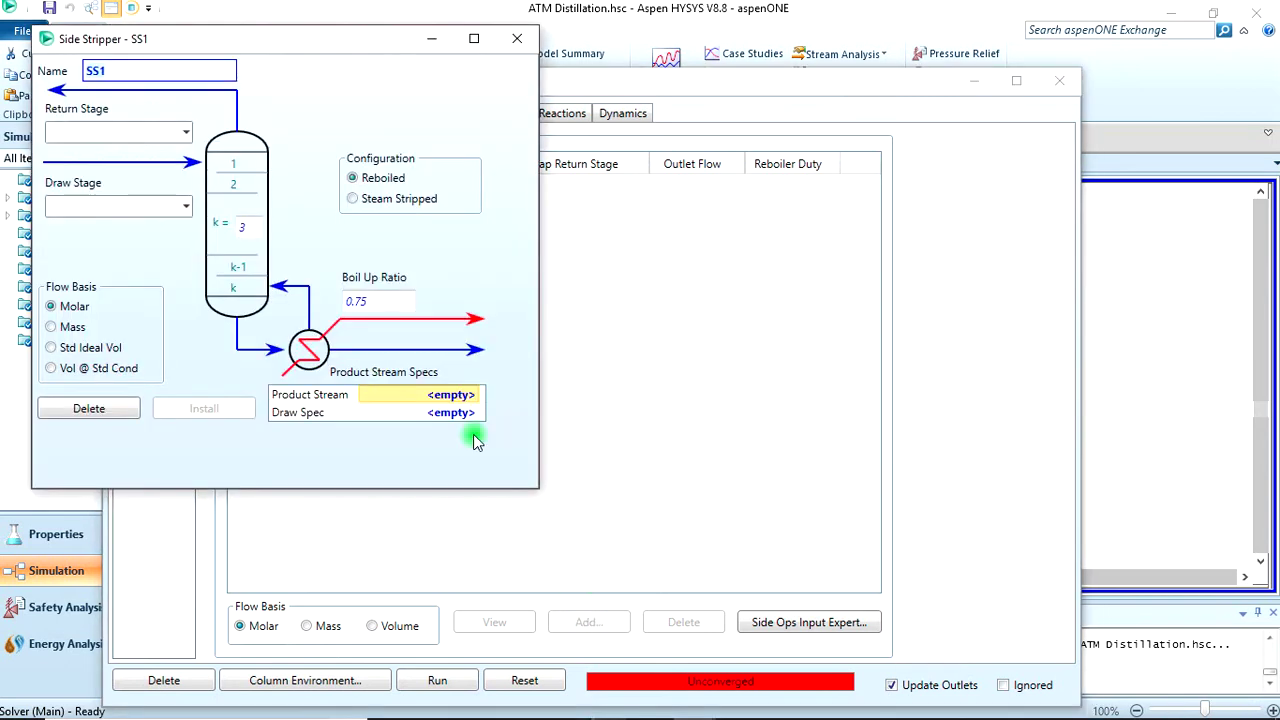
pyautogui.moveTo(296, 38); pyautogui.dragTo(483, 114)
pyautogui.write('AGO SS')
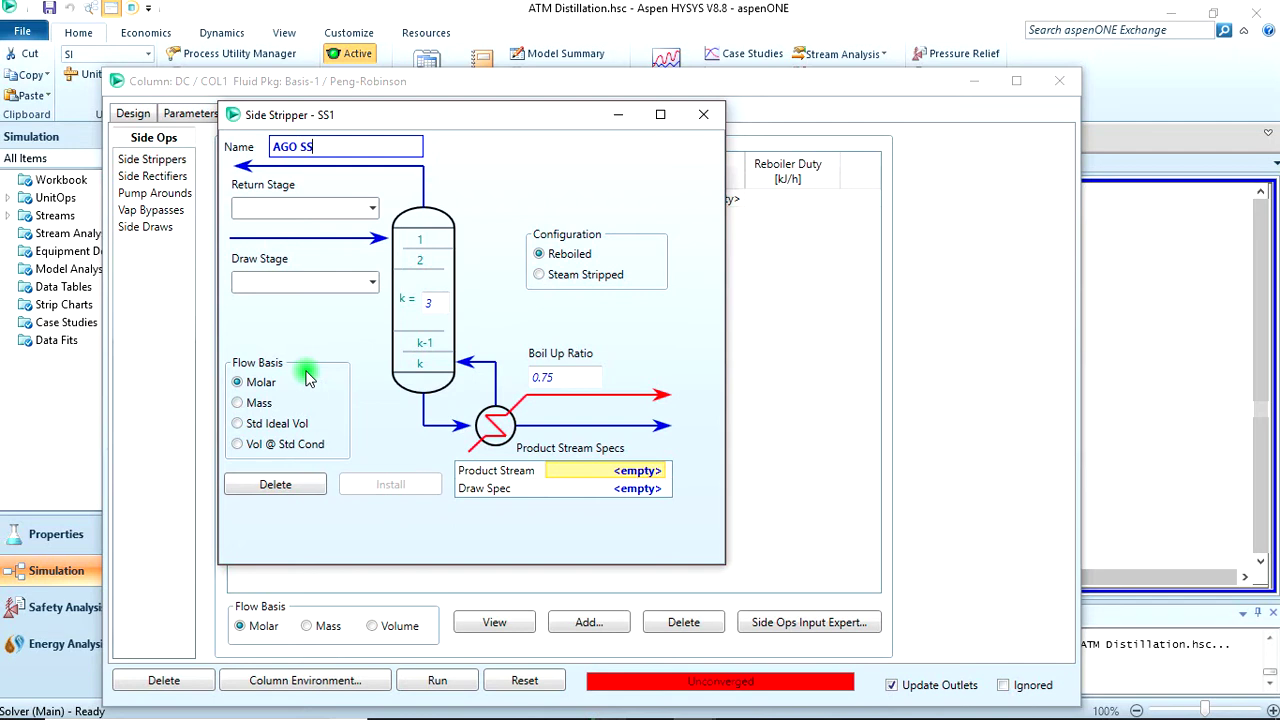
# Set the new AGO SS side stripper's return stage to 21__Main Tower and its draw stage to 22__Main Tower.
pyautogui.click(372, 210)
pyautogui.scroll(-5, 330, 340)
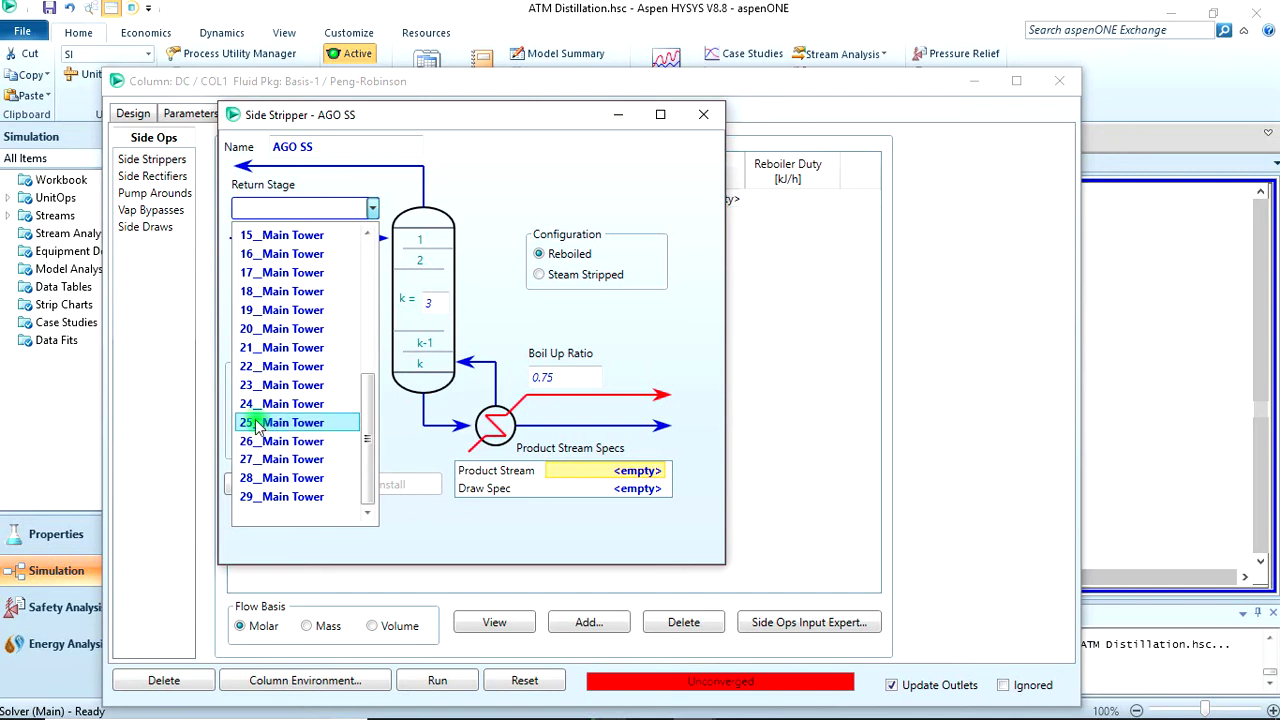
pyautogui.click(275, 347)
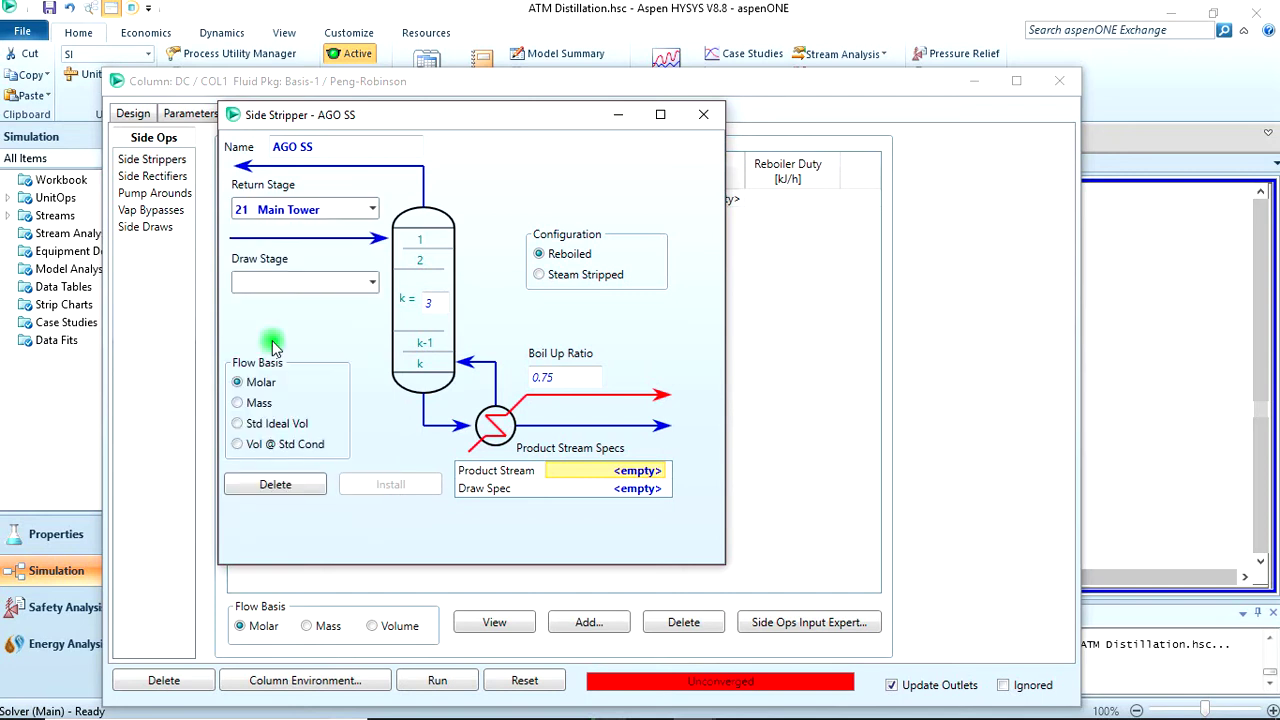
pyautogui.click(373, 283)
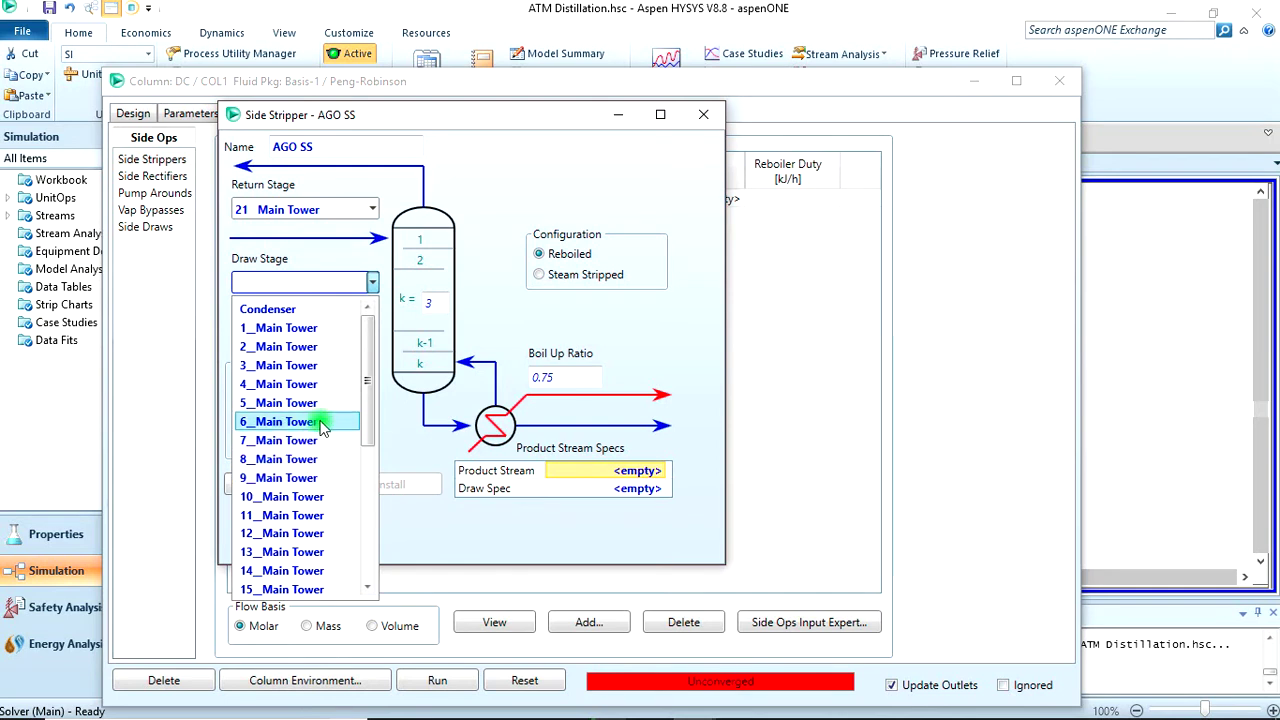
pyautogui.scroll(-4, 295, 545)
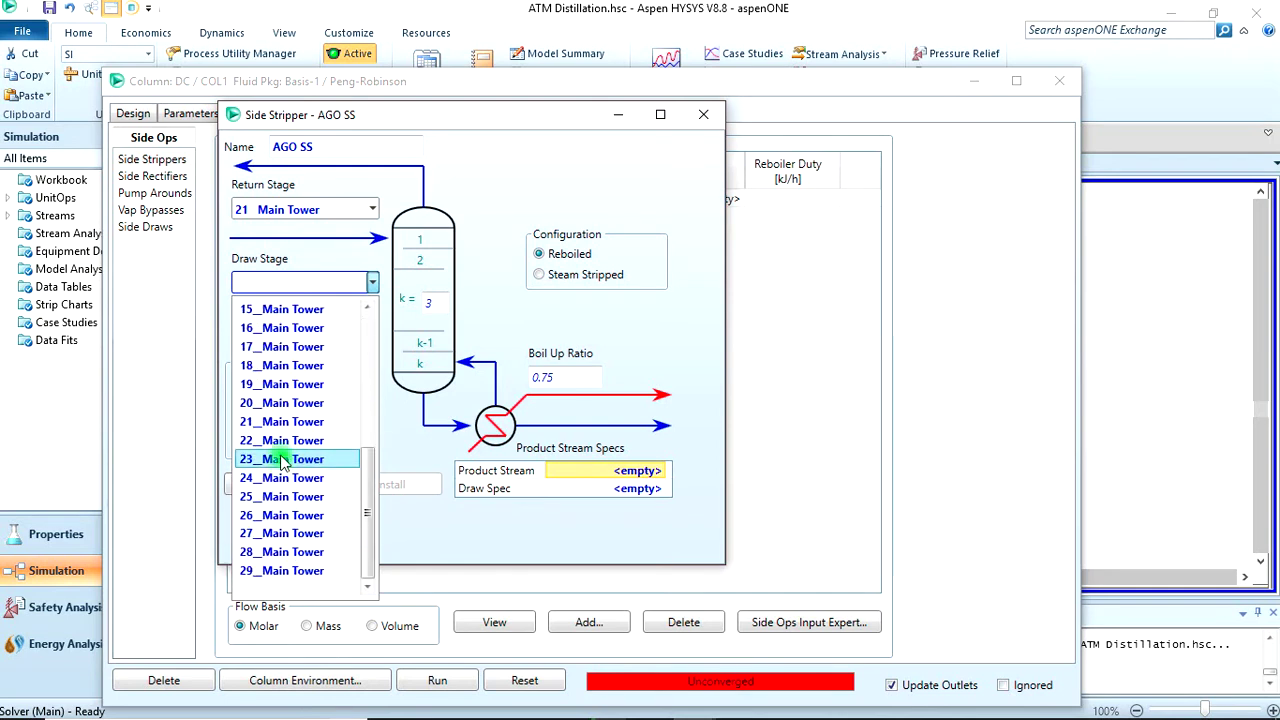
pyautogui.click(281, 443)
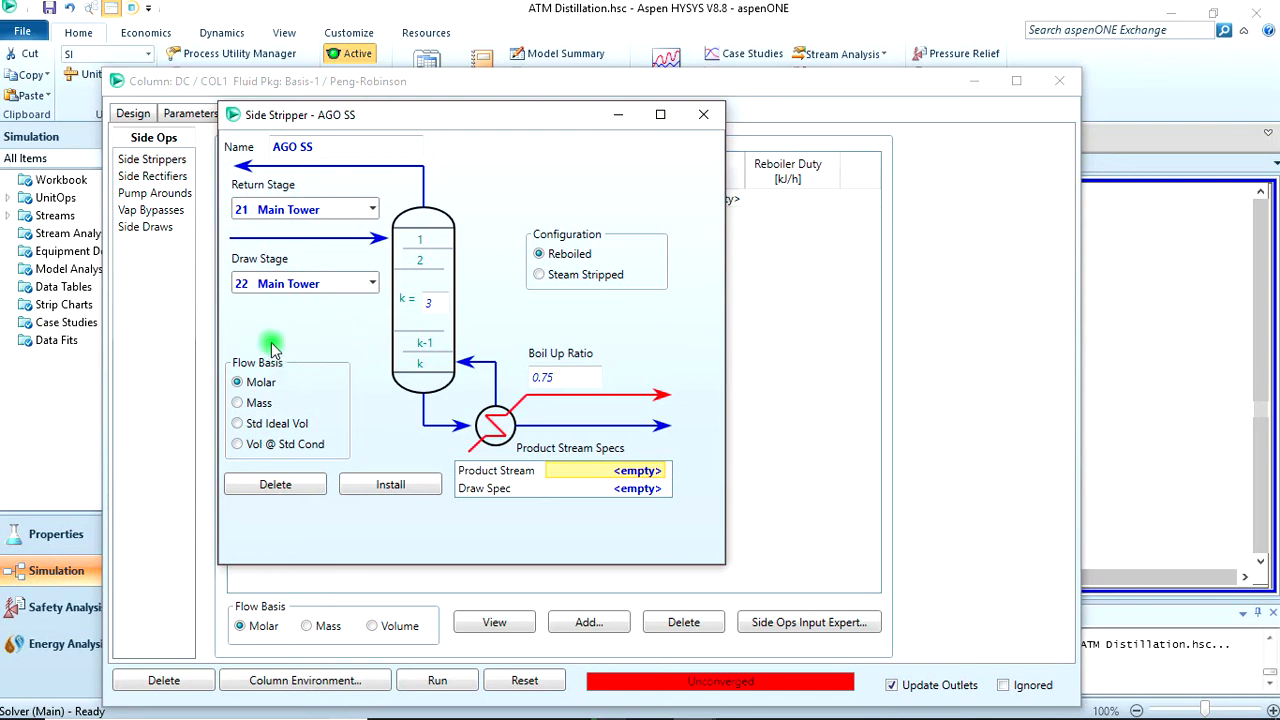
# Set the AGO SS side stripper to Std Ideal Vol flow basis and Steam Stripped configuration with a new steam feed named AGO Steam.
pyautogui.click(238, 423)
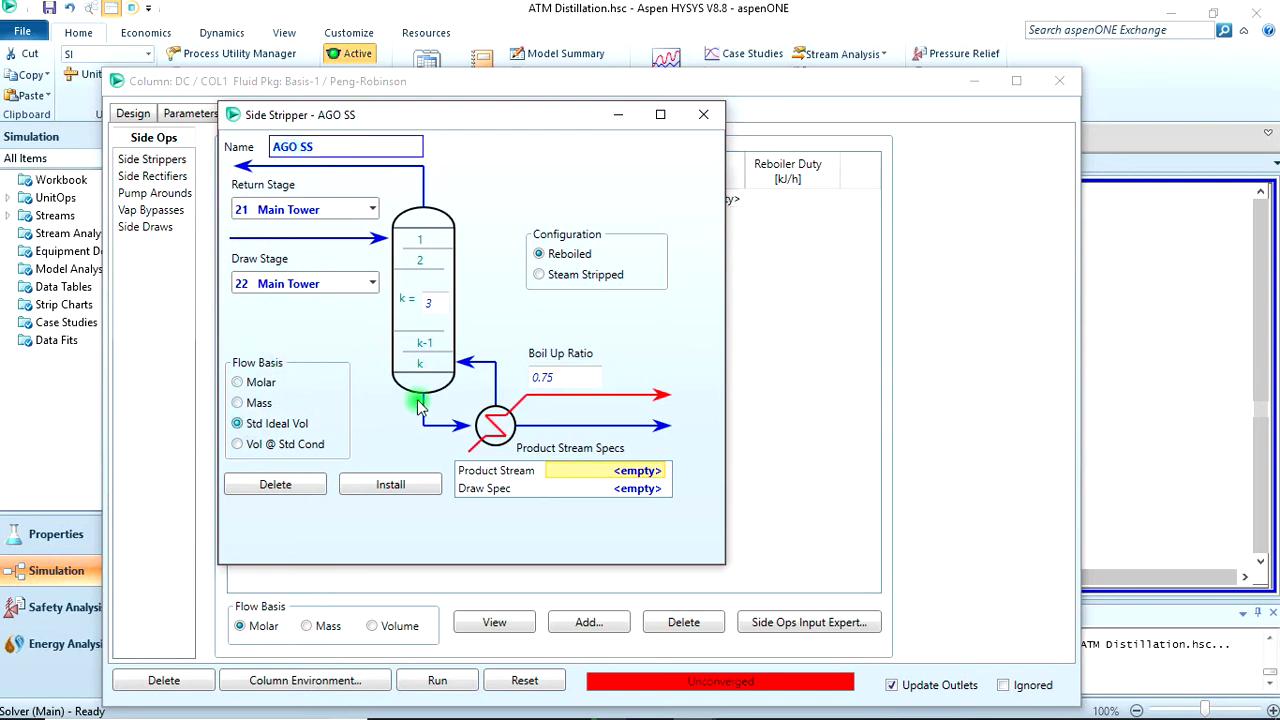
pyautogui.click(563, 272)
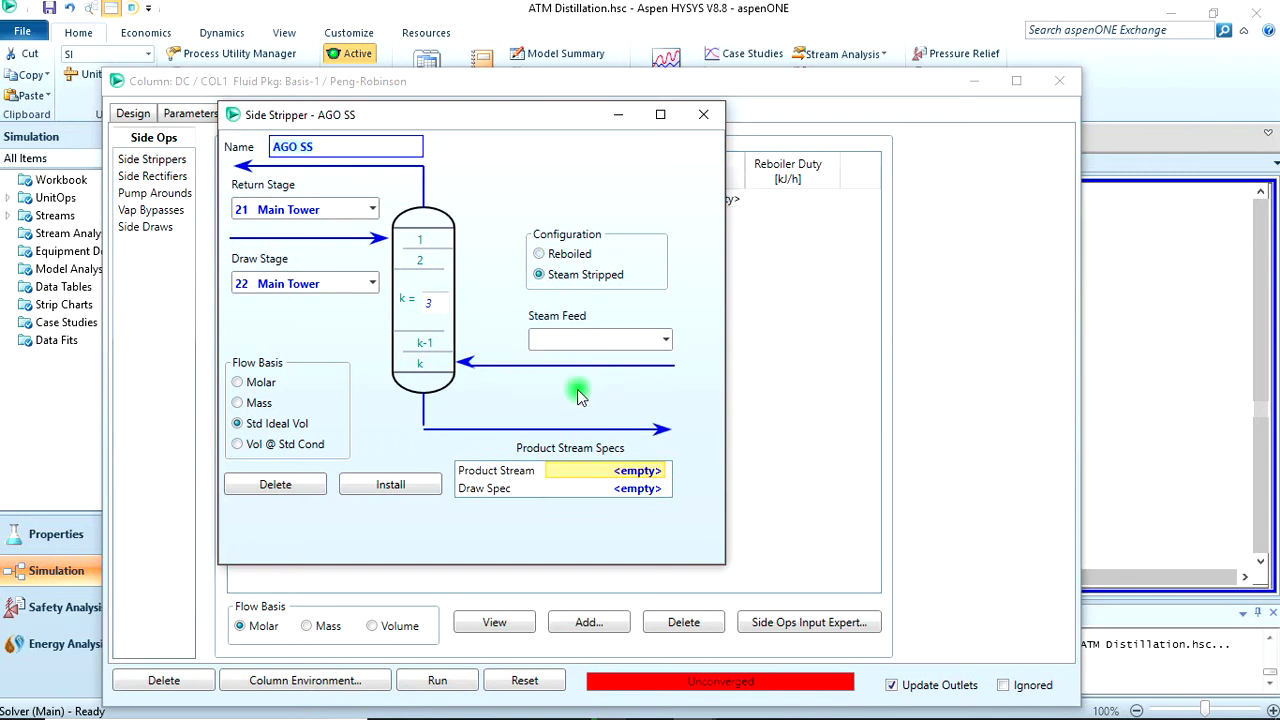
pyautogui.click(667, 343)
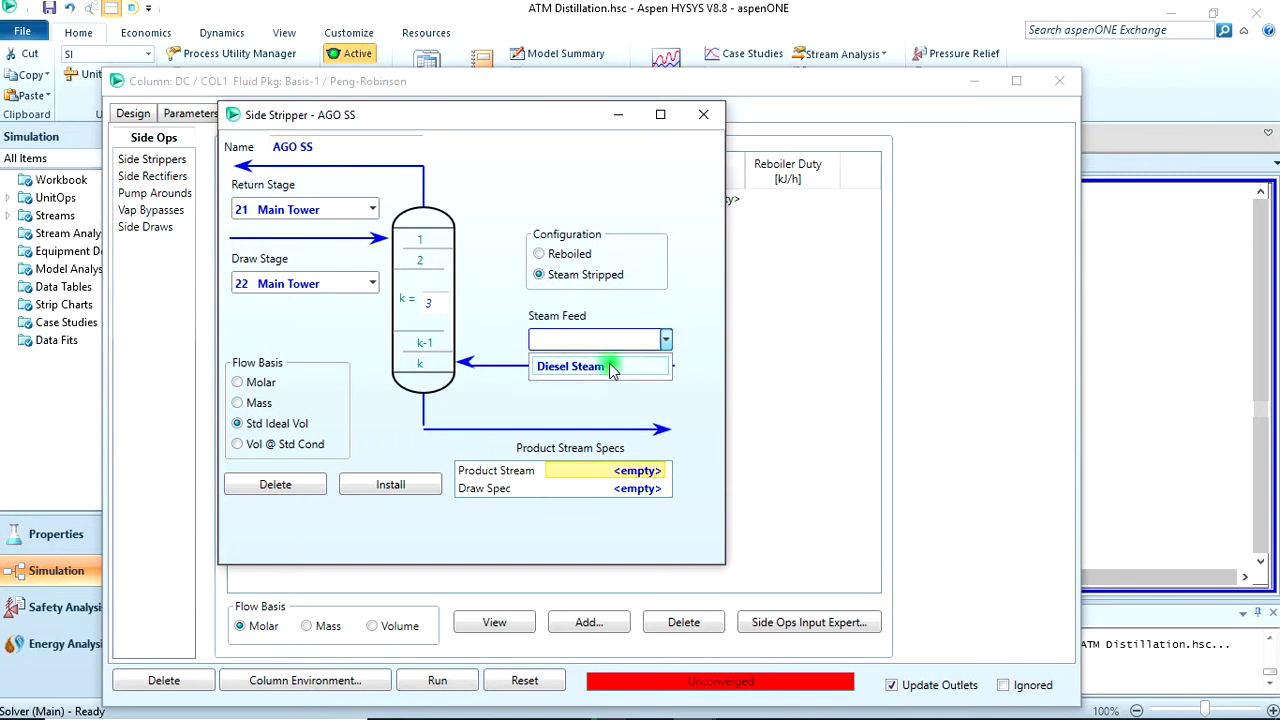
pyautogui.click(640, 412)
pyautogui.click(665, 340)
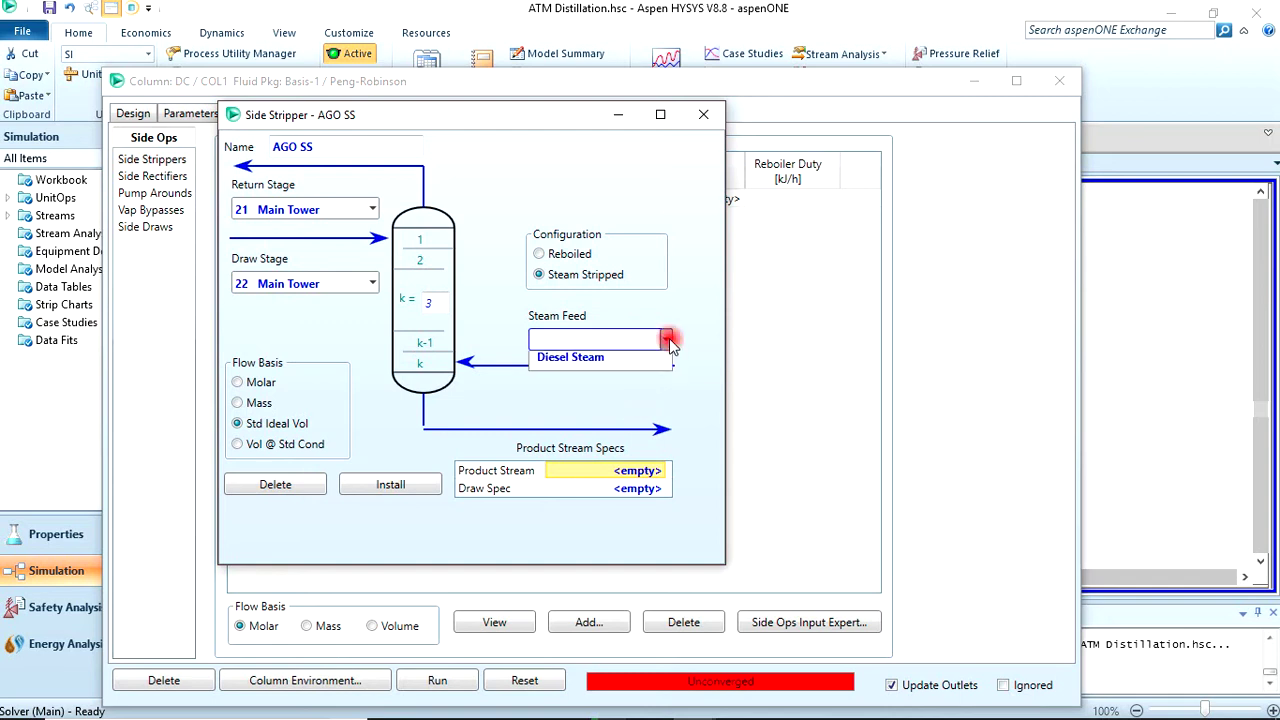
pyautogui.click(613, 415)
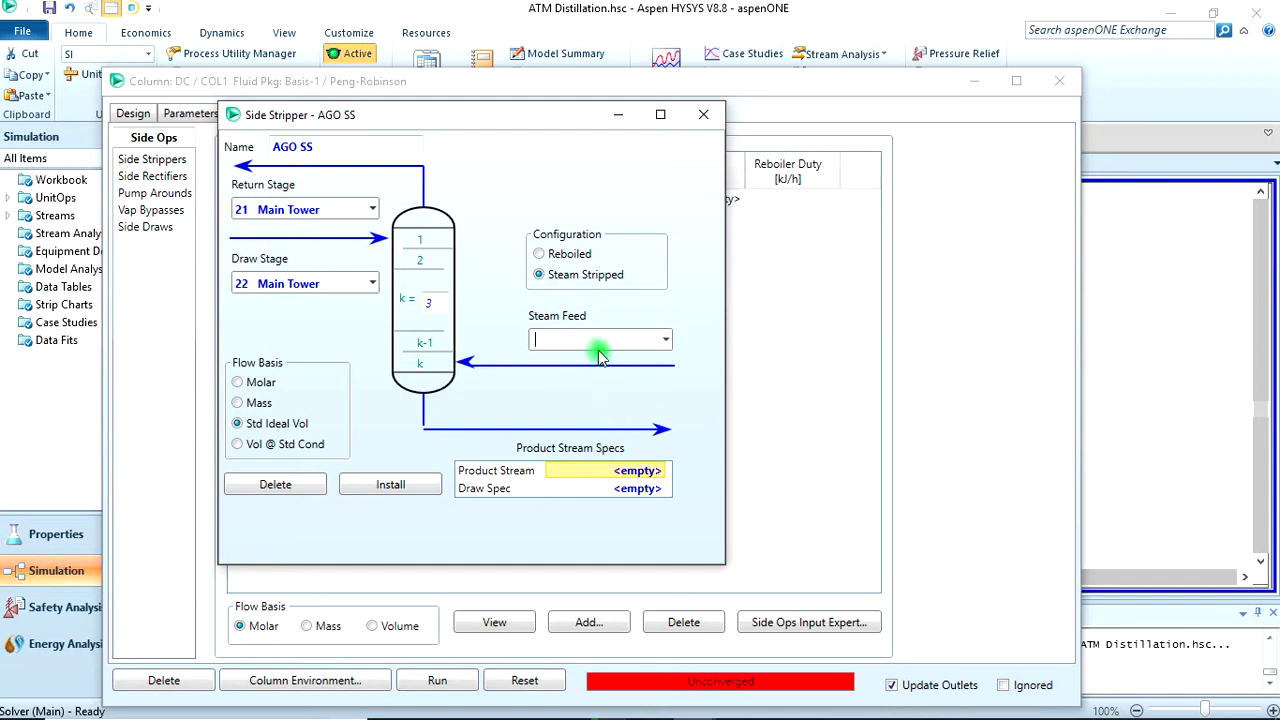
pyautogui.write('A')
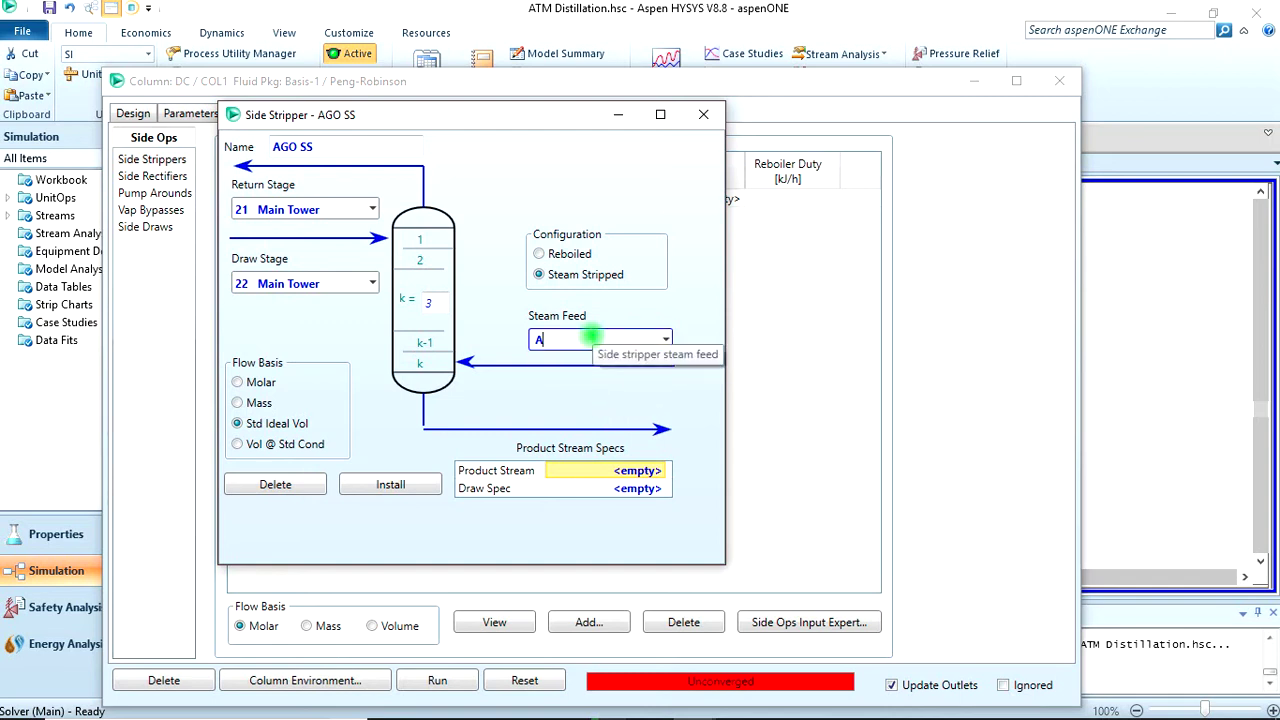
pyautogui.write('GO Steam')
# Name the AGO SS product stream AGO and set its draw spec to 30.69 m3/h.
pyautogui.click(656, 472)
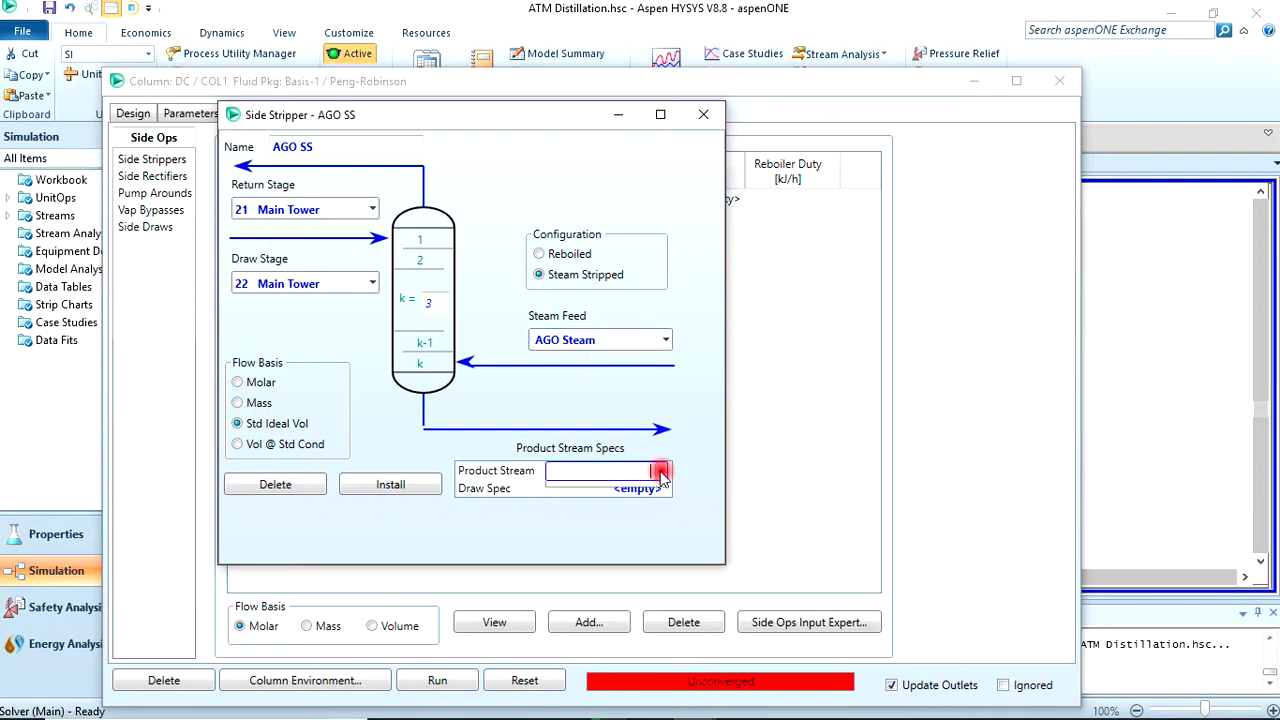
pyautogui.click(634, 475)
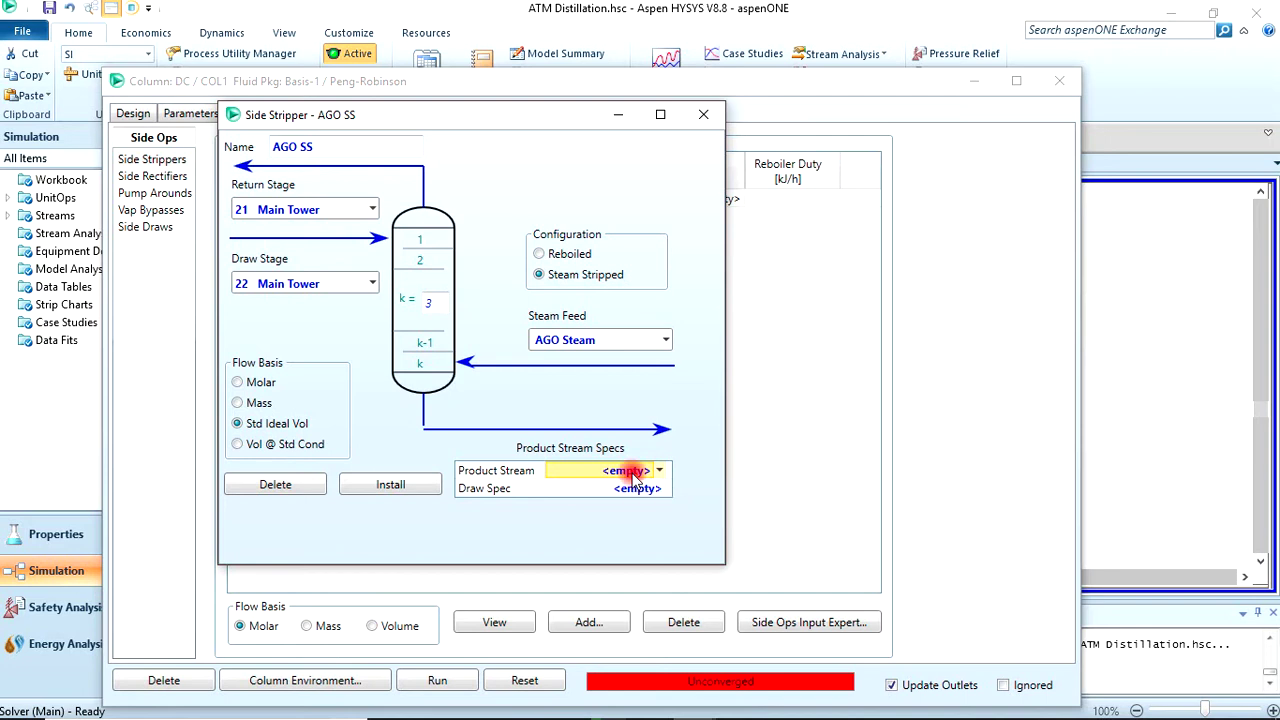
pyautogui.write('AGO')
pyautogui.press('Return')
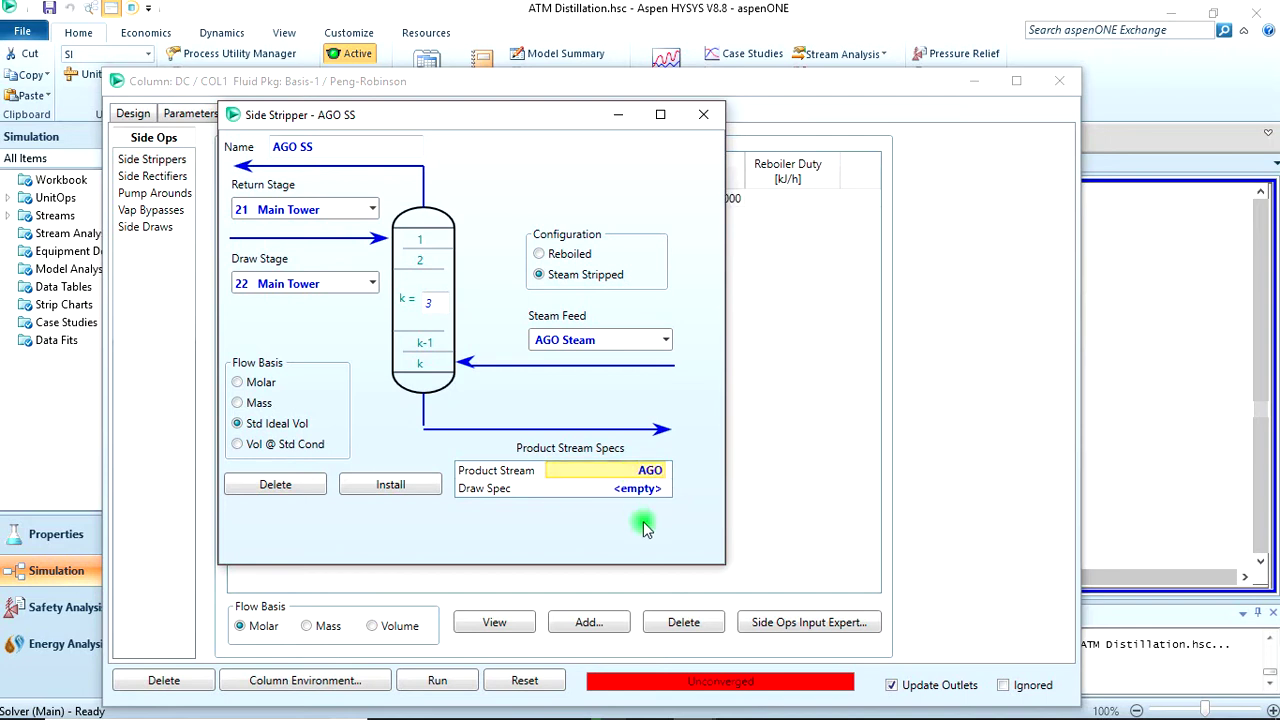
pyautogui.click(645, 490)
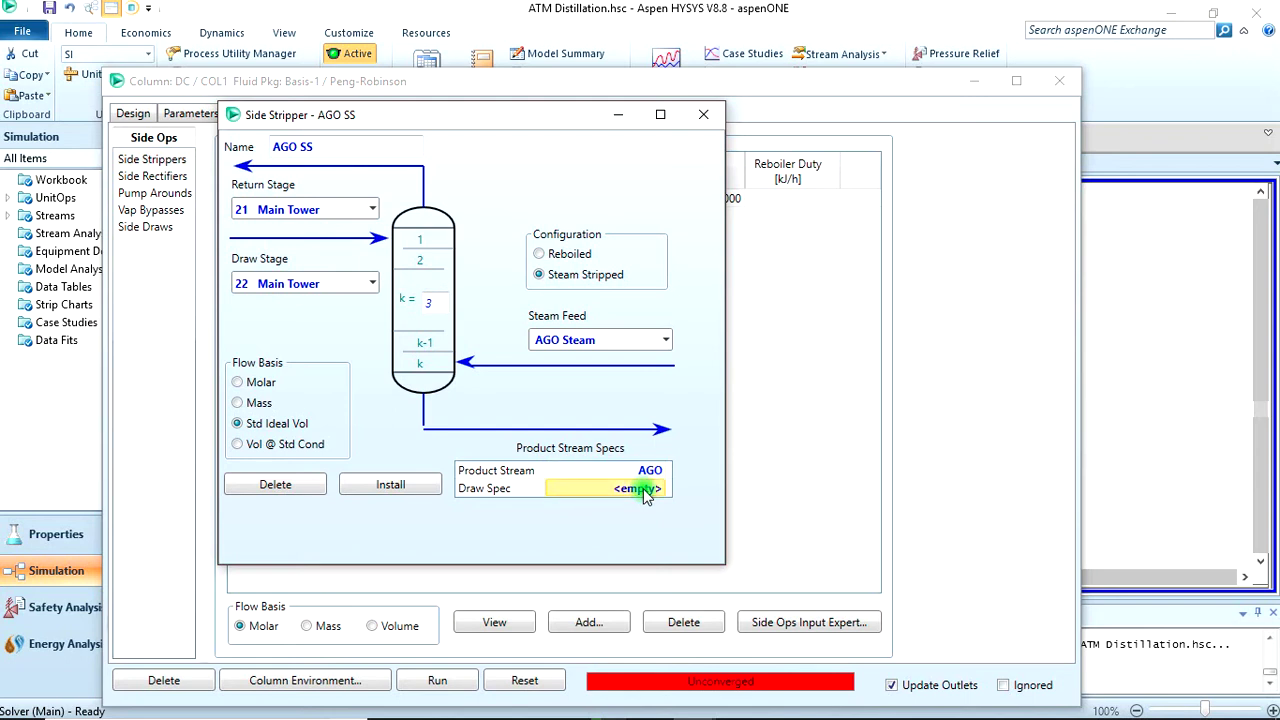
pyautogui.write('30.69')
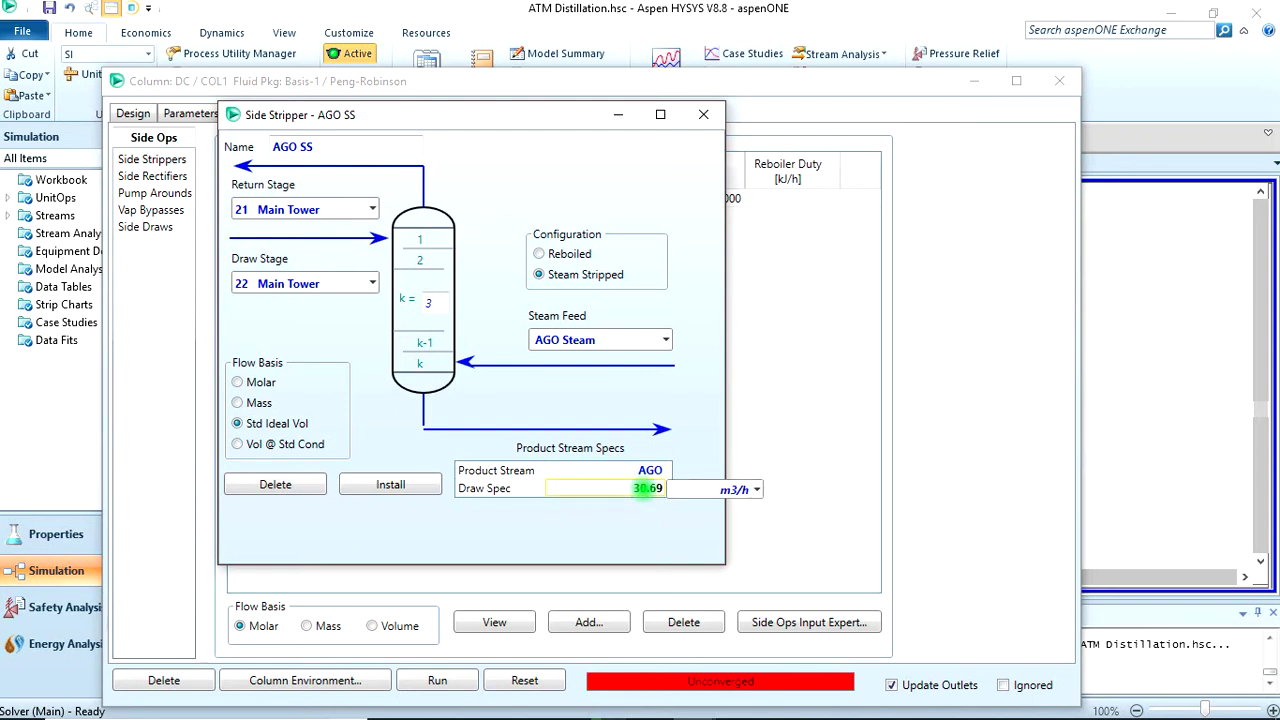
pyautogui.press('Return')
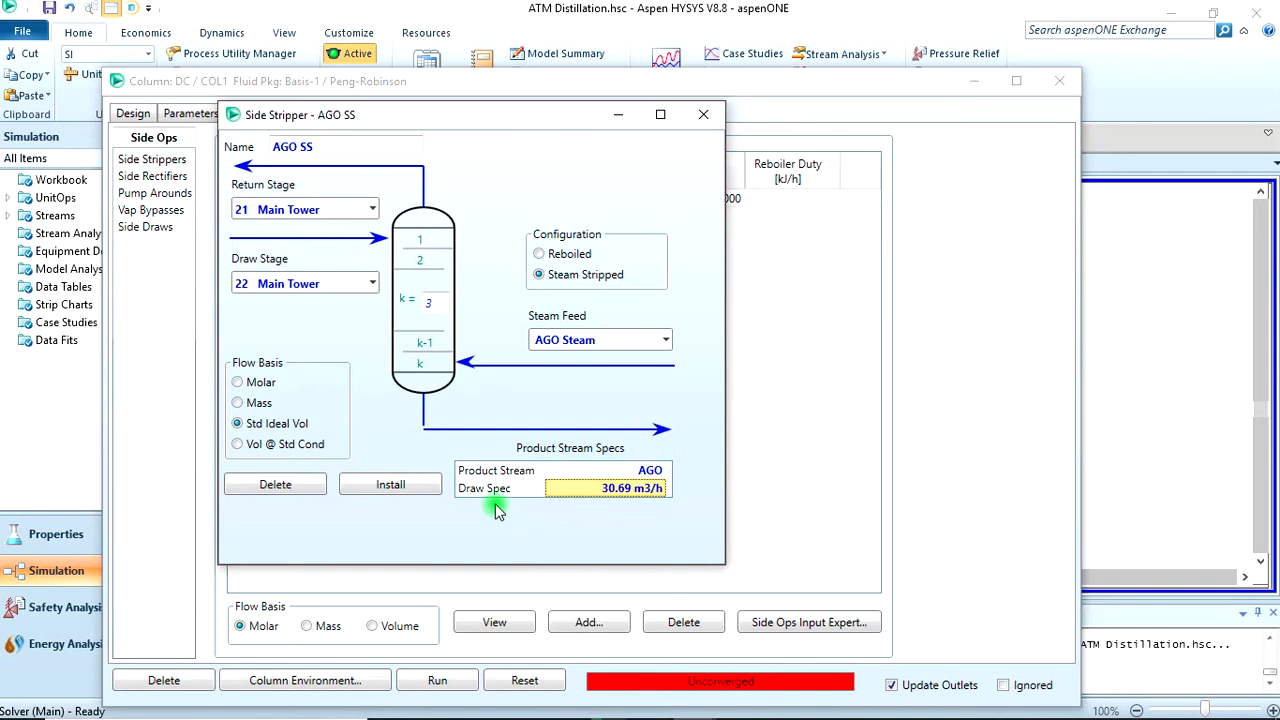
# Install the AGO SS side stripper and return to the main flowsheet.
pyautogui.click(414, 488)
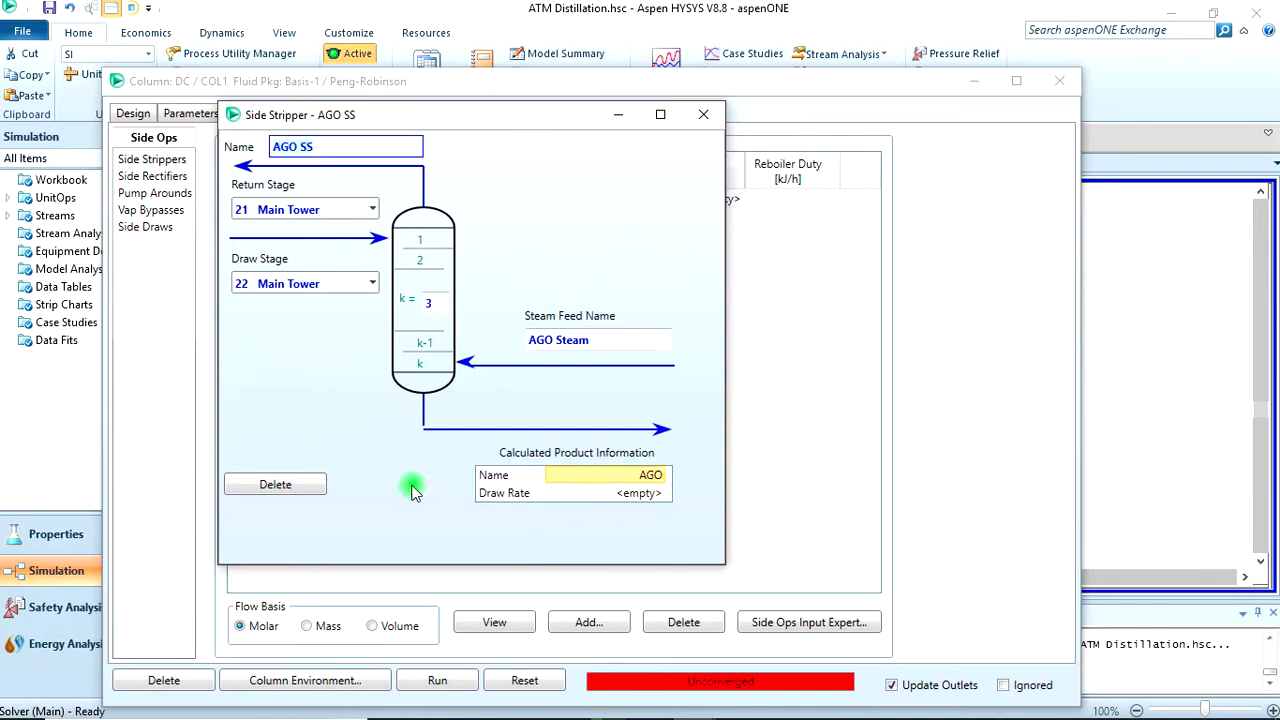
pyautogui.click(704, 114)
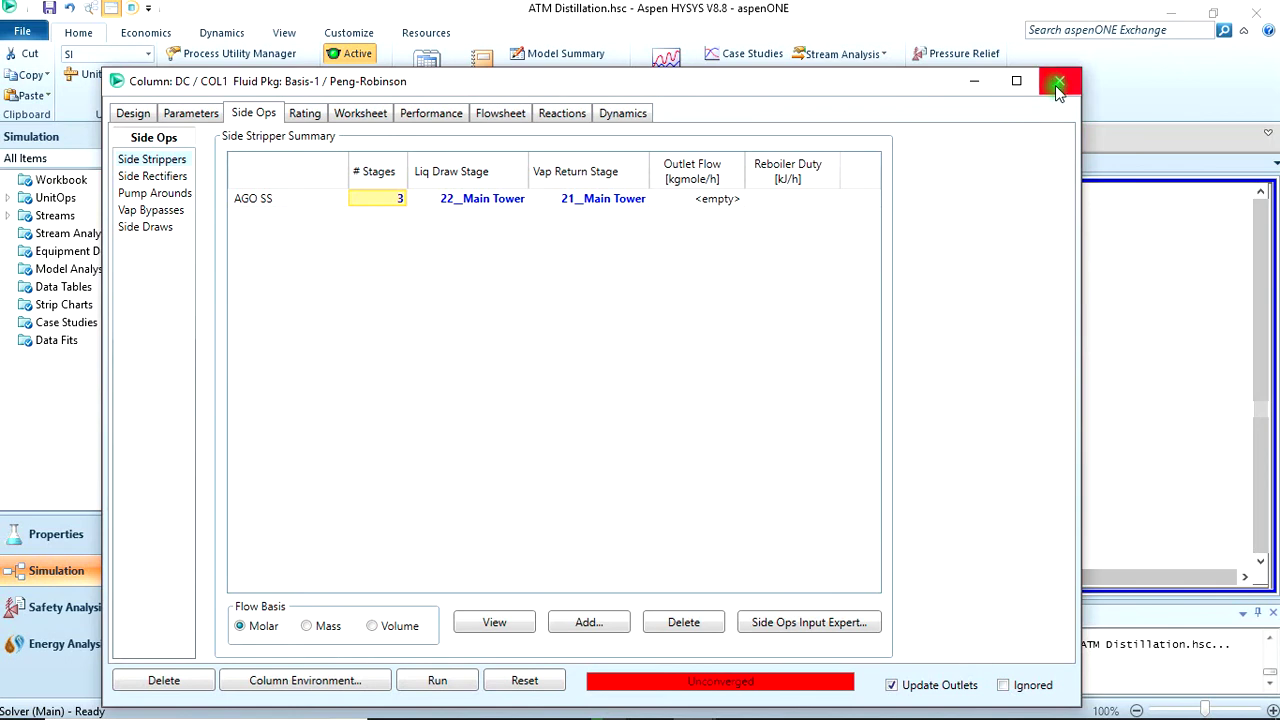
pyautogui.click(1055, 83)
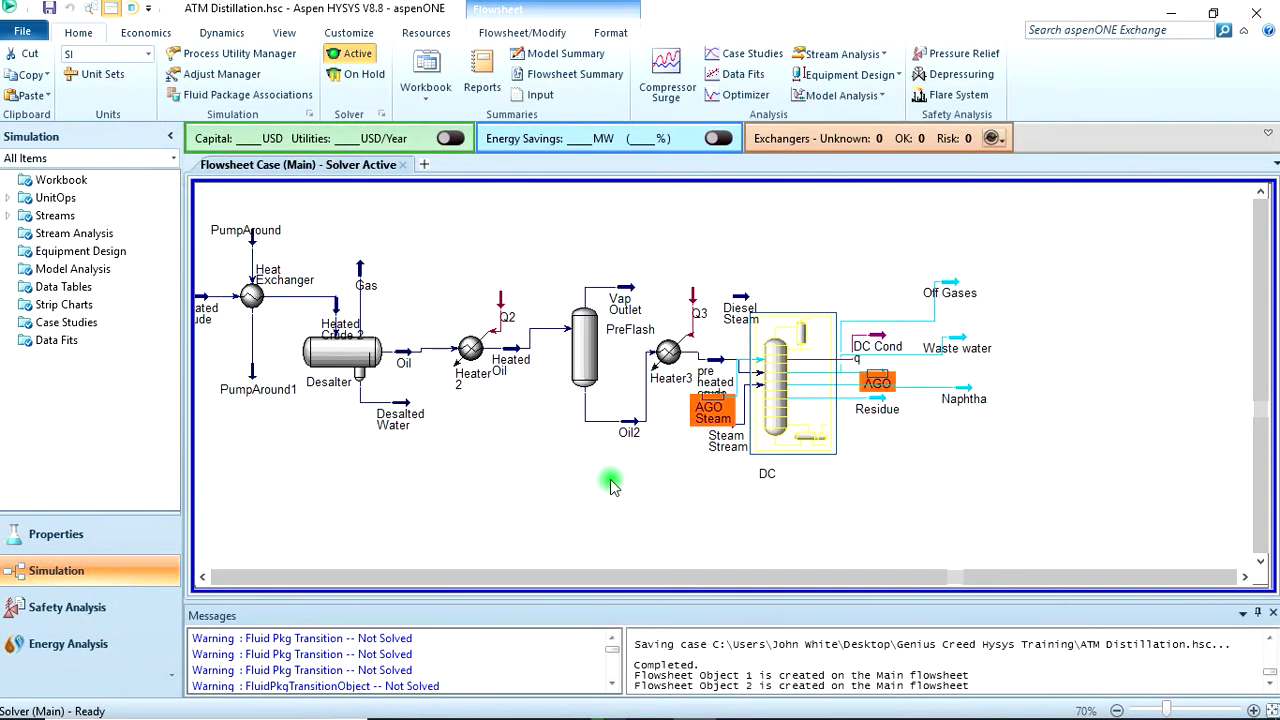
# Set the AGO Steam stream's temperature to 150 C, pressure to 350 kPa and mass flow to 1150 kg/h.
pyautogui.moveTo(716, 399)
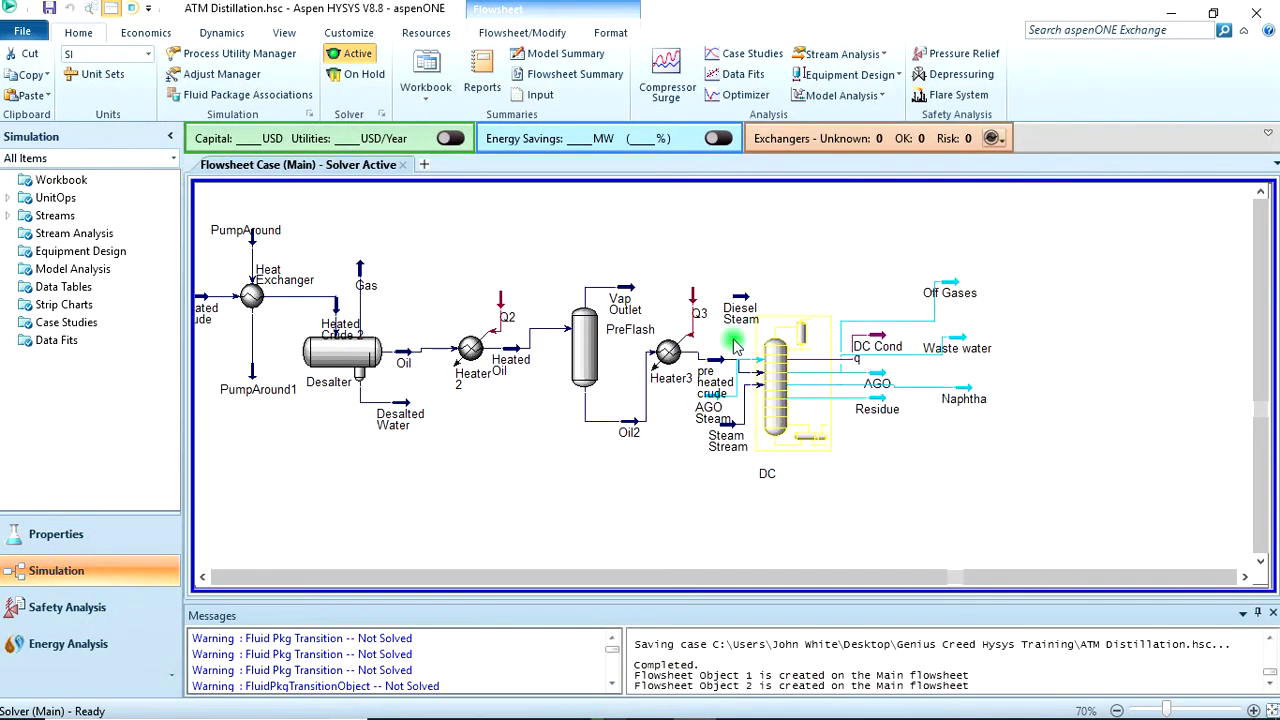
pyautogui.doubleClick(714, 405)
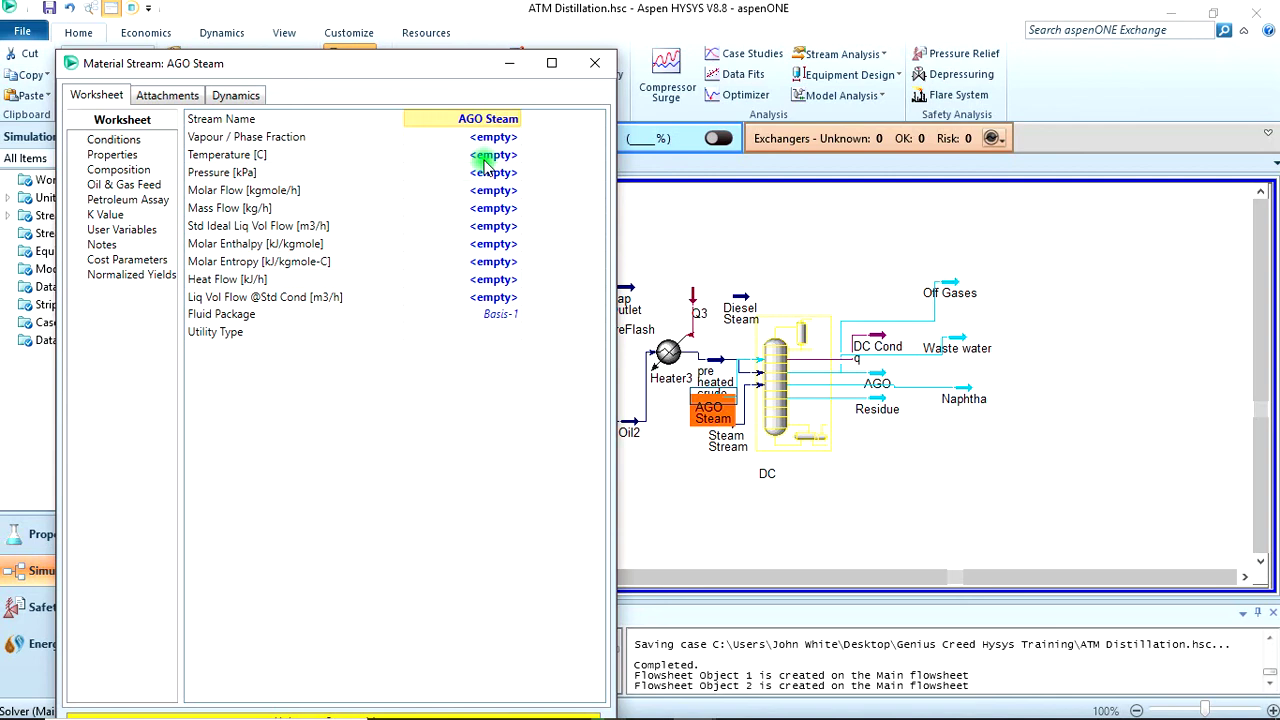
pyautogui.click(483, 158)
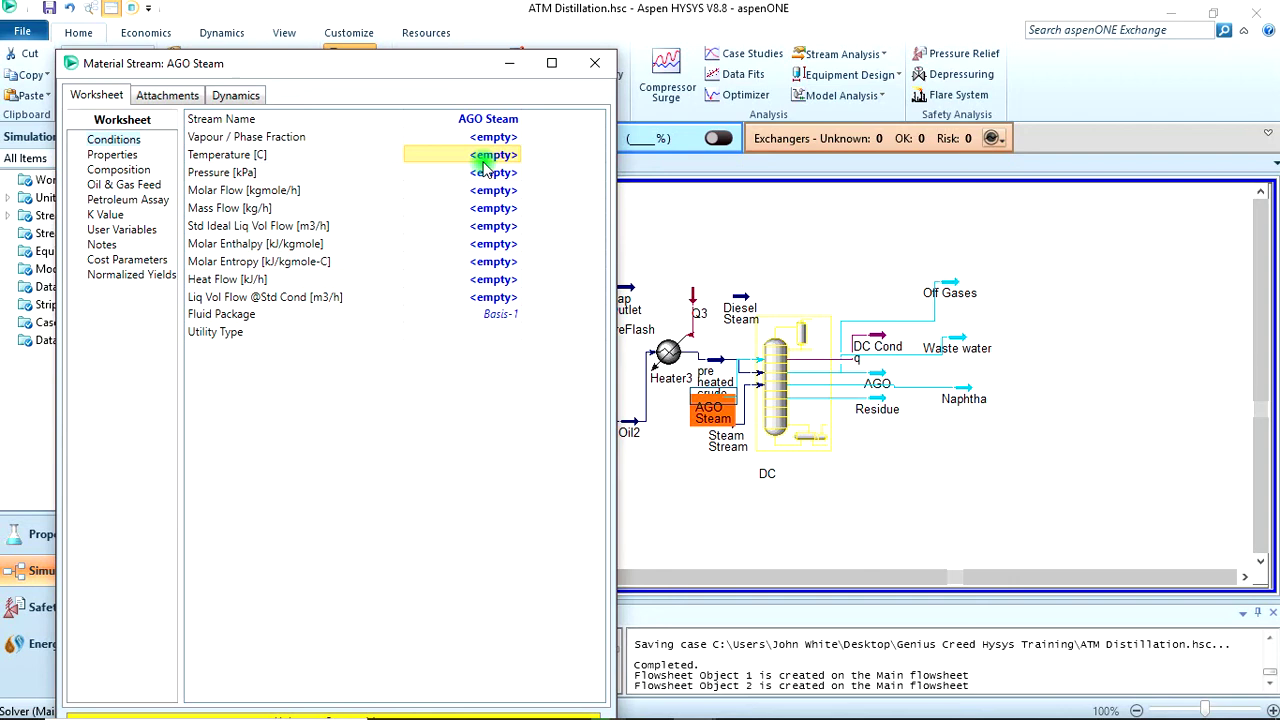
pyautogui.click(479, 158)
pyautogui.click(479, 157)
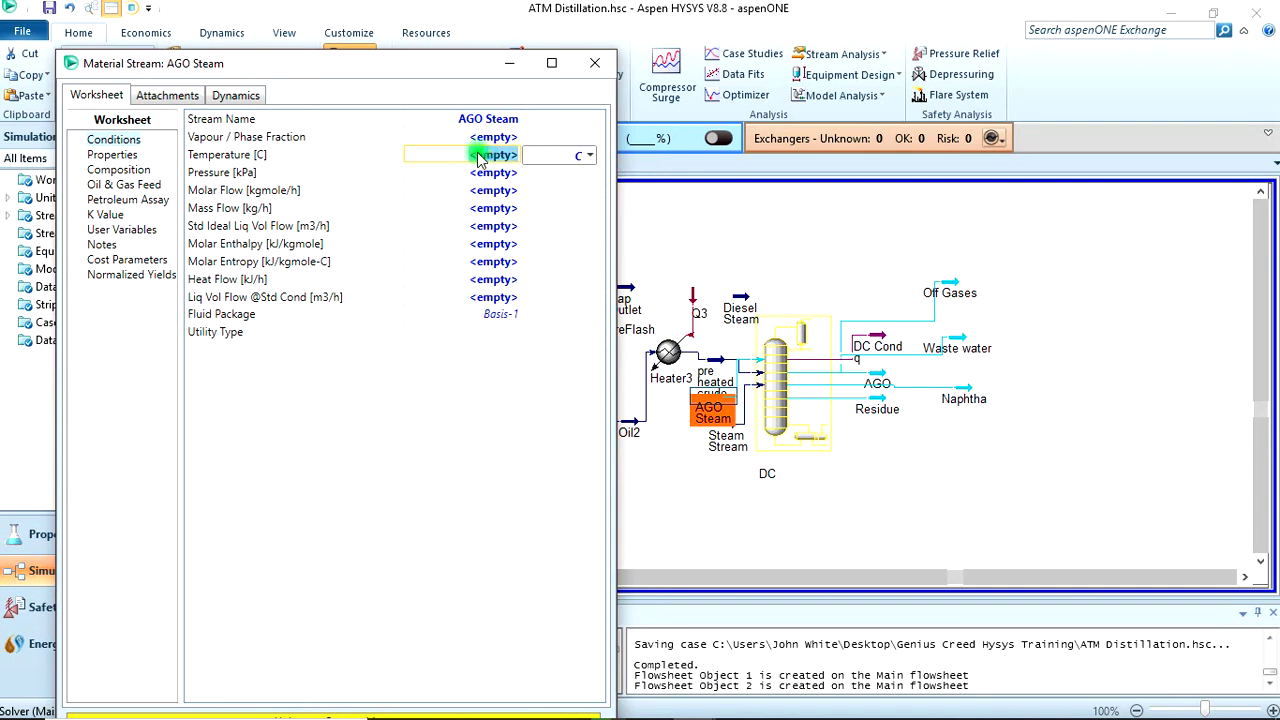
pyautogui.write('150')
pyautogui.press('Return')
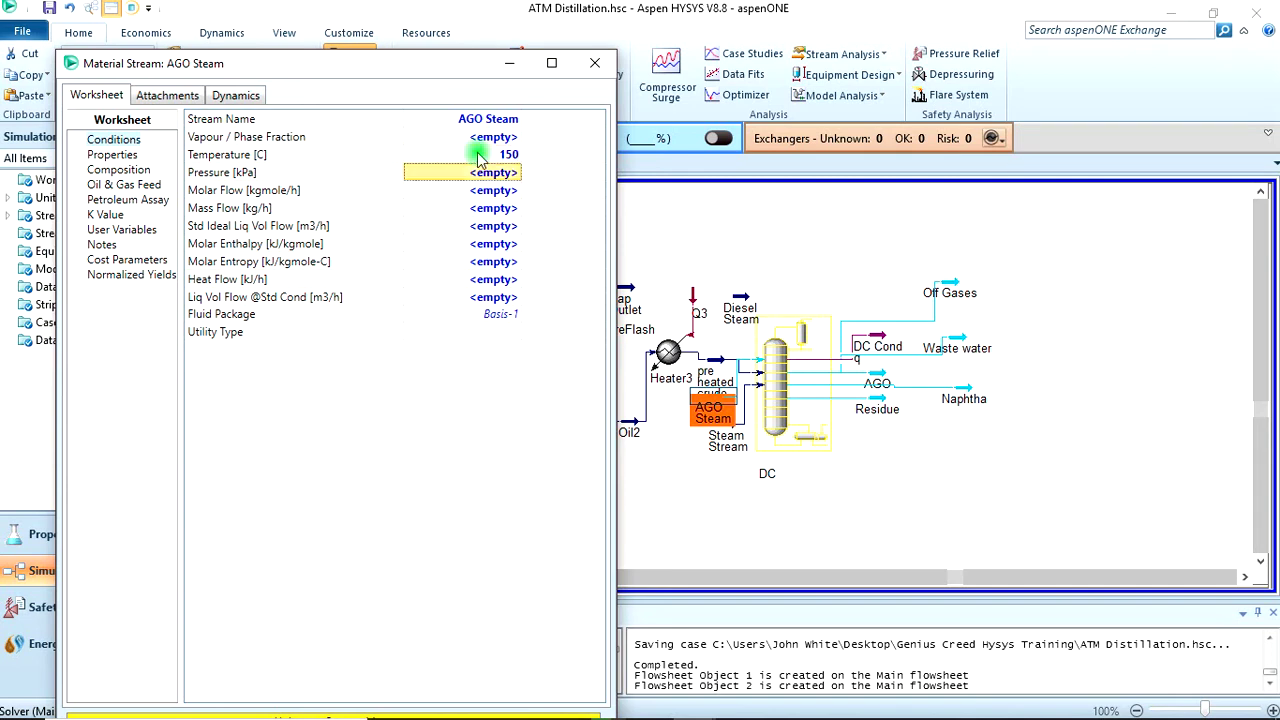
pyautogui.write('3')
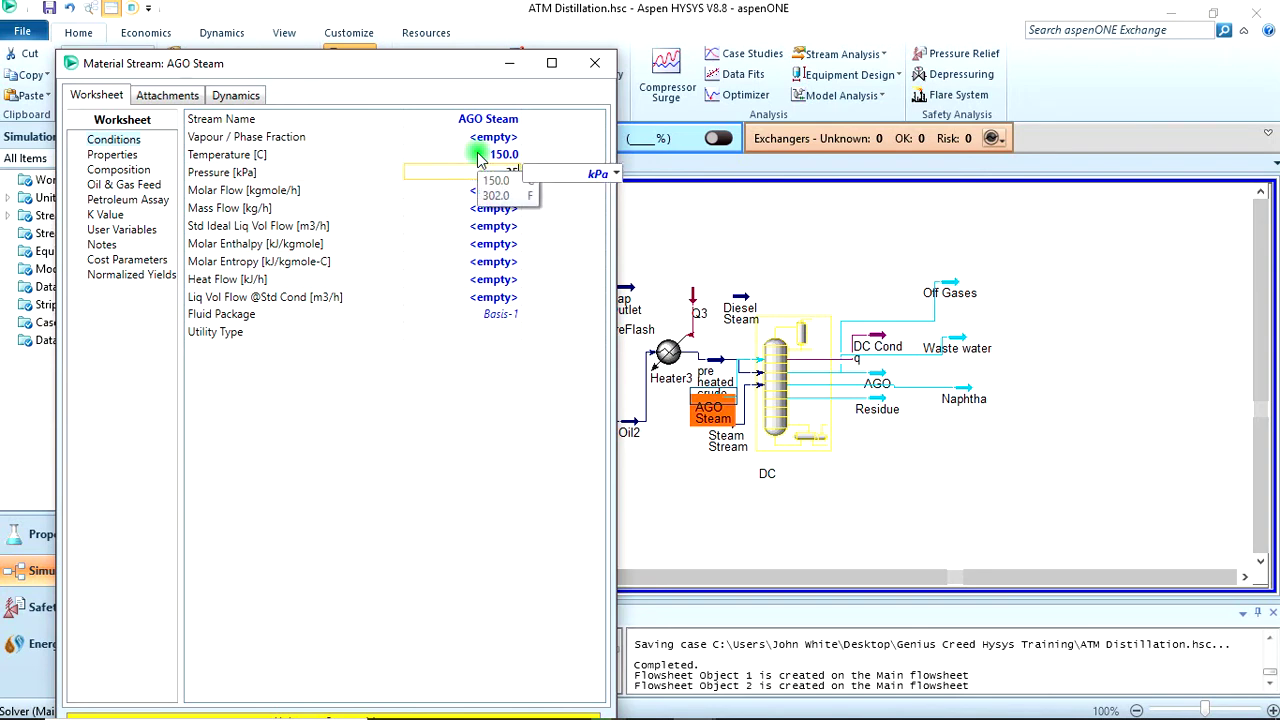
pyautogui.write('50')
pyautogui.press('Return')
pyautogui.press('Down')
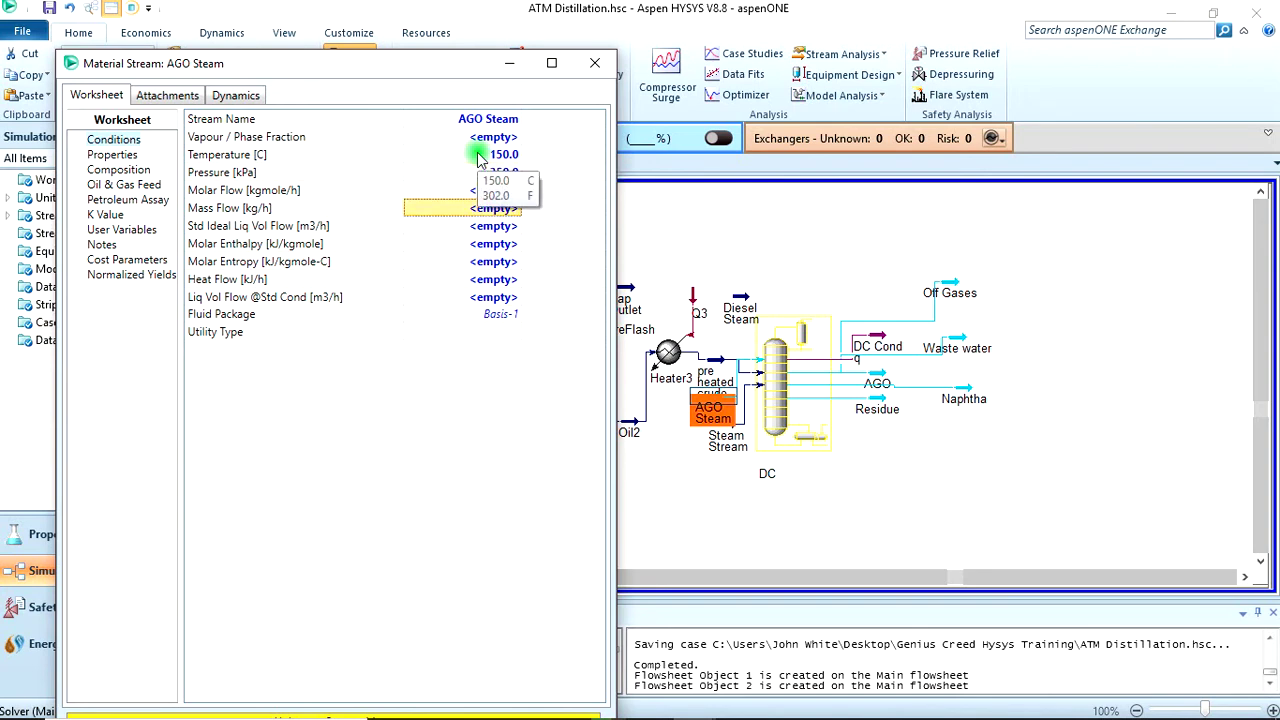
pyautogui.write('1150')
pyautogui.press('Return')
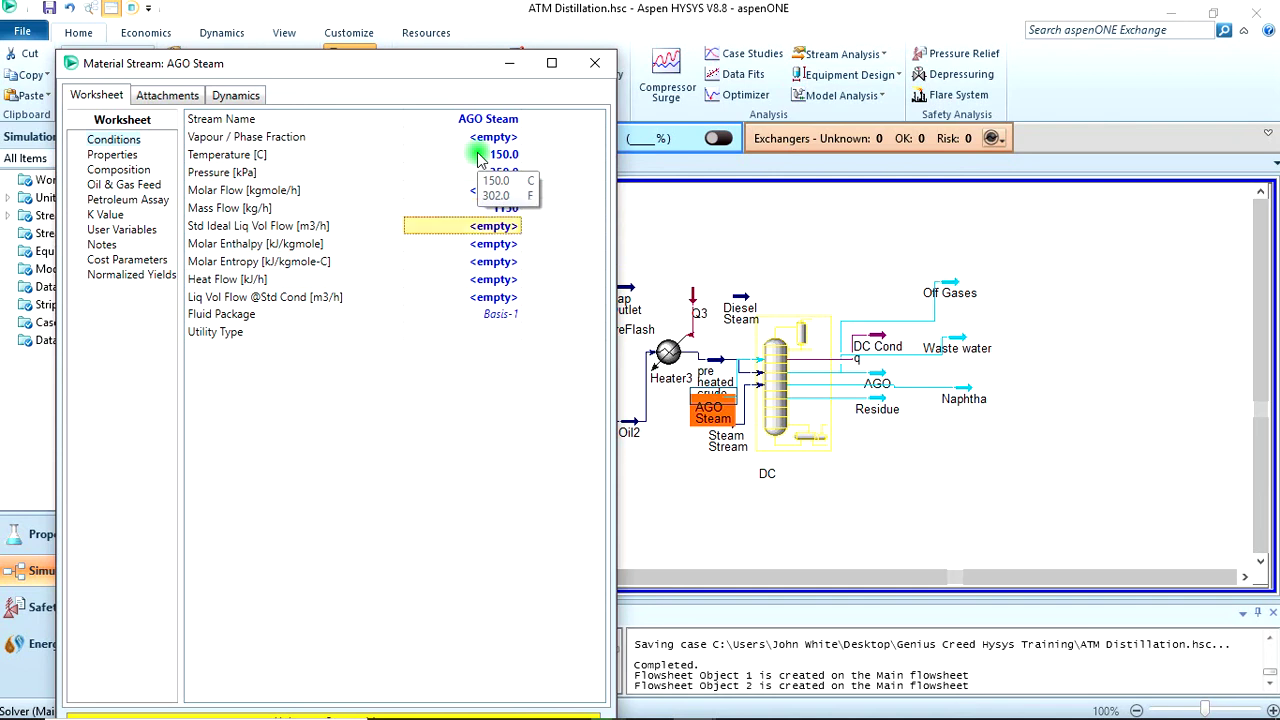
# Define the AGO Steam composition as pure water with an H2O mole fraction of 1.
pyautogui.click(140, 170)
pyautogui.scroll(-6, 505, 470)
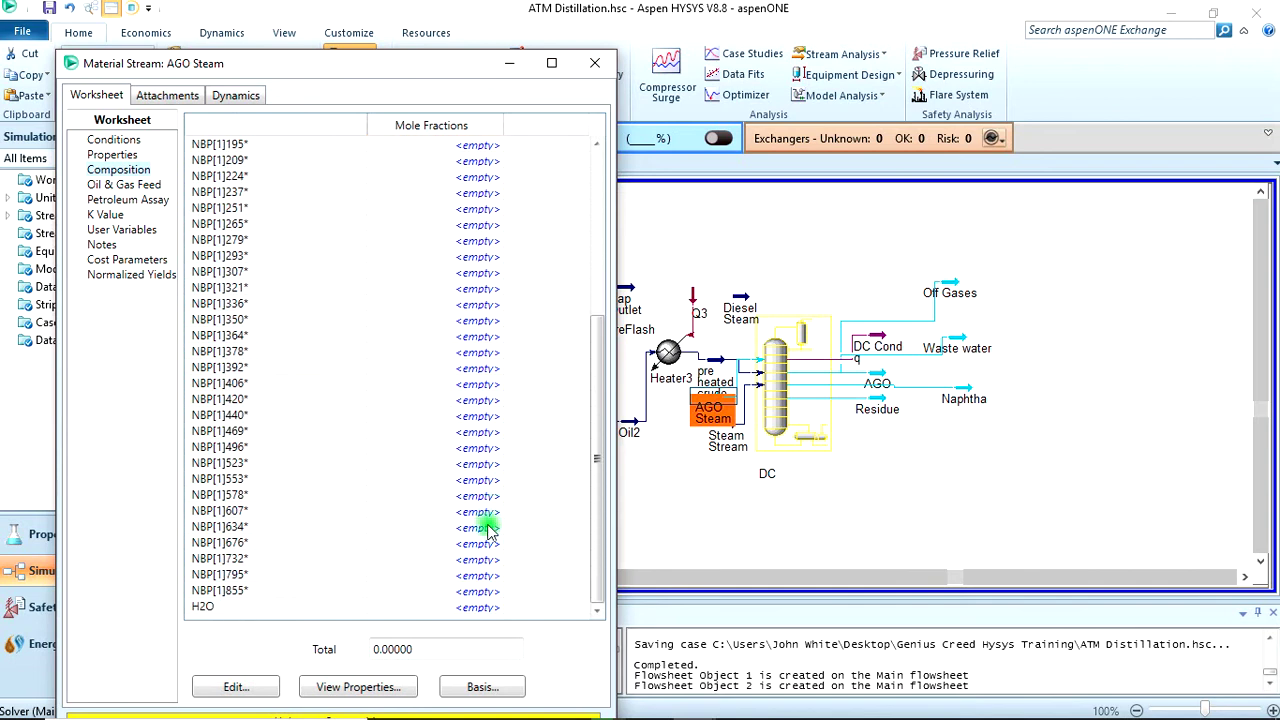
pyautogui.click(476, 608)
pyautogui.write('1')
pyautogui.press('Return')
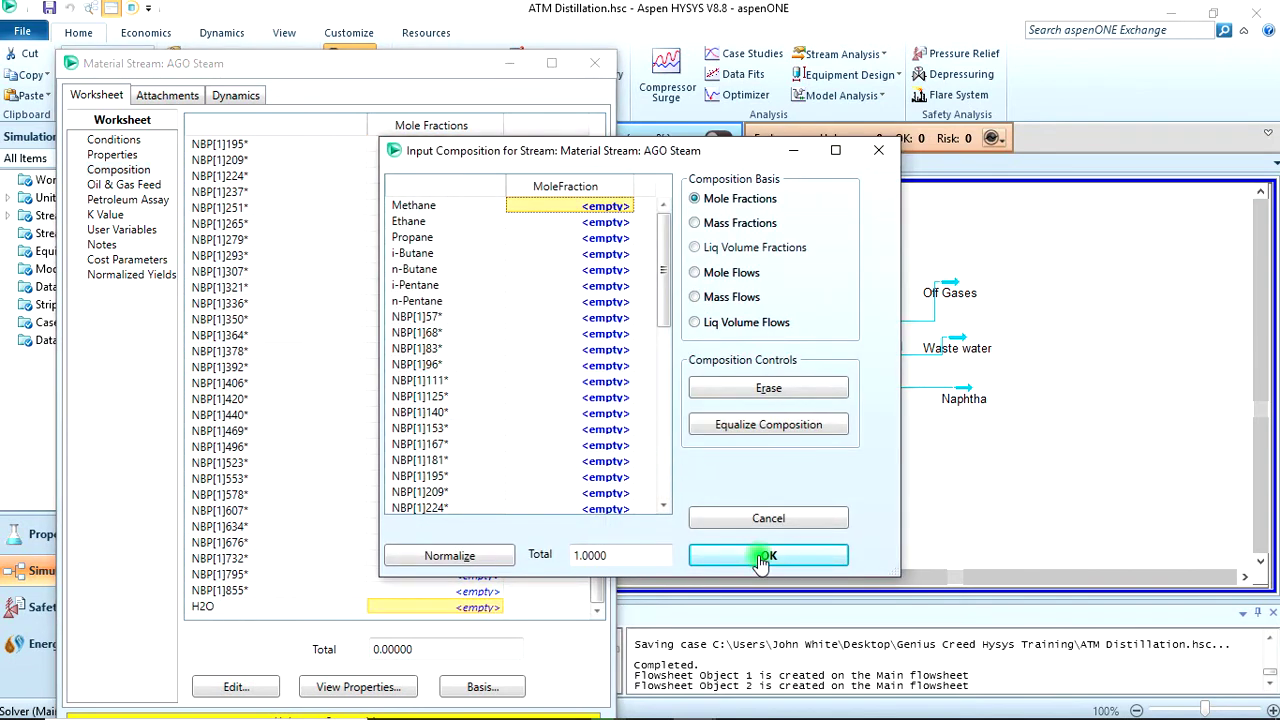
pyautogui.click(766, 553)
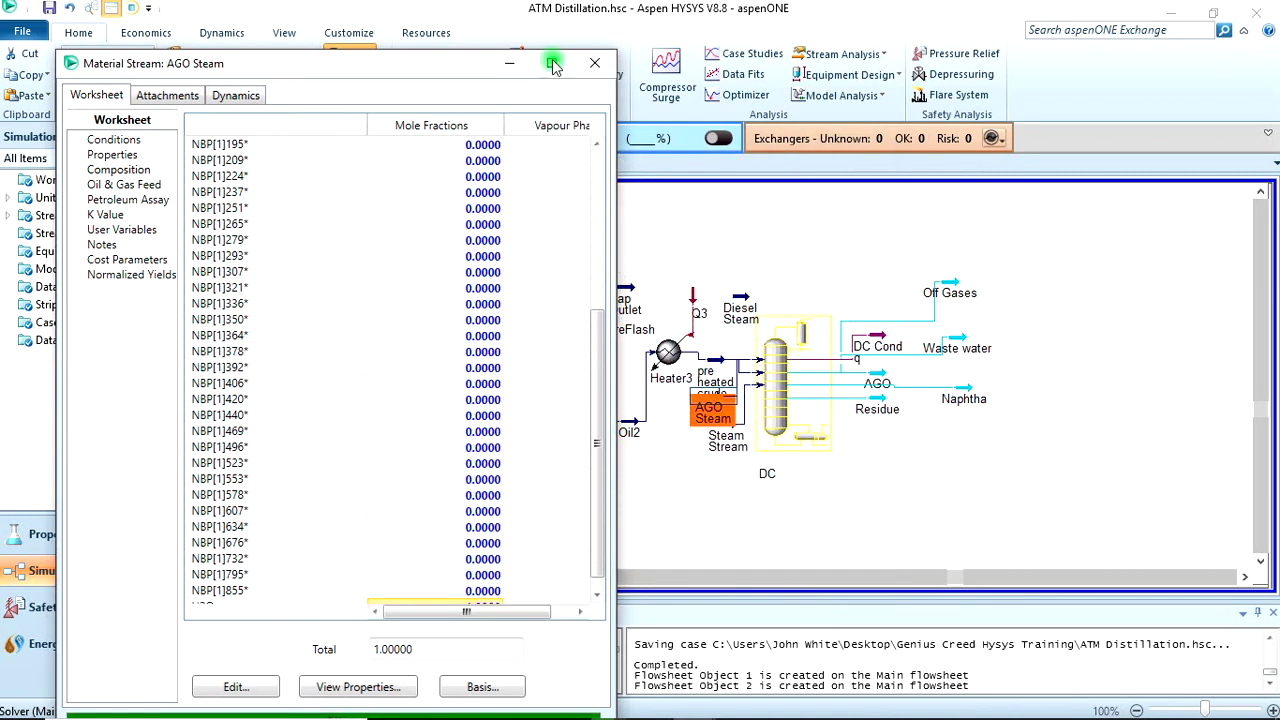
pyautogui.click(594, 63)
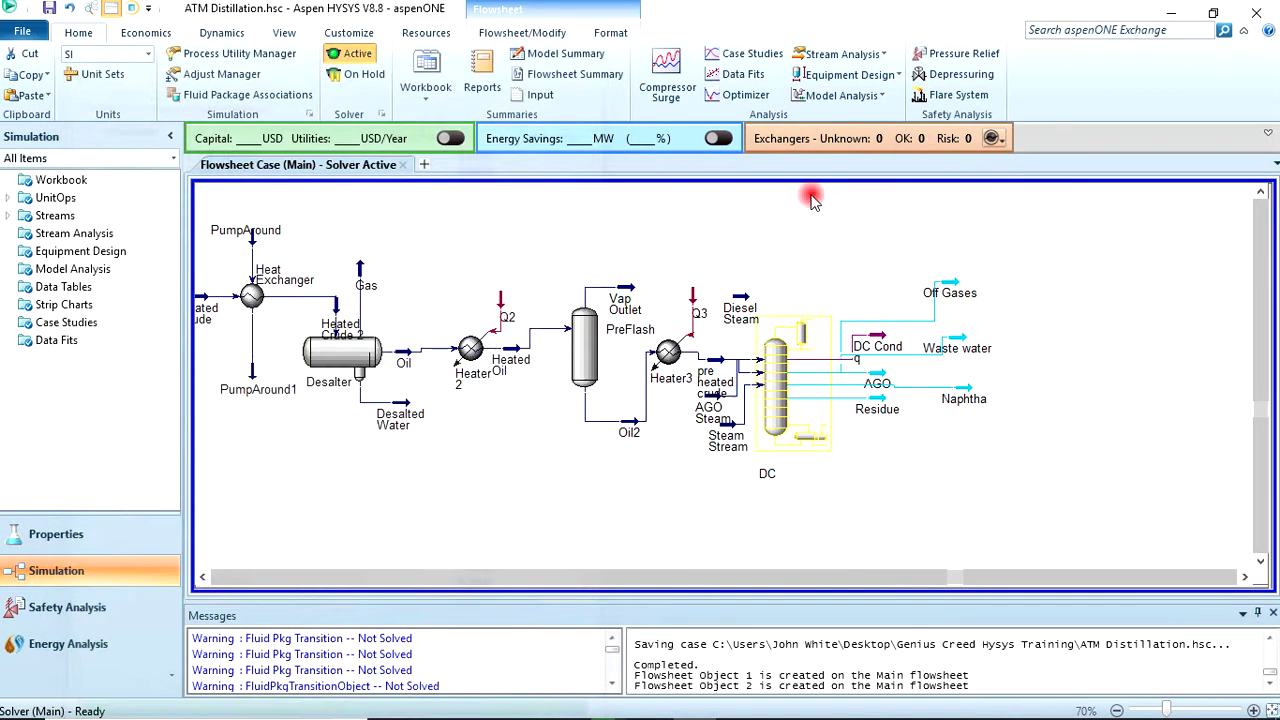
# Run the DC column, and switch the flowsheet solver to On Hold and back to Active.
pyautogui.doubleClick(776, 390)
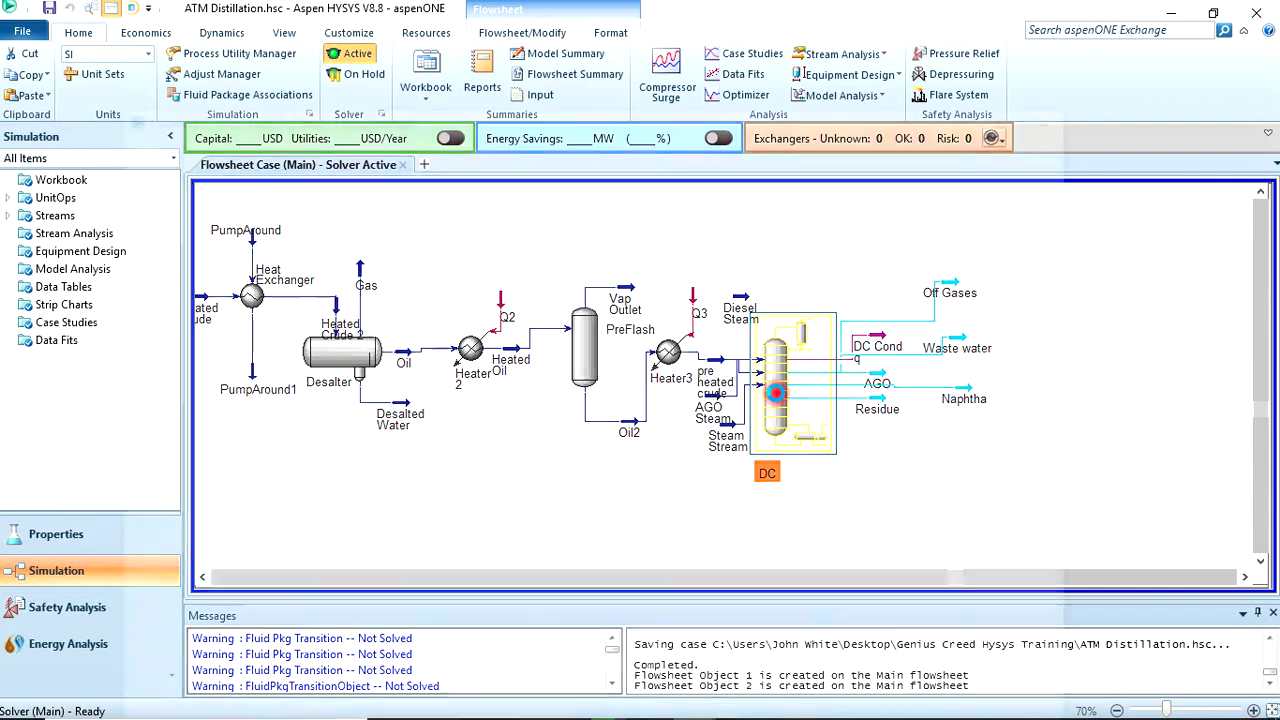
pyautogui.moveTo(606, 114); pyautogui.dragTo(592, 48)
pyautogui.click(428, 650)
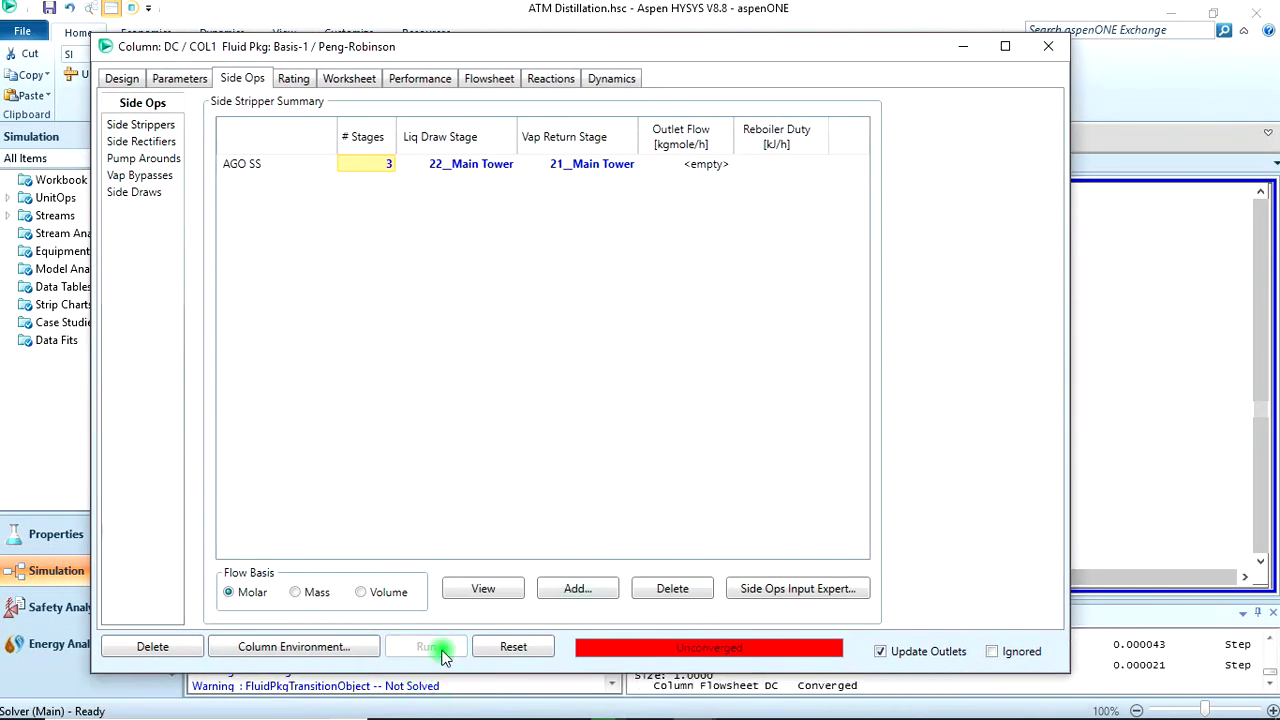
pyautogui.click(1054, 47)
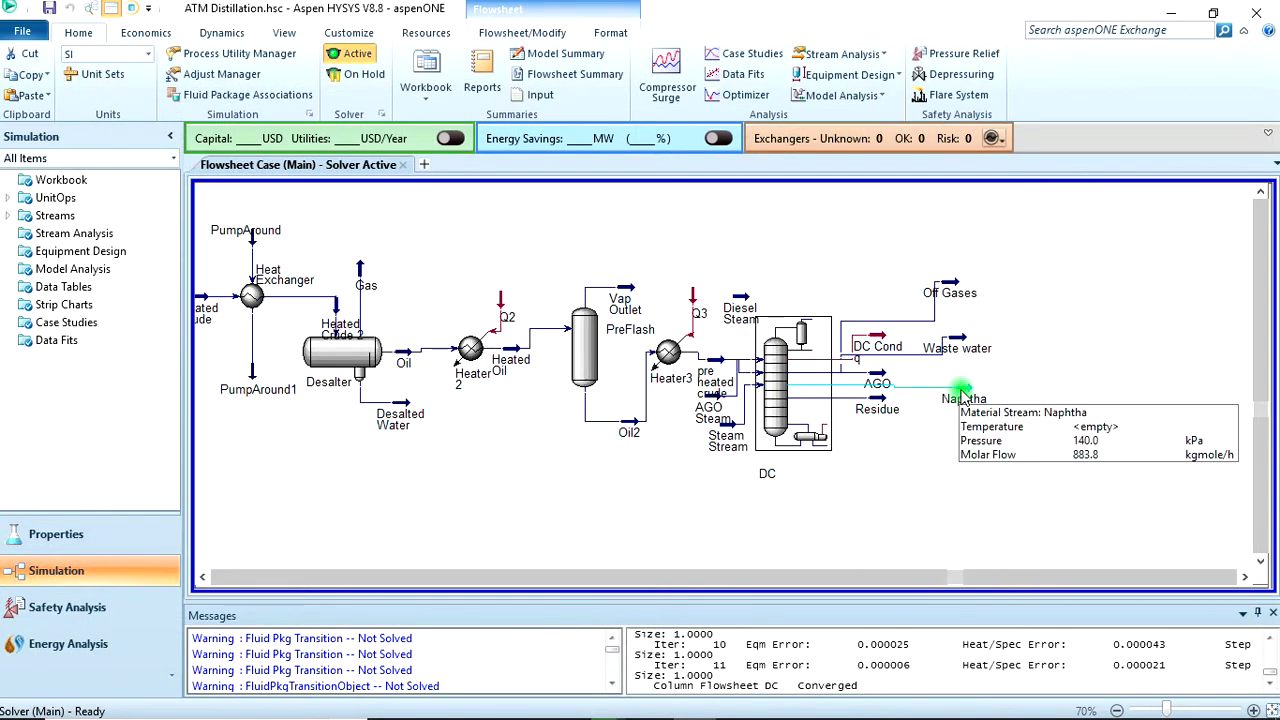
pyautogui.click(360, 74)
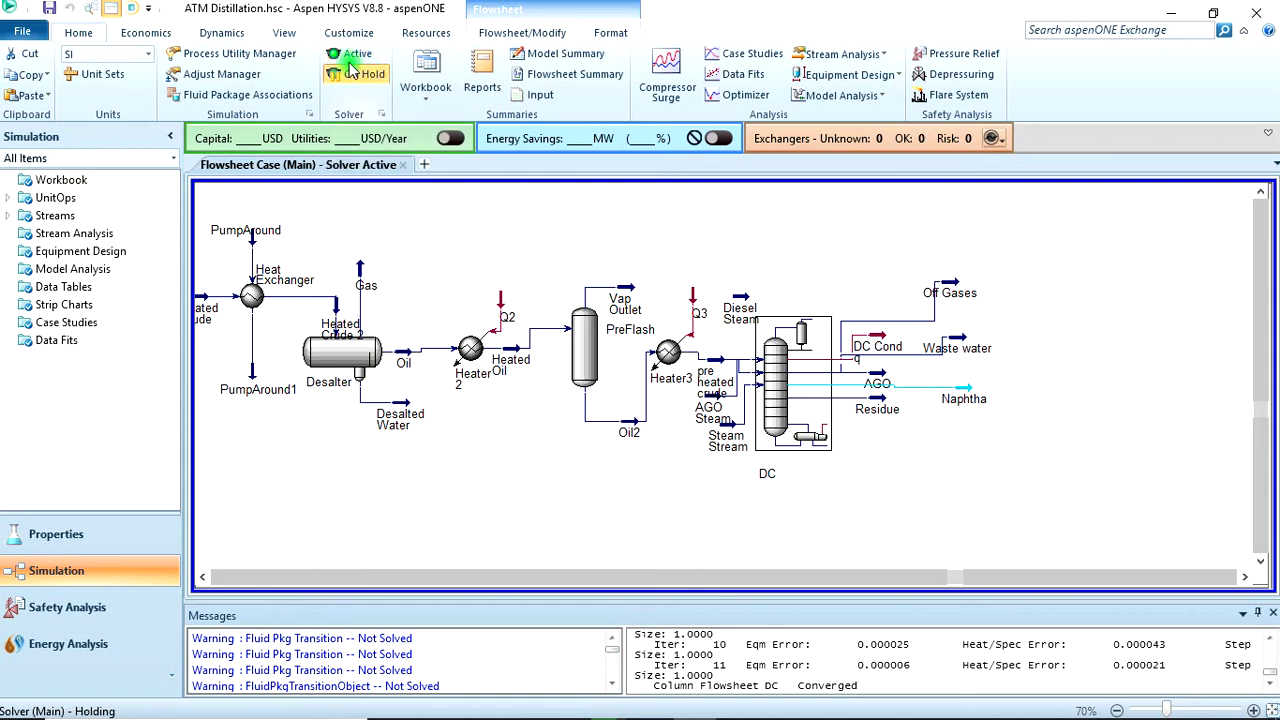
pyautogui.click(352, 56)
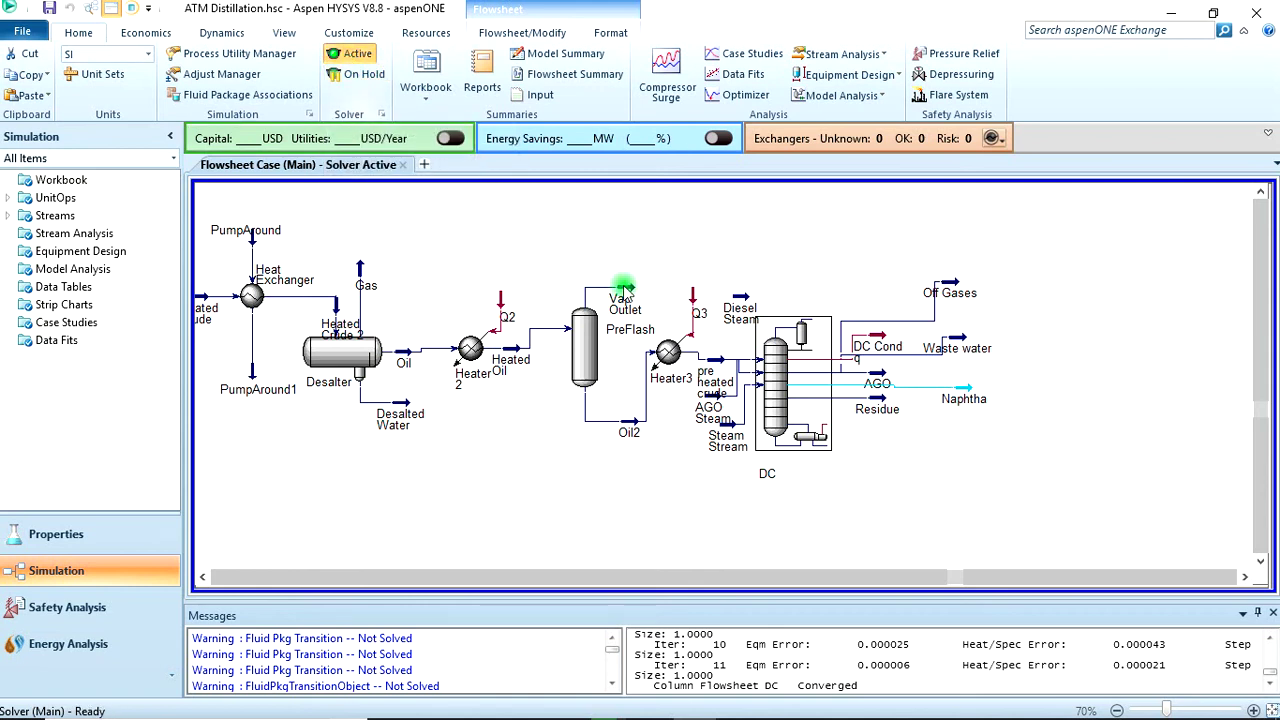
# Rerun the DC column calculation and return to the main flowsheet.
pyautogui.doubleClick(804, 396)
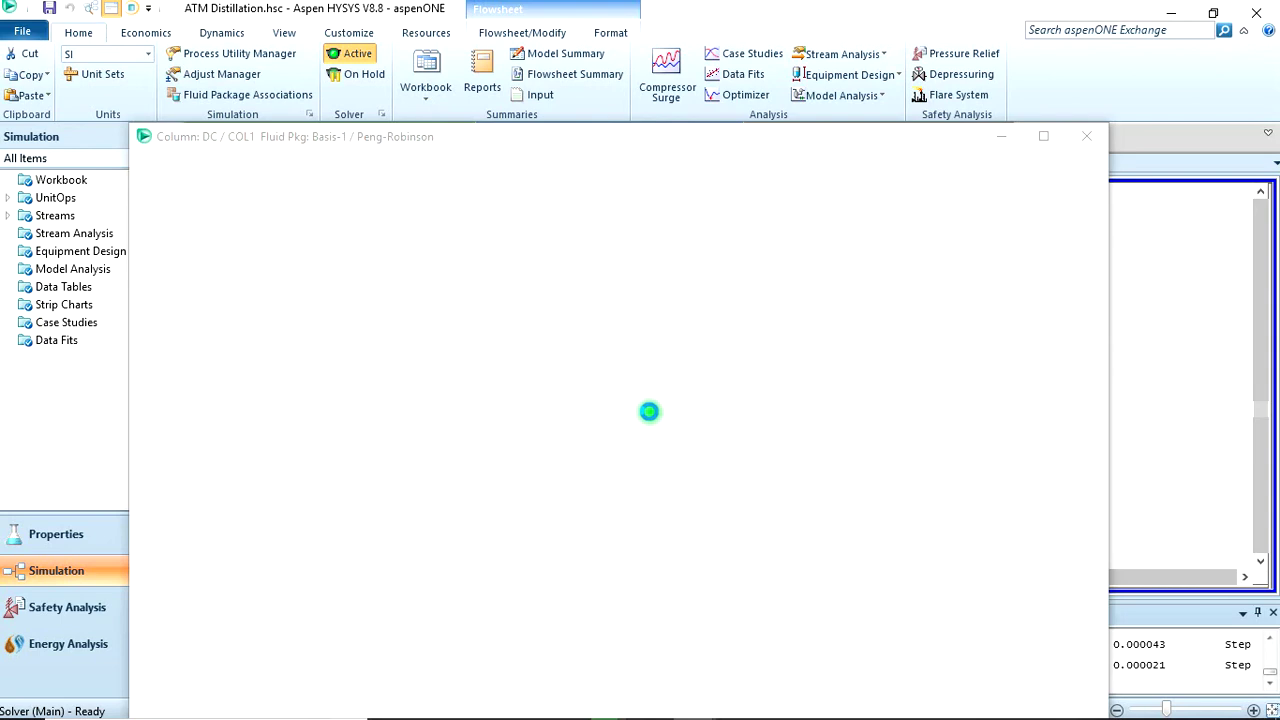
pyautogui.moveTo(597, 133); pyautogui.dragTo(596, 72)
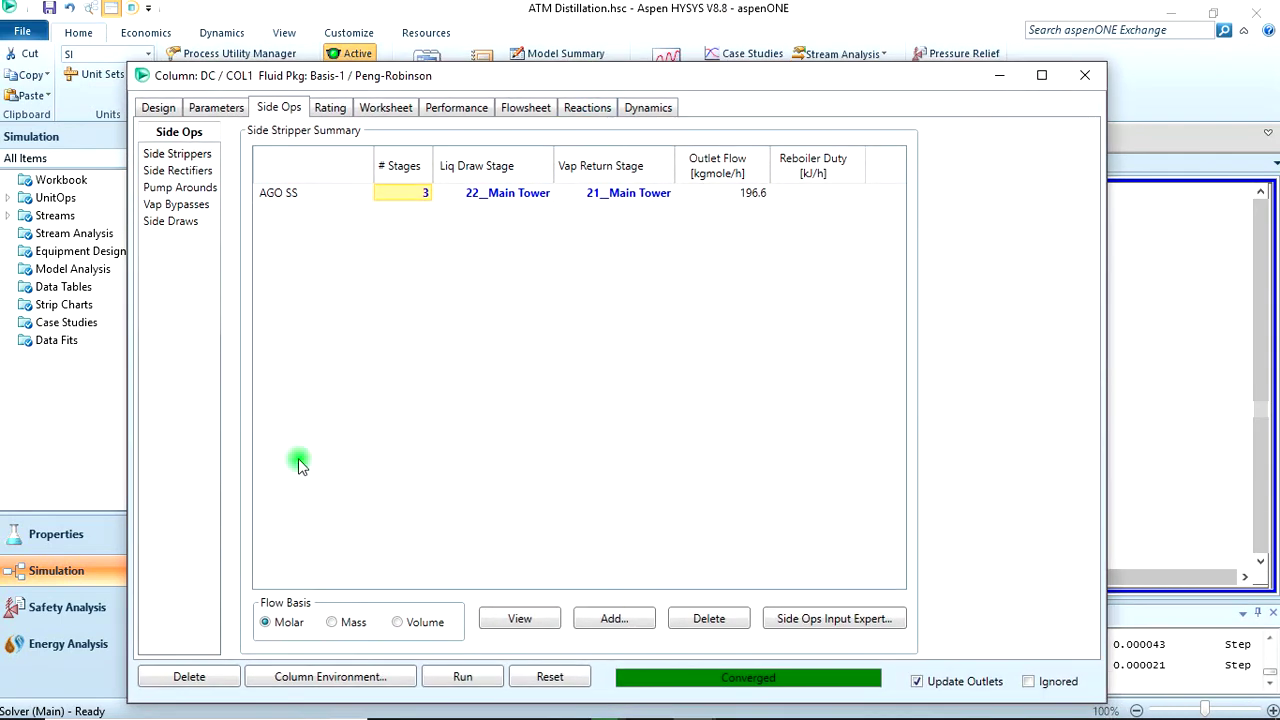
pyautogui.click(163, 107)
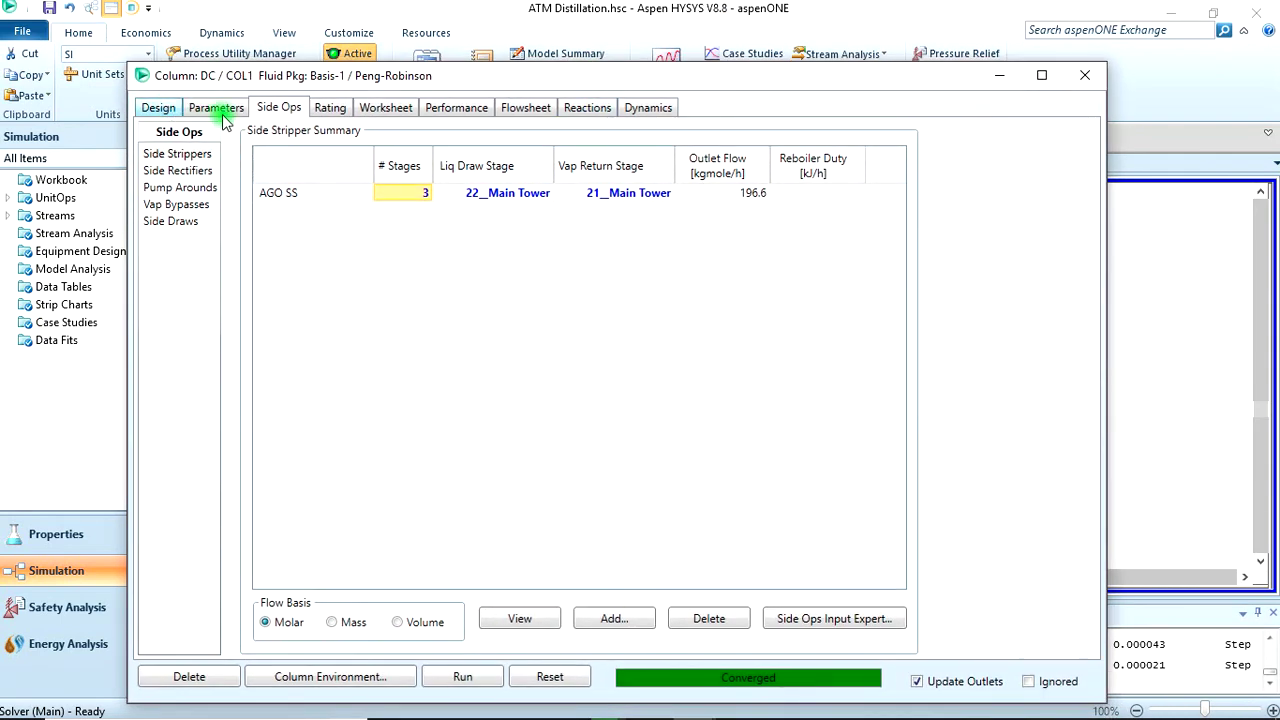
pyautogui.click(468, 678)
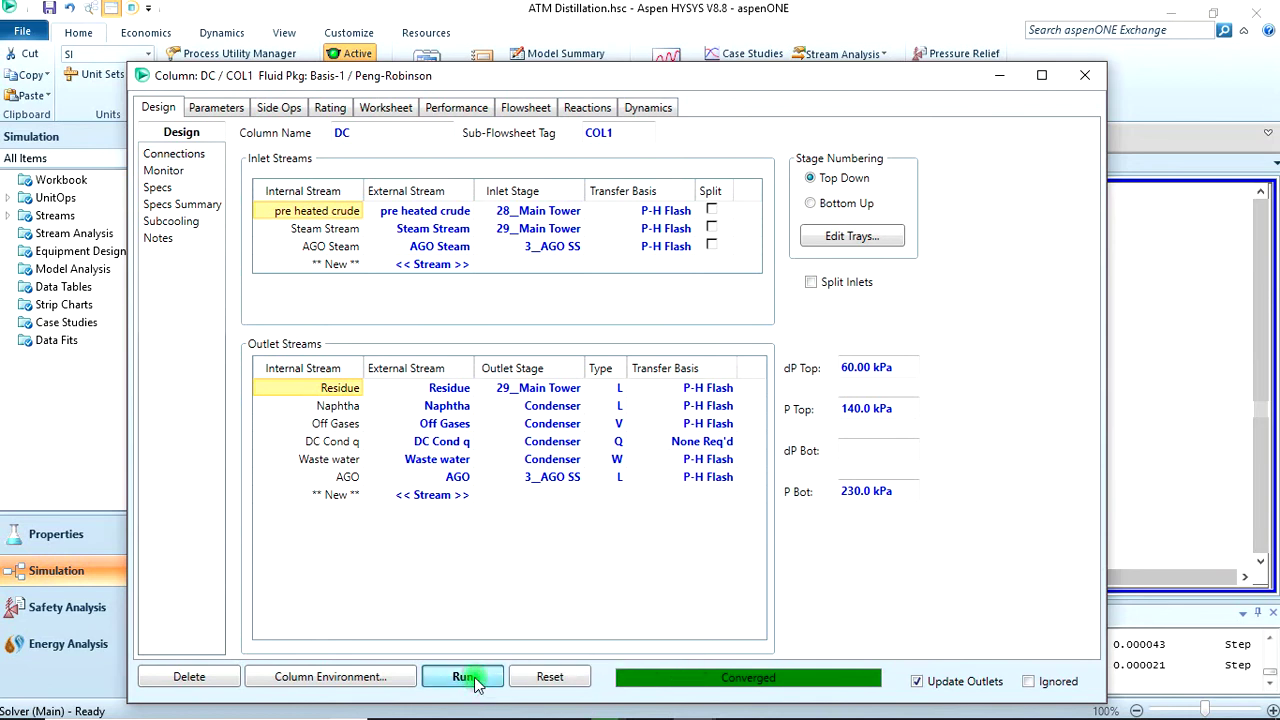
pyautogui.click(1088, 76)
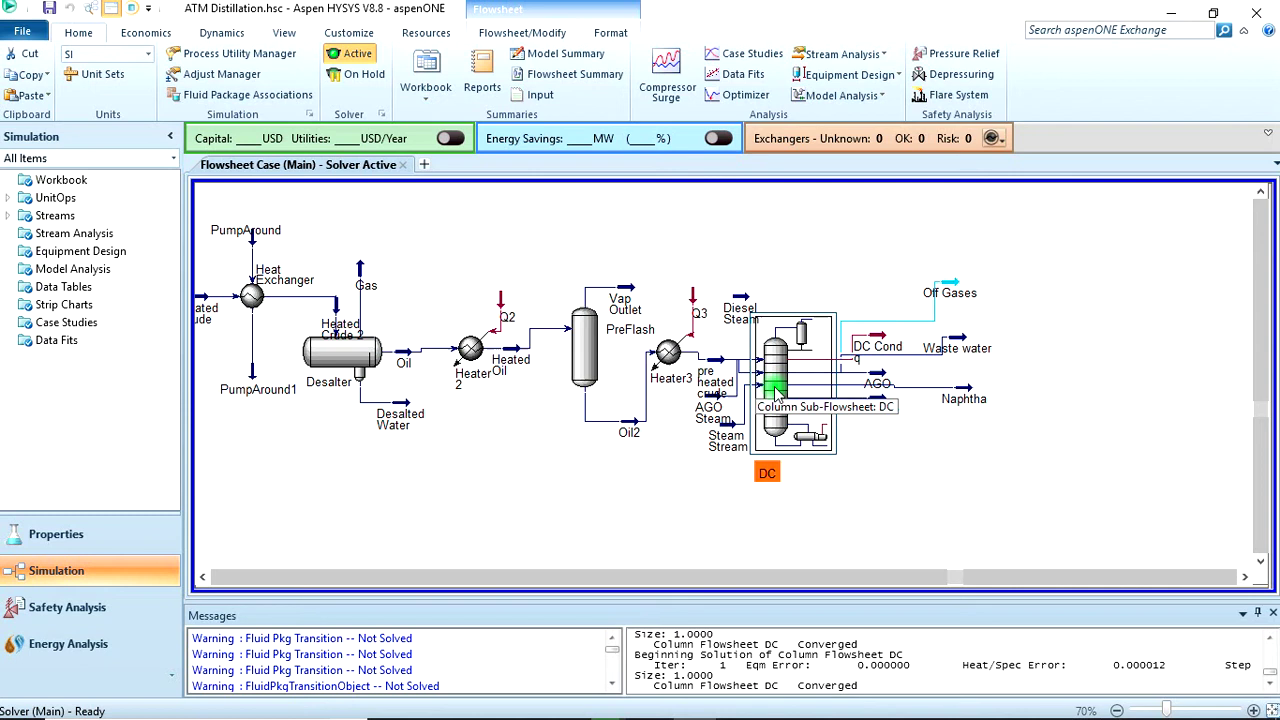
# Add a new side stripper named Diesel SS to the DC column.
pyautogui.doubleClick(776, 393)
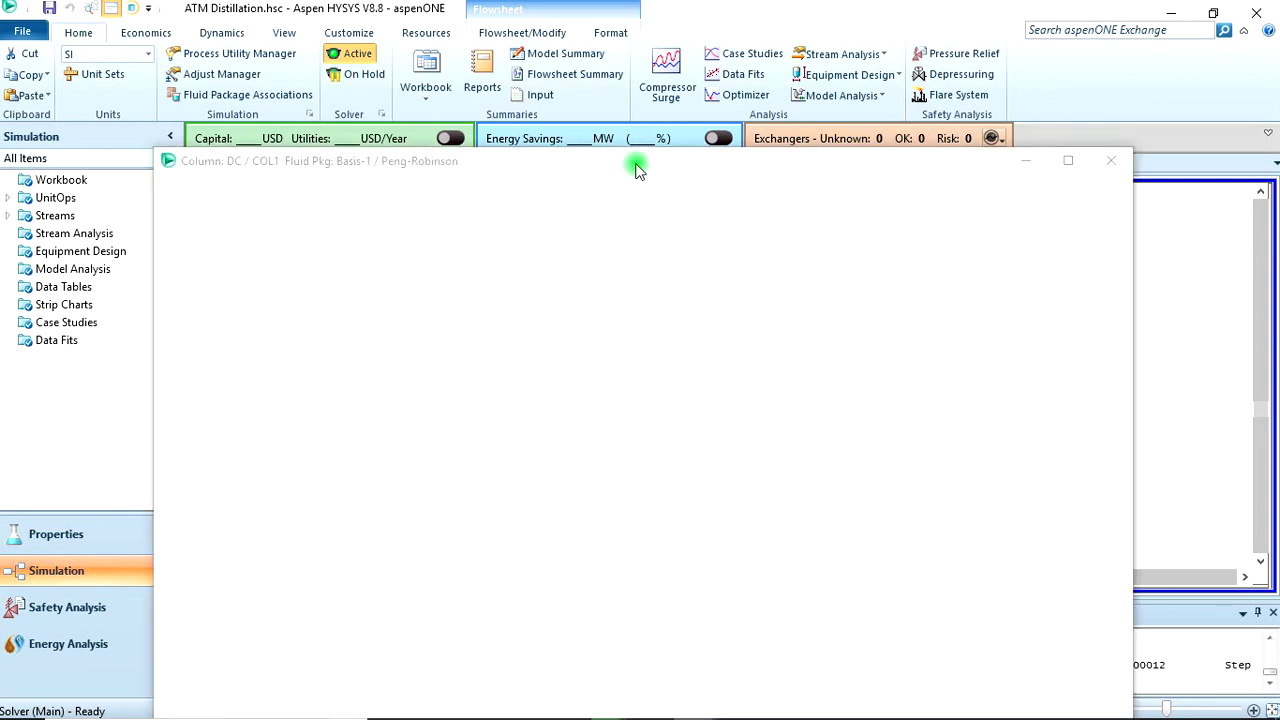
pyautogui.moveTo(639, 159); pyautogui.dragTo(602, 88)
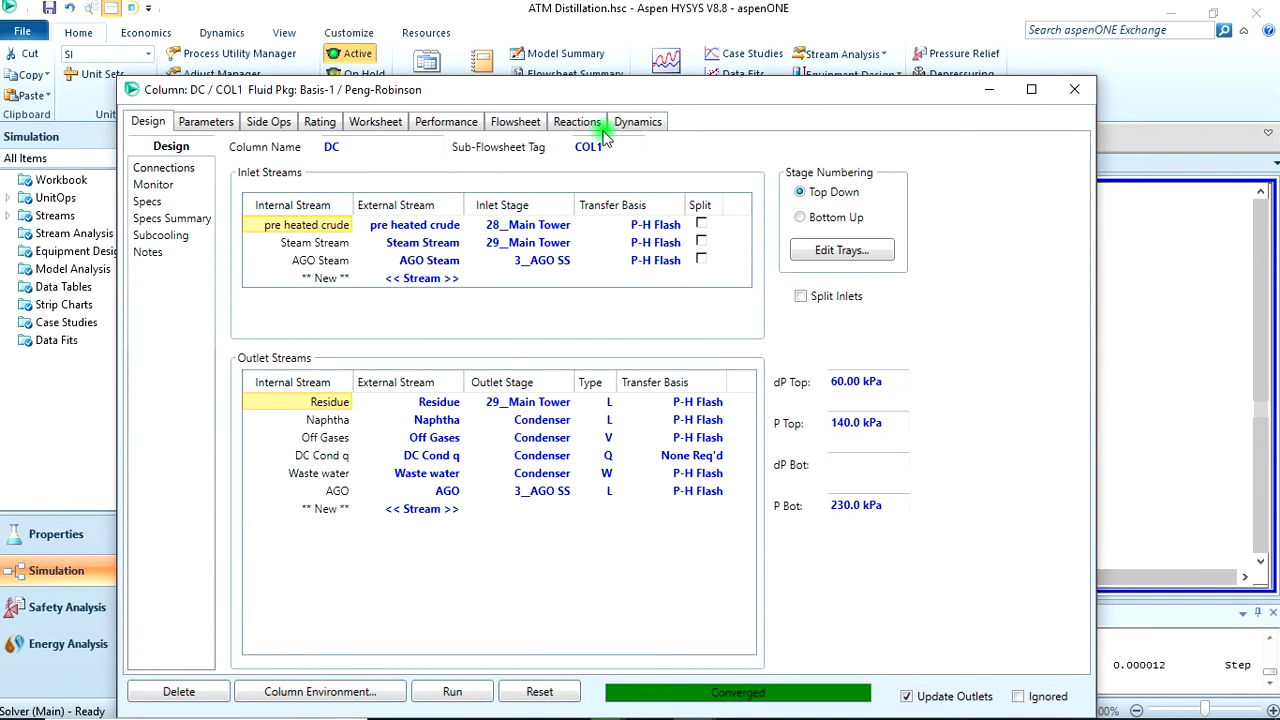
pyautogui.moveTo(646, 89); pyautogui.dragTo(630, 49)
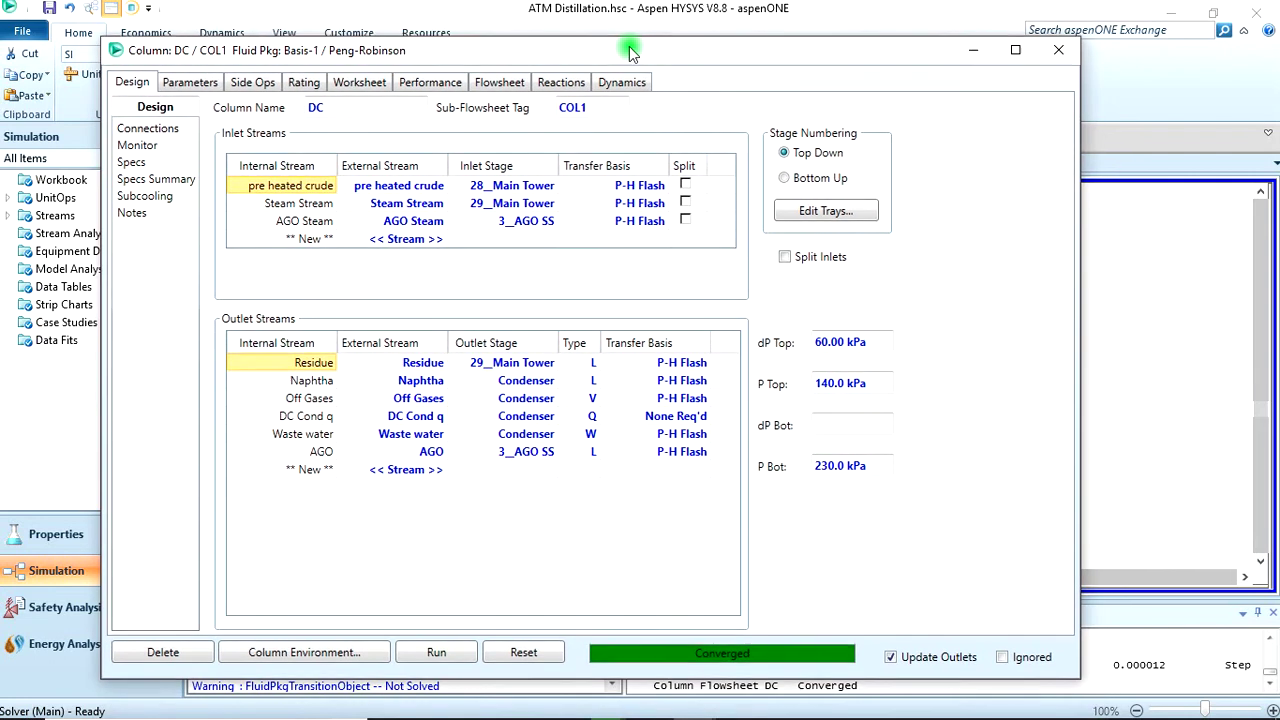
pyautogui.click(260, 82)
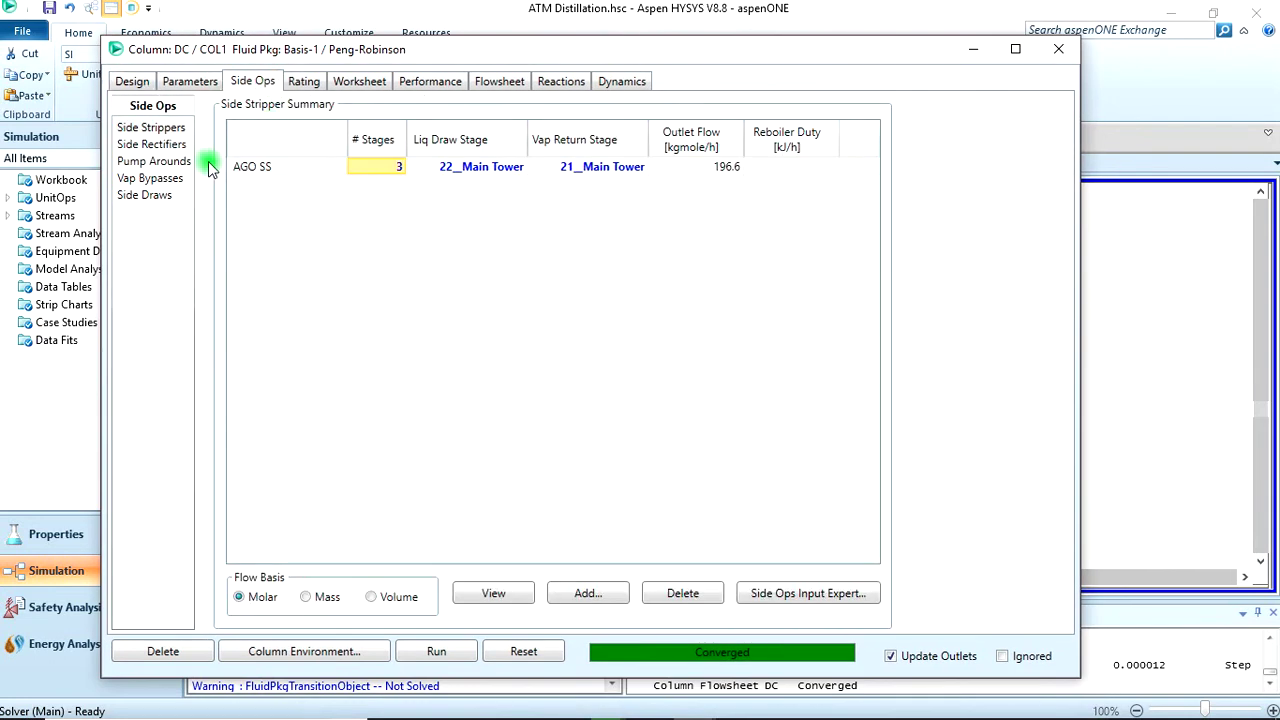
pyautogui.click(588, 594)
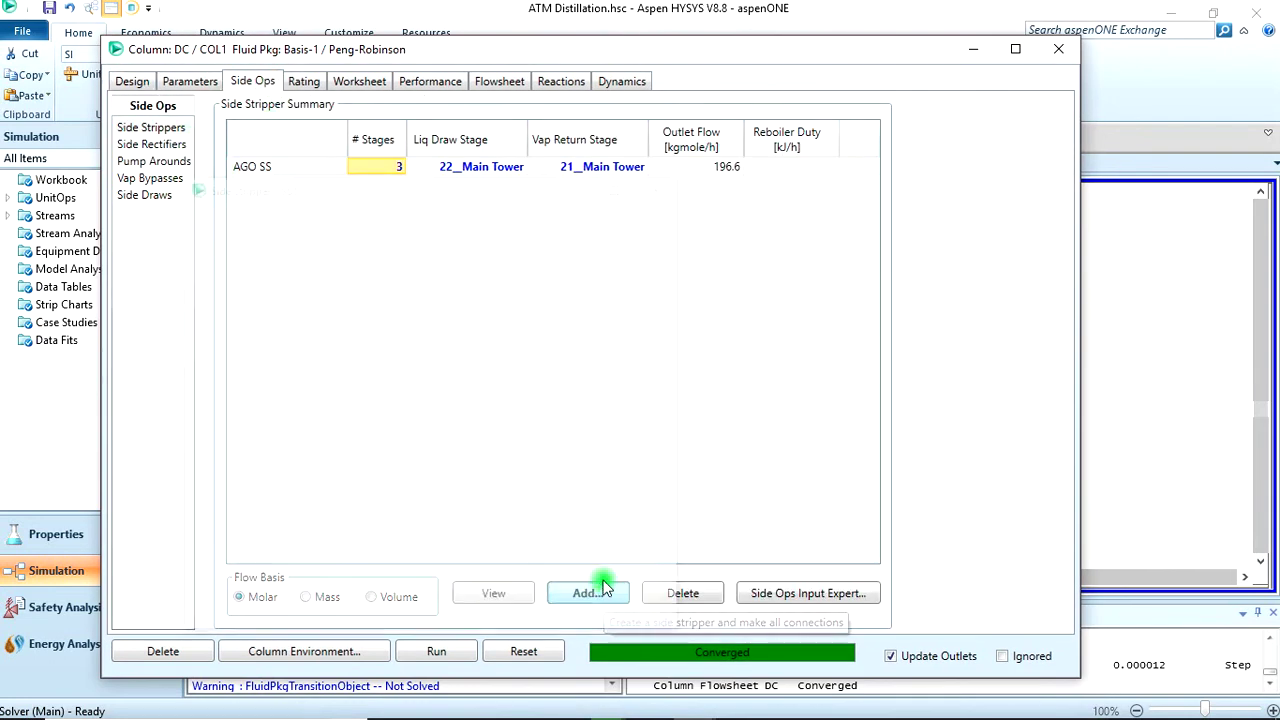
pyautogui.write('Dies')
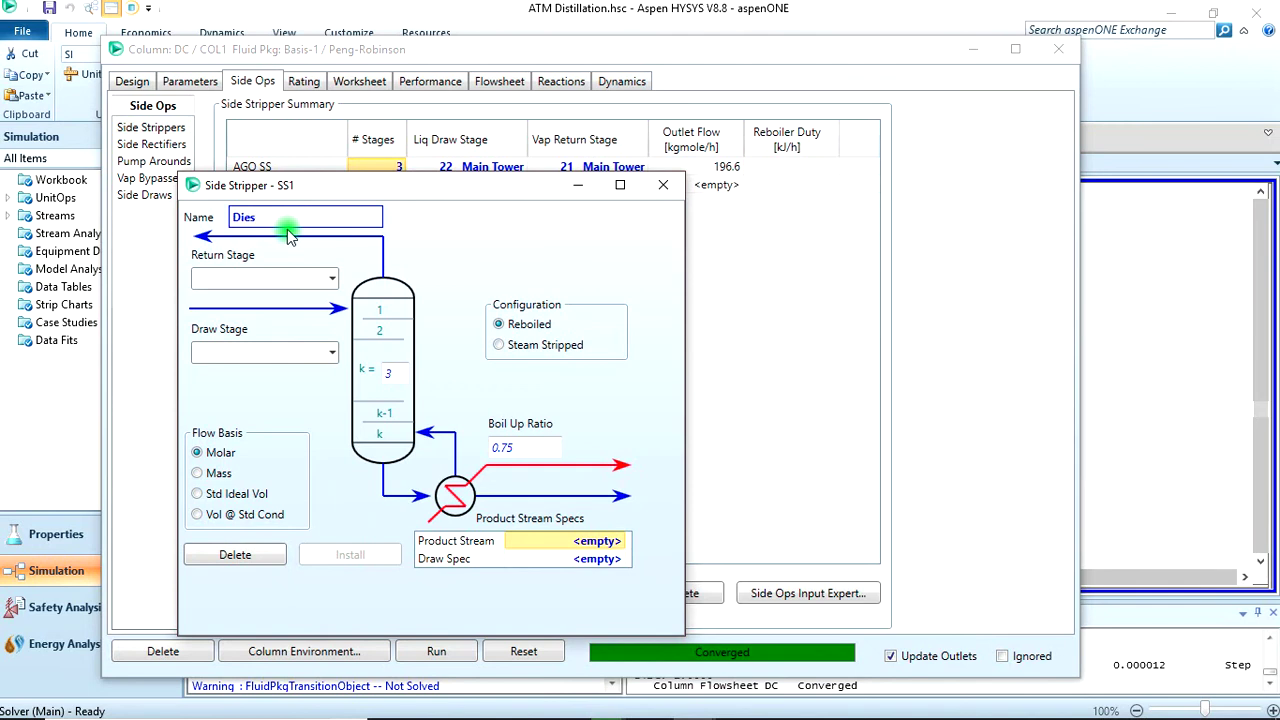
pyautogui.write('el SS')
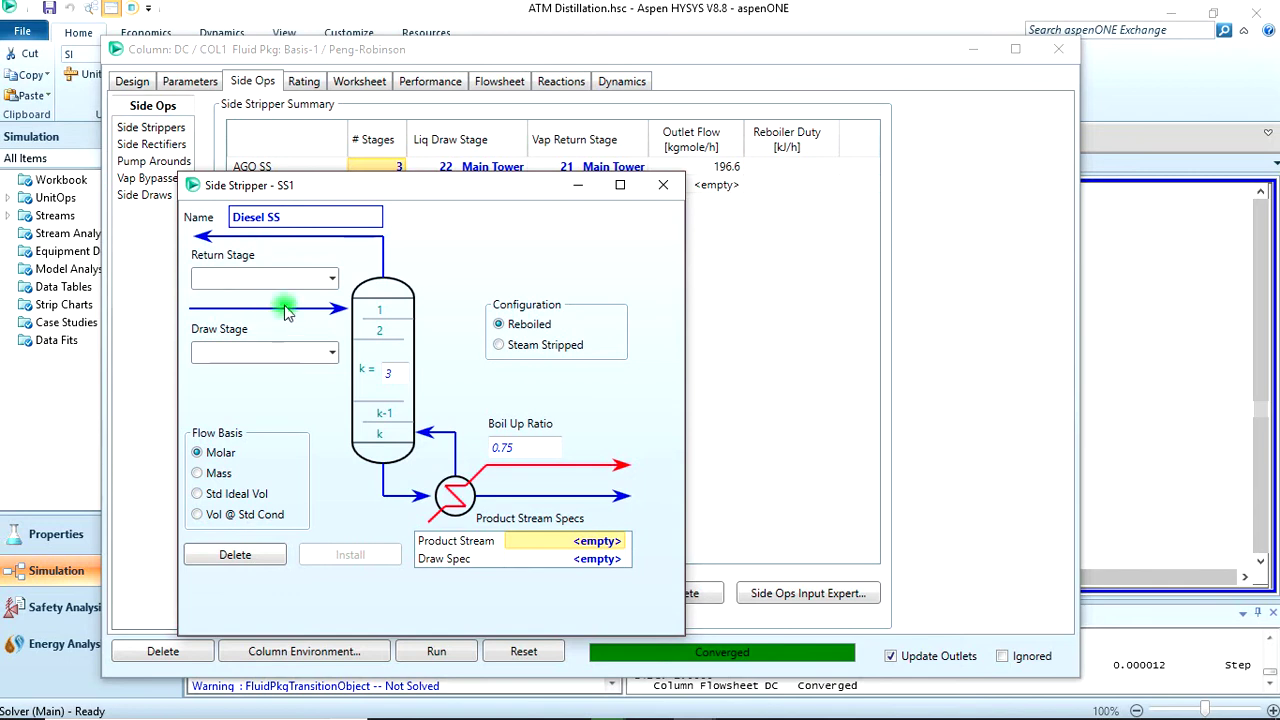
# Set the Diesel SS return stage to 16__Main Tower and its draw stage to 17__Main Tower.
pyautogui.click(334, 278)
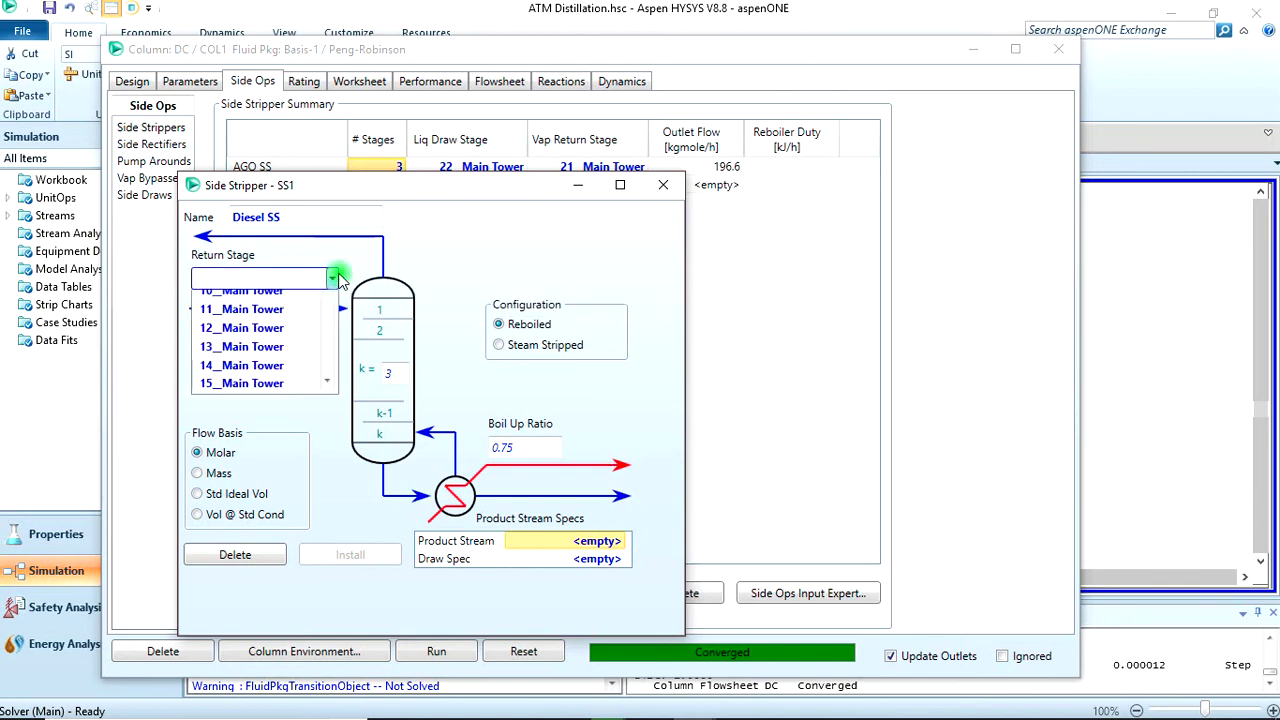
pyautogui.scroll(-6, 278, 440)
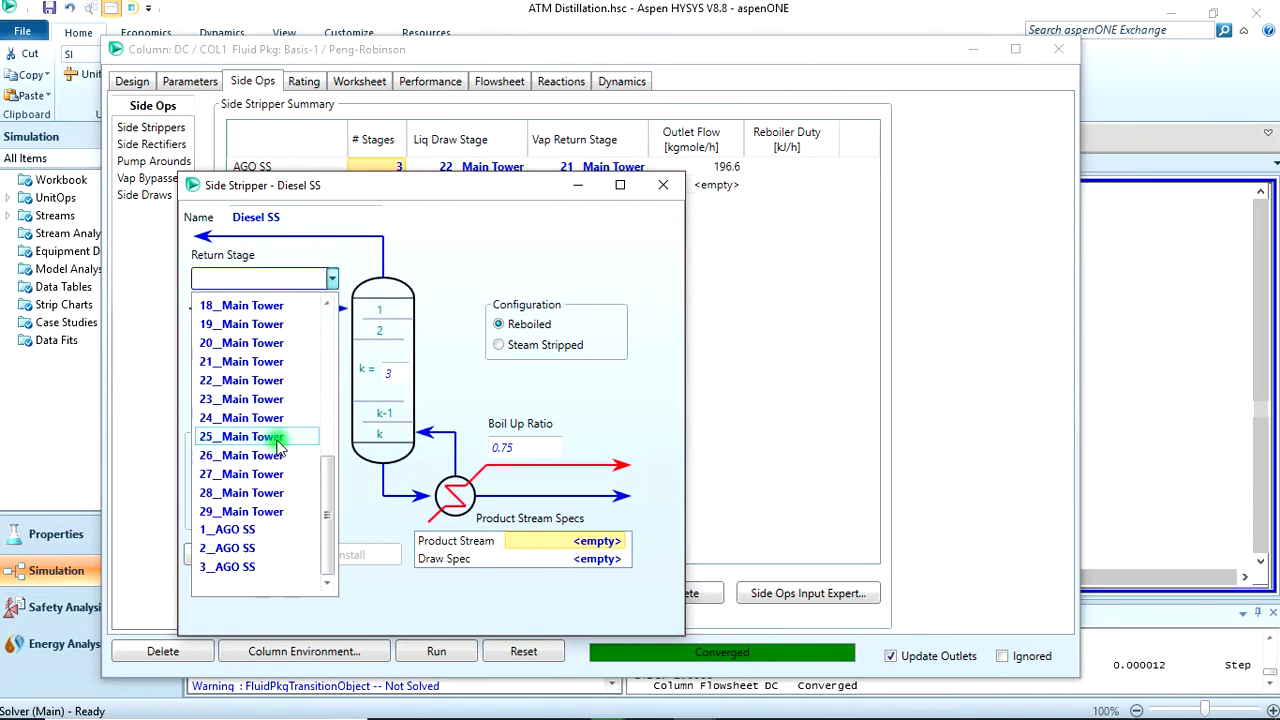
pyautogui.scroll(3, 250, 365)
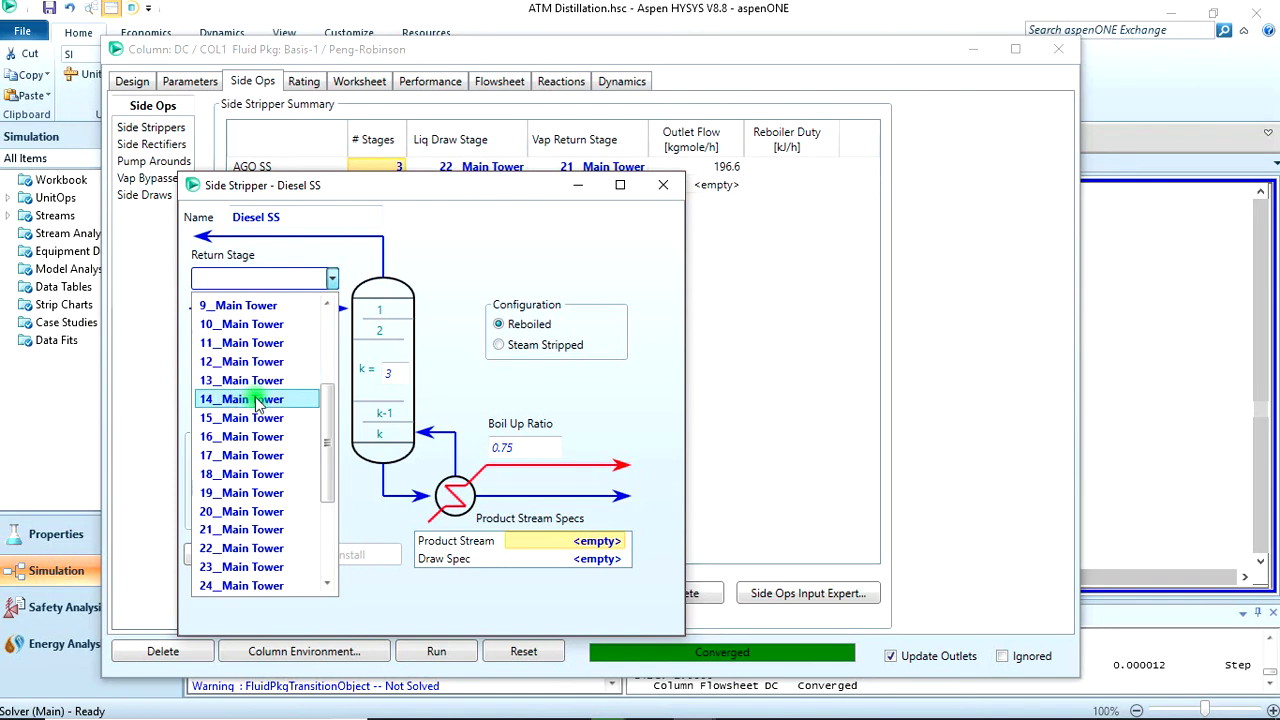
pyautogui.click(252, 436)
pyautogui.click(330, 352)
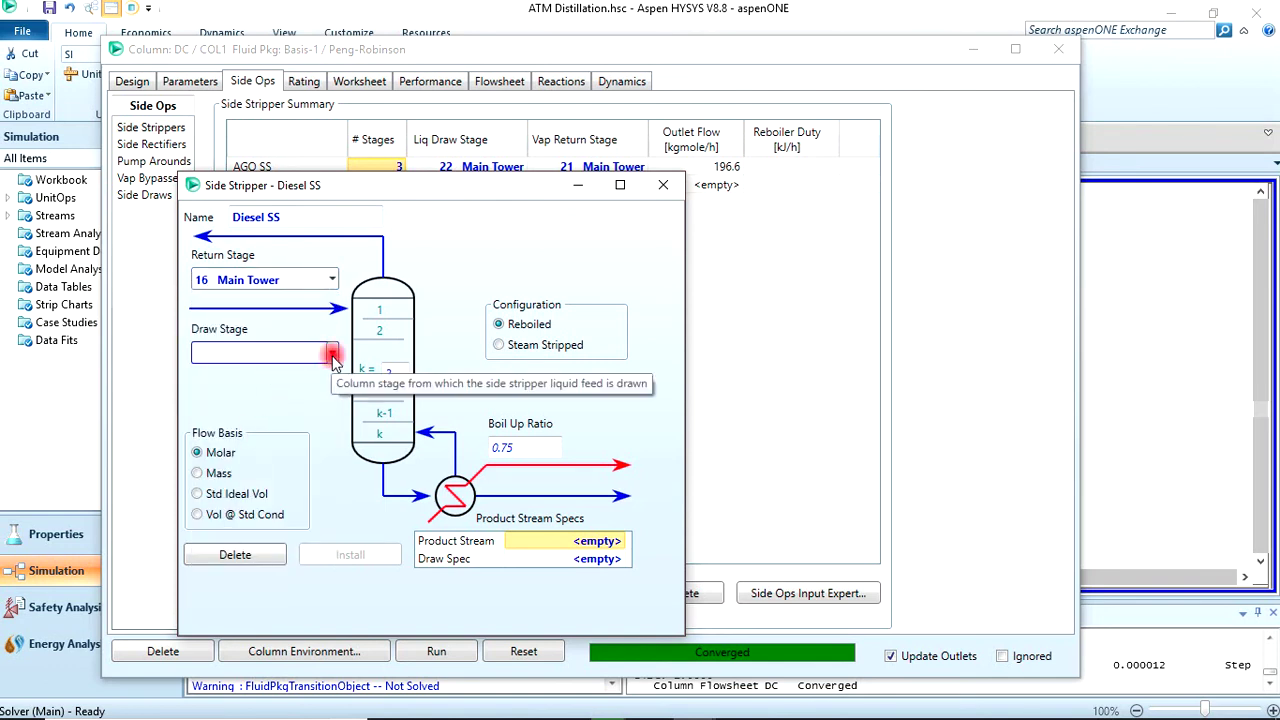
pyautogui.scroll(-5, 284, 430)
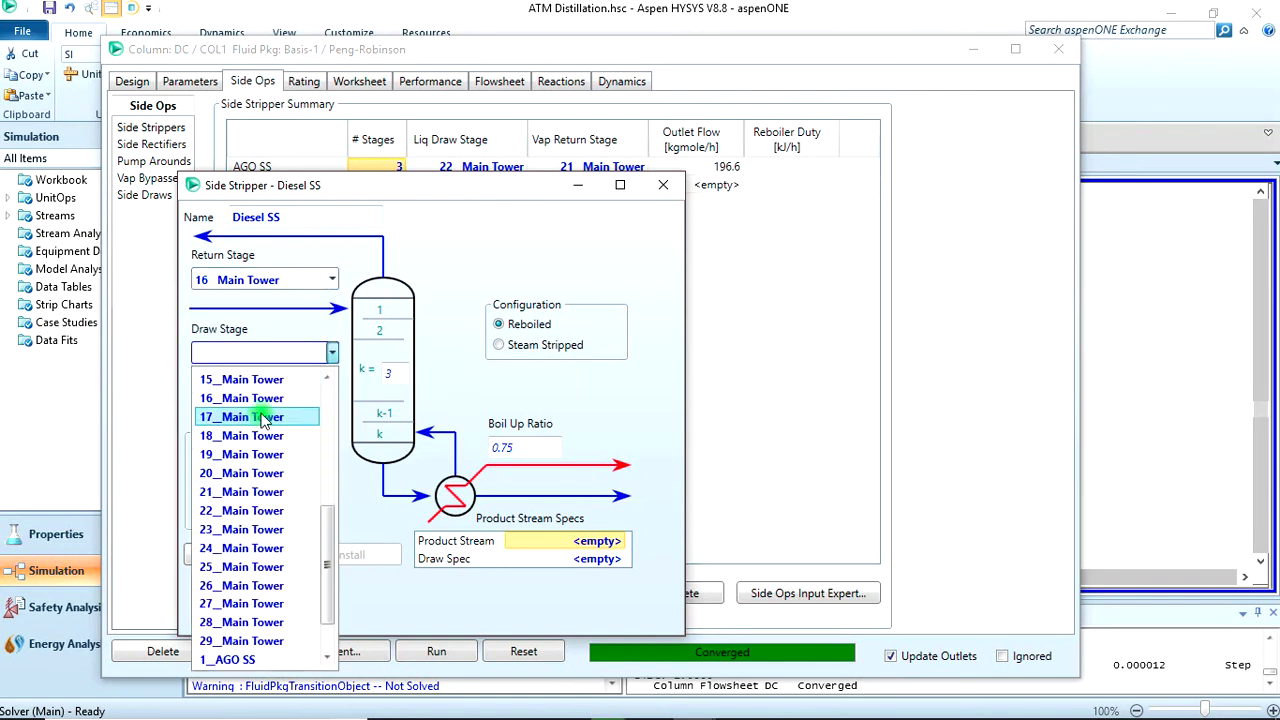
pyautogui.click(258, 416)
# Configure Diesel SS as Steam Stripped on a Std Ideal Vol flow basis, with Diesel Steam as the steam feed.
pyautogui.click(209, 497)
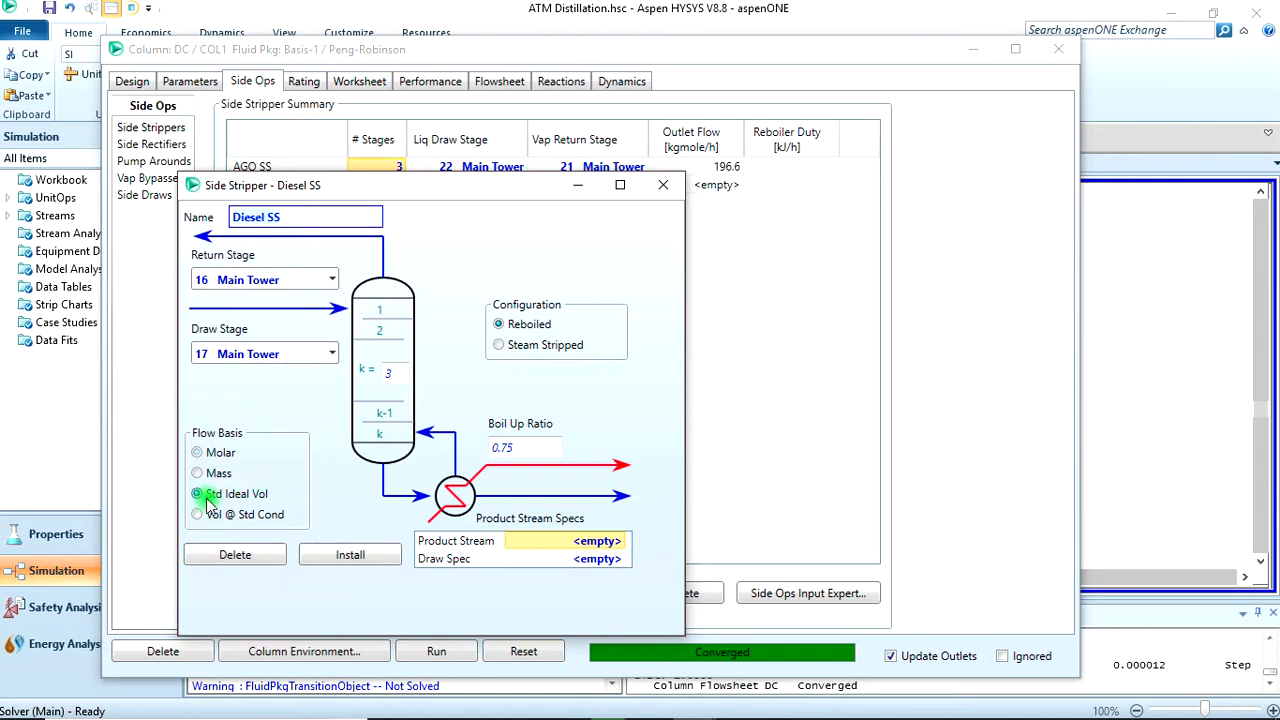
pyautogui.click(566, 360)
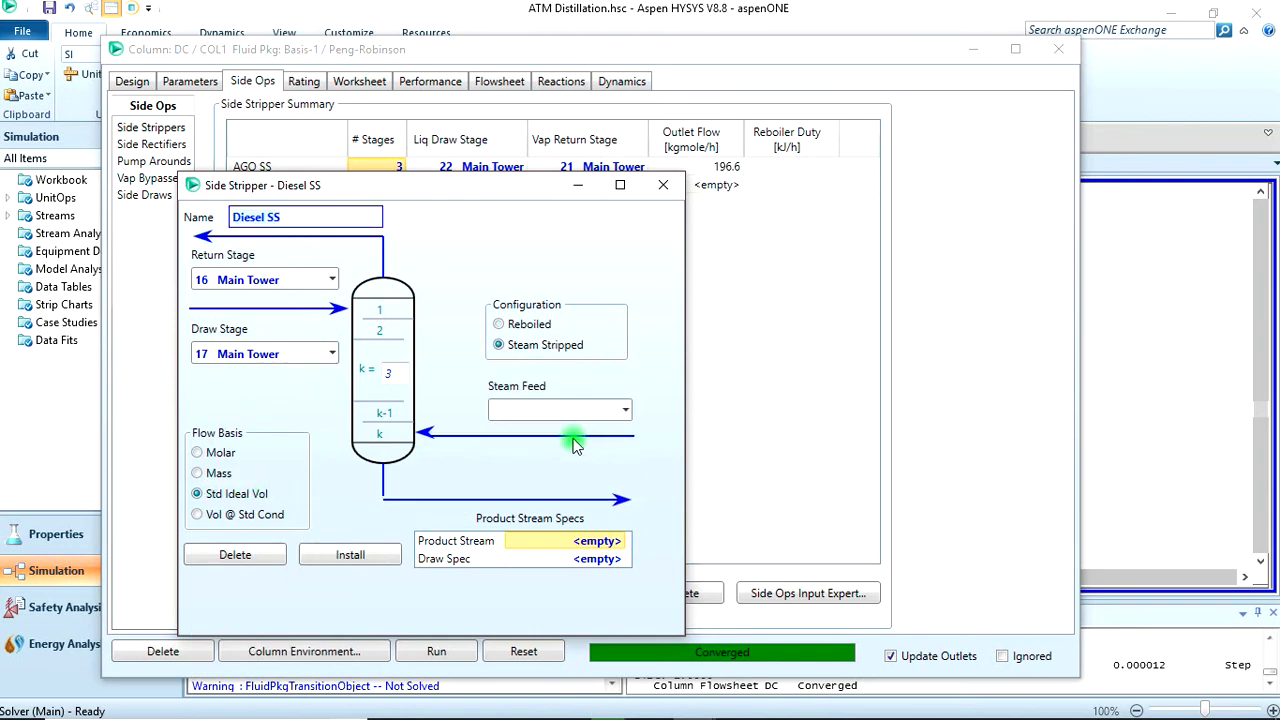
pyautogui.click(606, 410)
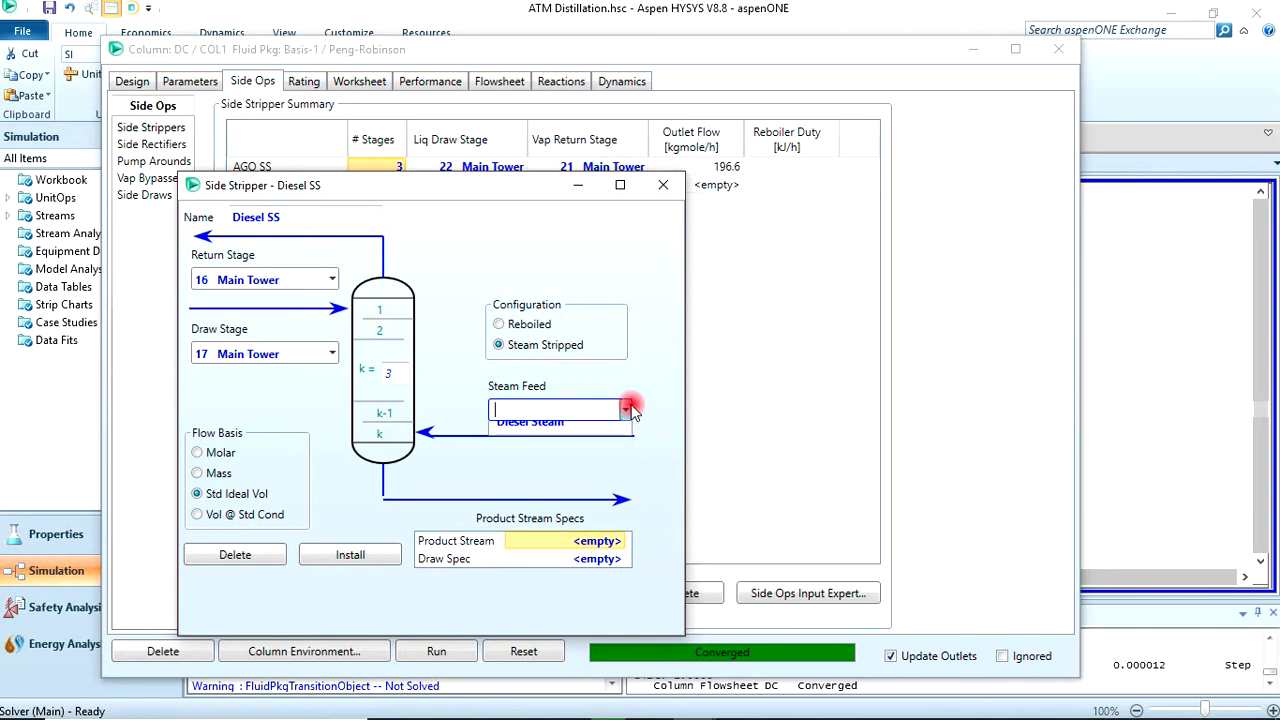
pyautogui.click(591, 437)
# Name the Diesel SS product stream Diesel, set its draw spec to 128.88 m3/h, and install the side stripper.
pyautogui.click(597, 541)
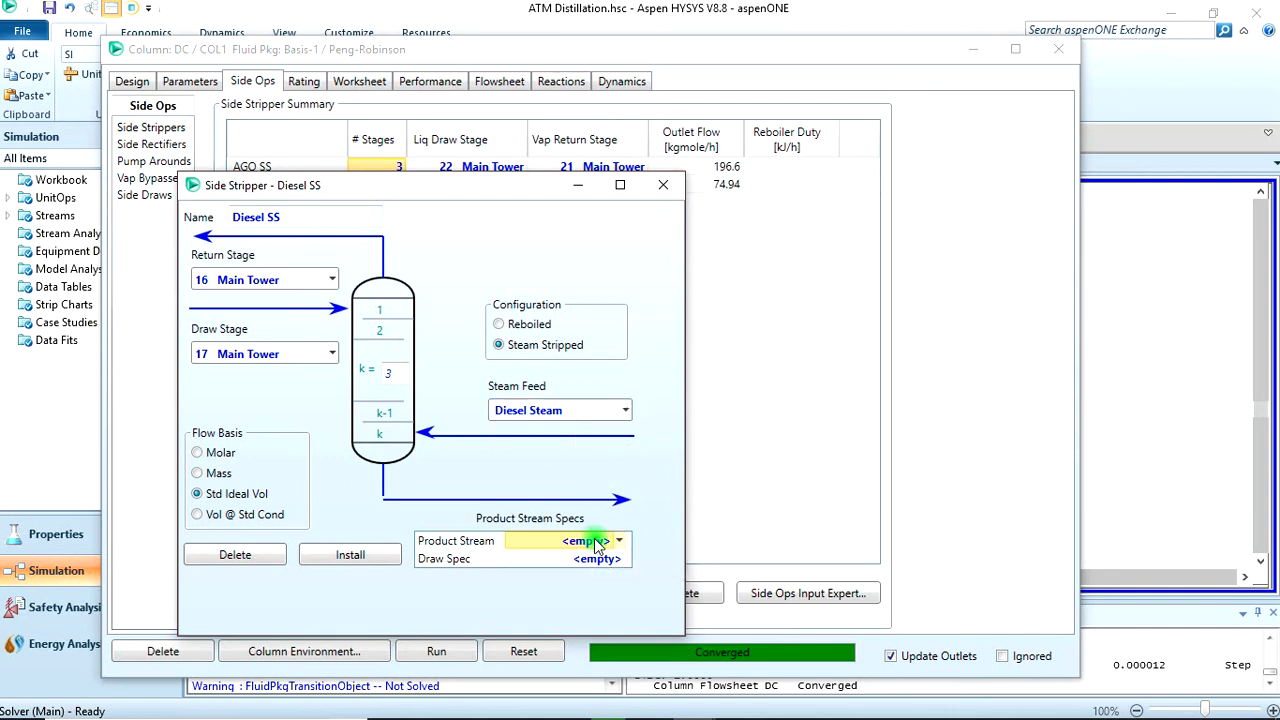
pyautogui.write('Diesel')
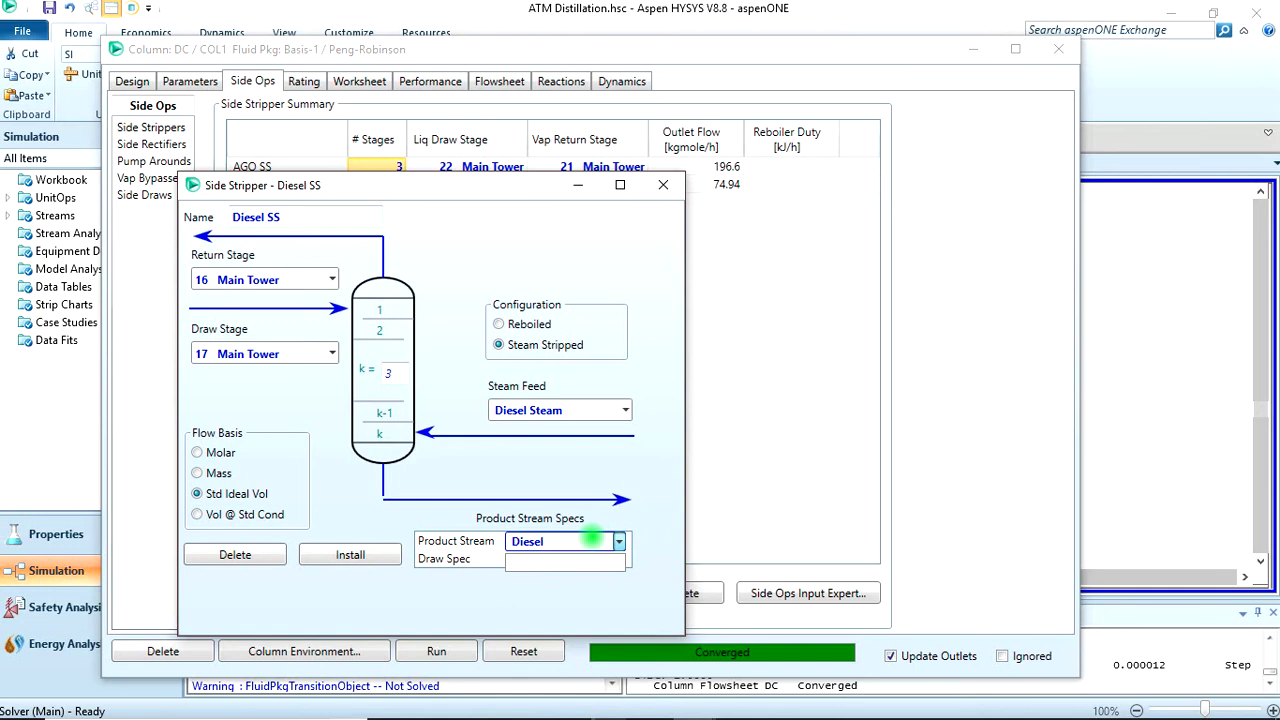
pyautogui.press('Return')
pyautogui.click(596, 562)
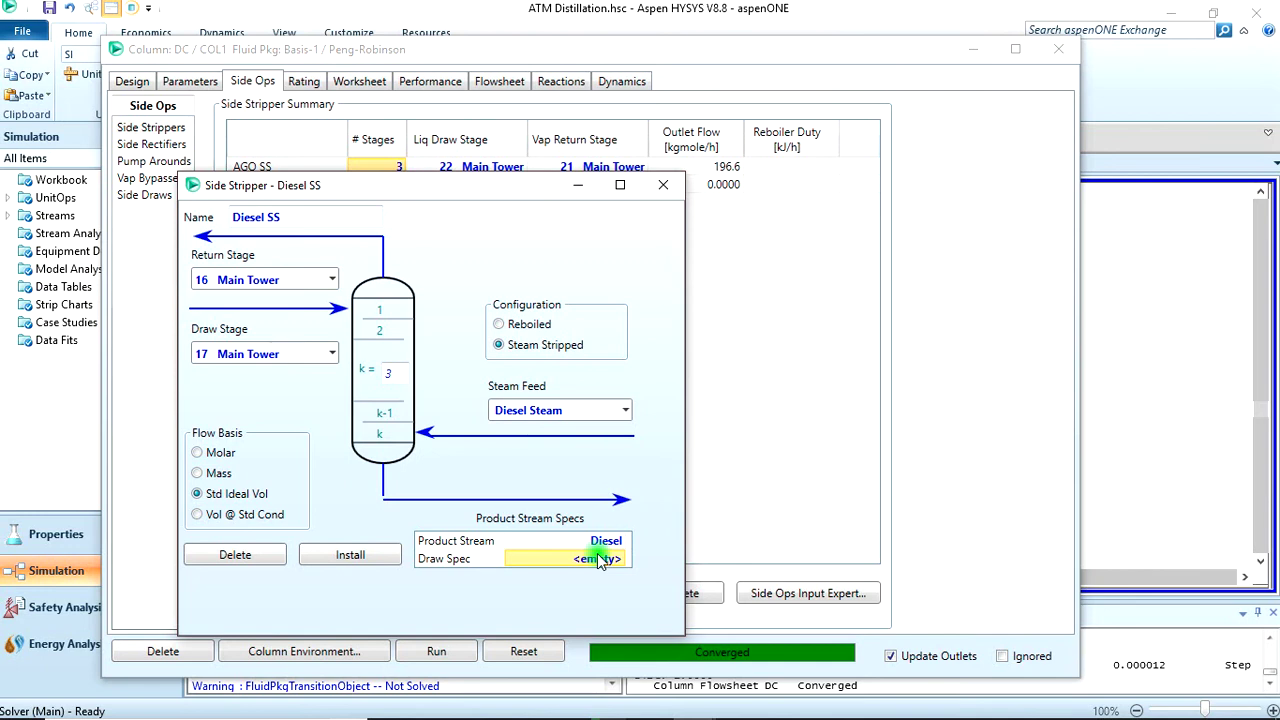
pyautogui.write('128.88')
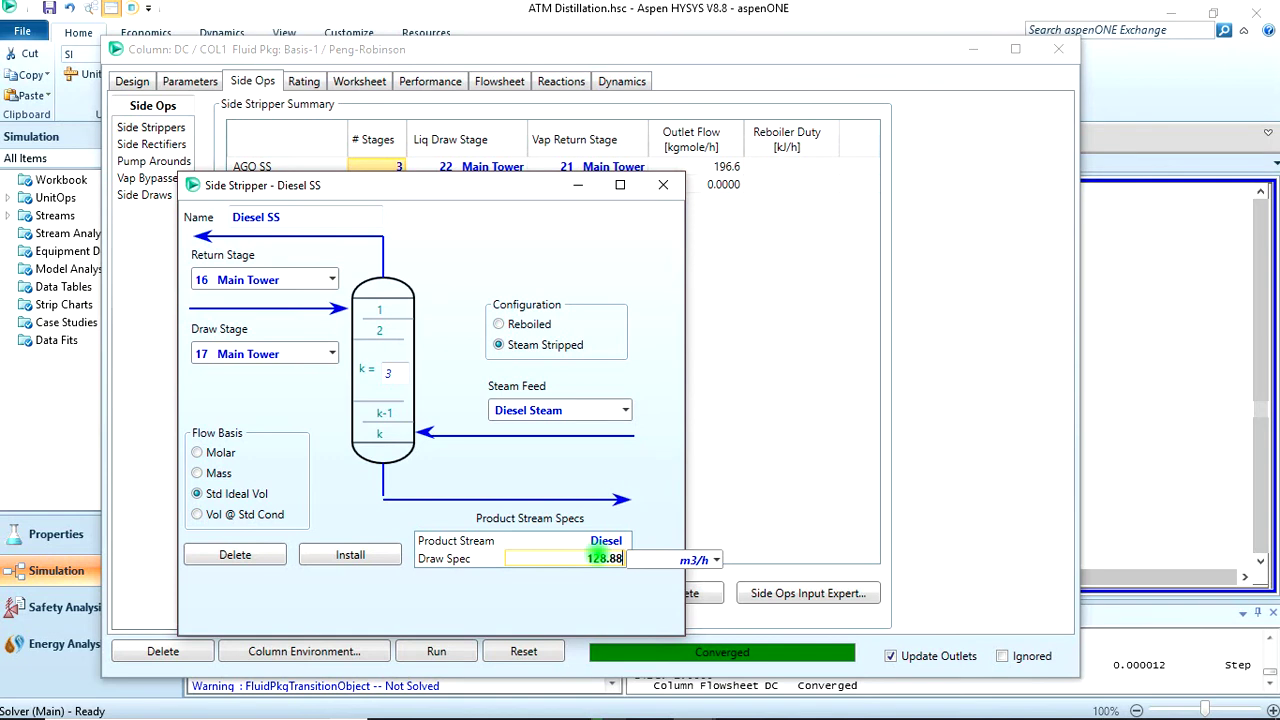
pyautogui.click(367, 560)
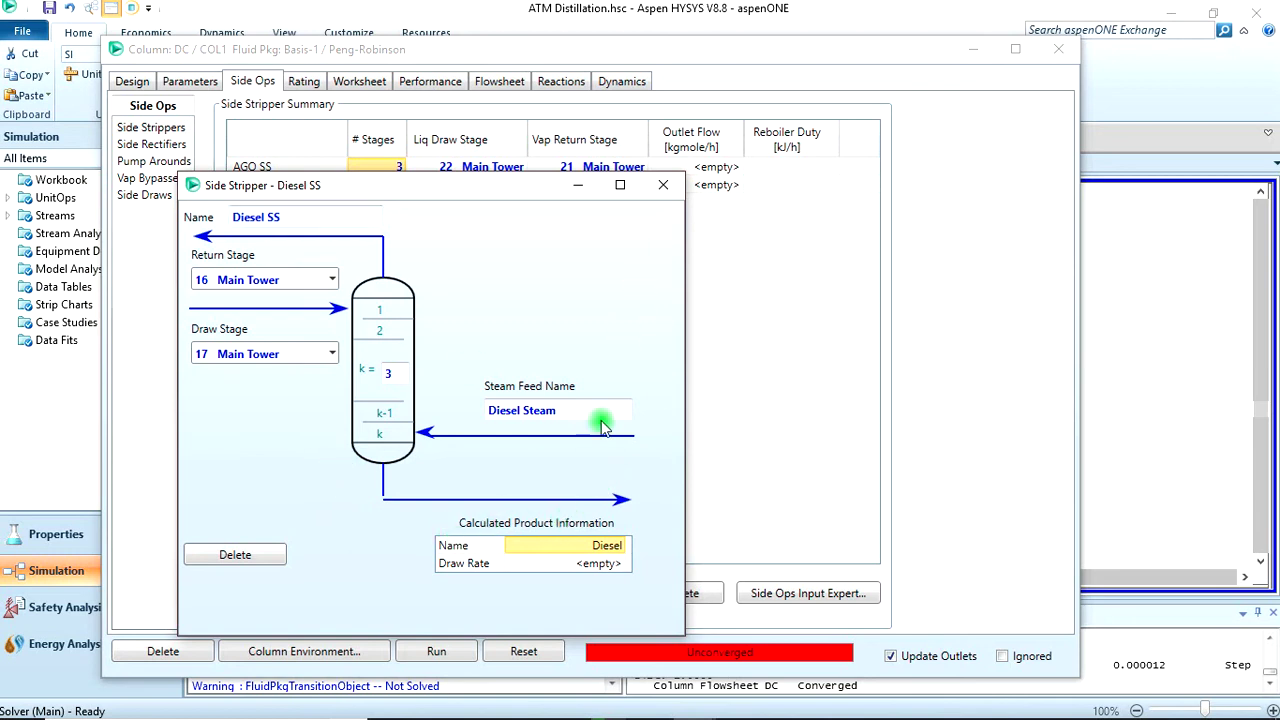
pyautogui.click(668, 184)
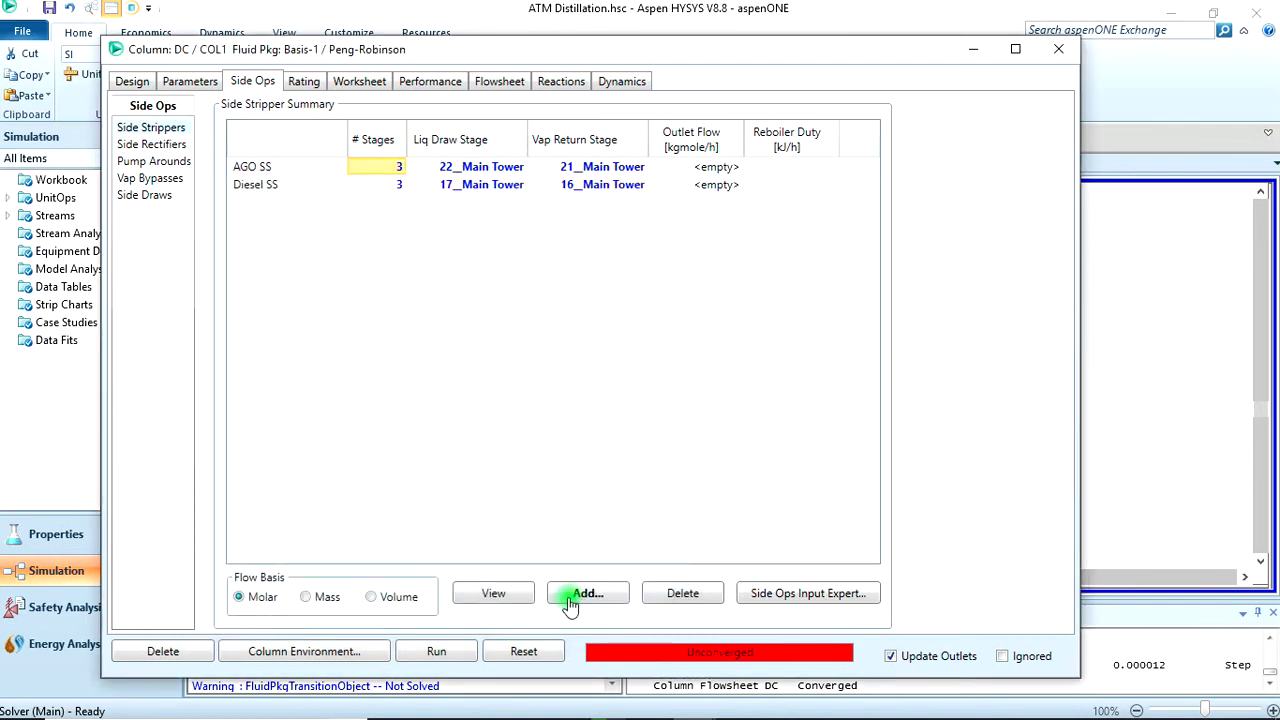
pyautogui.click(334, 184)
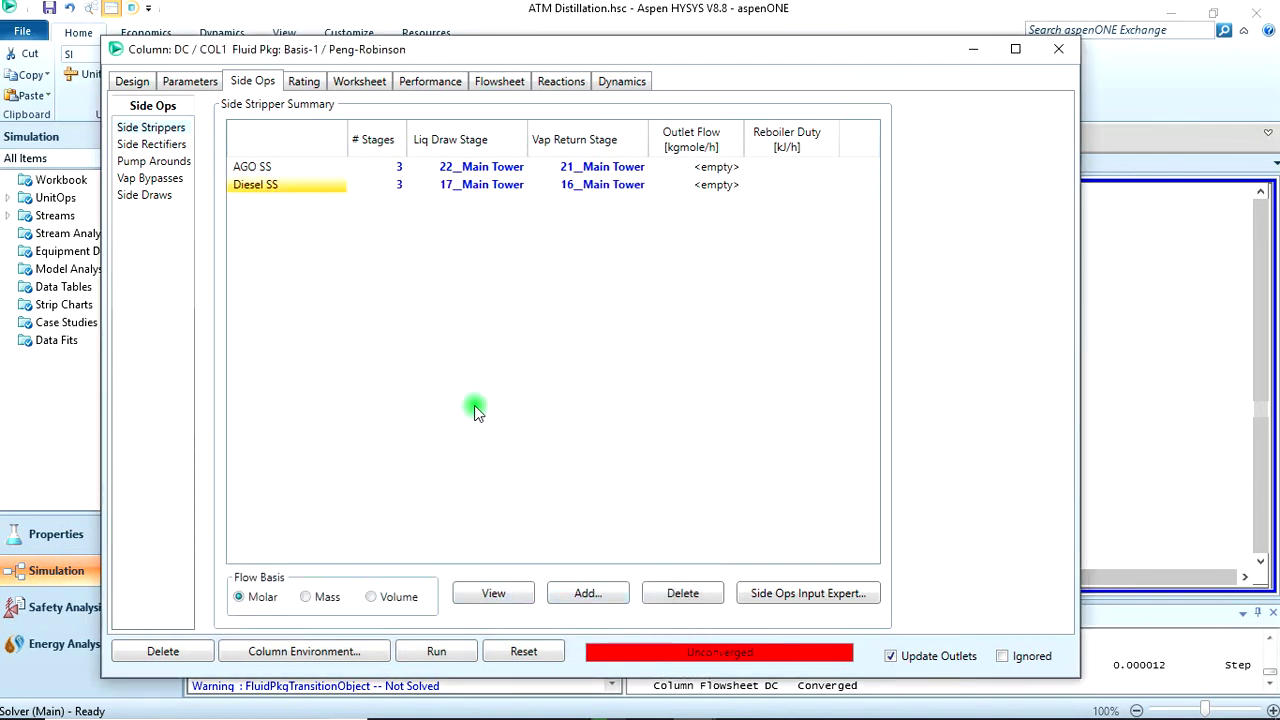
pyautogui.click(470, 592)
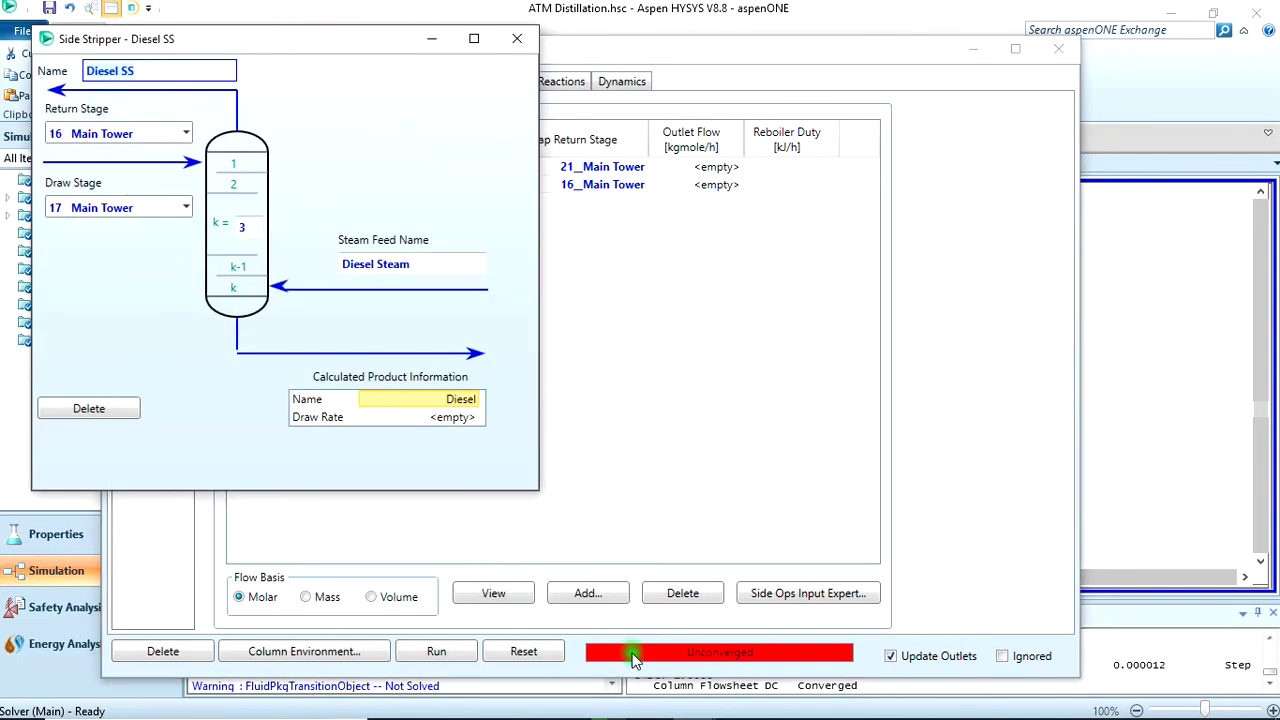
pyautogui.click(723, 623)
pyautogui.click(787, 598)
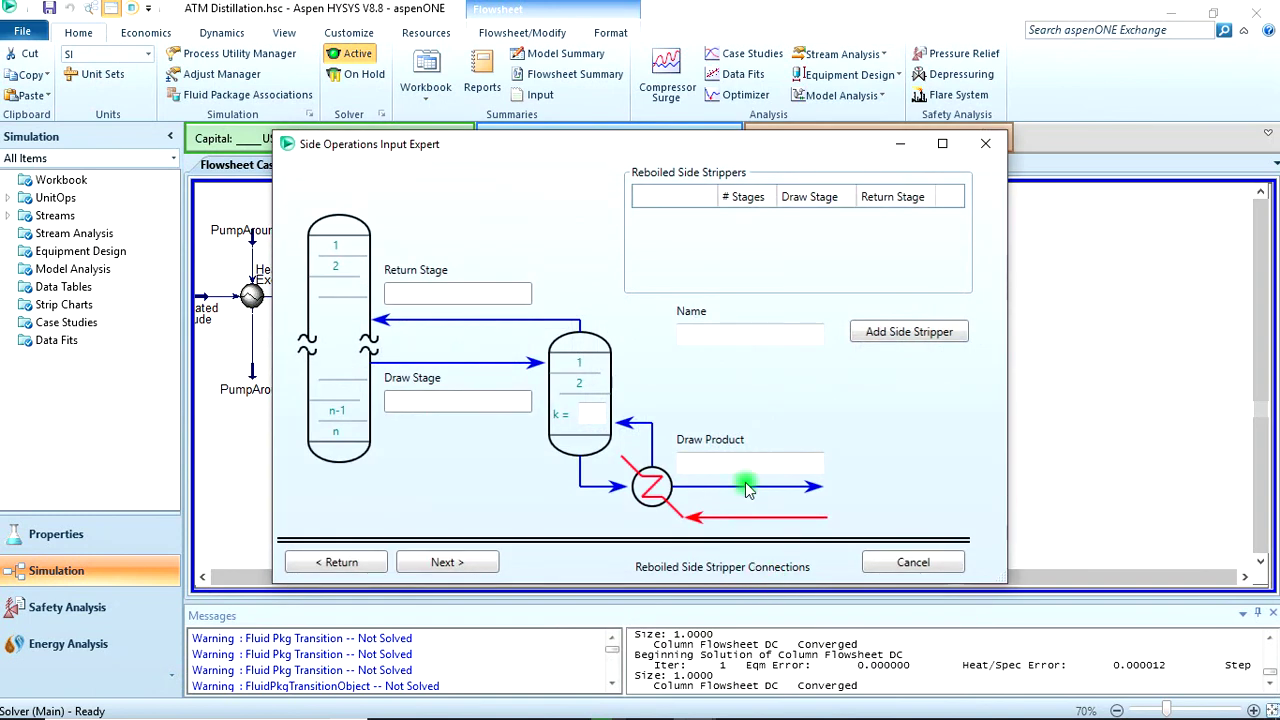
pyautogui.click(985, 143)
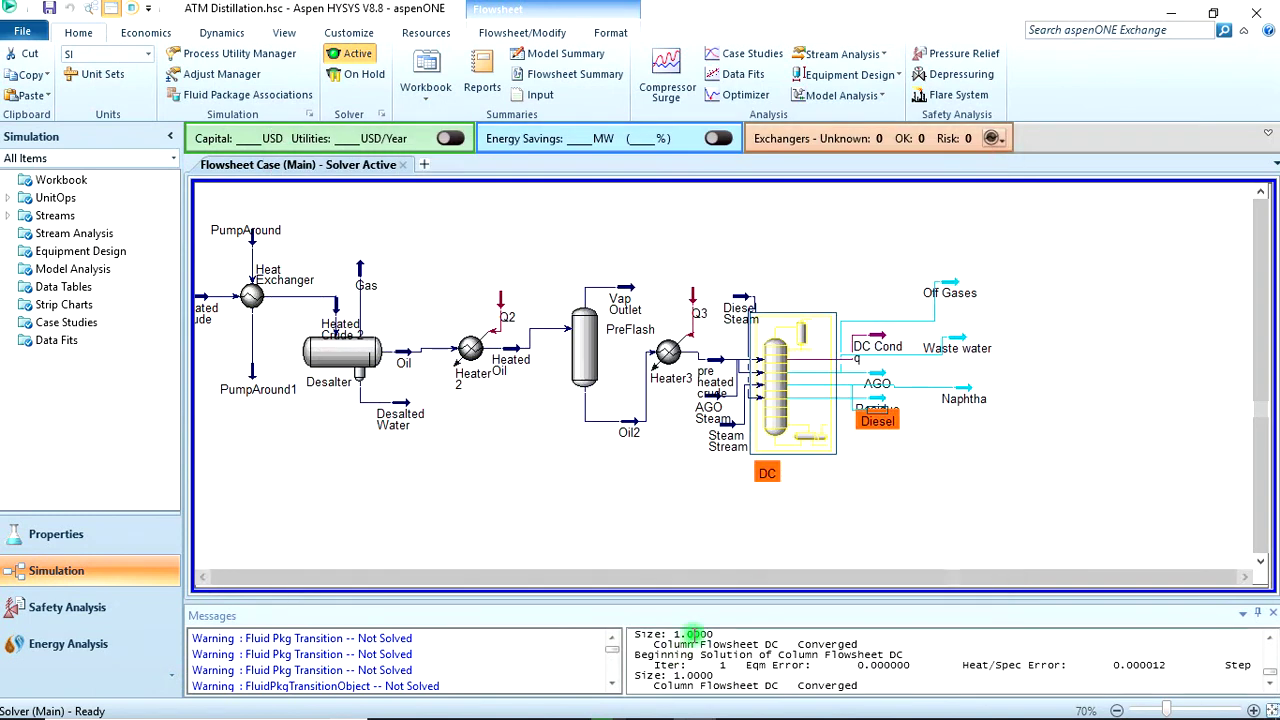
# Open the DC column and add a new side stripper named Kerosene SS.
pyautogui.doubleClick(786, 405)
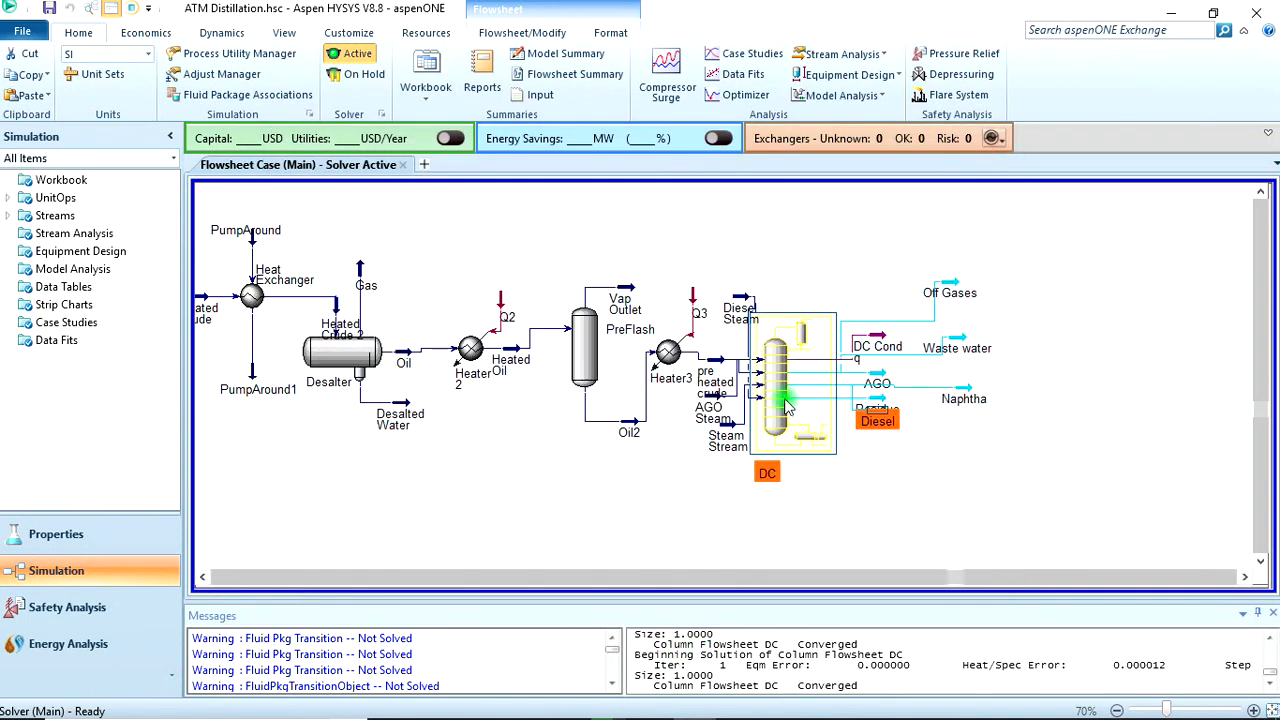
pyautogui.moveTo(690, 716)
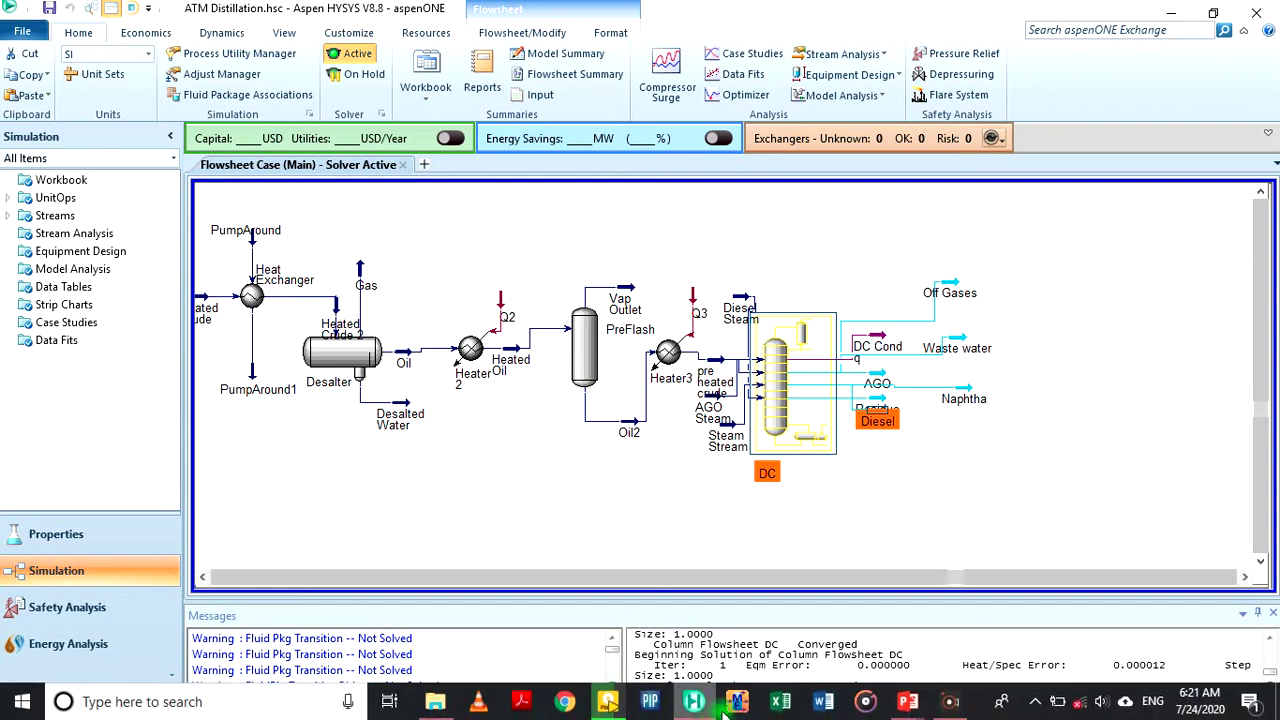
pyautogui.doubleClick(772, 400)
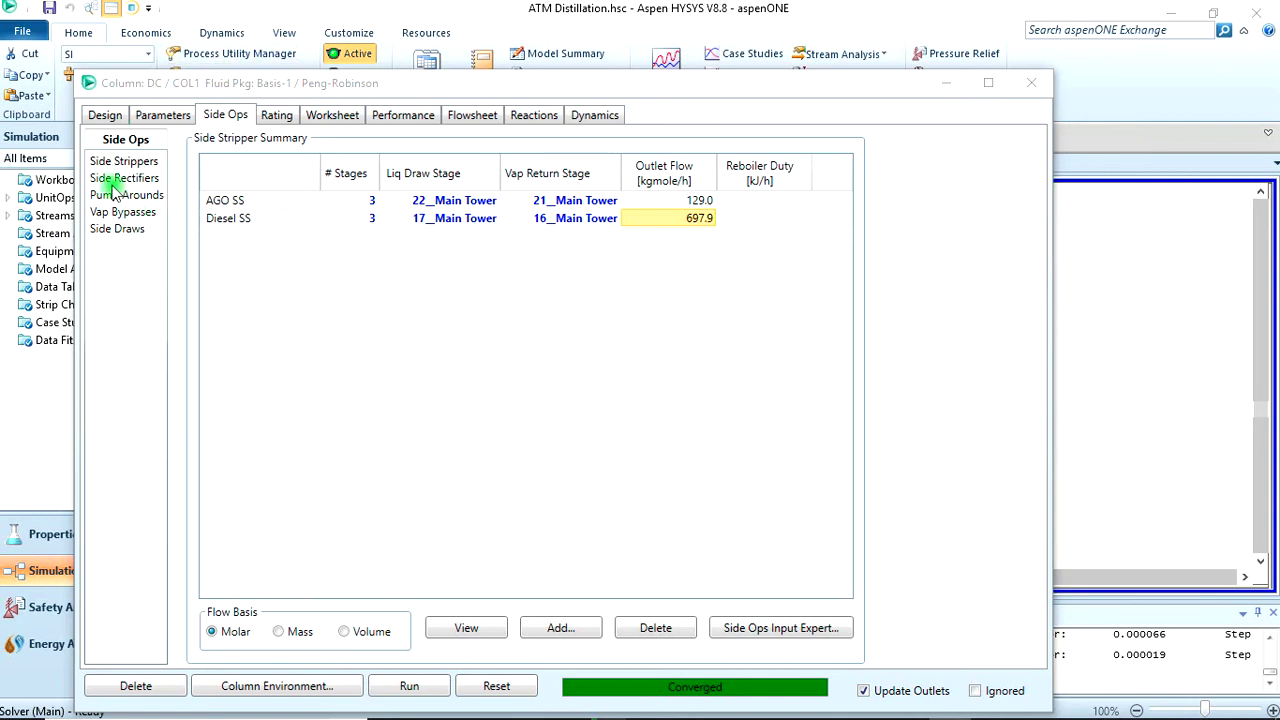
pyautogui.click(578, 626)
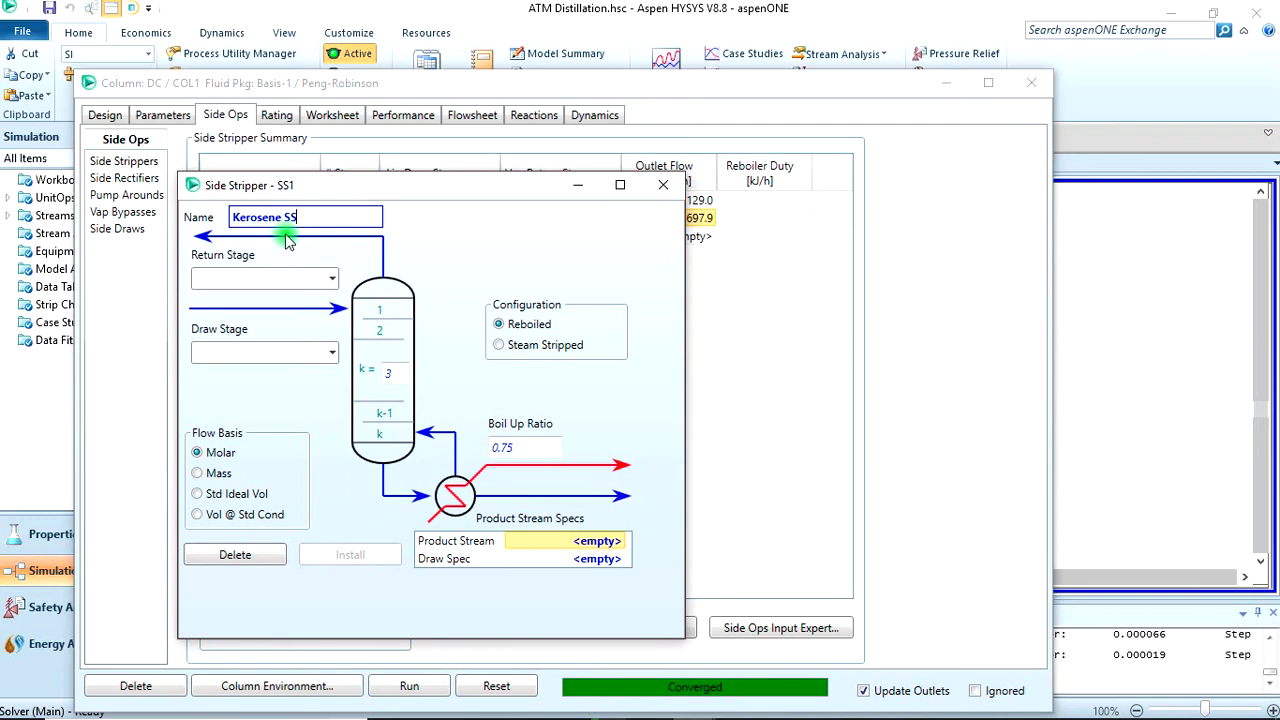
# Set the Kerosene SS return stage to 8__Main Tower, its draw stage to 9__Main Tower and its flow basis to Std Ideal Vol.
pyautogui.click(332, 278)
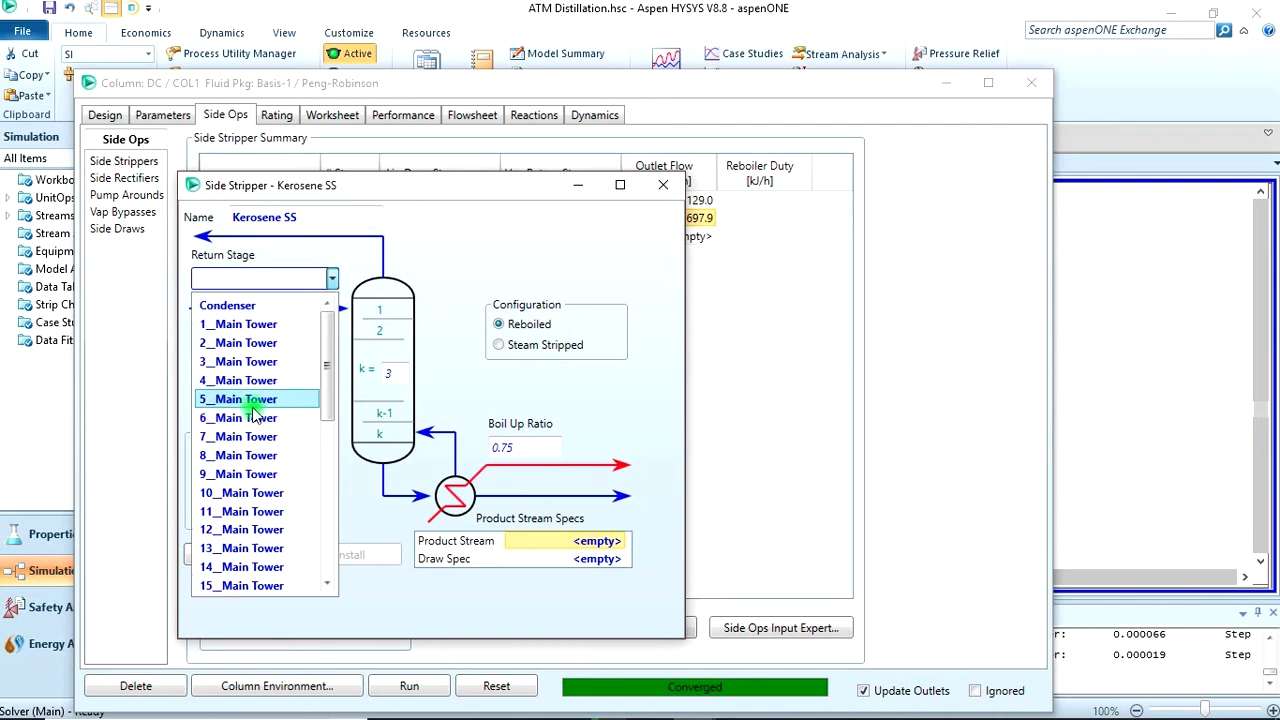
pyautogui.scroll(-4, 252, 408)
pyautogui.scroll(4, 252, 408)
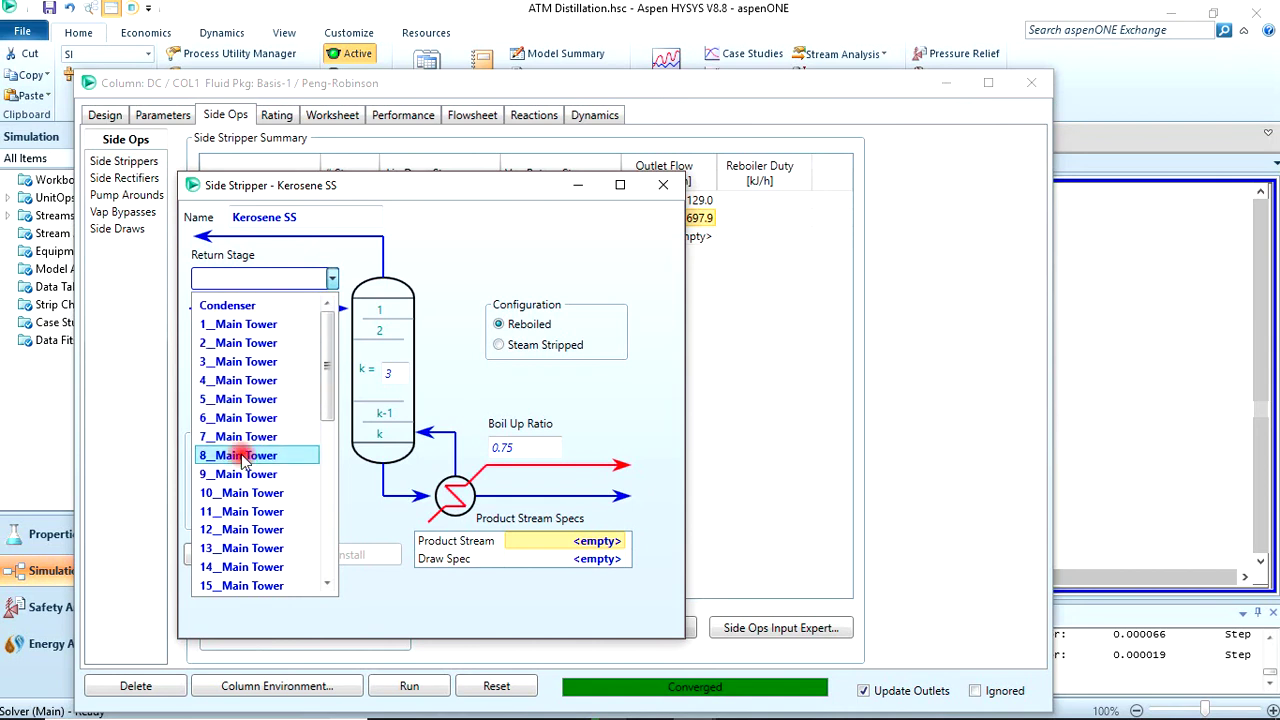
pyautogui.click(244, 458)
pyautogui.click(331, 353)
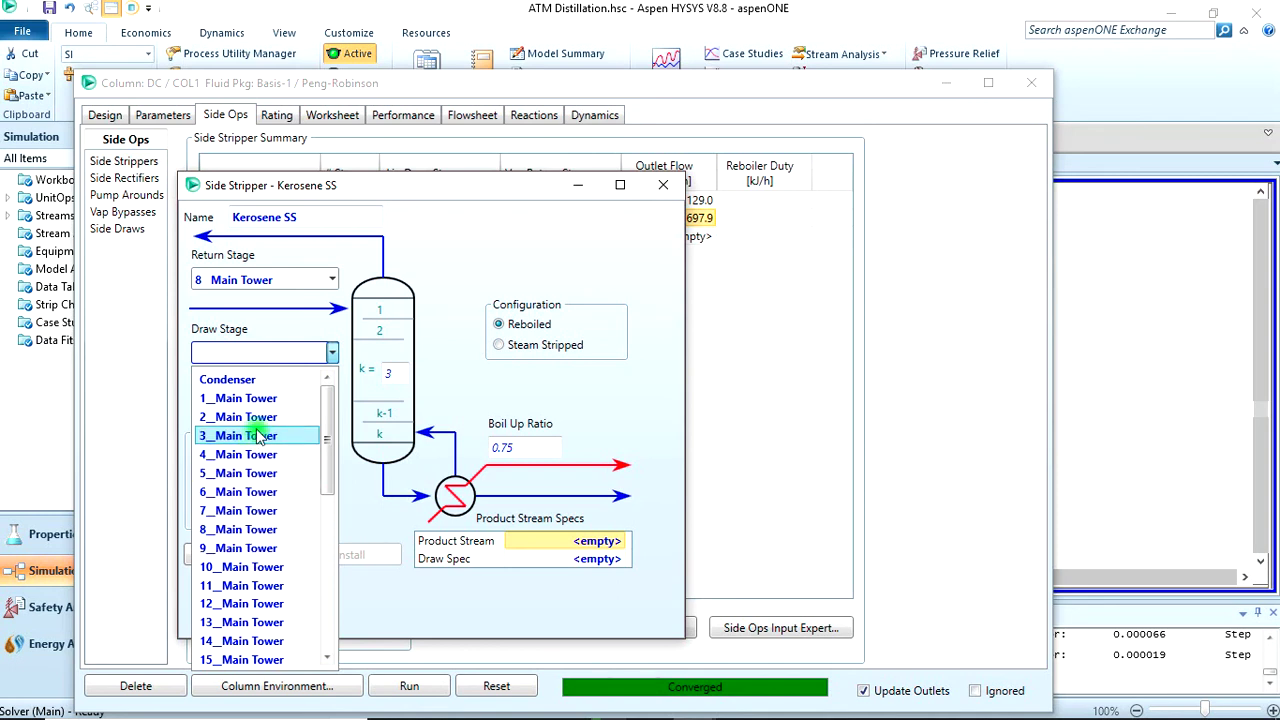
pyautogui.click(245, 550)
pyautogui.click(240, 496)
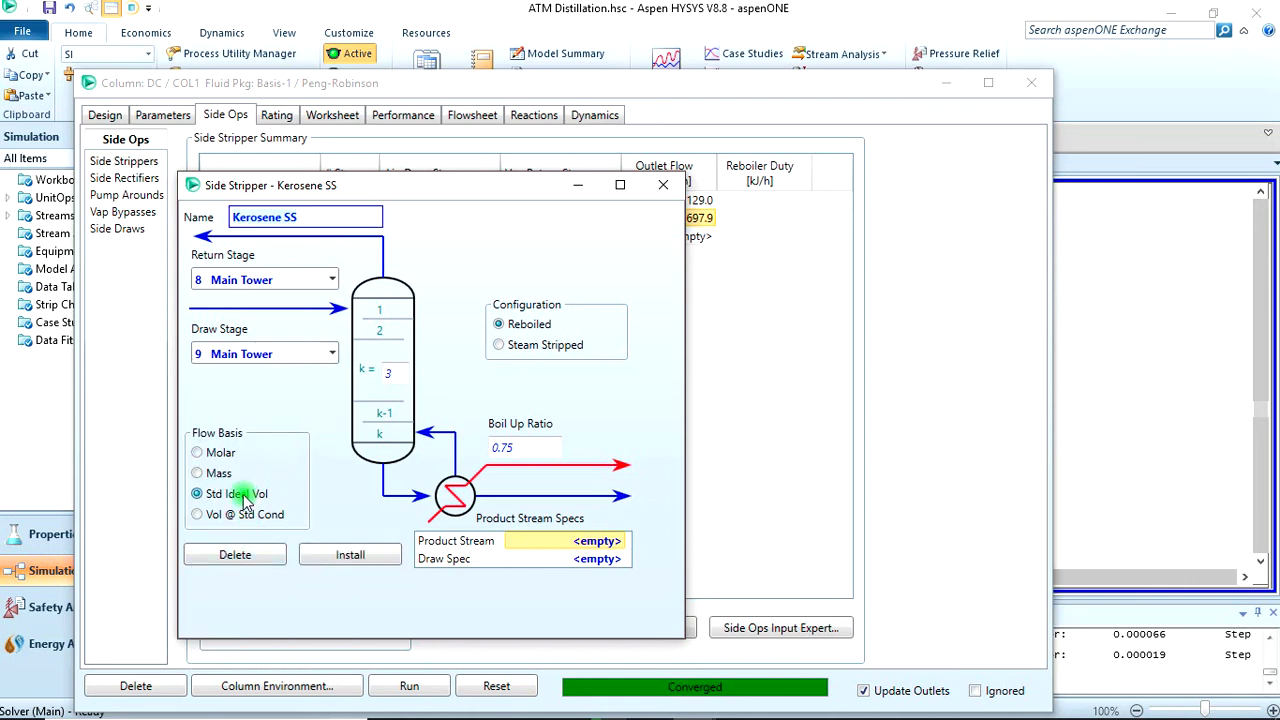
# Name the Kerosene SS product stream Kerosene, set its draw spec to 64.10 m3/h, and install the side stripper.
pyautogui.click(585, 540)
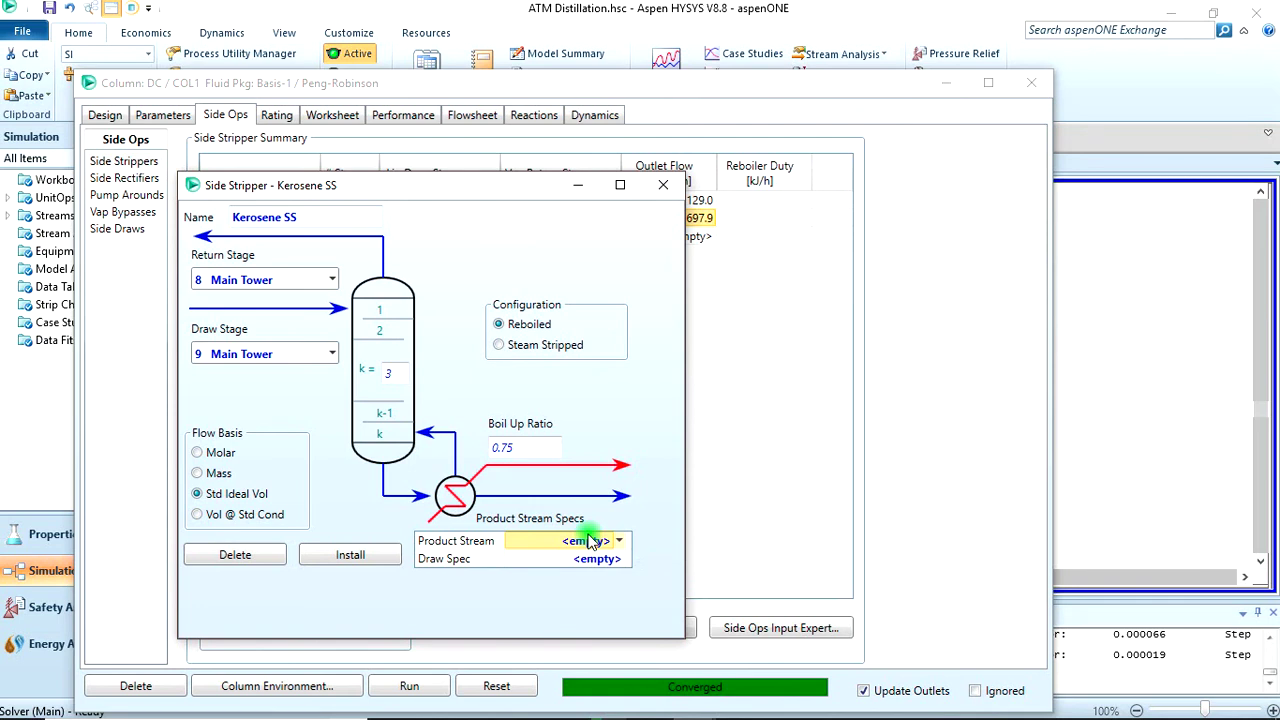
pyautogui.write('Kerosene')
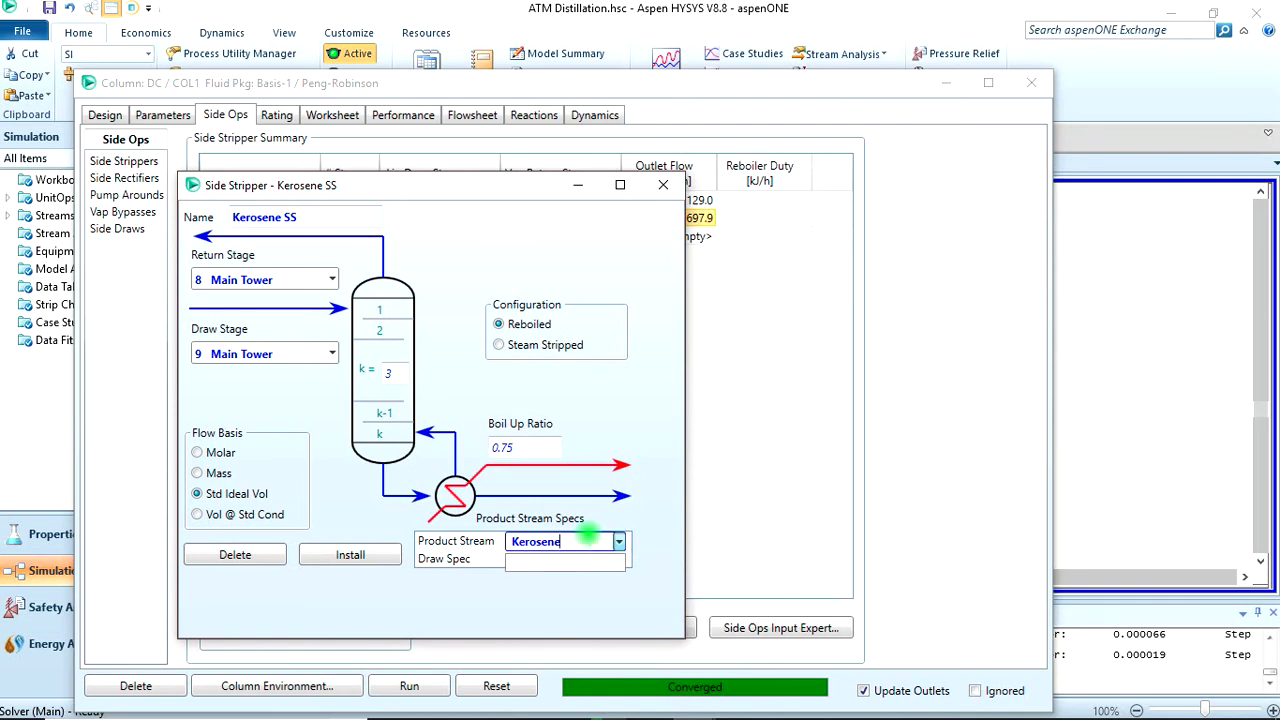
pyautogui.press('Return')
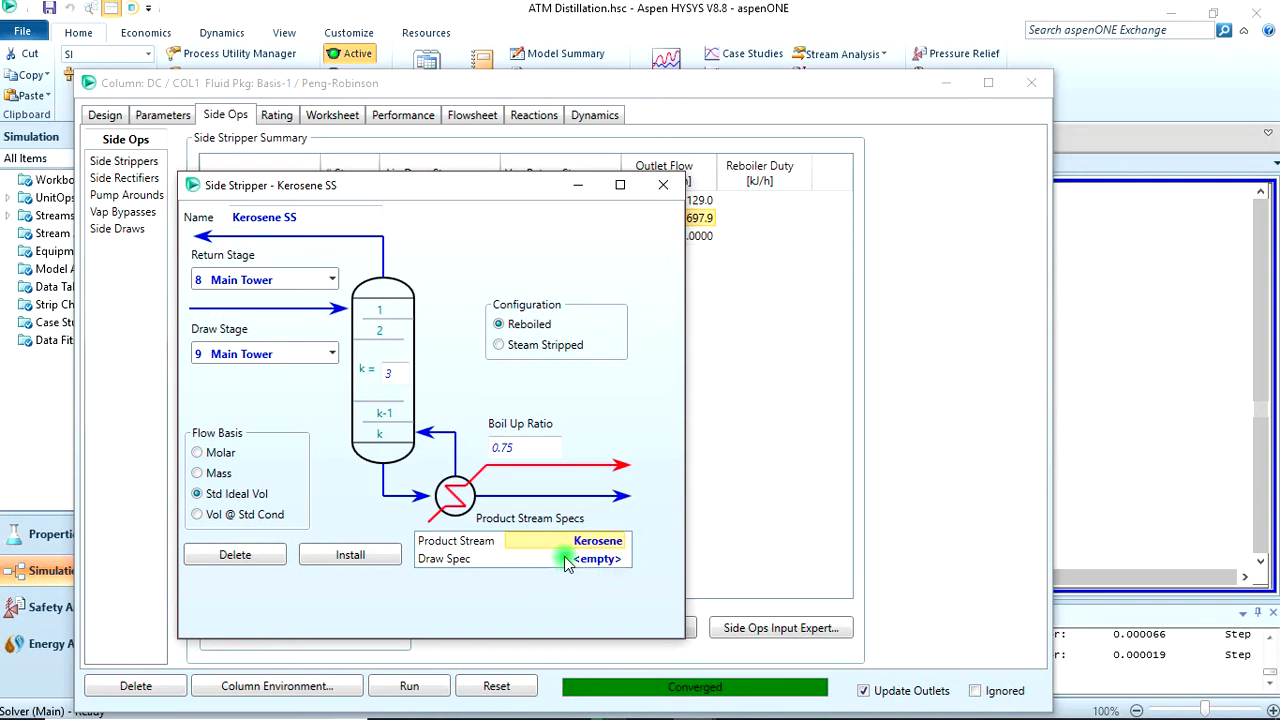
pyautogui.click(564, 558)
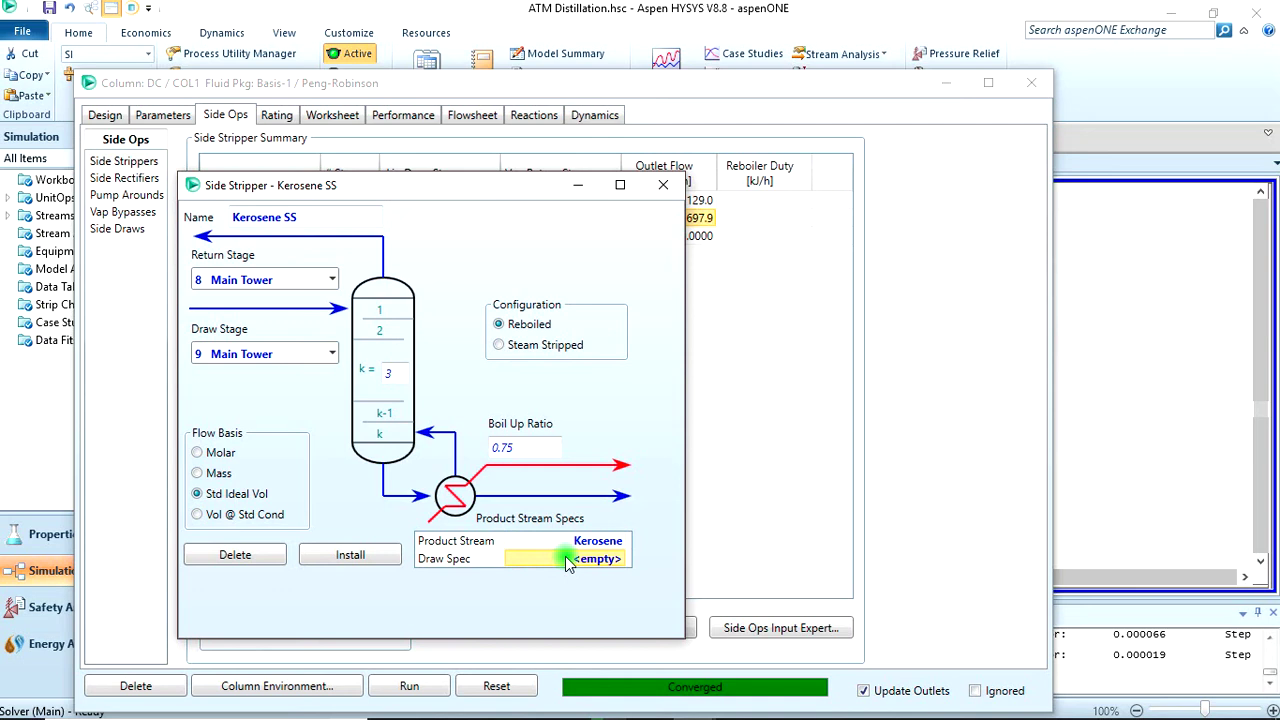
pyautogui.write('64')
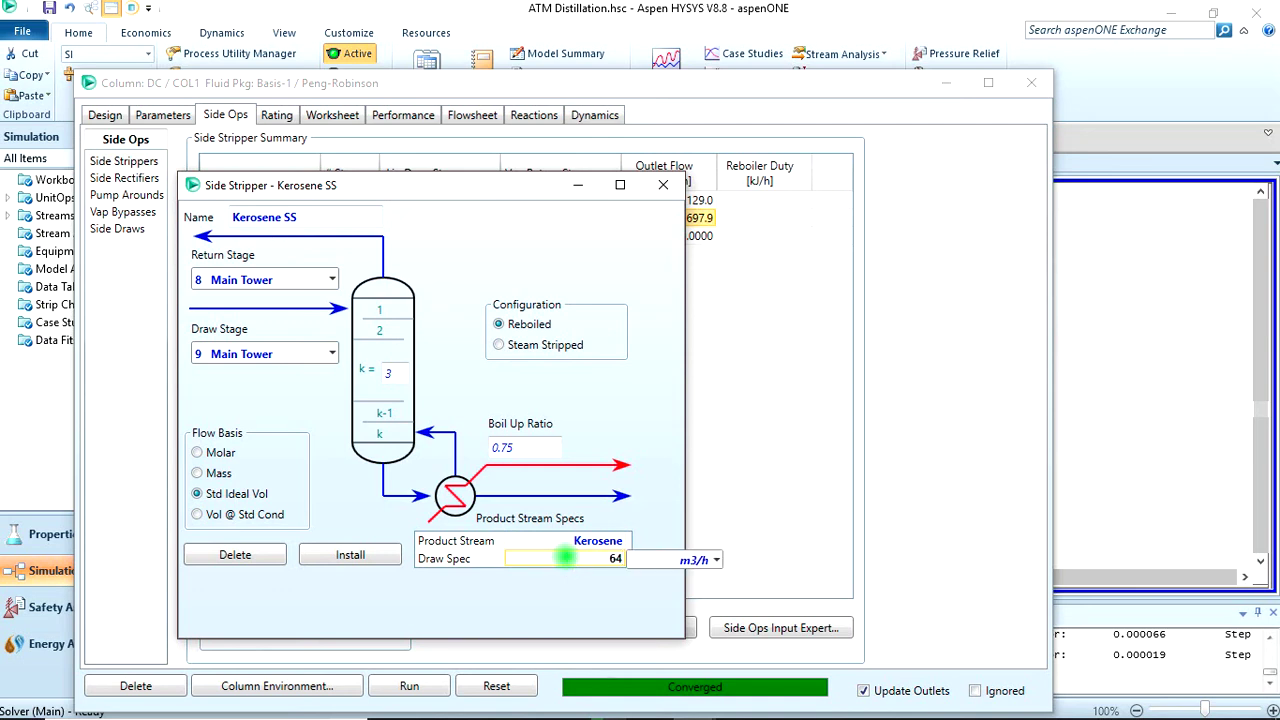
pyautogui.press('Return')
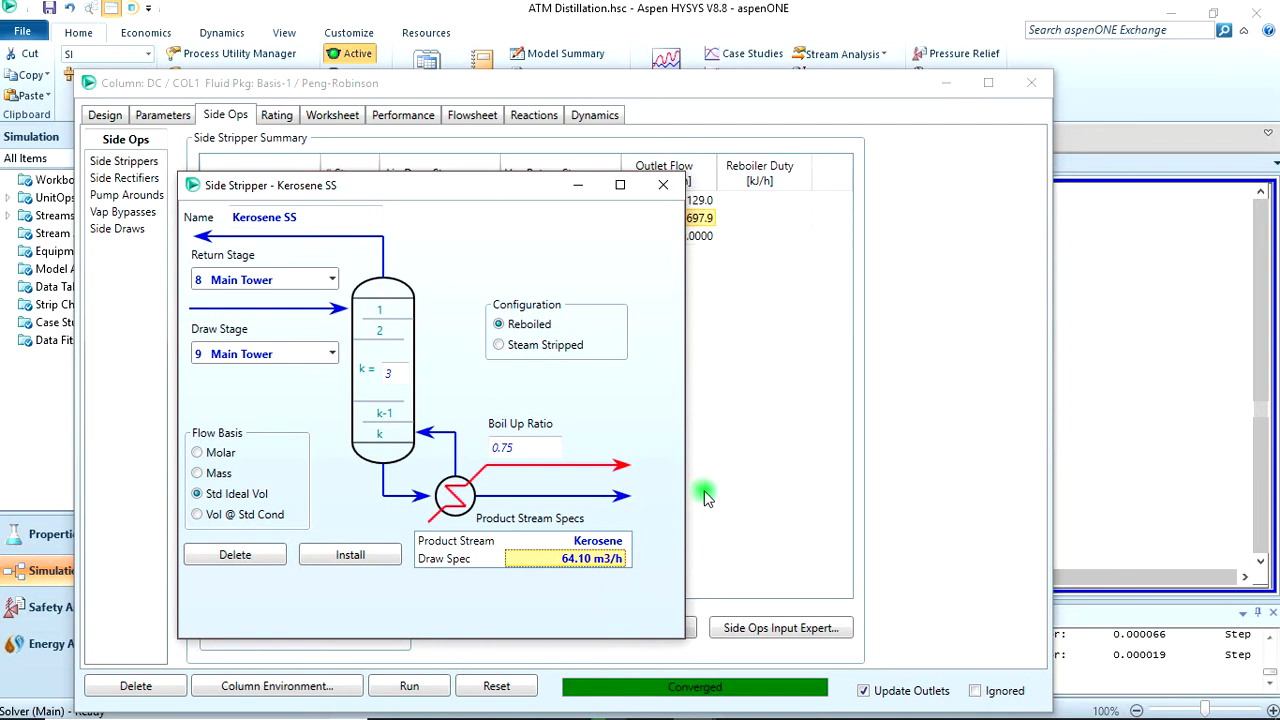
pyautogui.click(354, 556)
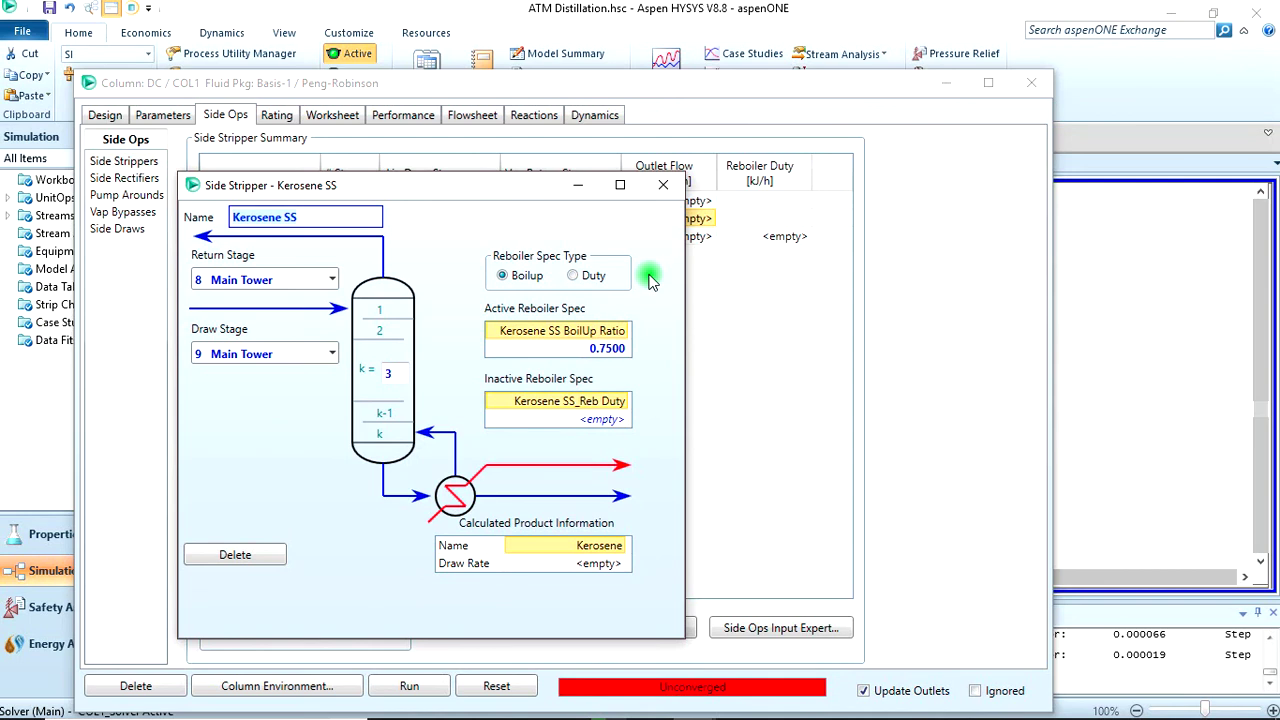
# Keep the Kerosene SS reboiler spec type on Boilup and close the side stripper's window.
pyautogui.click(585, 346)
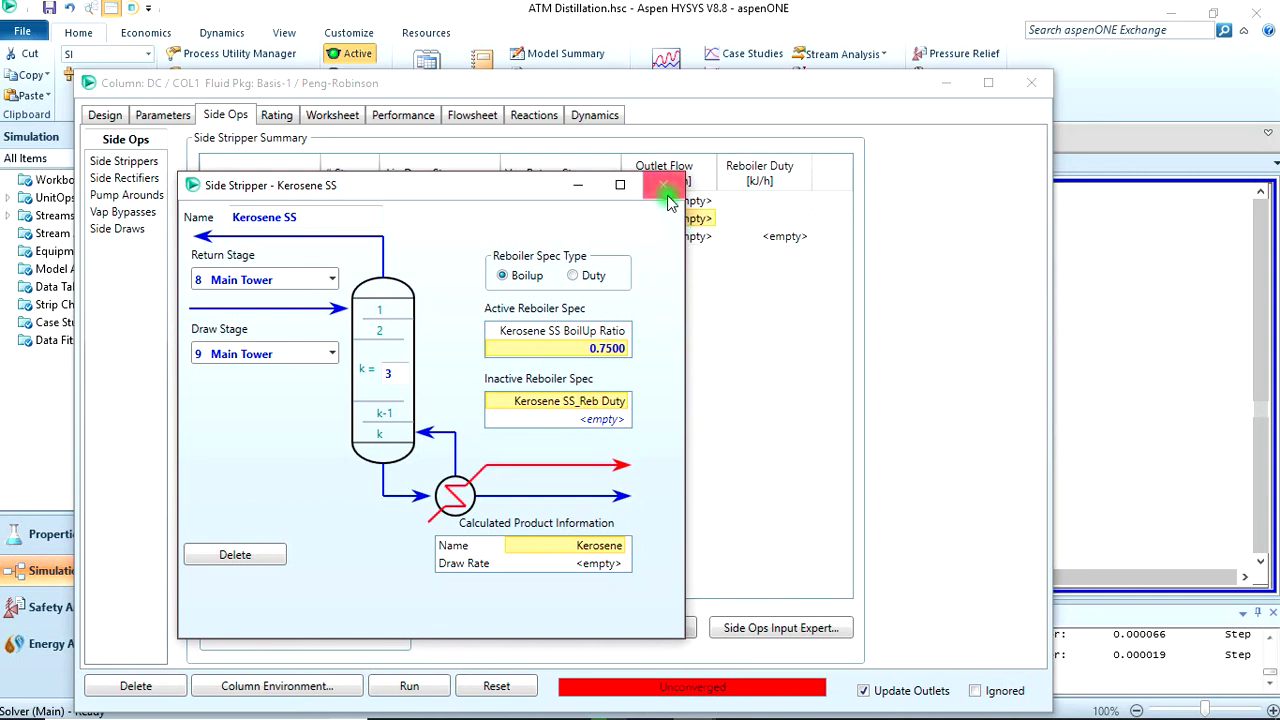
pyautogui.click(588, 277)
pyautogui.click(533, 280)
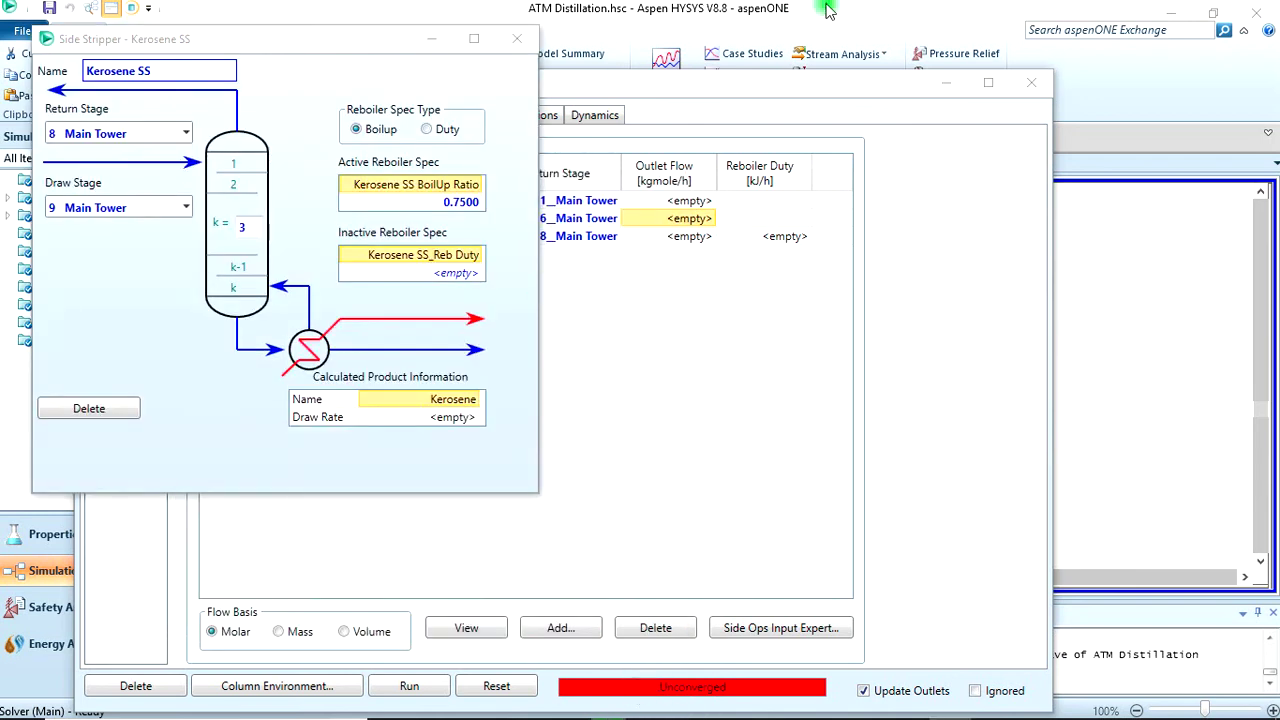
pyautogui.click(521, 39)
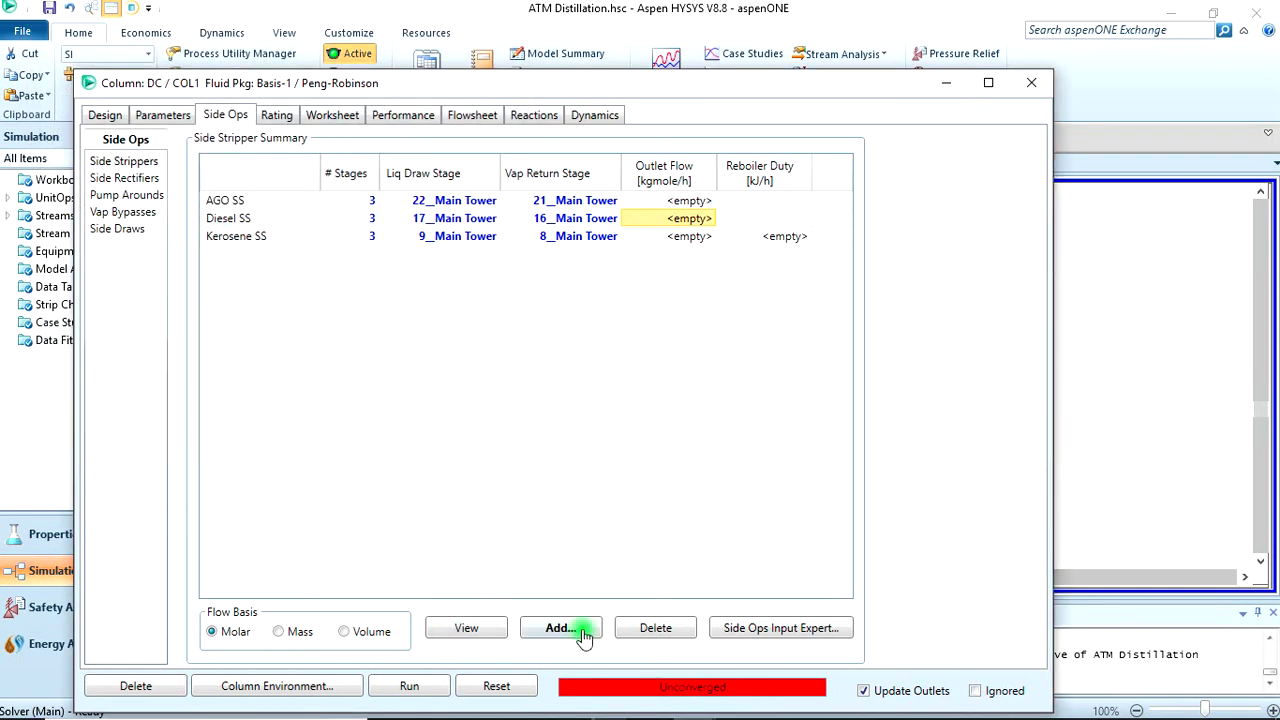
# Run the DC column with the Kerosene SS side stripper included and close the column window.
pyautogui.click(409, 686)
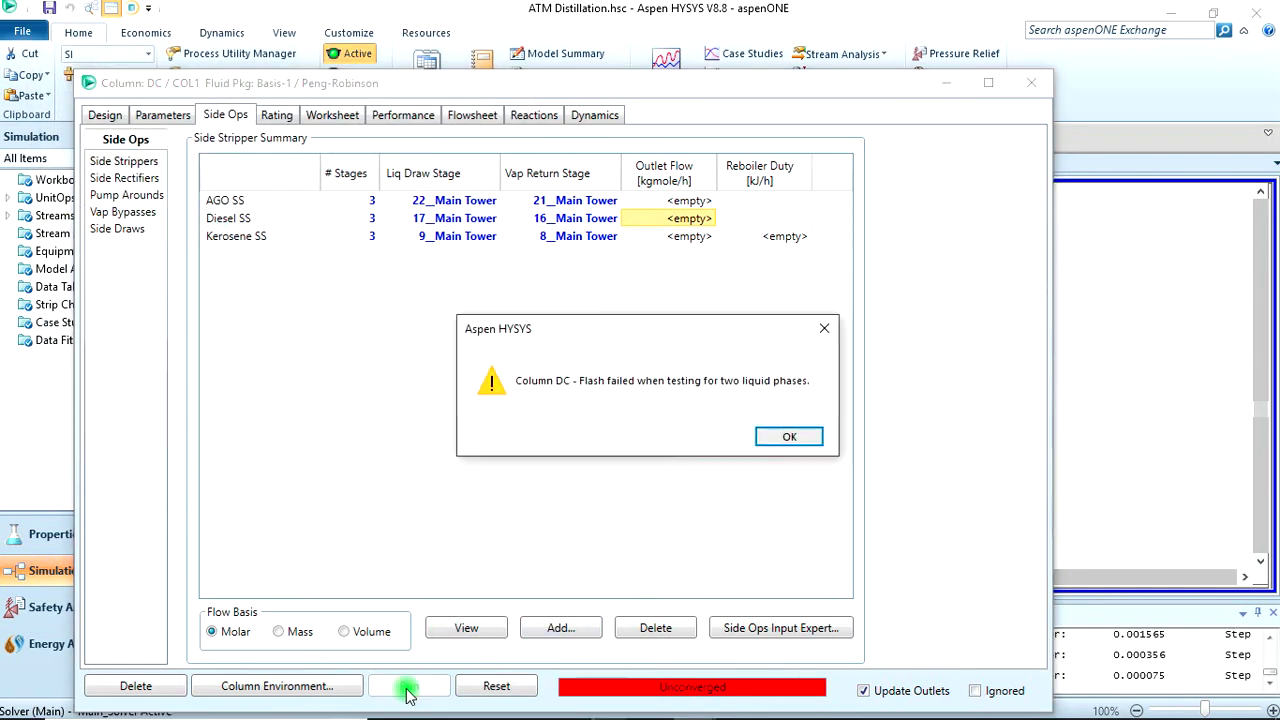
pyautogui.click(806, 437)
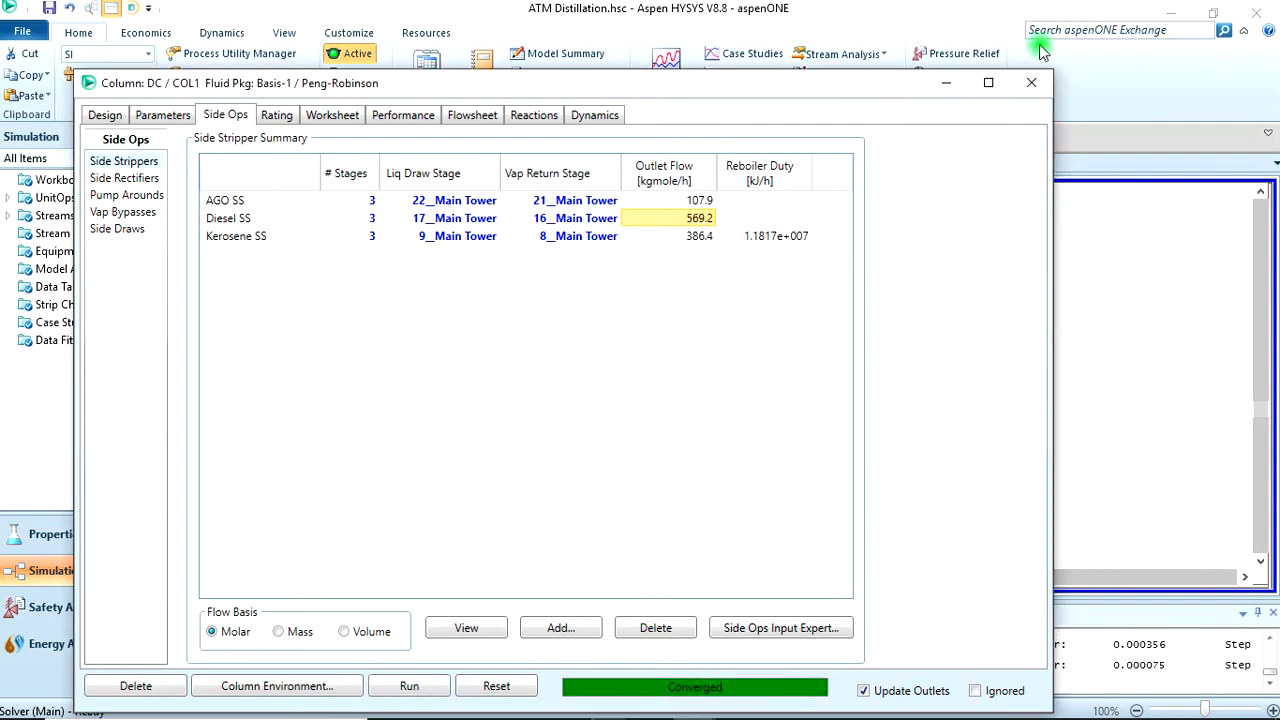
pyautogui.click(1031, 82)
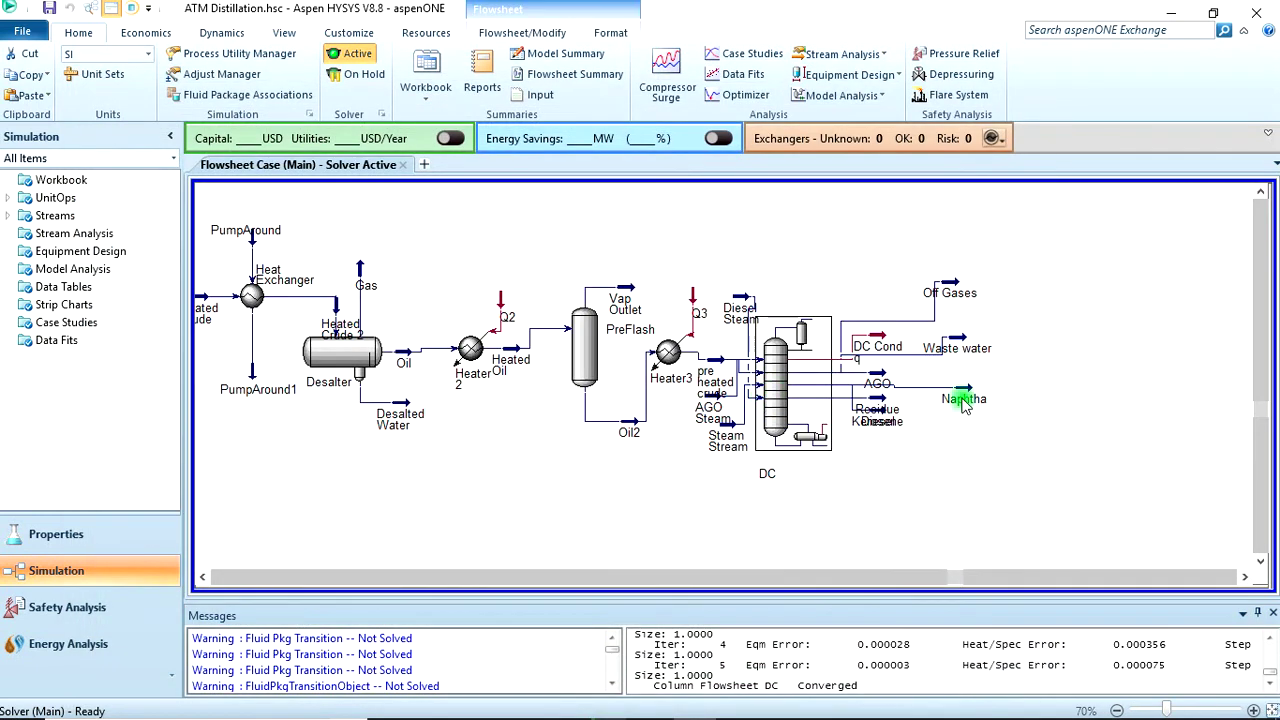
# Separate the overlapping Kerosene, Residue and Diesel product streams beside the DC column on the flowsheet.
pyautogui.moveTo(877, 420); pyautogui.dragTo(902, 476)
pyautogui.click(978, 422)
pyautogui.moveTo(880, 412); pyautogui.dragTo(978, 513)
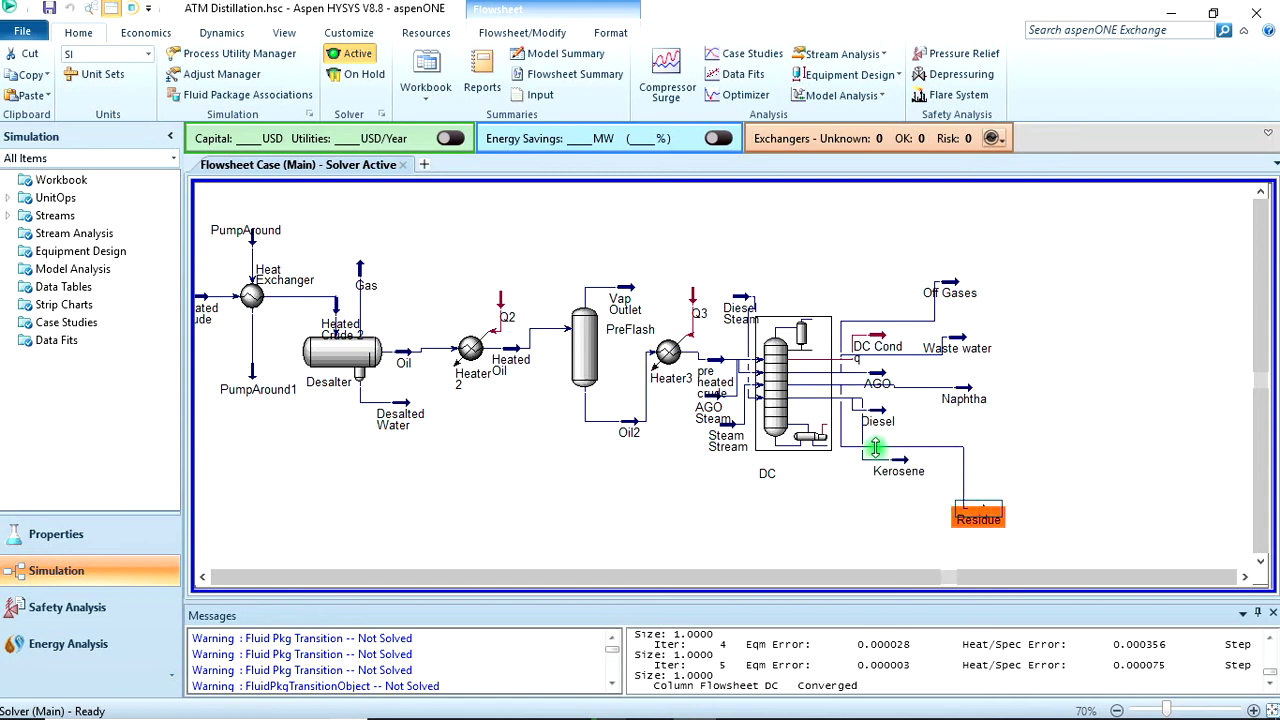
pyautogui.moveTo(883, 420); pyautogui.dragTo(985, 418)
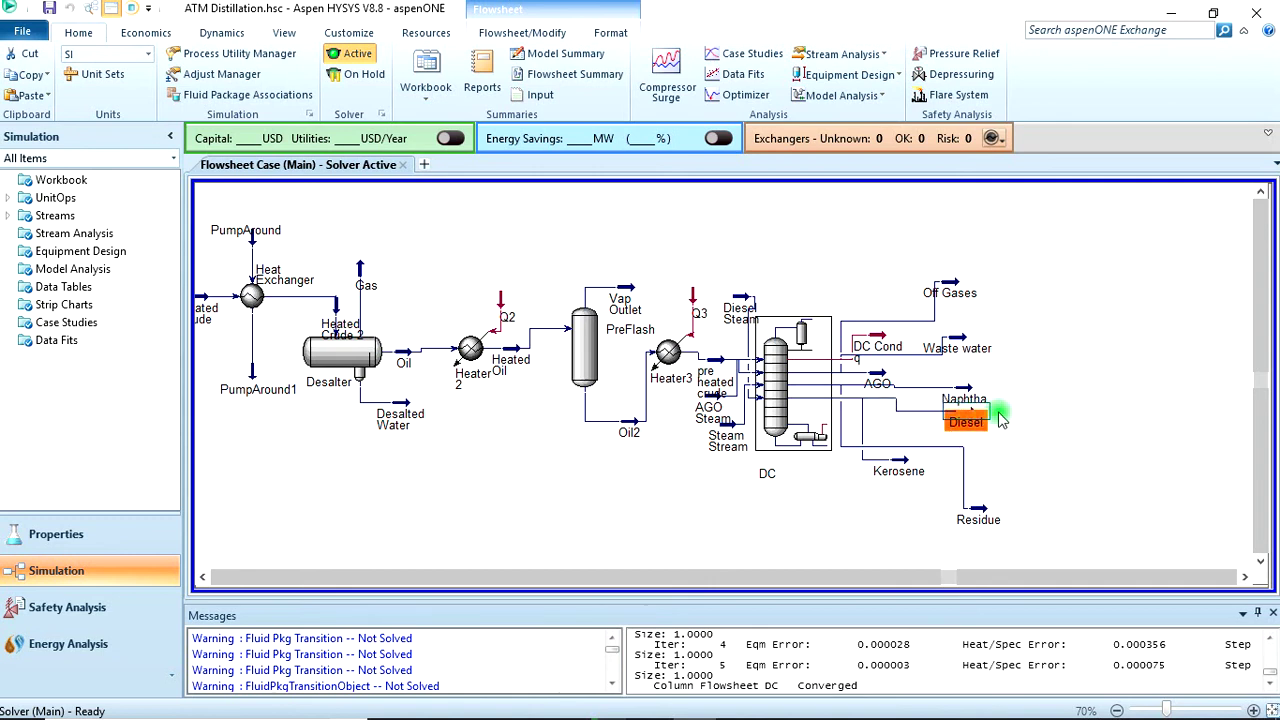
# Line up the AGO, Waste water, Off Gases, Kerosene and Residue streams with the other DC products on the flowsheet.
pyautogui.moveTo(880, 381); pyautogui.dragTo(992, 350)
pyautogui.click(1068, 368)
pyautogui.moveTo(957, 284); pyautogui.dragTo(987, 291)
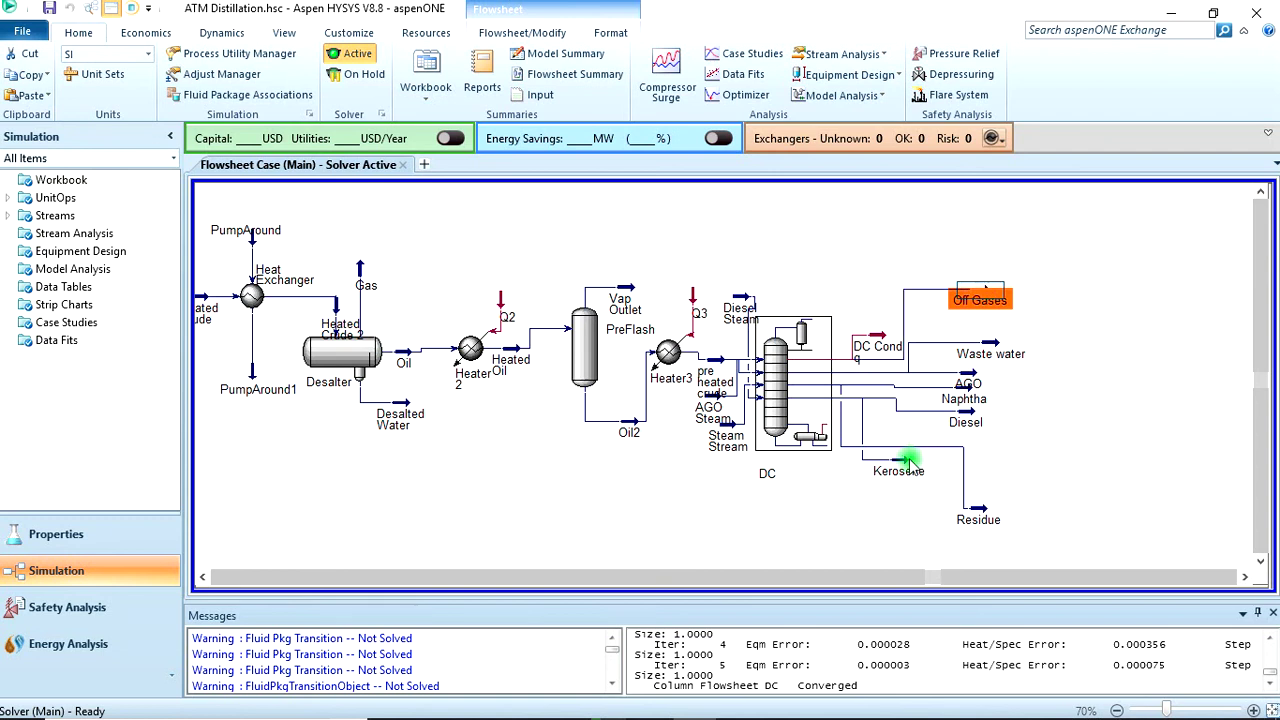
pyautogui.moveTo(910, 462)
pyautogui.moveTo(910, 462); pyautogui.dragTo(1003, 443)
pyautogui.moveTo(982, 516); pyautogui.dragTo(974, 489)
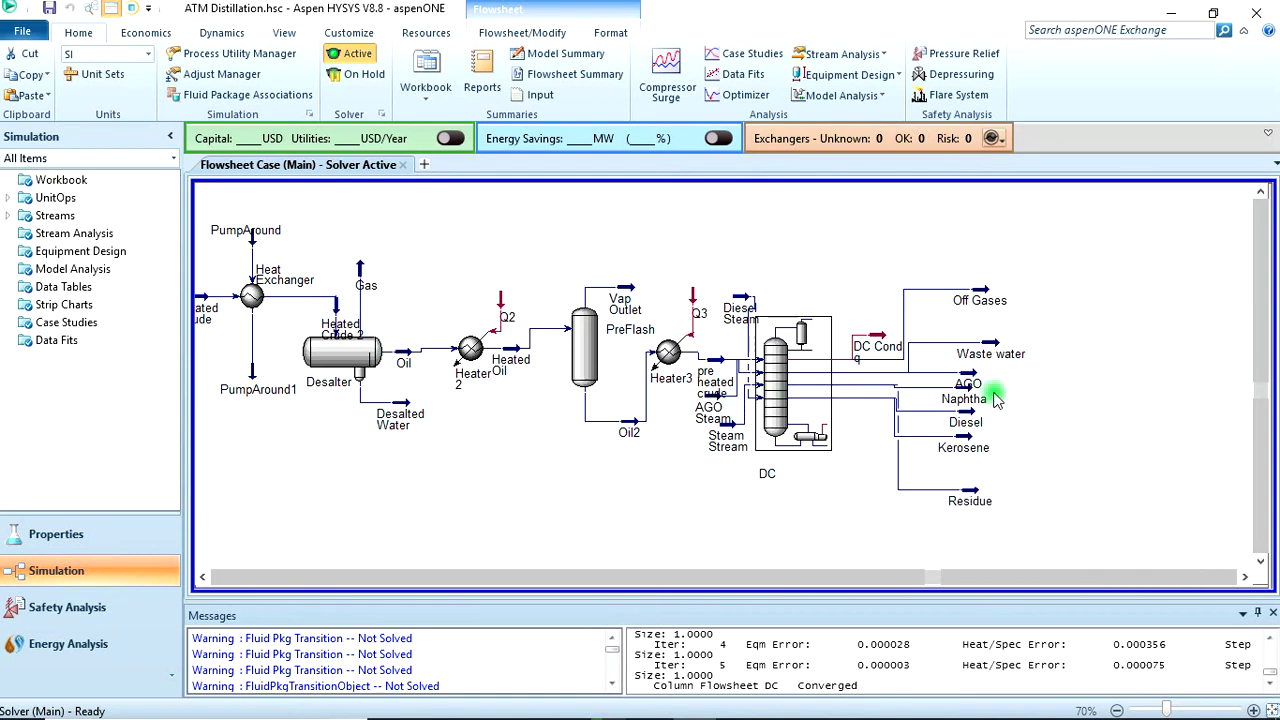
# Move the DC column slightly away from its feeds and place the AGO Steam stream below Steam Stream.
pyautogui.click(780, 384)
pyautogui.moveTo(793, 390); pyautogui.dragTo(817, 380)
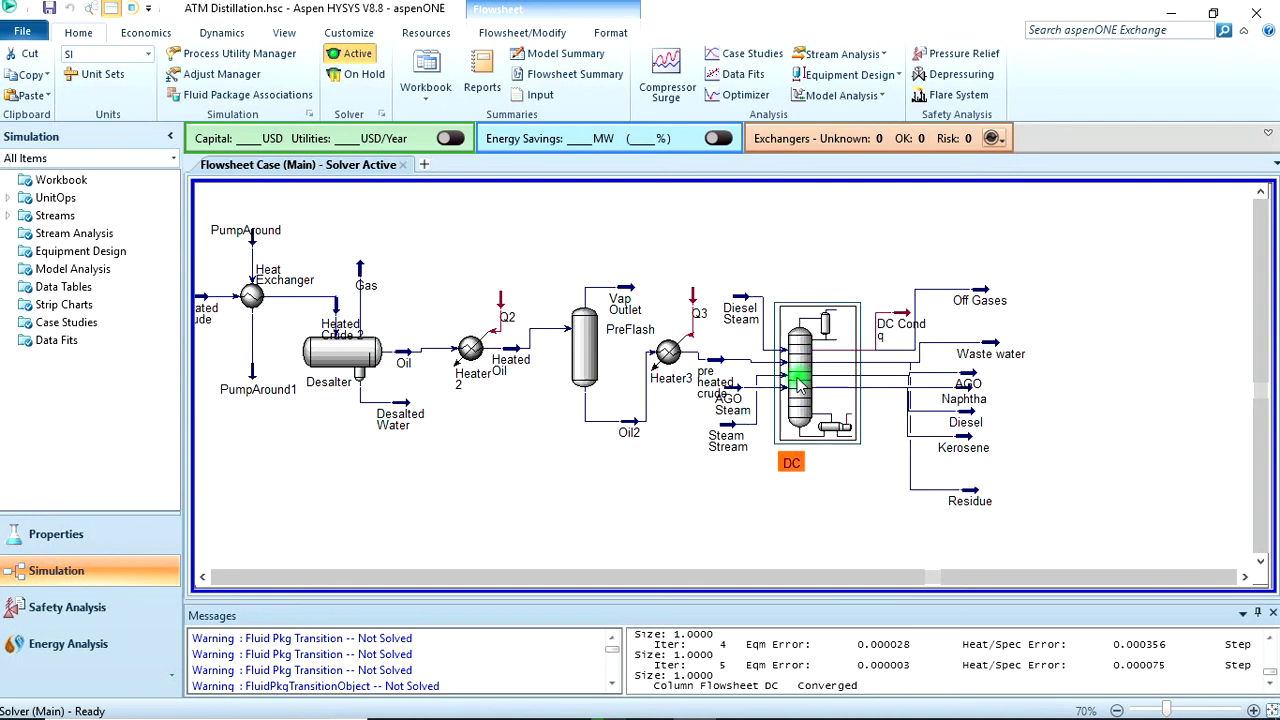
pyautogui.click(731, 494)
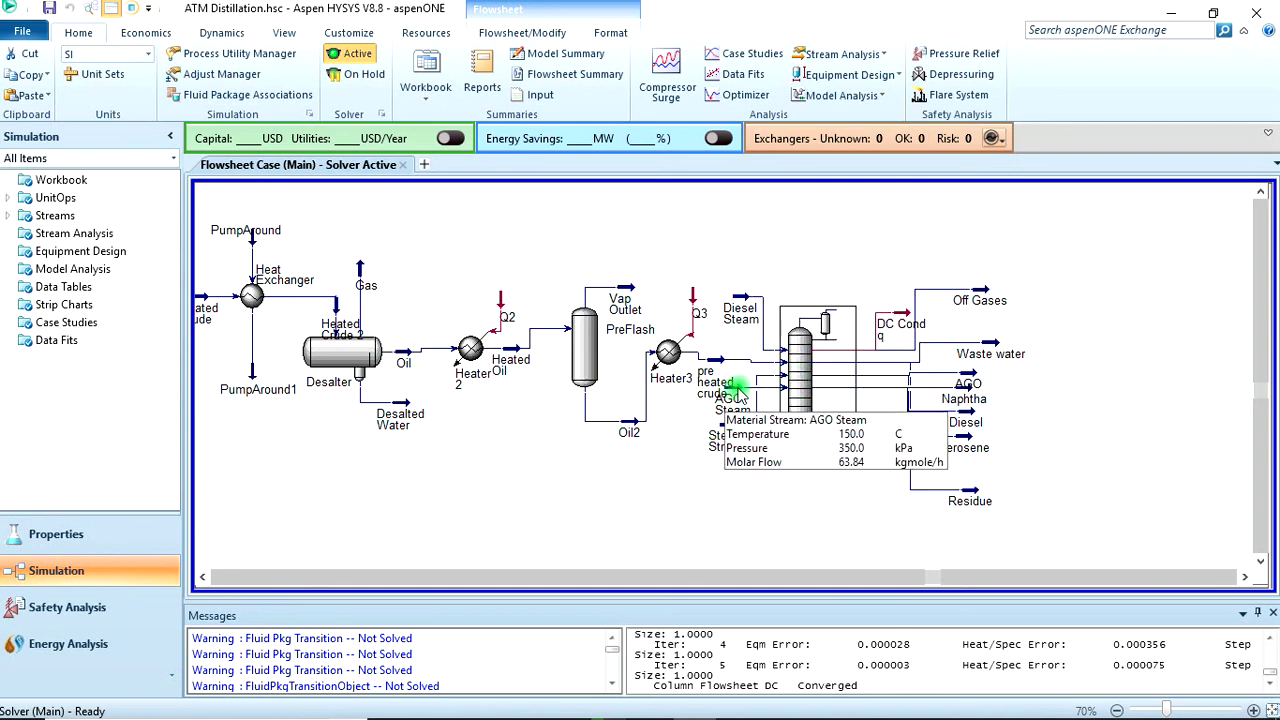
pyautogui.moveTo(738, 395); pyautogui.dragTo(736, 470)
pyautogui.click(733, 429)
pyautogui.click(1056, 343)
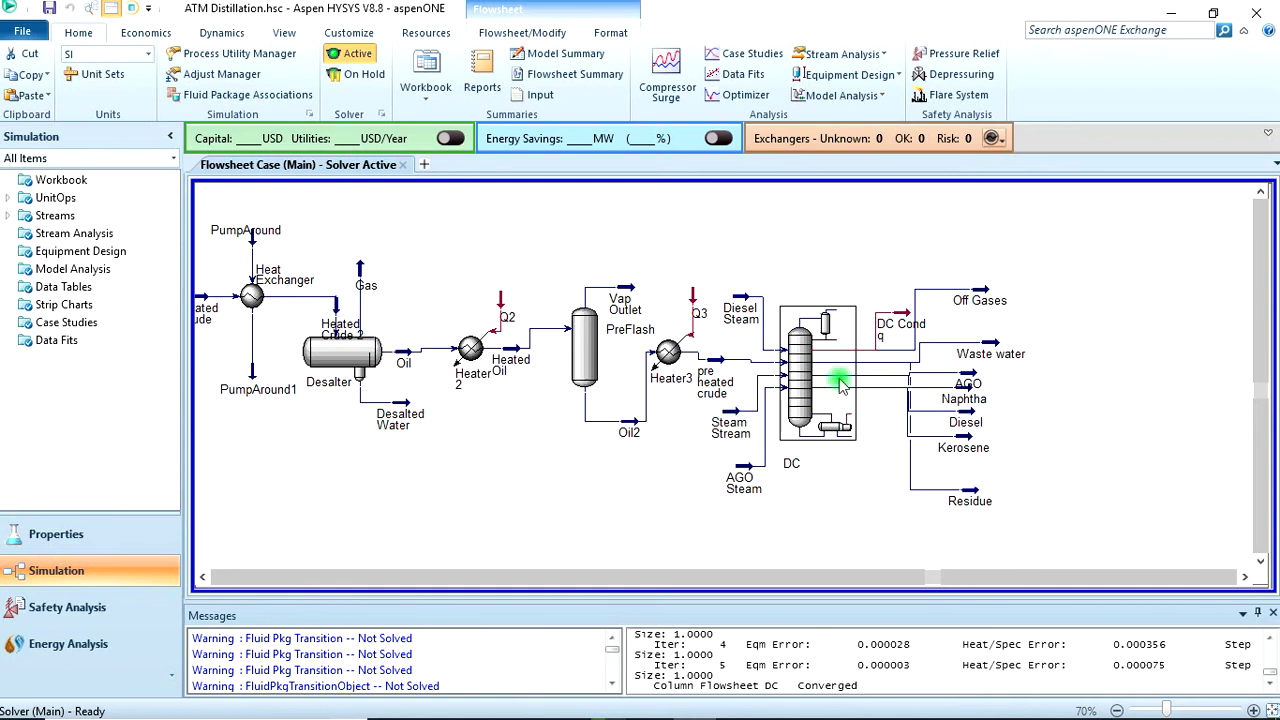
# Switch to the PowerPoint slide show and go past the side stripper details to the Pump Arounds slide.
pyautogui.moveTo(964, 395)
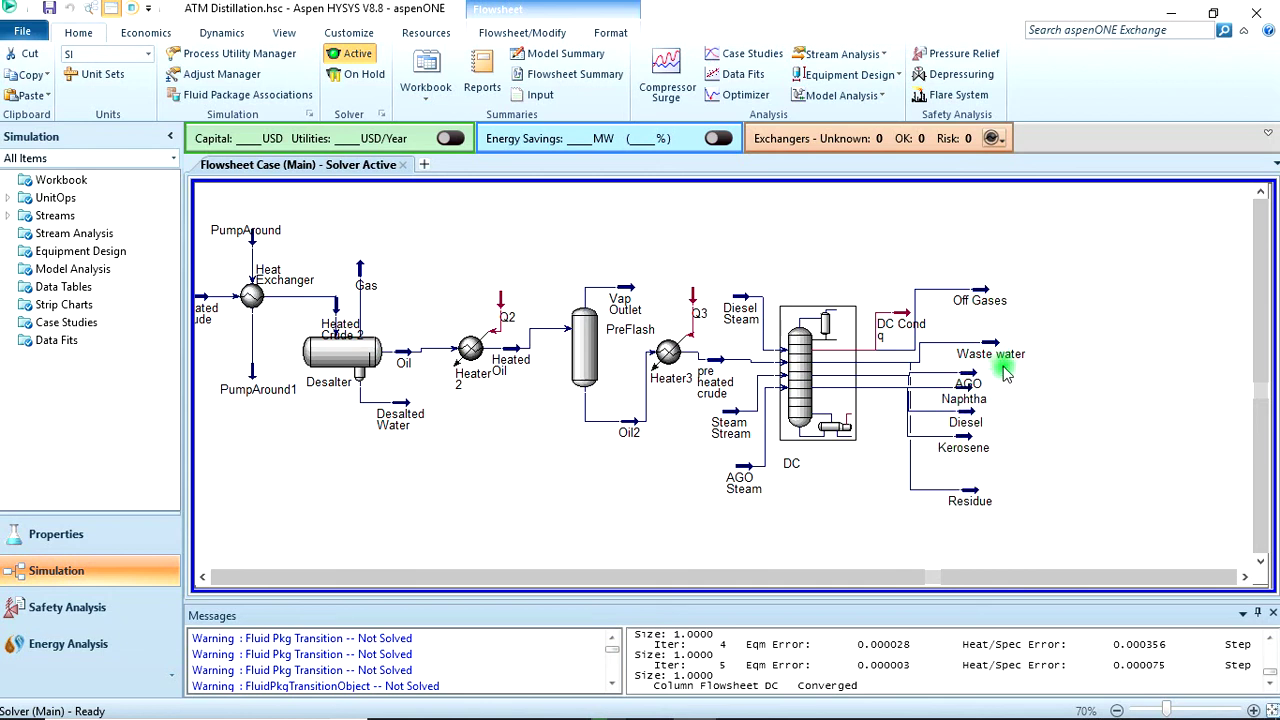
pyautogui.moveTo(715, 400)
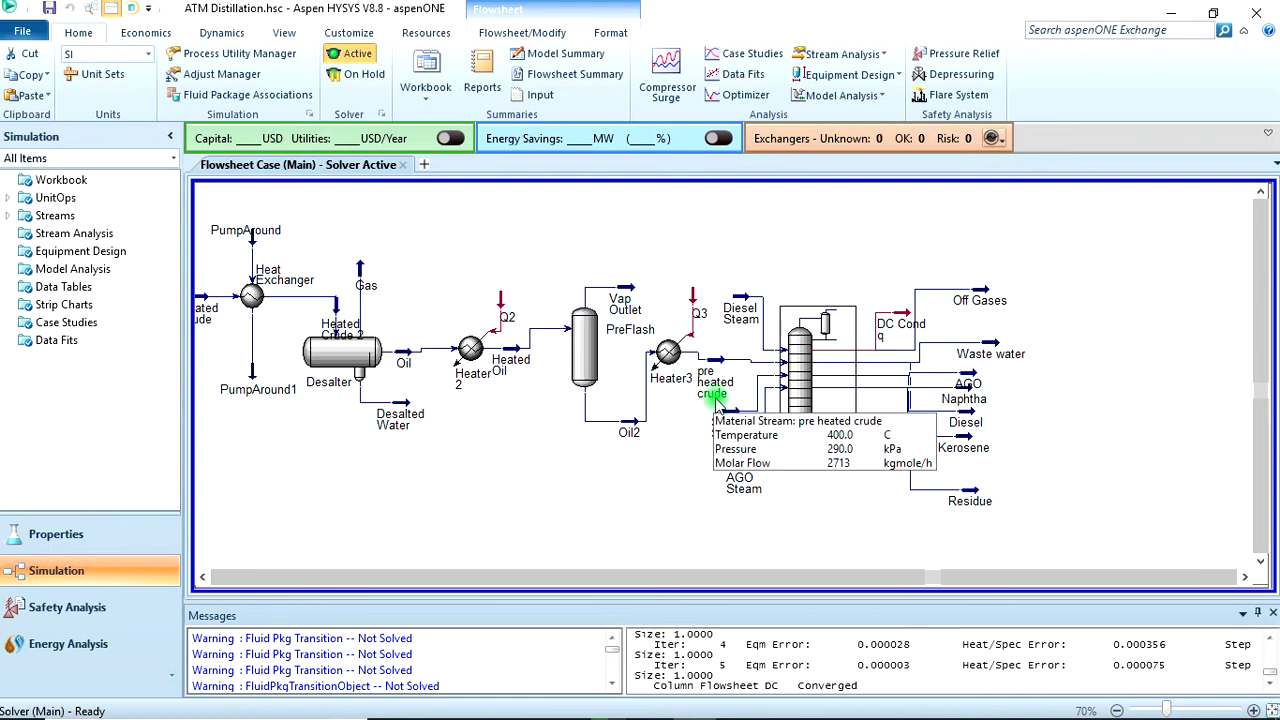
pyautogui.hotkey('alt', 'Tab')
pyautogui.hotkey('alt', 'Tab')
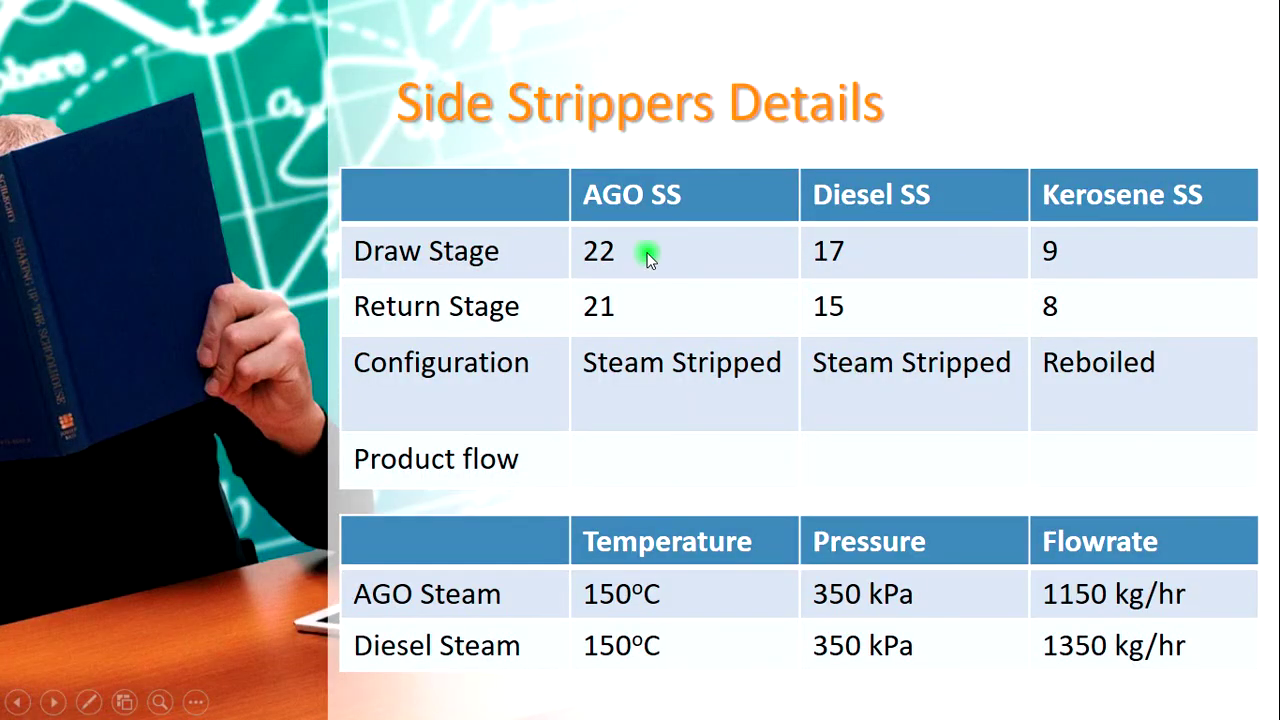
pyautogui.press('Left')
pyautogui.press('Right')
pyautogui.press('Right')
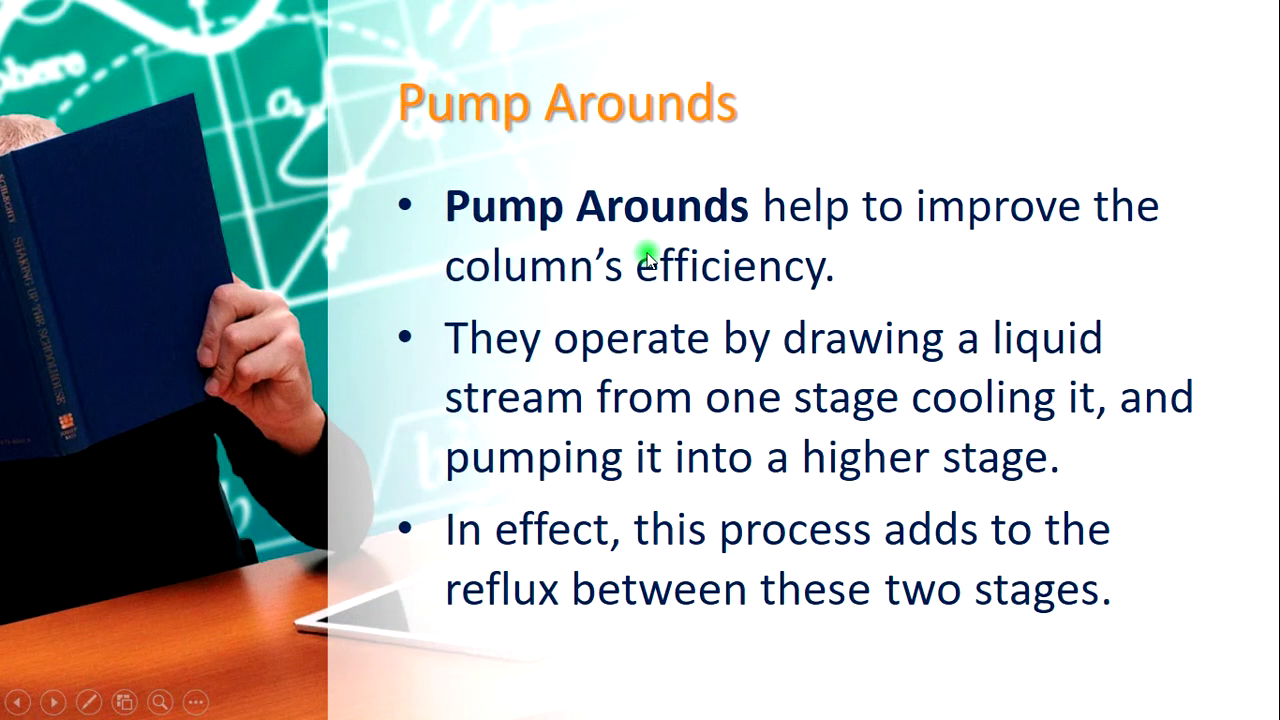
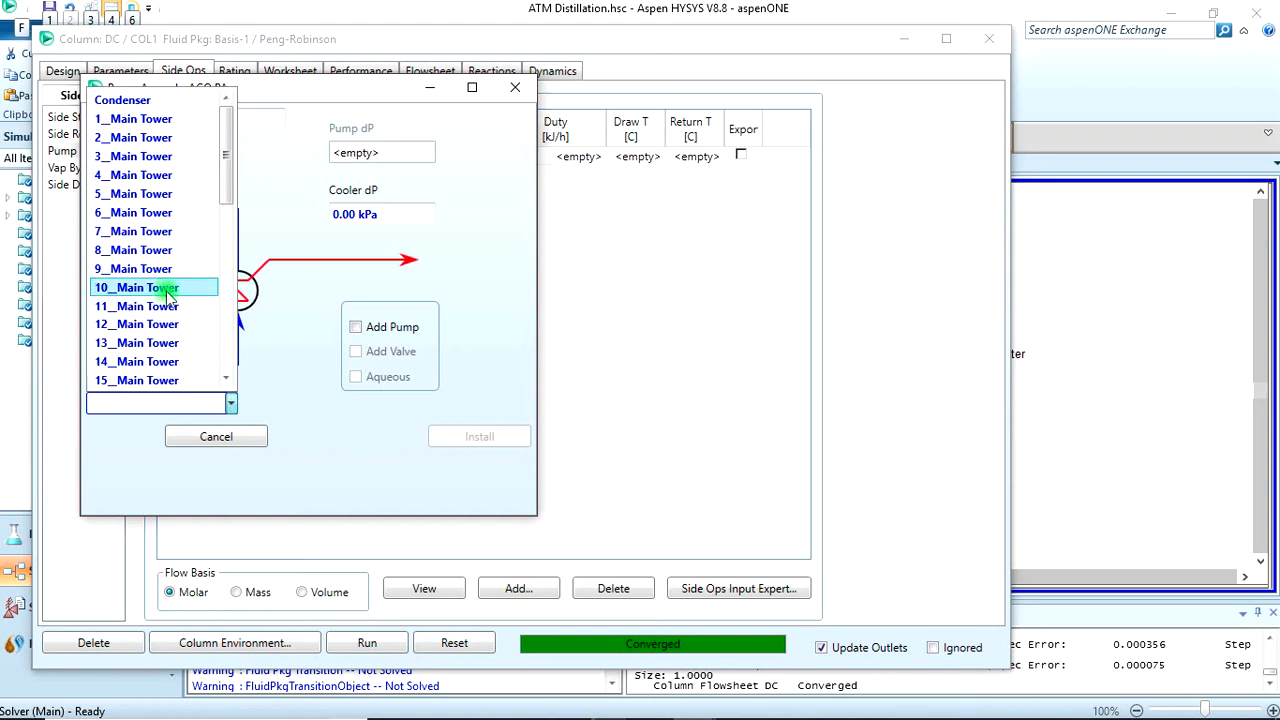
# Set the AGO PA pump around's draw stage to 22__Main Tower.
pyautogui.scroll(-4, 145, 305)
pyautogui.scroll(-2, 145, 305)
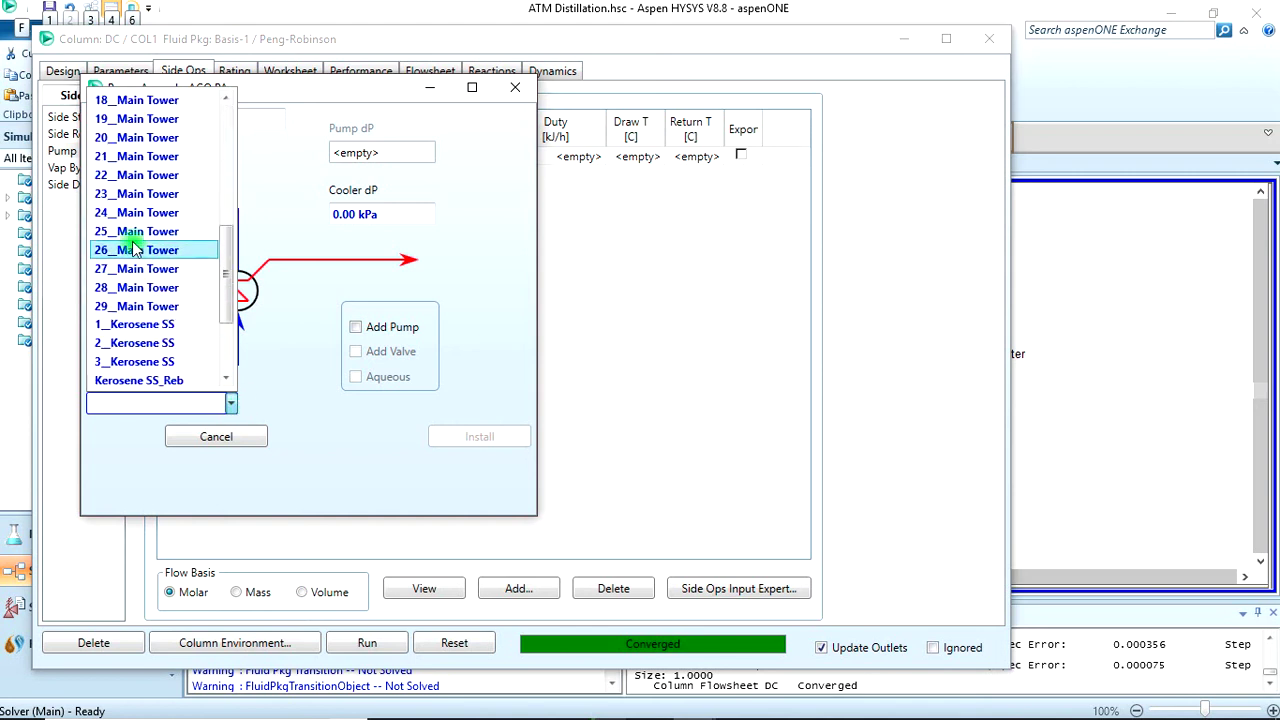
pyautogui.click(134, 176)
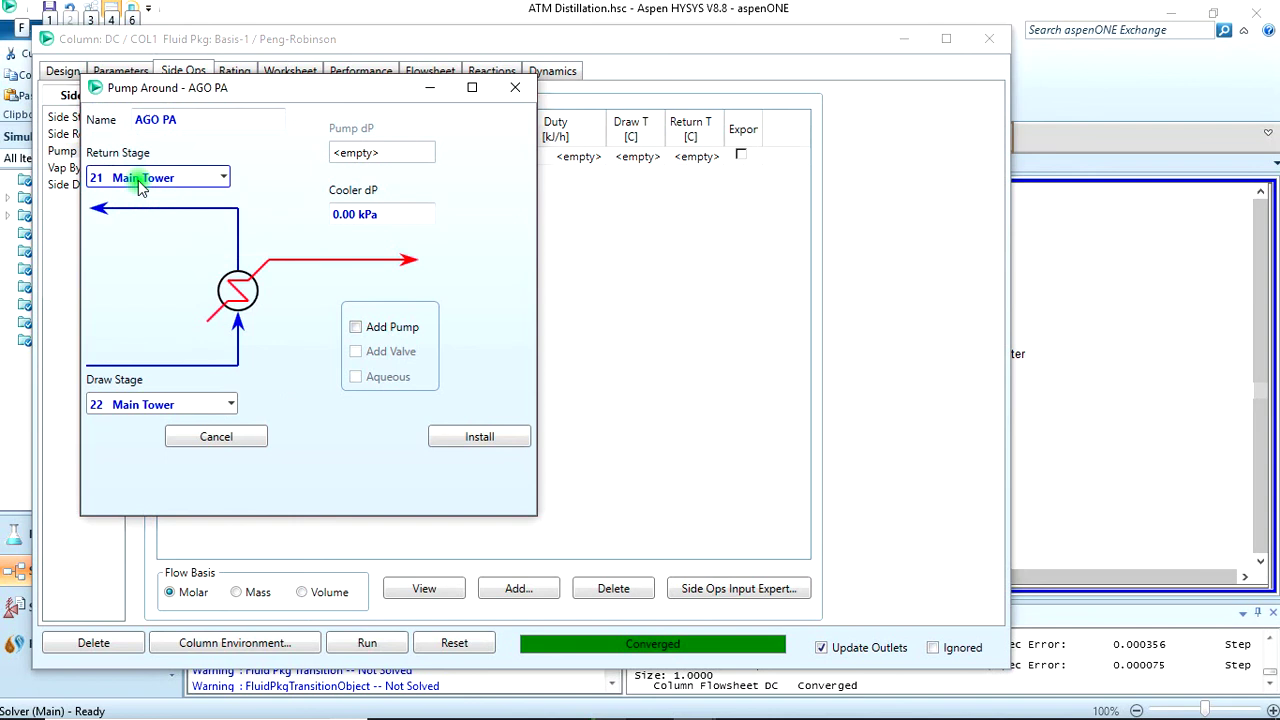
# Install the AGO PA pump around with Duty as its second spec type.
pyautogui.click(472, 440)
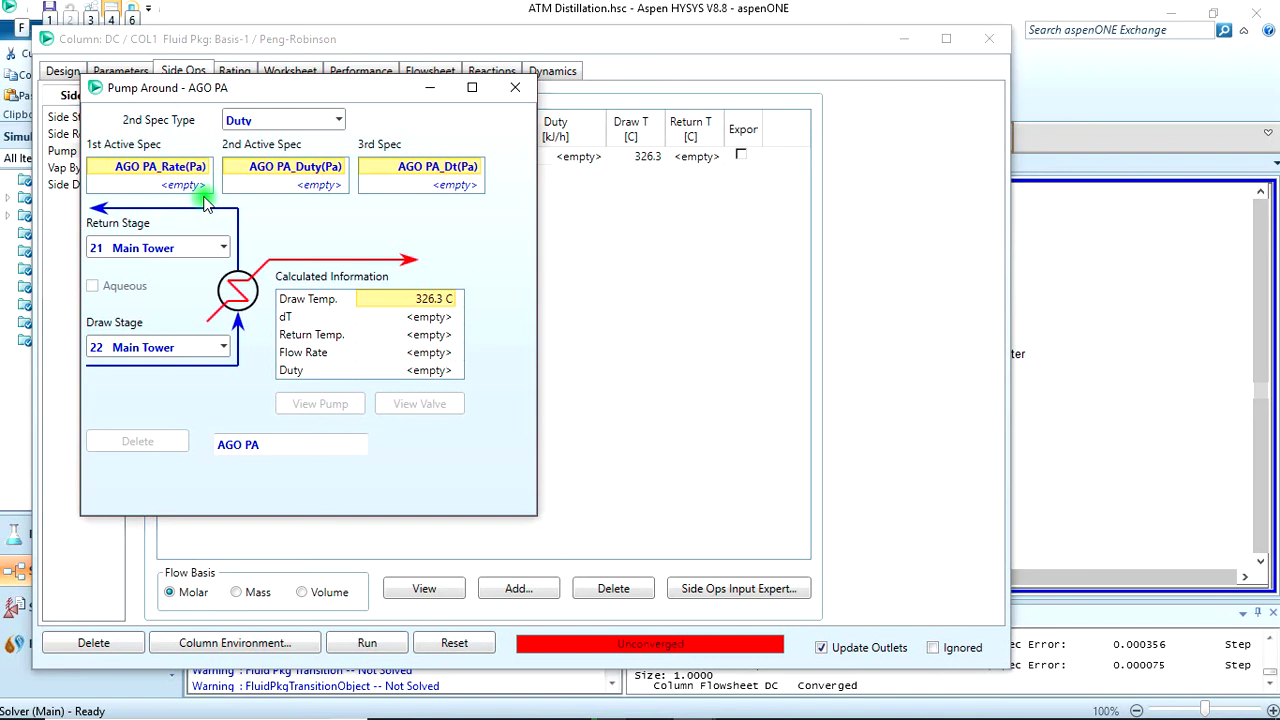
pyautogui.click(341, 119)
pyautogui.click(298, 177)
pyautogui.click(339, 119)
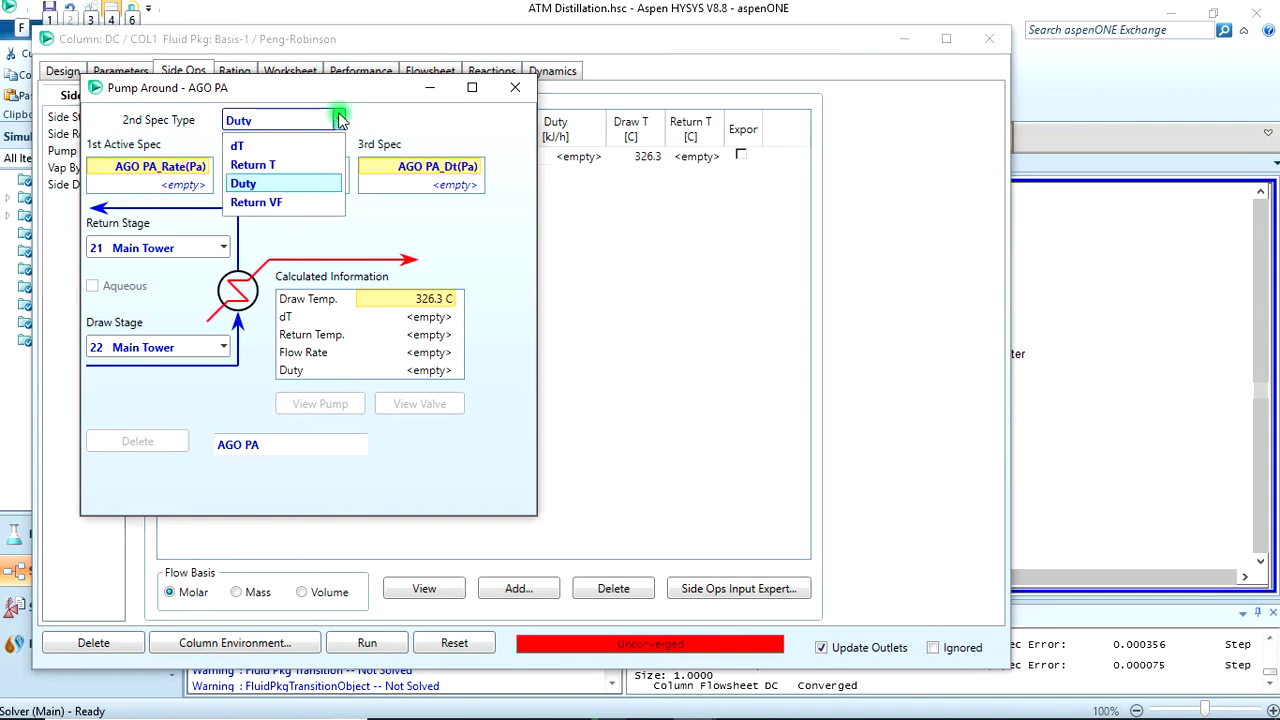
pyautogui.click(339, 119)
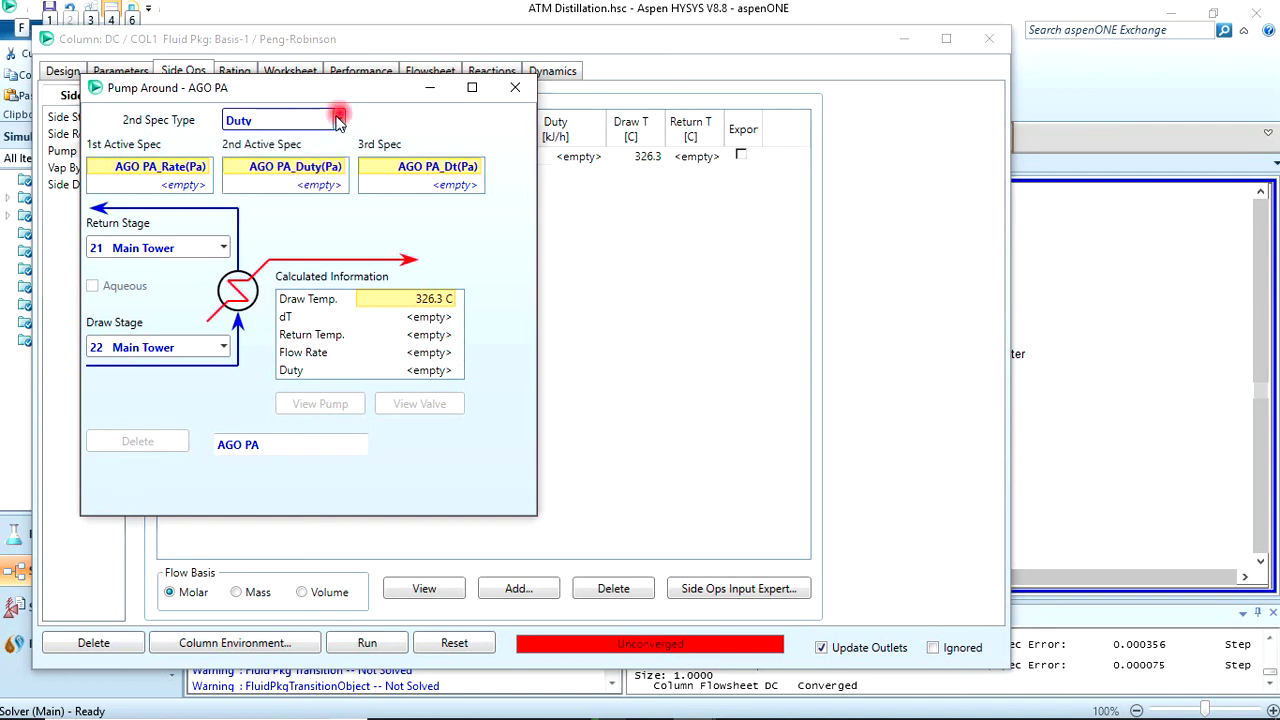
# Set the AGO PA flow rate spec to 200 m3/h on the Std Ideal Vol basis.
pyautogui.click(187, 188)
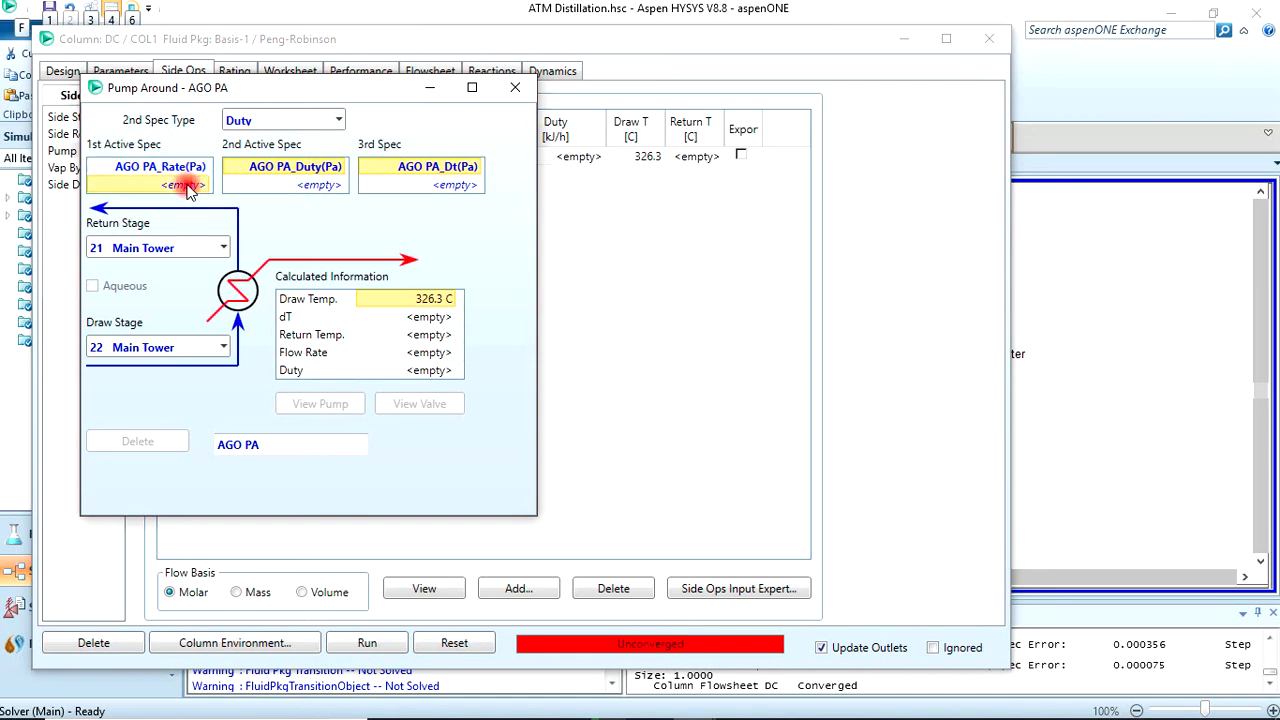
pyautogui.doubleClick(187, 188)
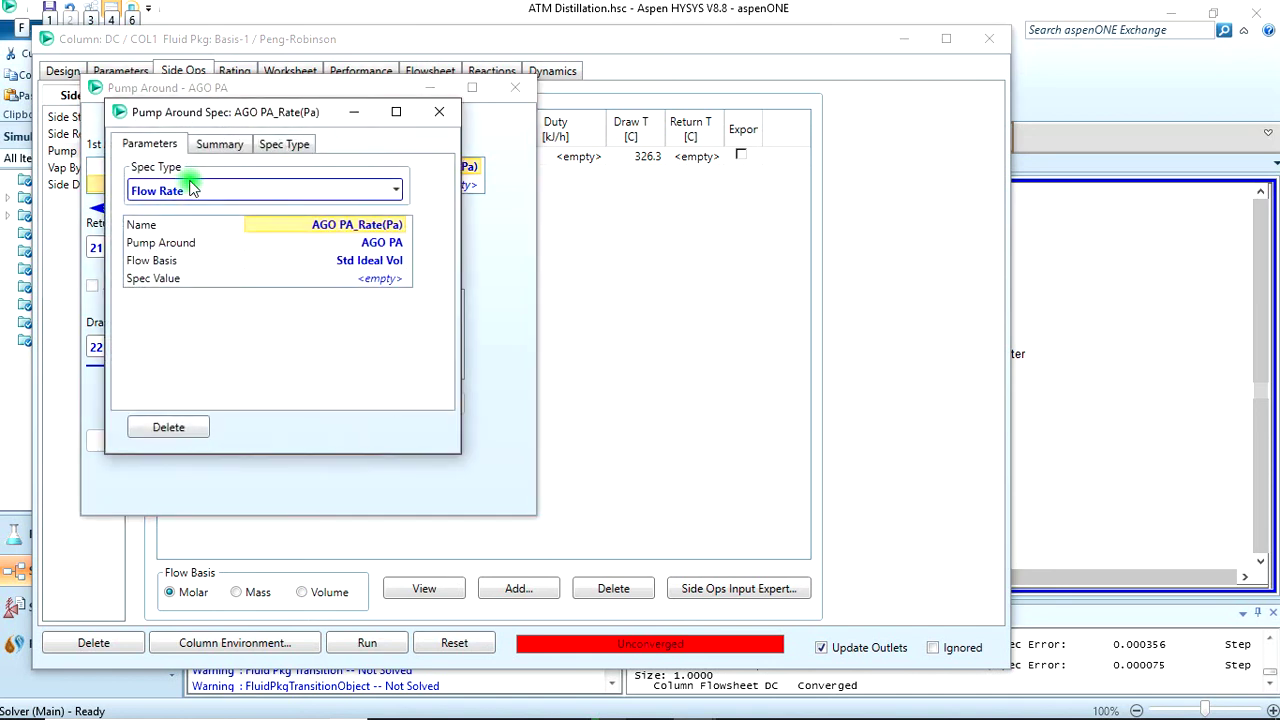
pyautogui.click(380, 278)
pyautogui.write('200')
pyautogui.press('Return')
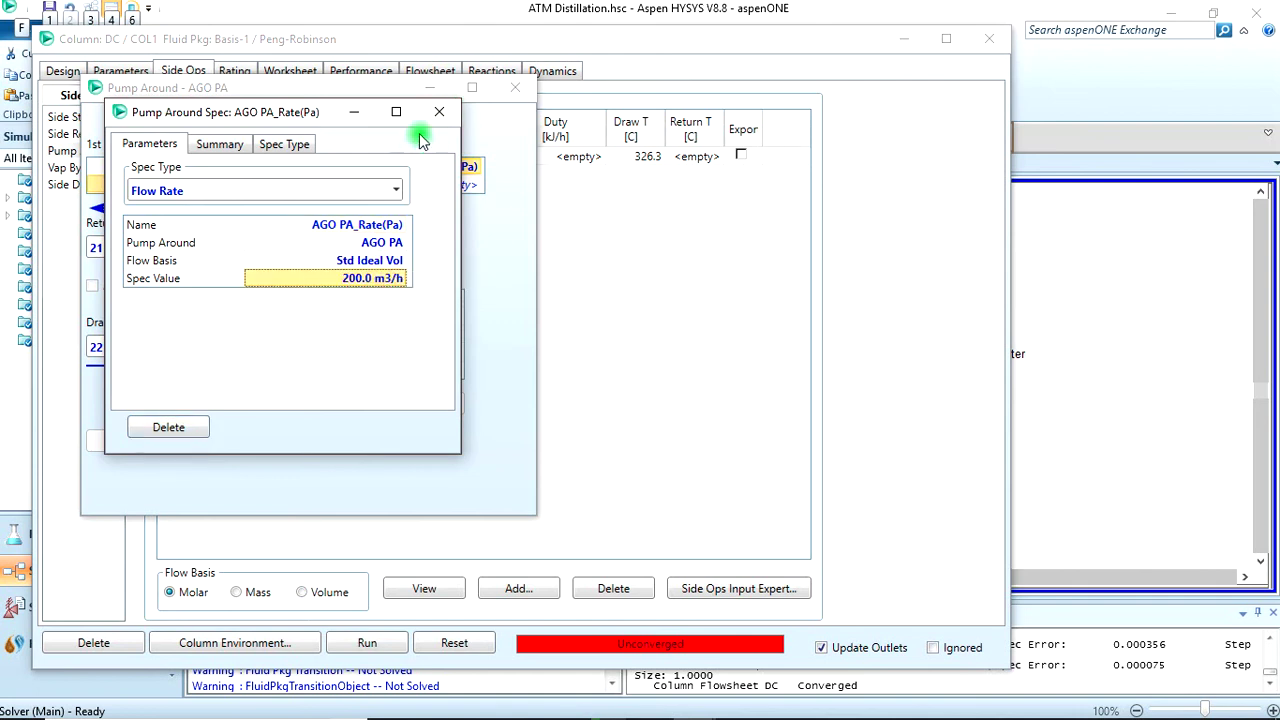
pyautogui.click(439, 111)
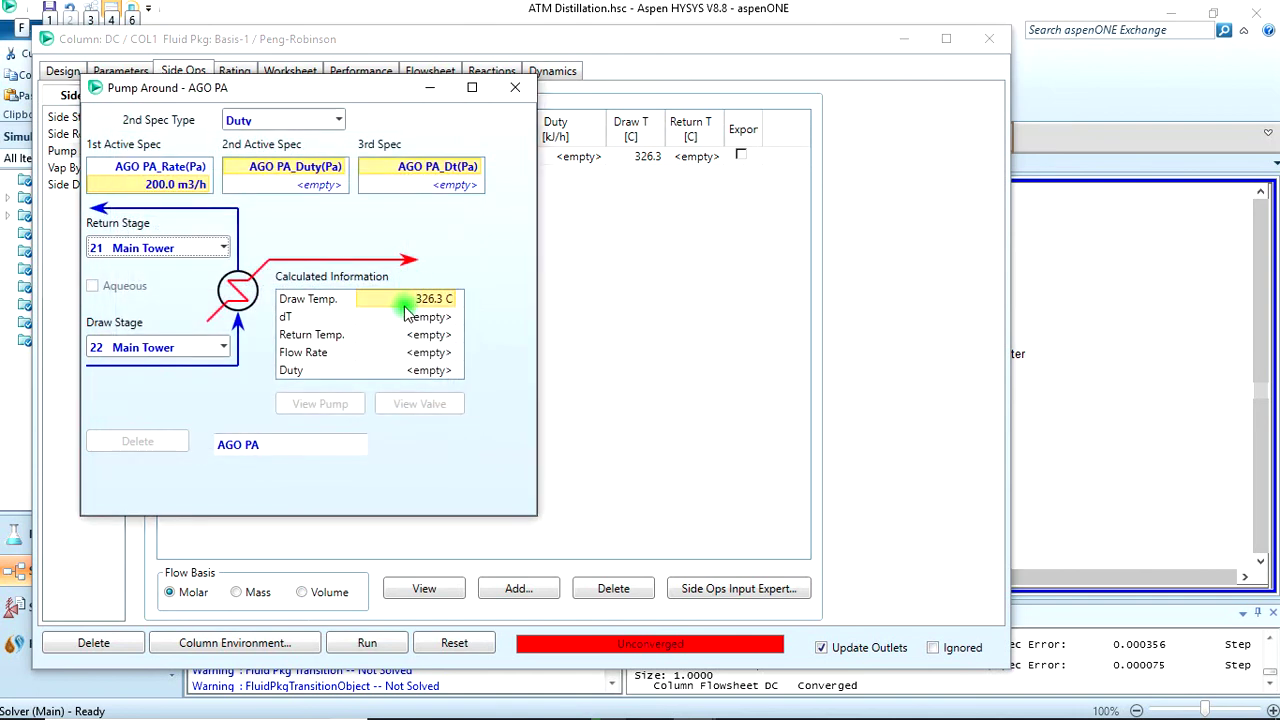
# Set the AGO PA duty spec to -3.7e7 kJ/h and run the DC column.
pyautogui.doubleClick(316, 188)
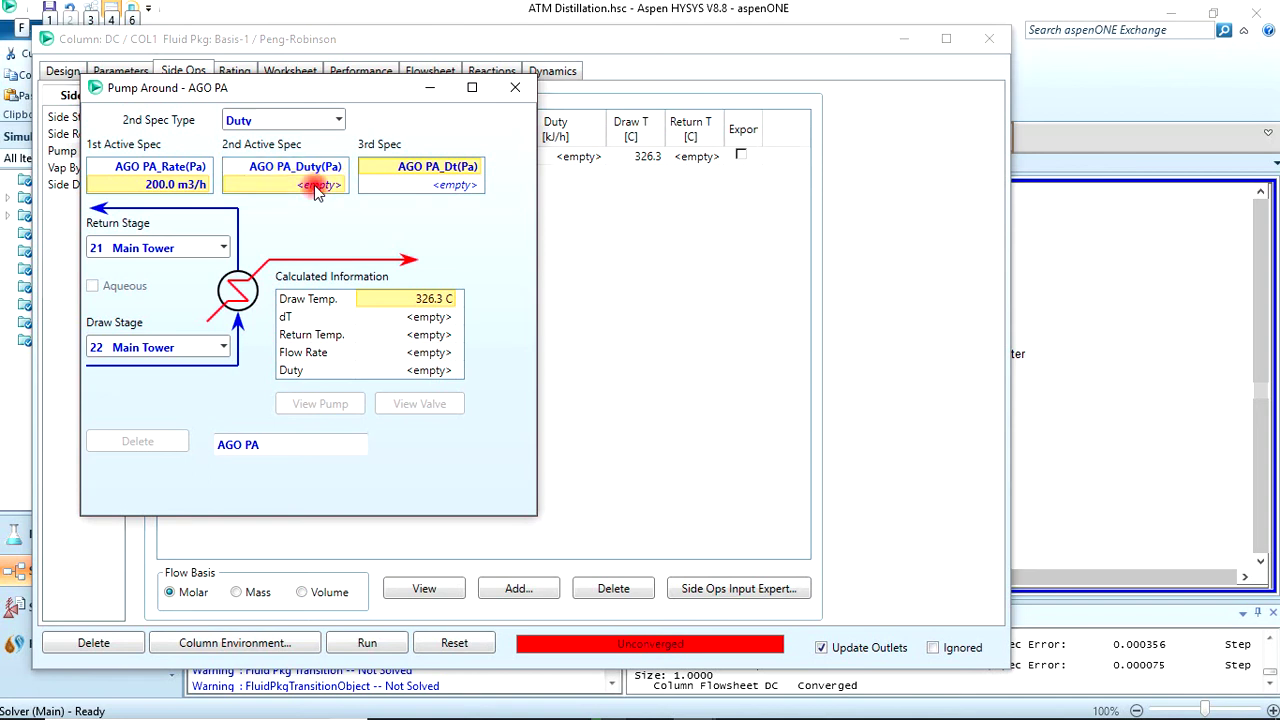
pyautogui.click(405, 285)
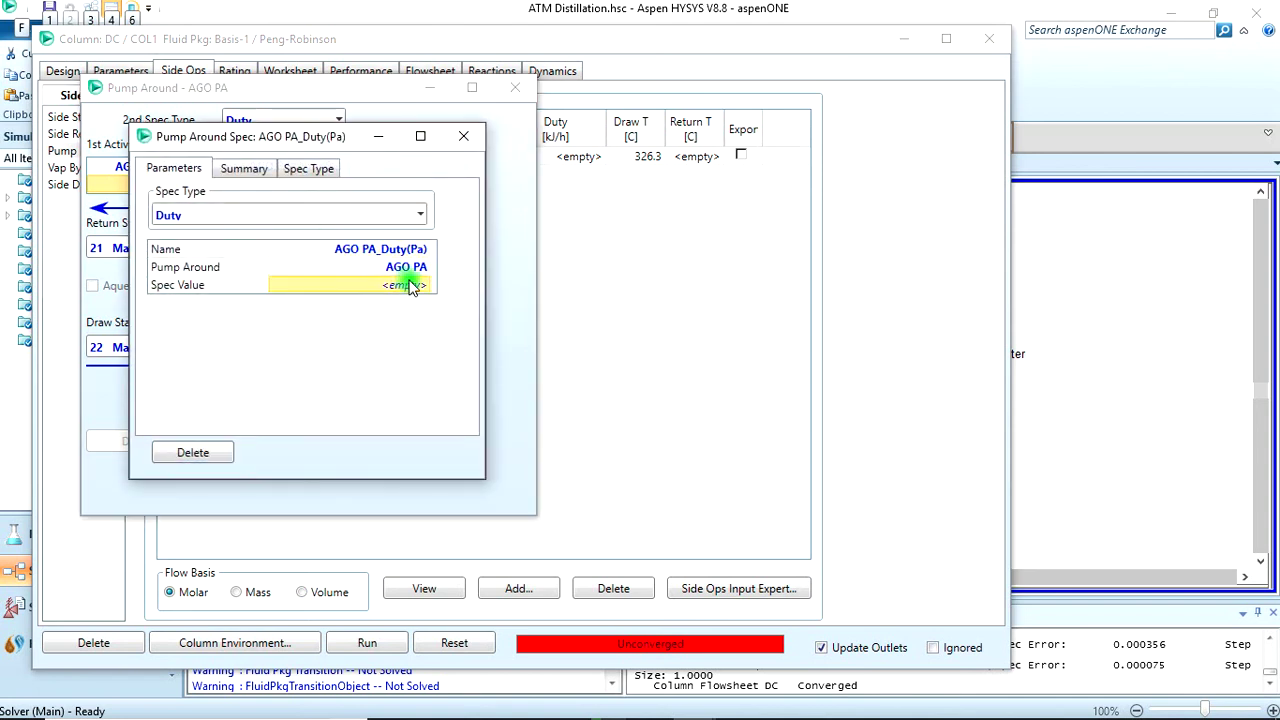
pyautogui.click(413, 285)
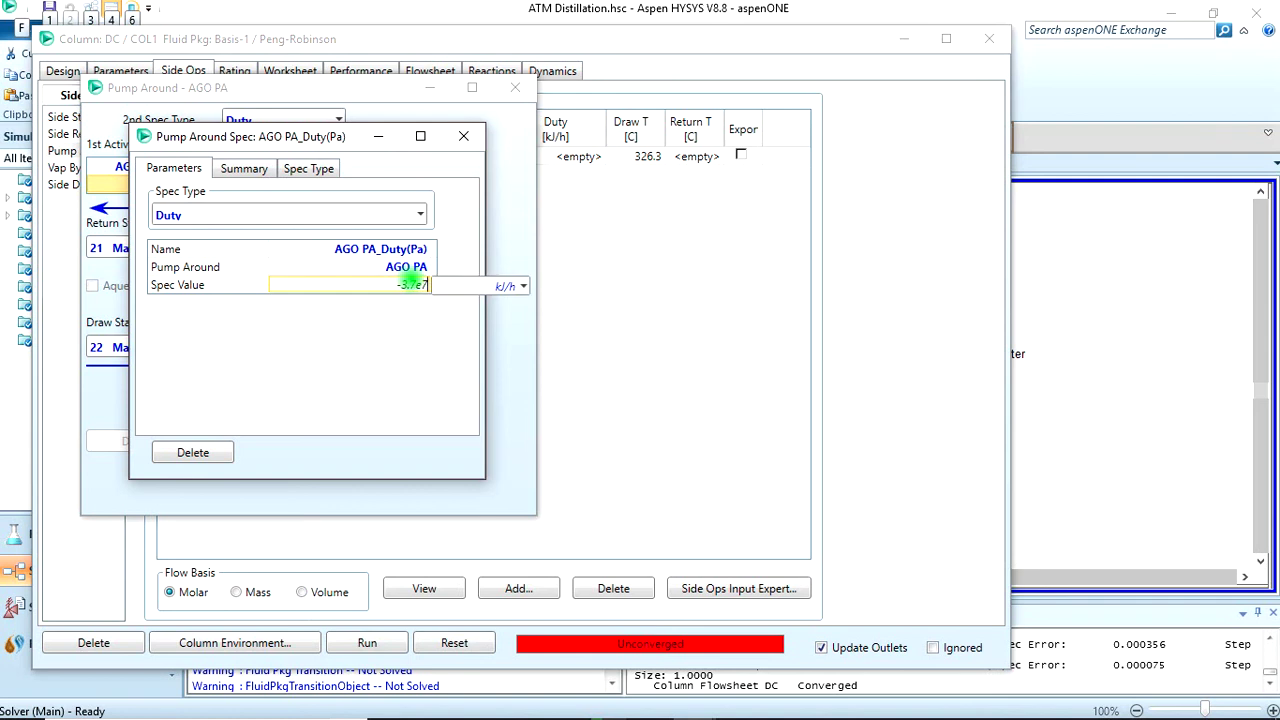
pyautogui.press('Return')
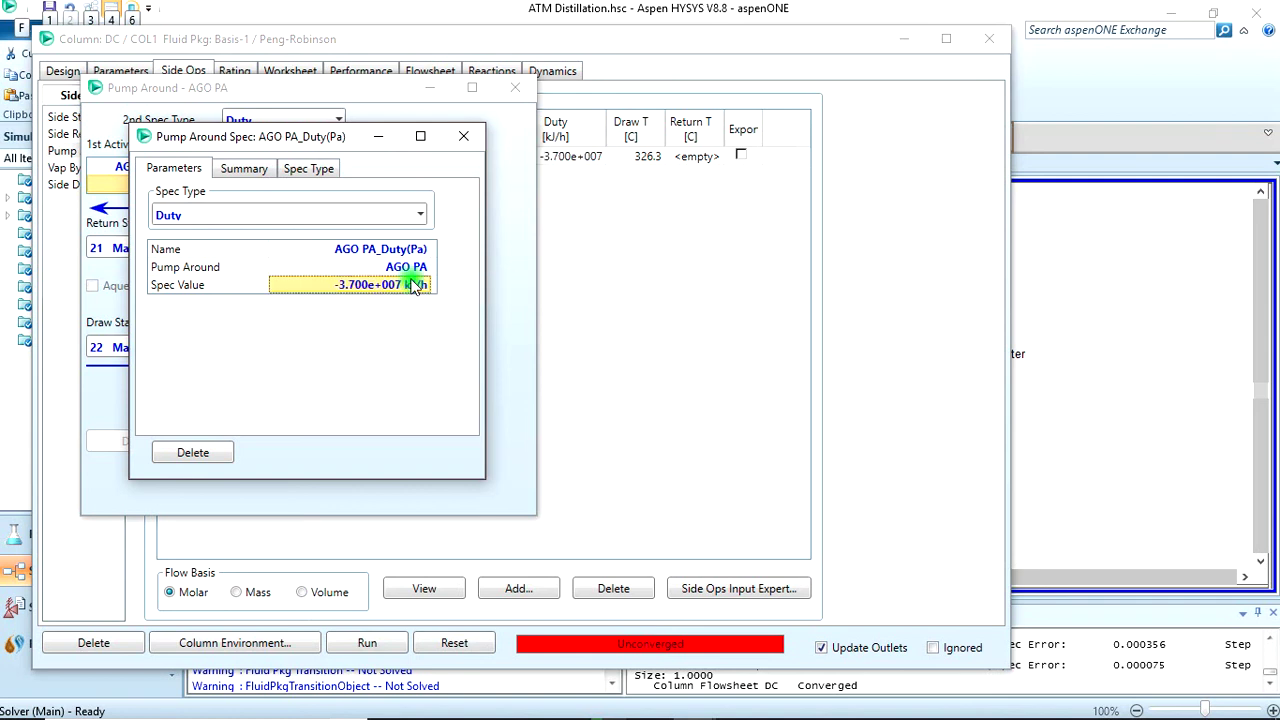
pyautogui.click(461, 135)
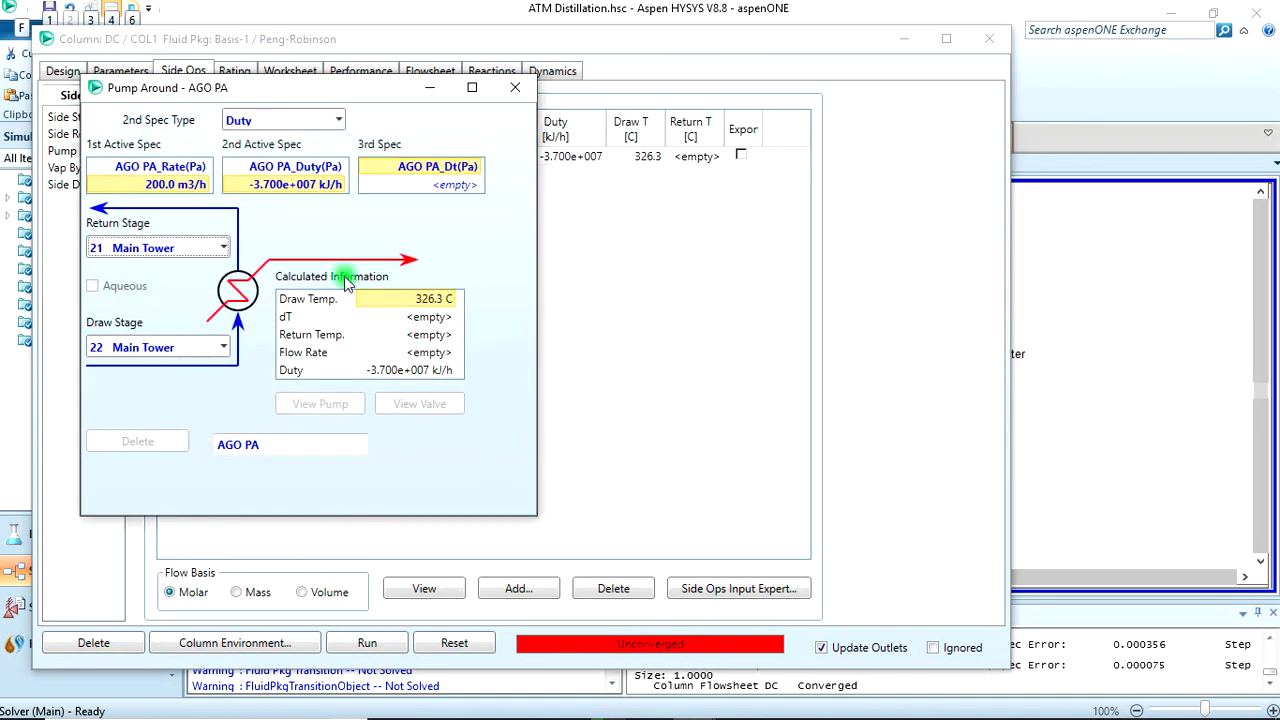
pyautogui.click(514, 92)
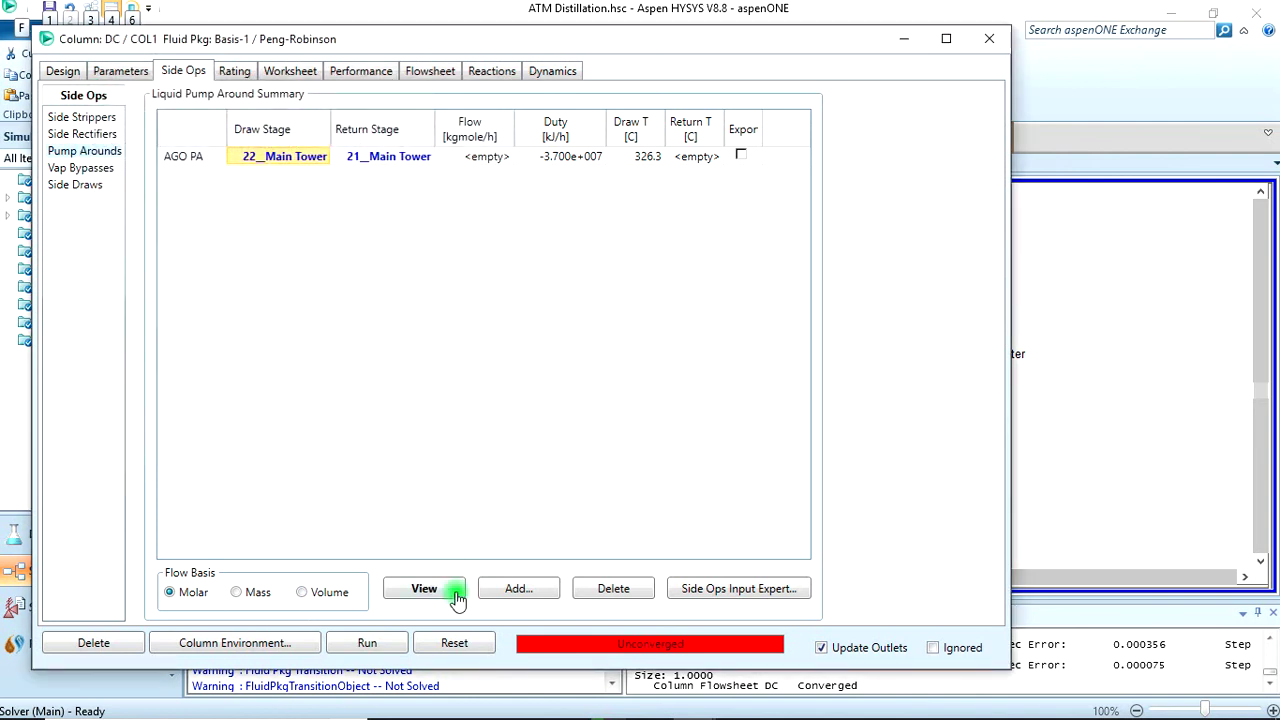
pyautogui.click(365, 645)
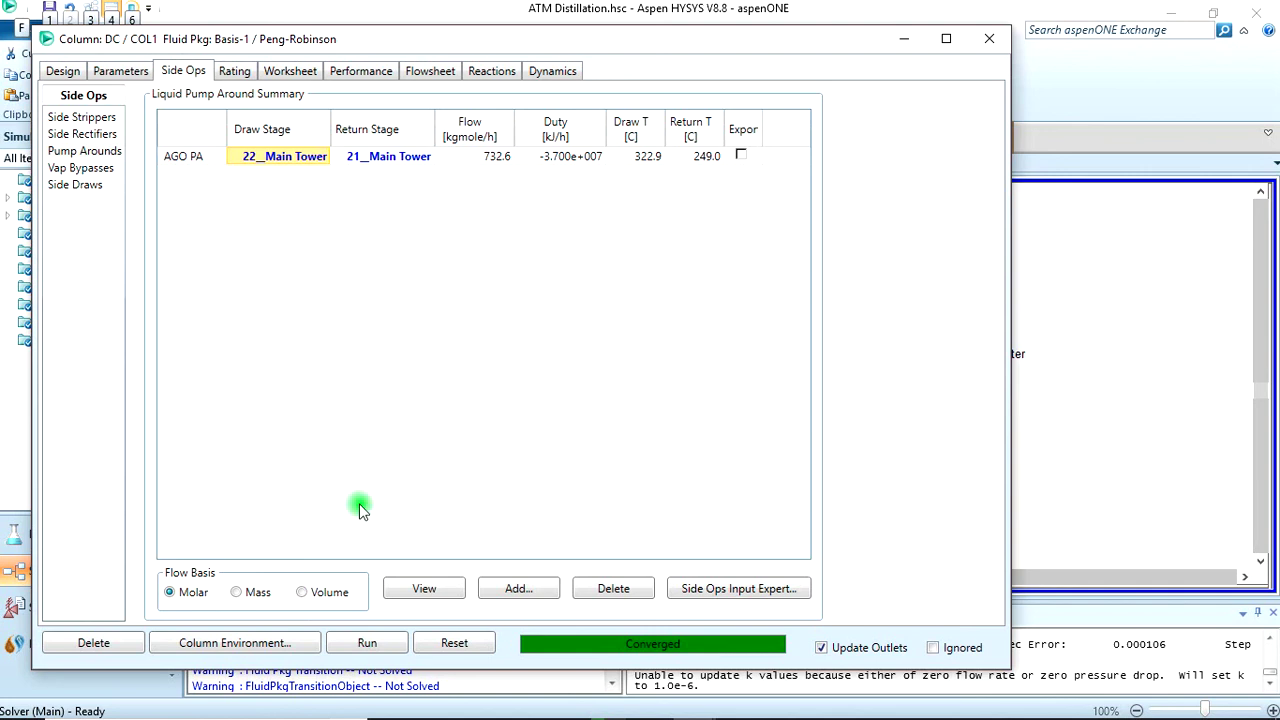
# Add a second pump around named Diesel PA with return stage 16__Main Tower.
pyautogui.click(514, 588)
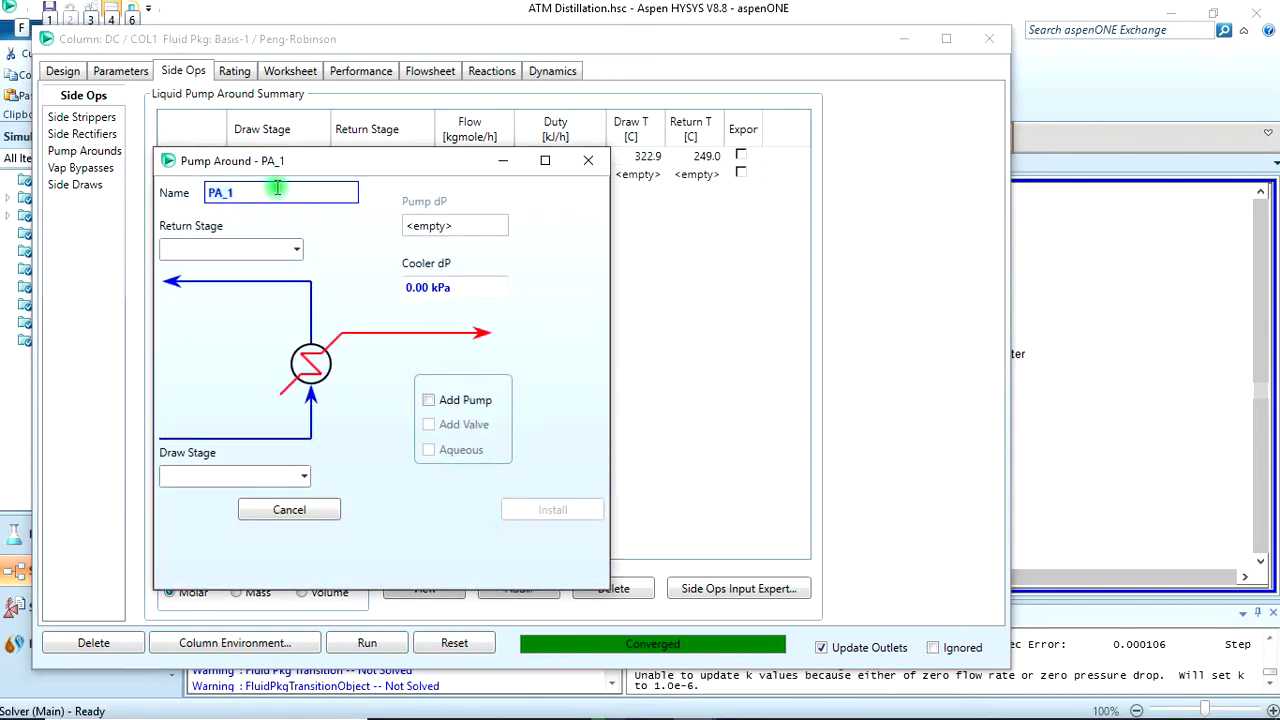
pyautogui.write('D')
pyautogui.write('iesel PA')
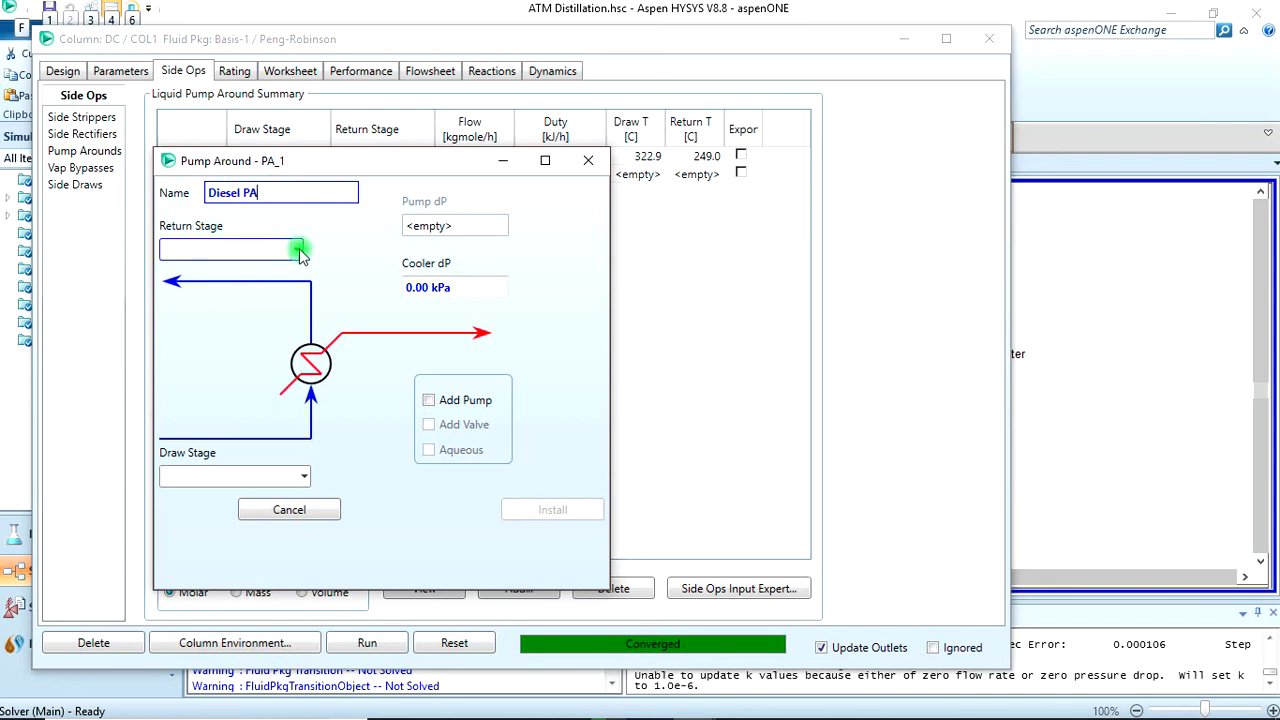
pyautogui.click(297, 249)
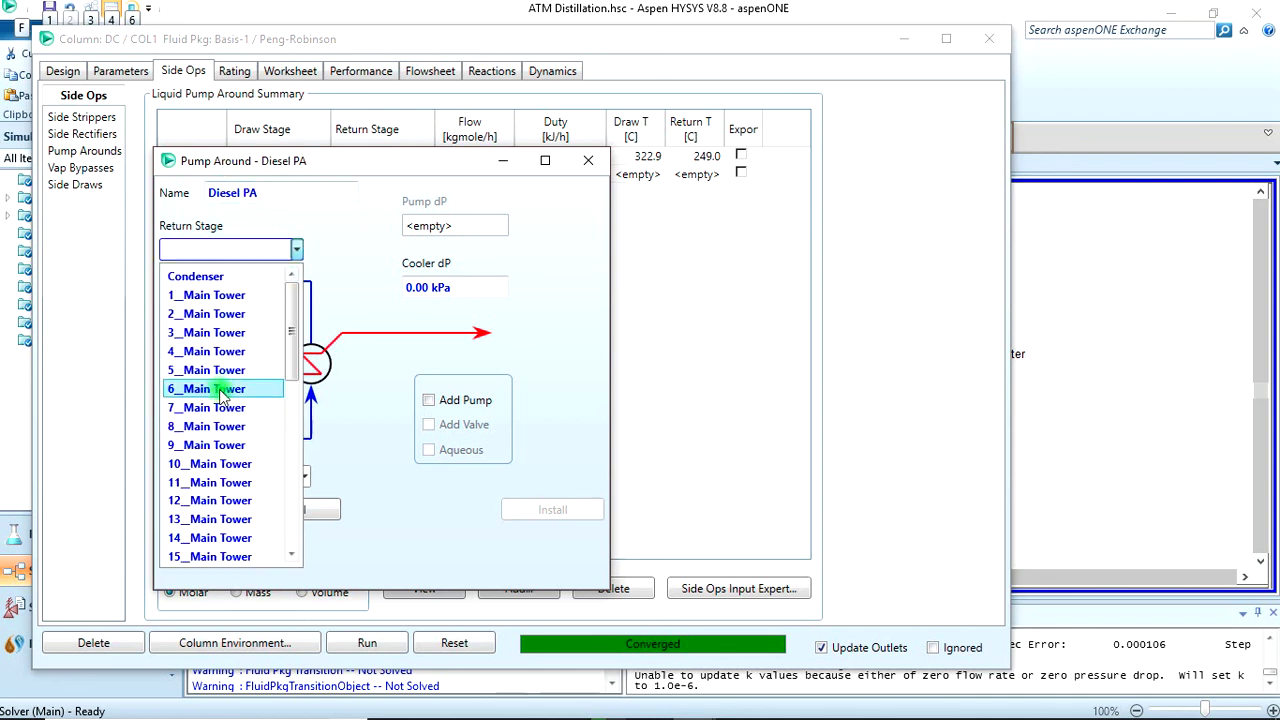
pyautogui.scroll(-6, 222, 395)
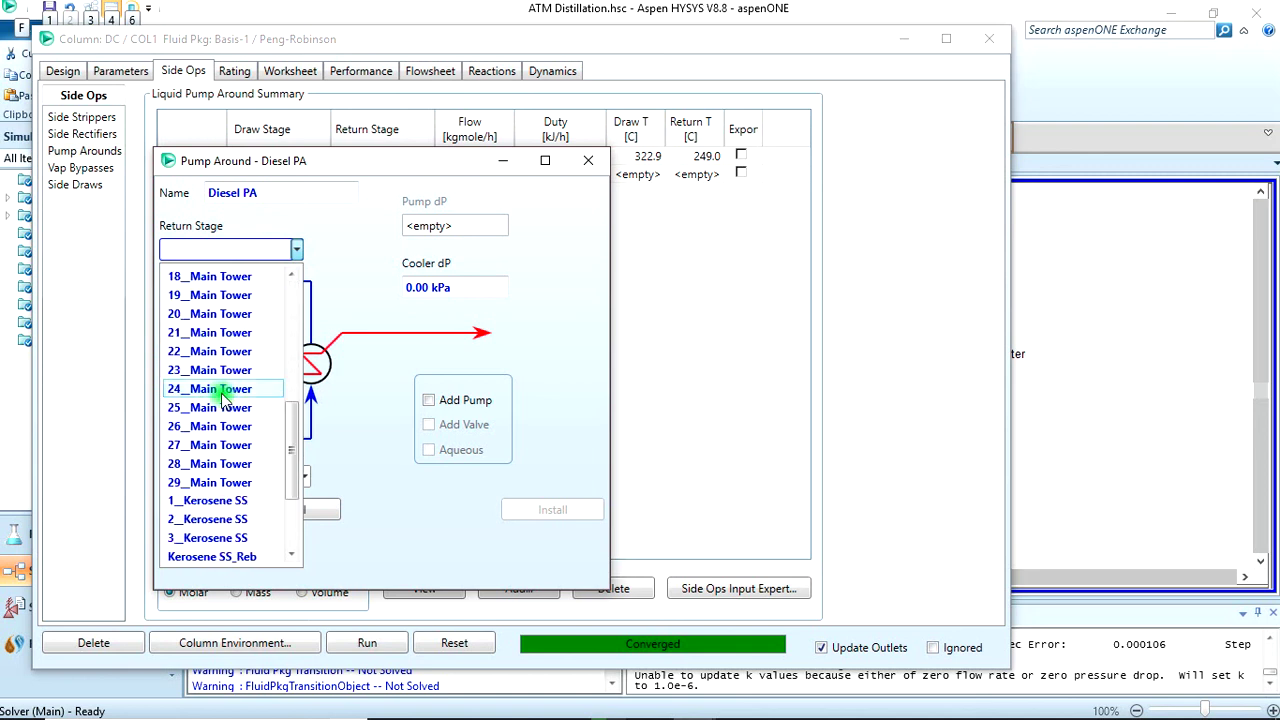
pyautogui.scroll(3, 222, 395)
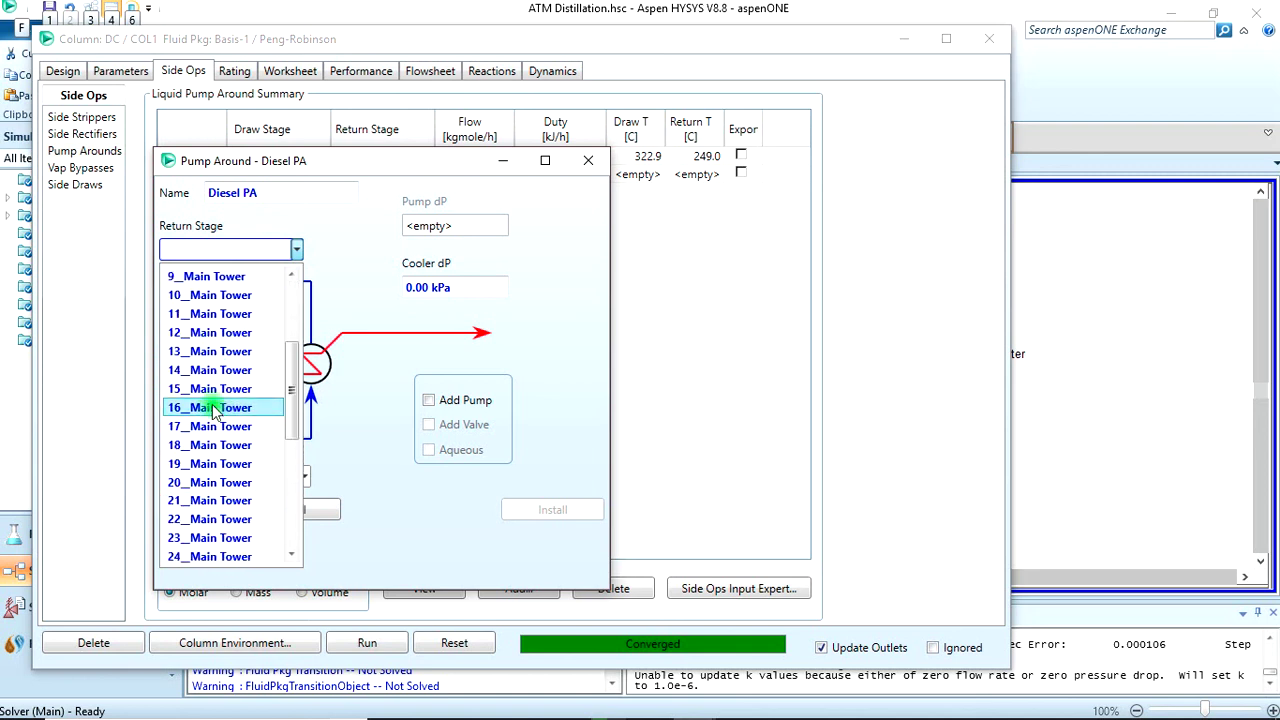
pyautogui.click(210, 405)
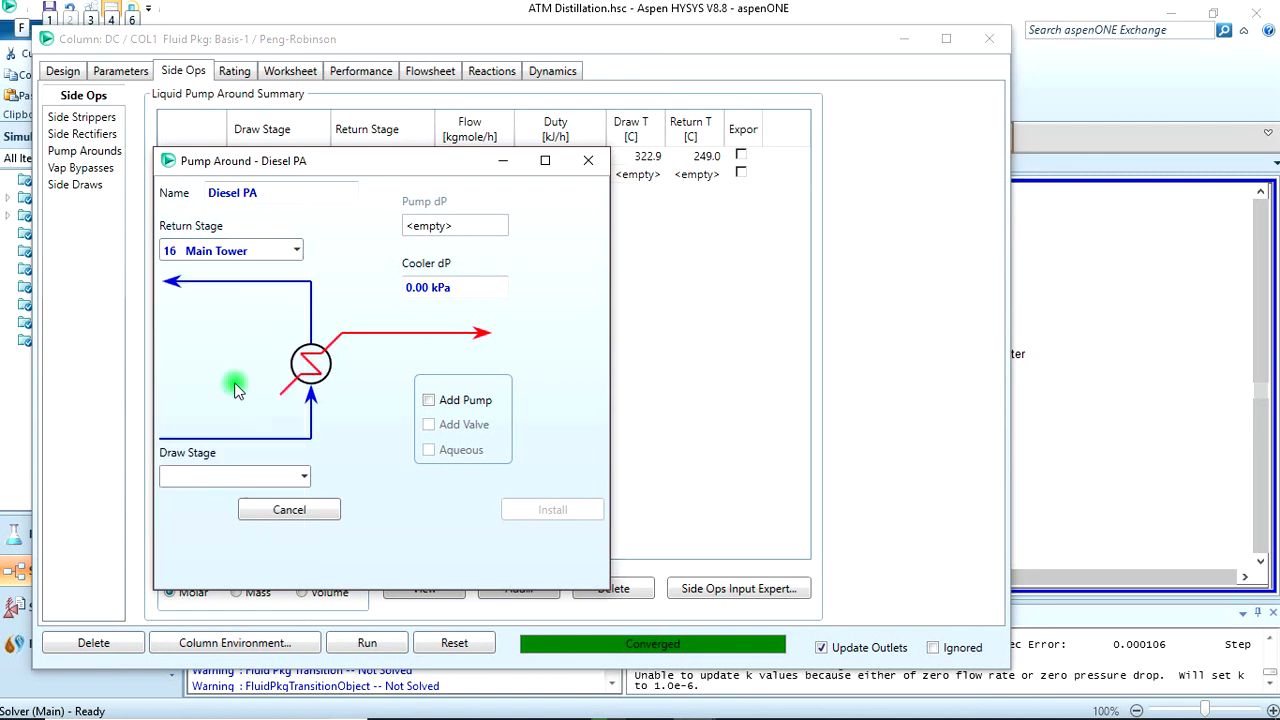
# Set the Diesel PA draw stage to 17__Main Tower and install the pump around.
pyautogui.click(301, 475)
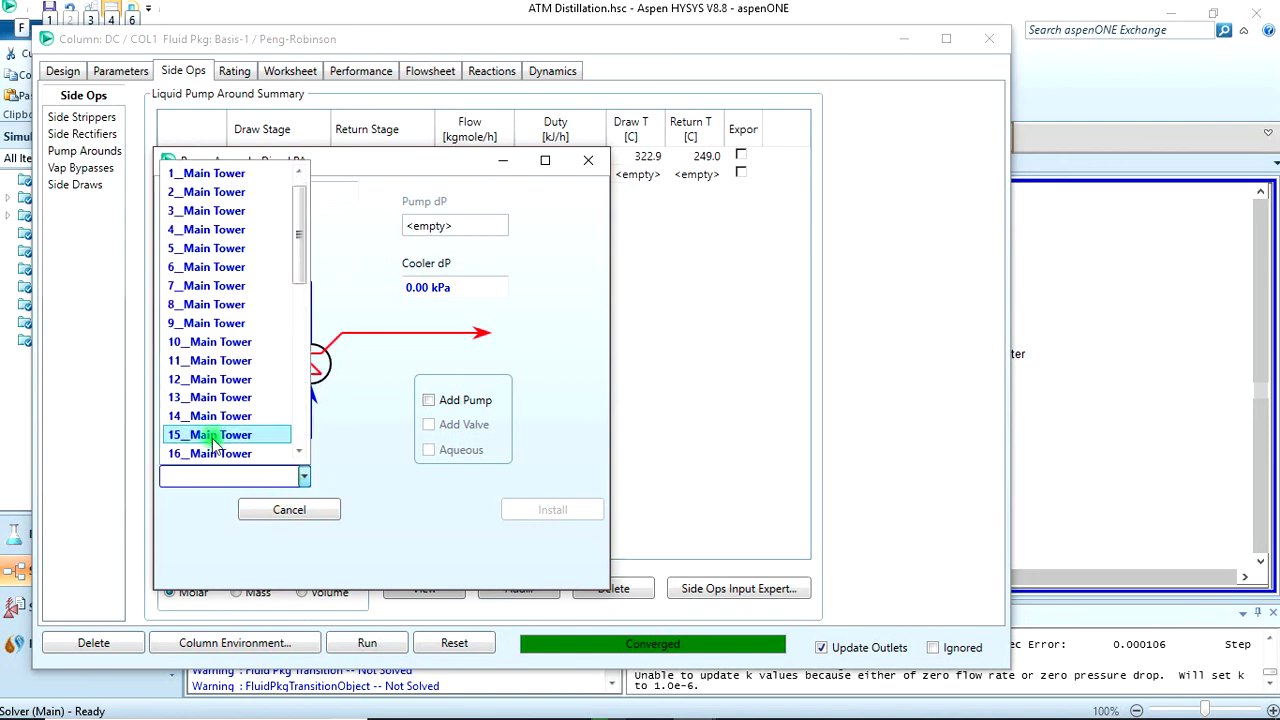
pyautogui.scroll(-2, 213, 440)
pyautogui.click(205, 365)
pyautogui.click(539, 512)
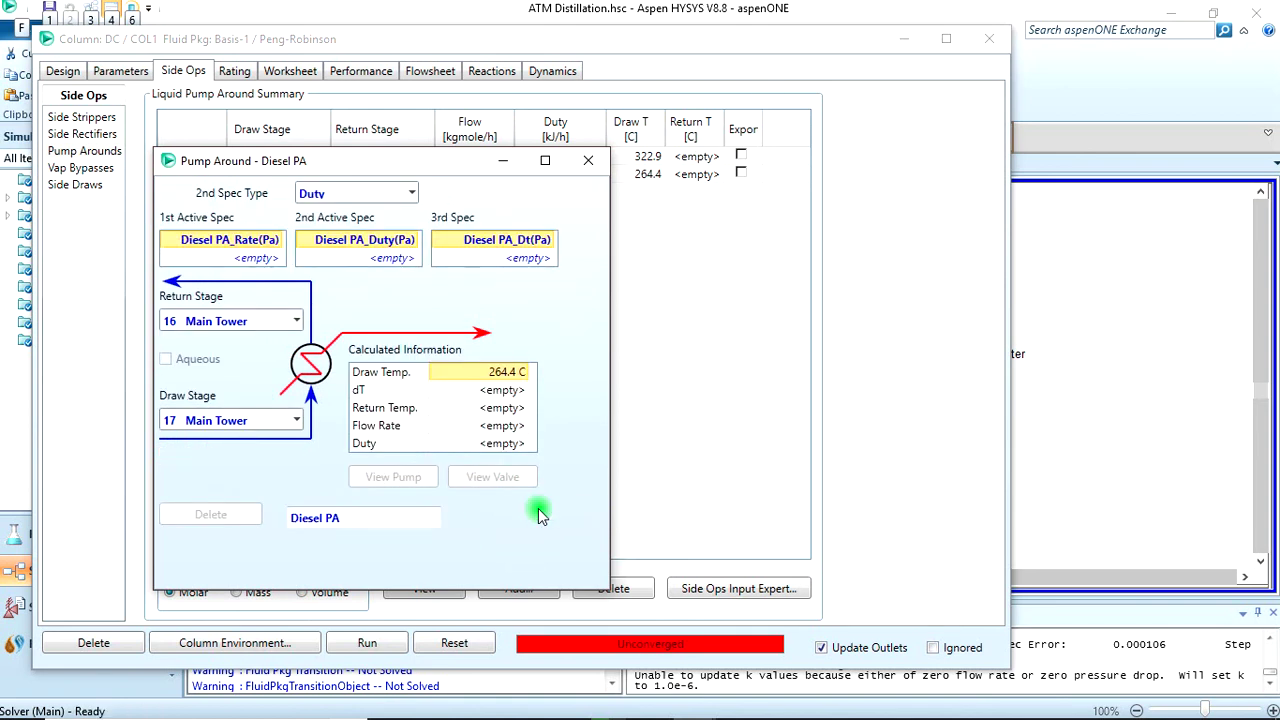
pyautogui.click(411, 194)
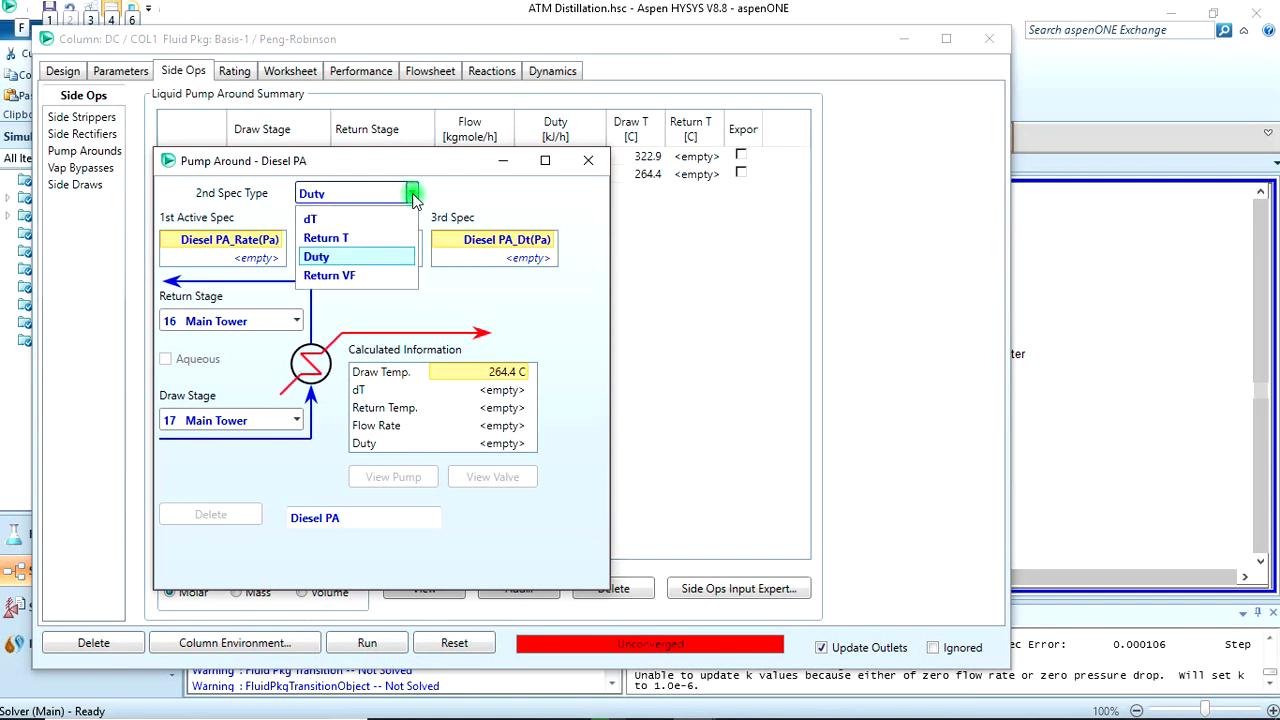
pyautogui.click(374, 220)
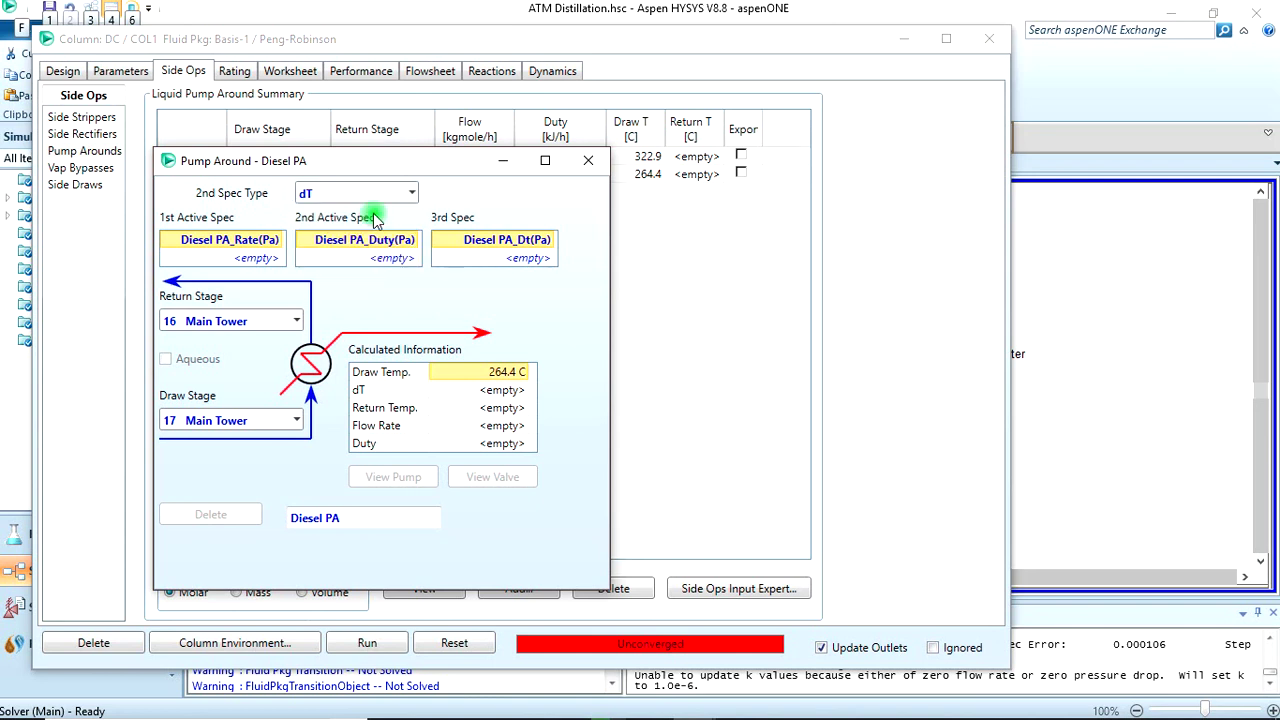
pyautogui.click(417, 193)
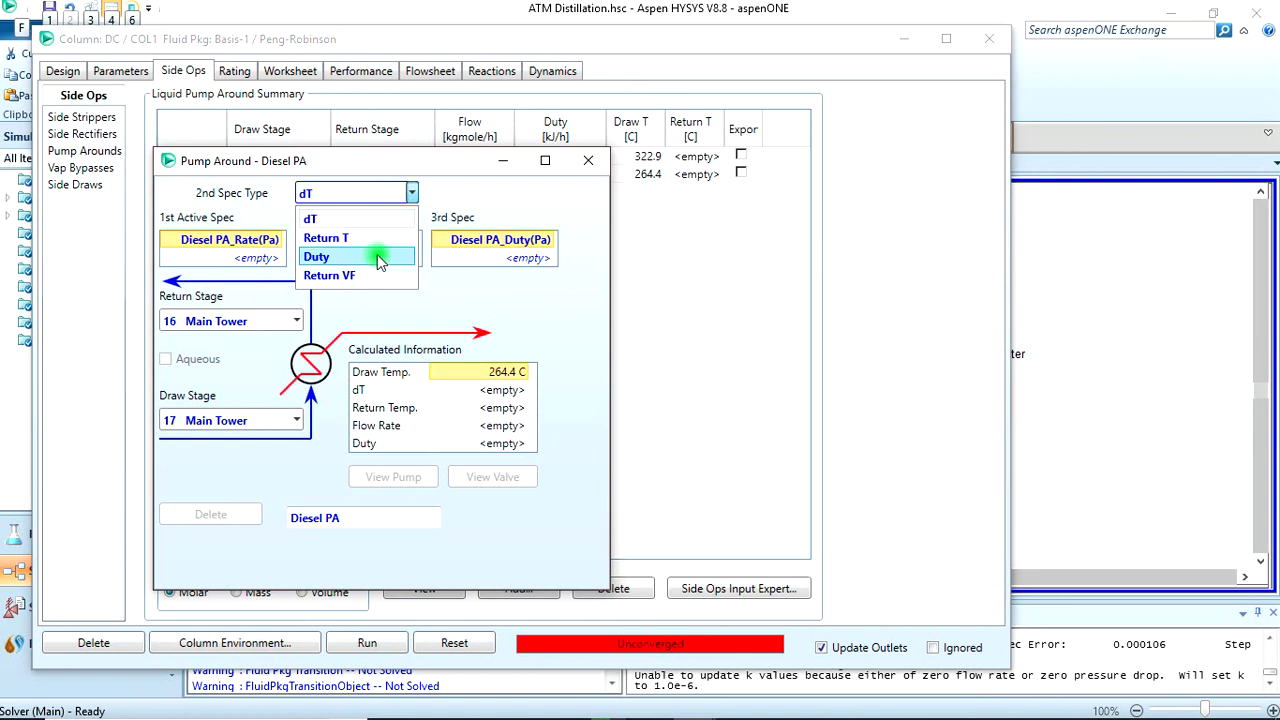
pyautogui.click(378, 256)
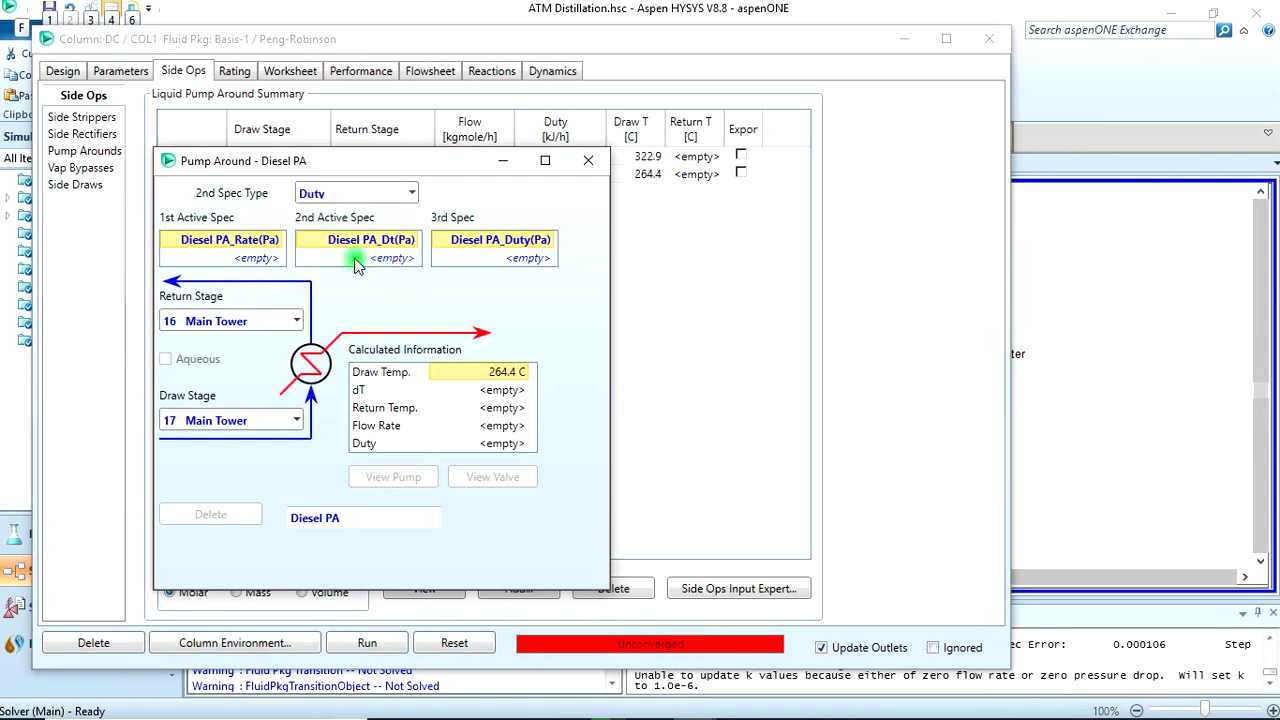
# Set the Diesel PA flow rate spec to 200 m3/h on the Std Ideal Vol basis.
pyautogui.doubleClick(265, 258)
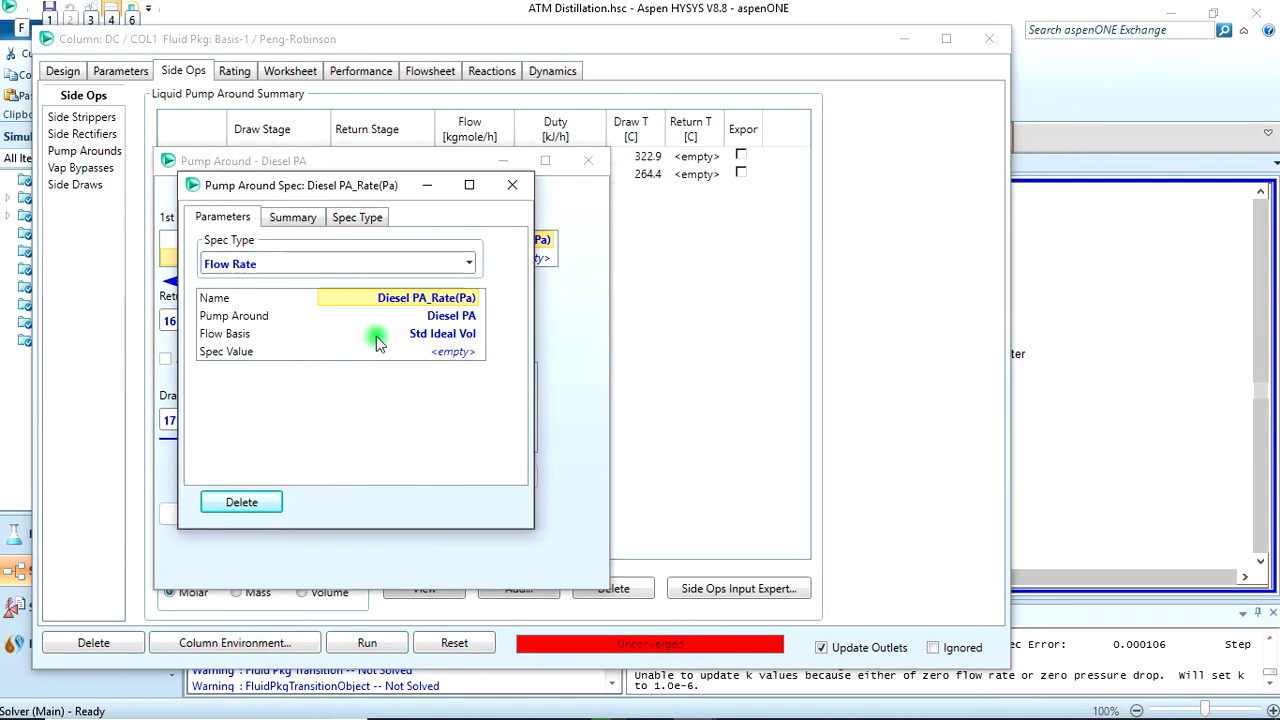
pyautogui.click(424, 354)
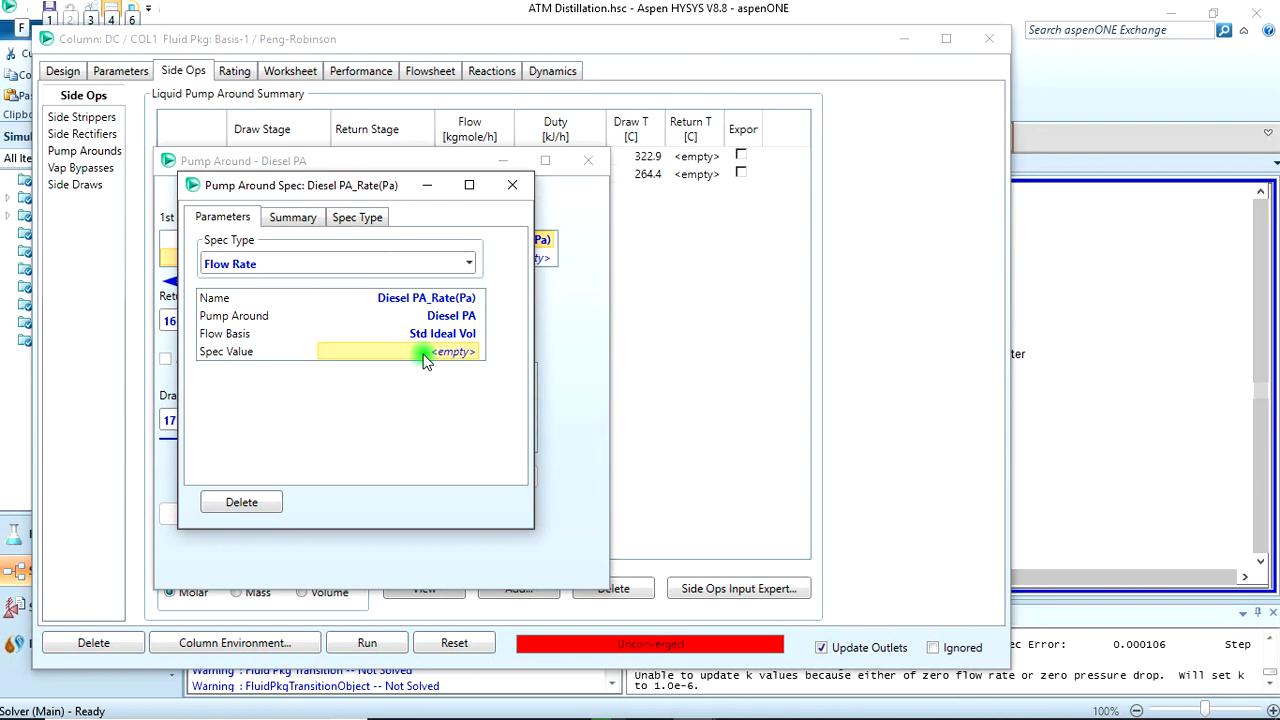
pyautogui.write('200')
pyautogui.press('Return')
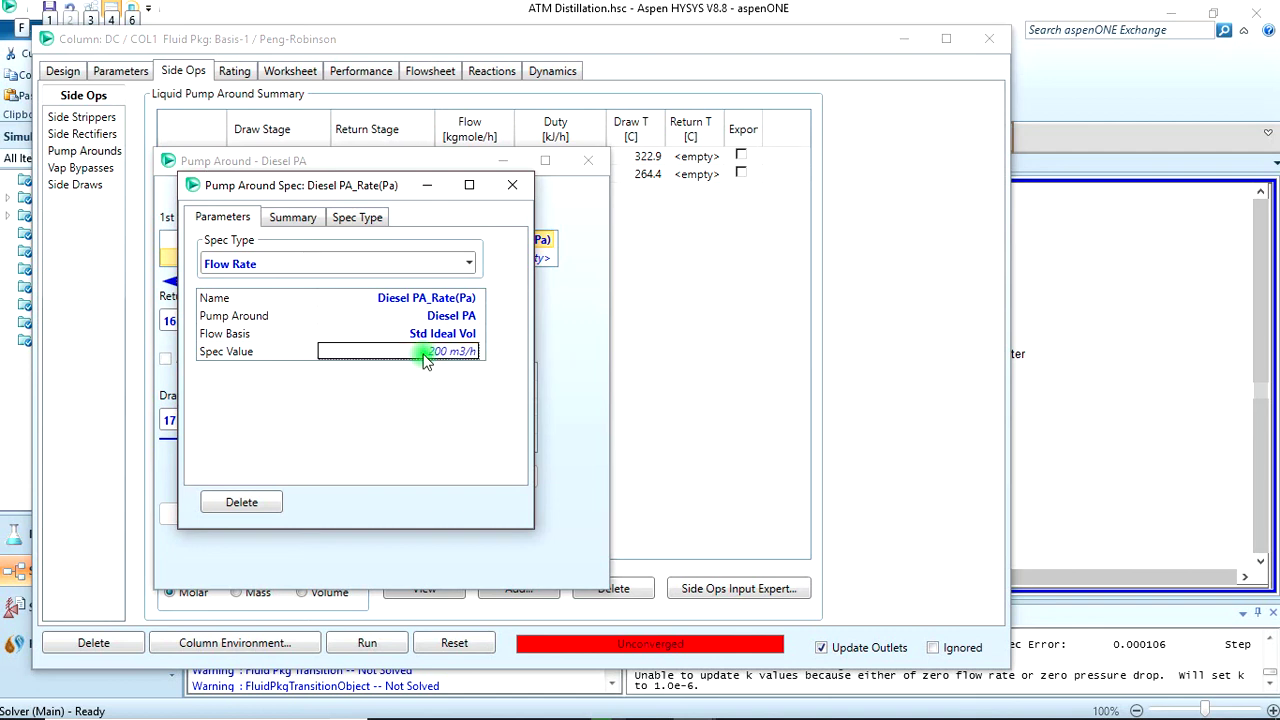
pyautogui.click(515, 188)
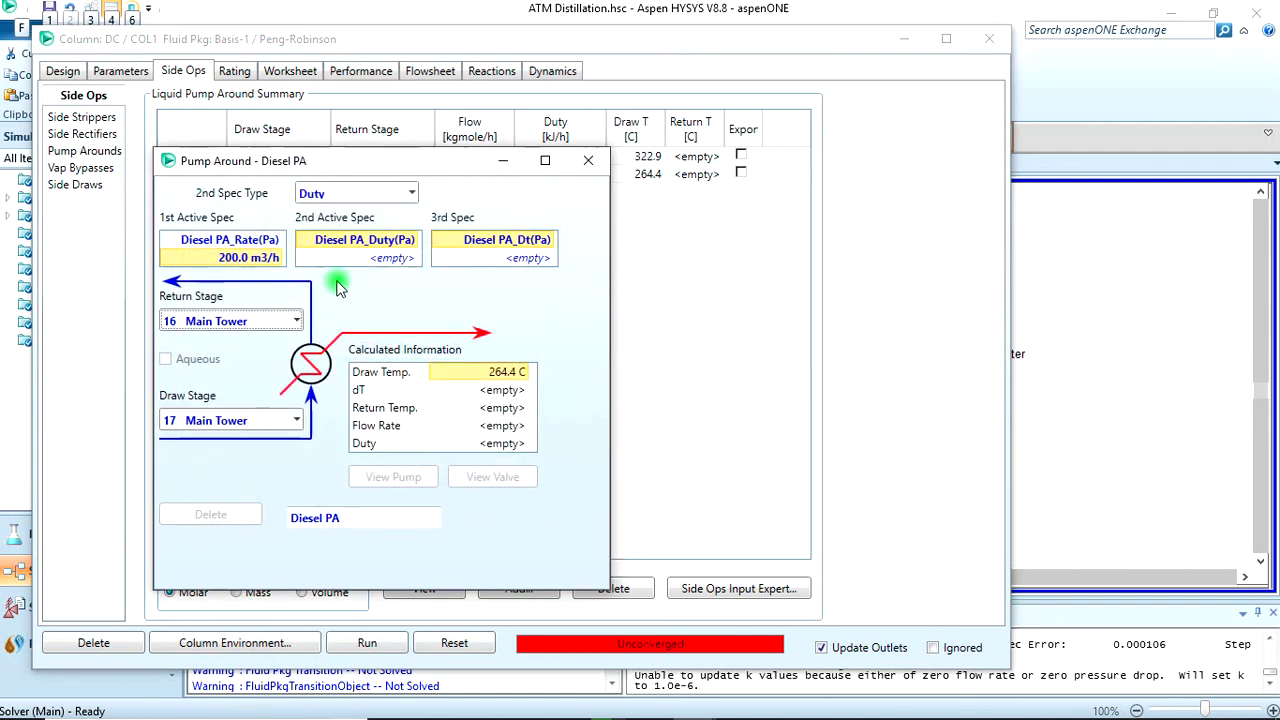
# Set the Diesel PA duty spec to -3.7e7 kJ/h.
pyautogui.doubleClick(366, 258)
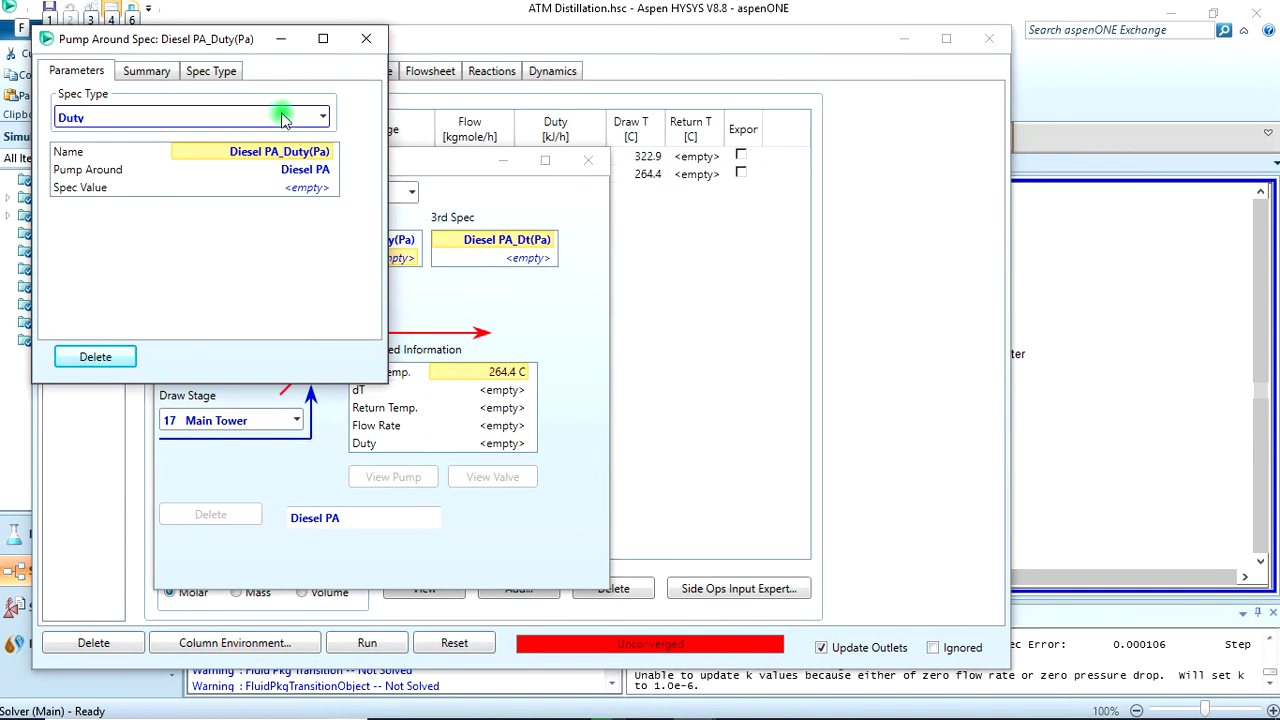
pyautogui.click(295, 190)
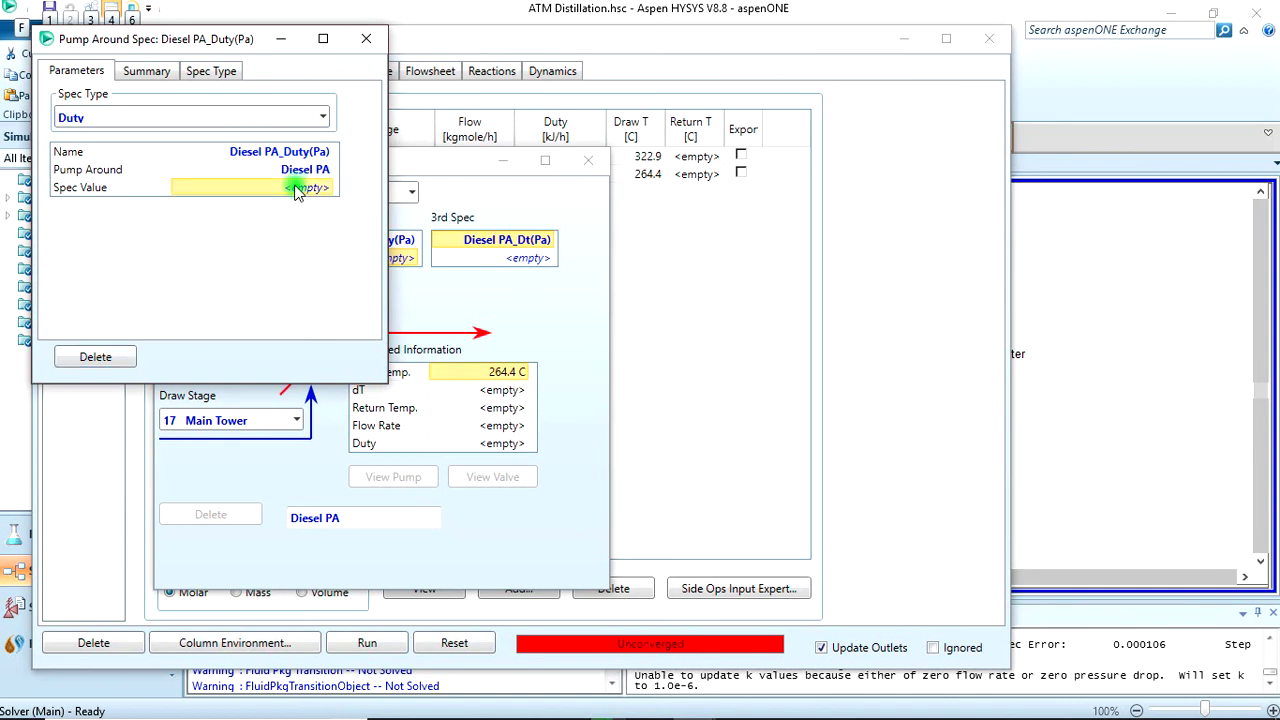
pyautogui.write('-3.7e7')
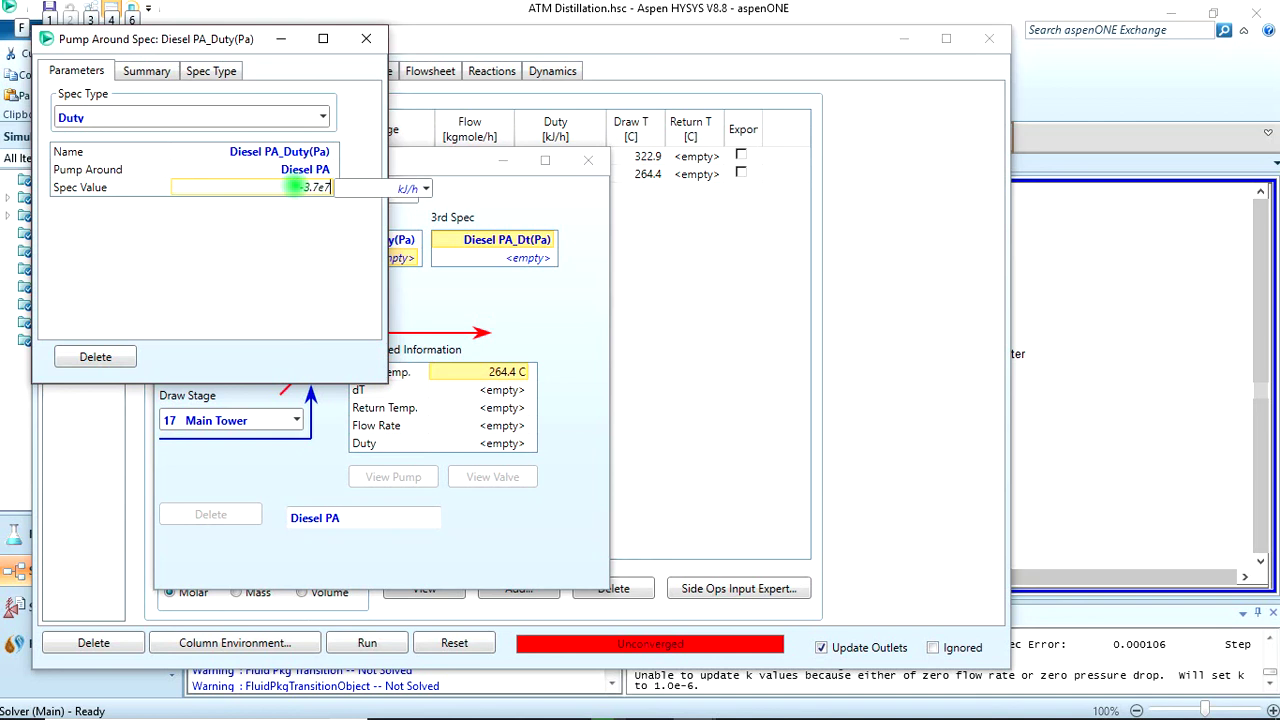
pyautogui.press('Return')
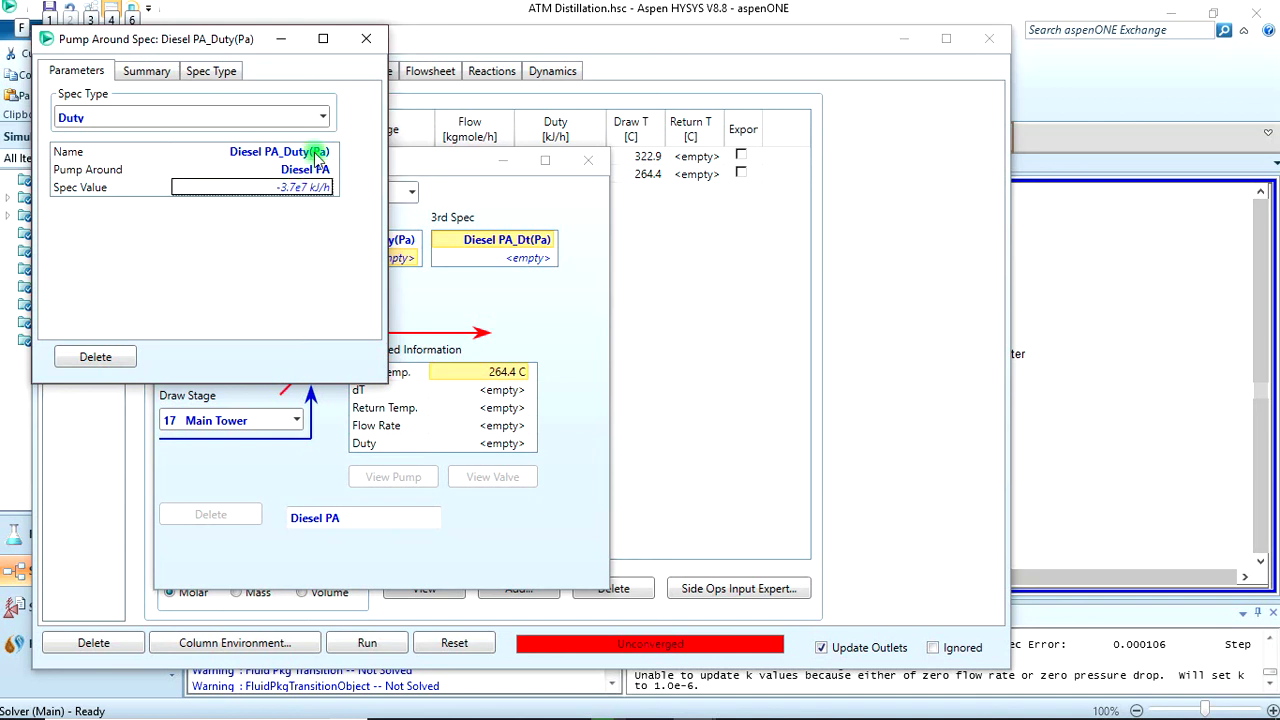
pyautogui.click(366, 38)
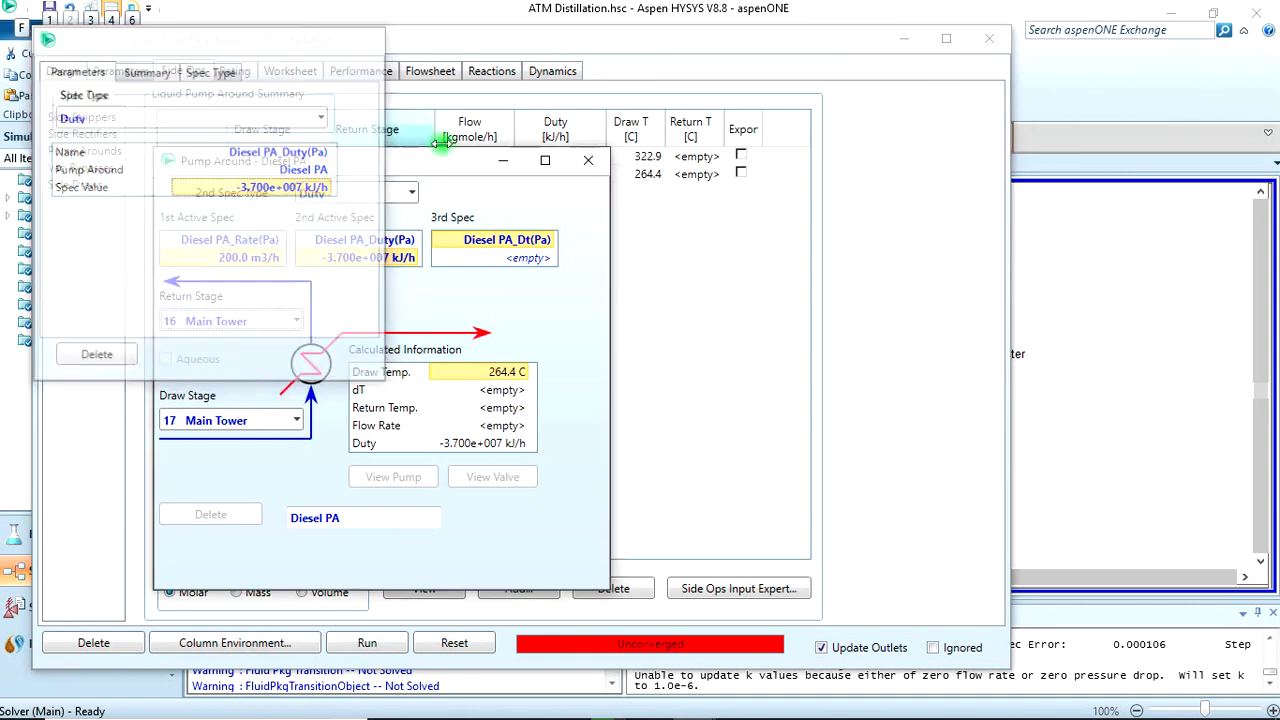
# Close the Diesel PA settings and run the column with the Diesel pump around included.
pyautogui.click(589, 162)
pyautogui.click(367, 650)
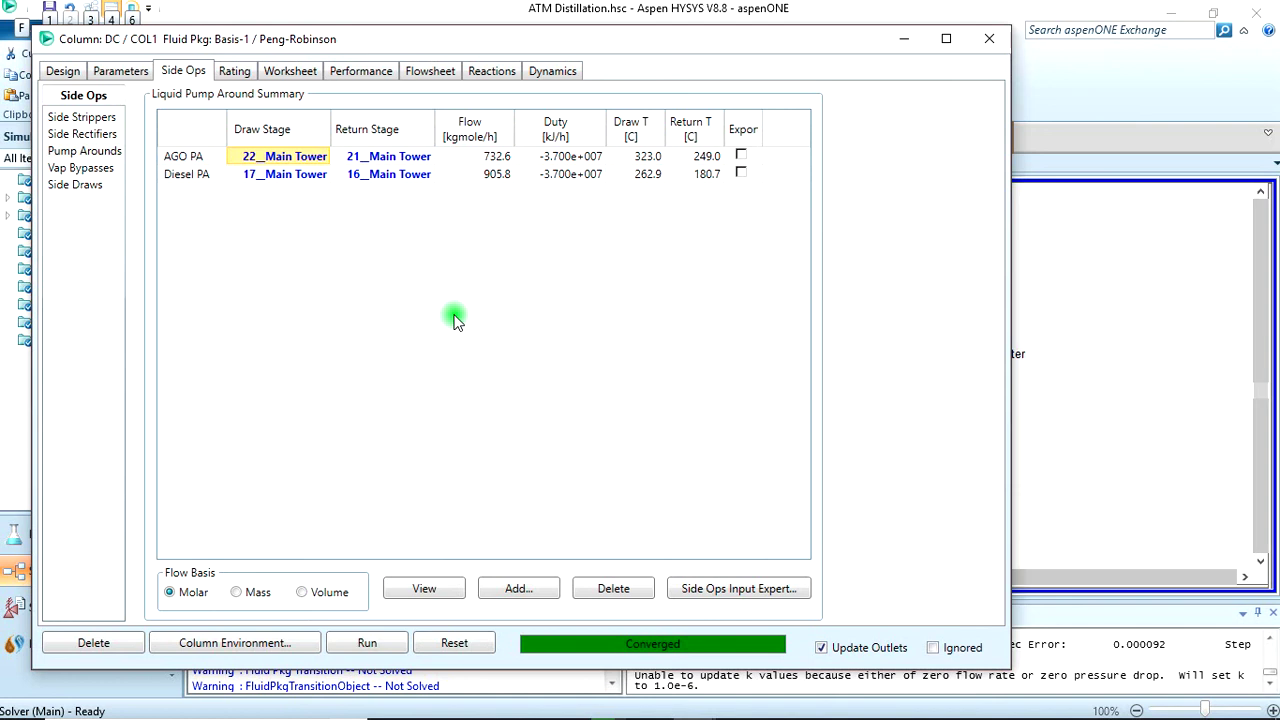
pyautogui.click(257, 229)
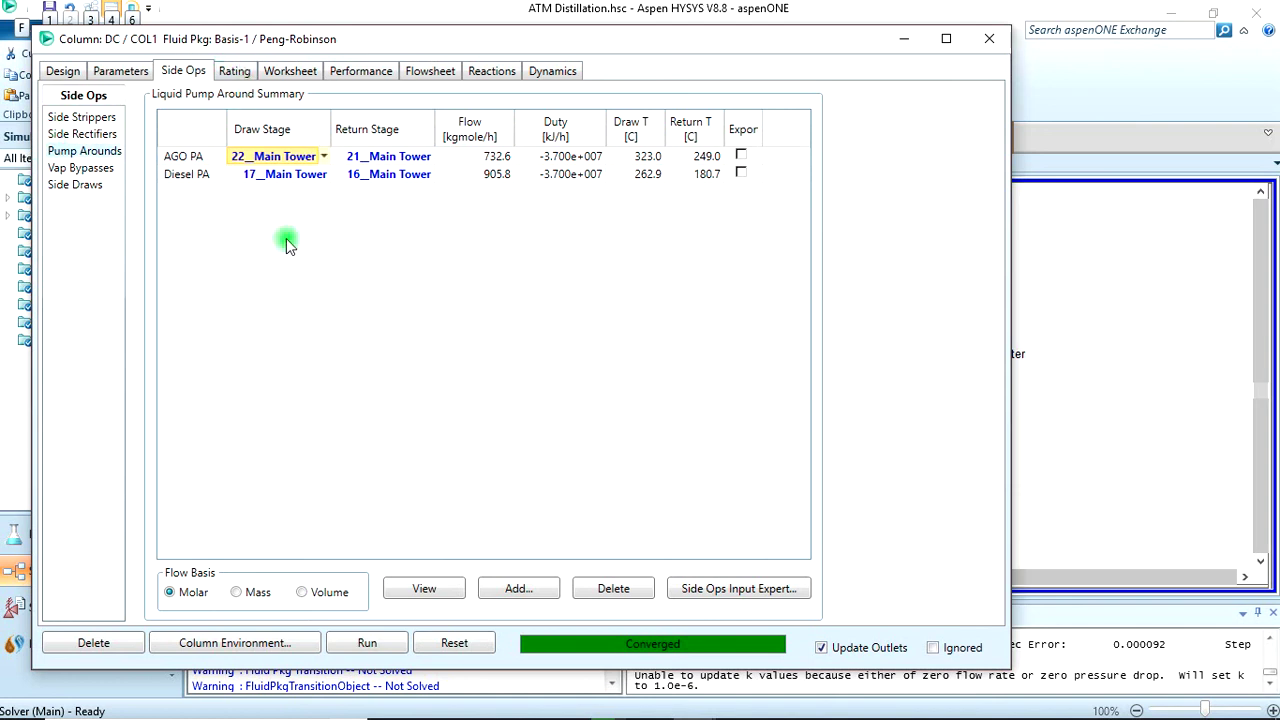
# Add a third pump around named Kerosene with return stage 9__Main Tower.
pyautogui.click(508, 586)
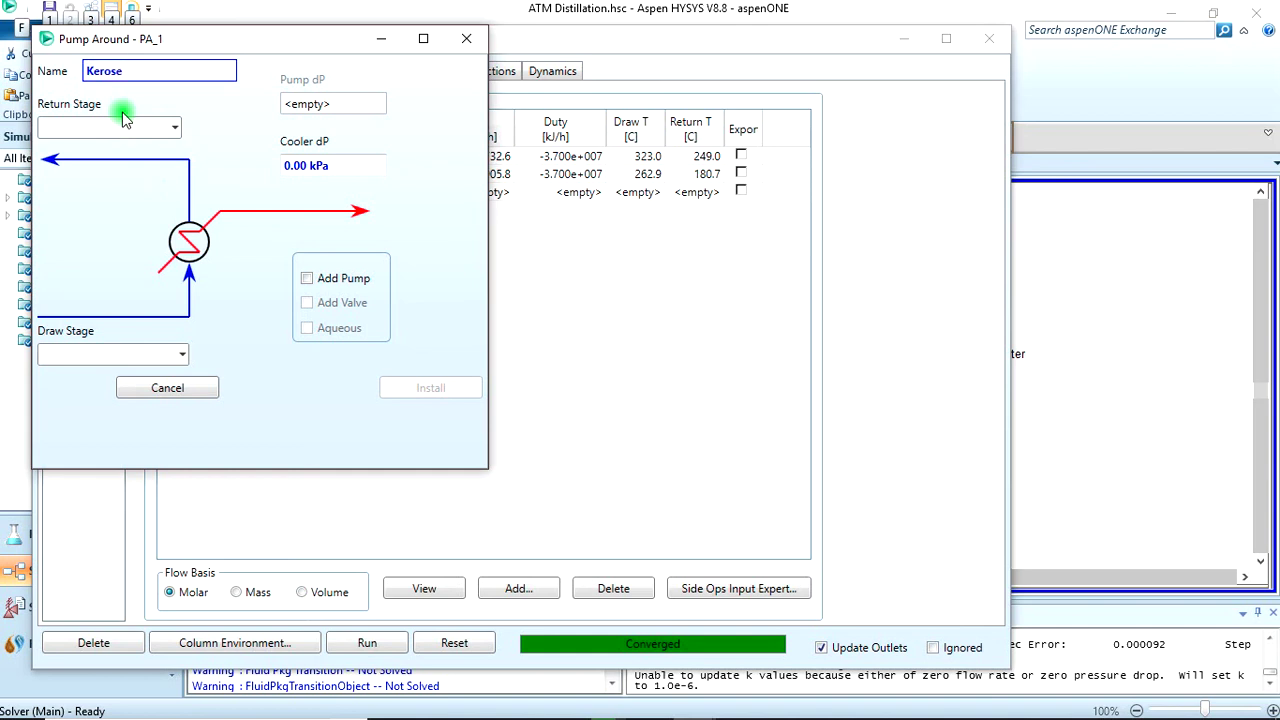
pyautogui.write('Kerosene')
pyautogui.click(175, 127)
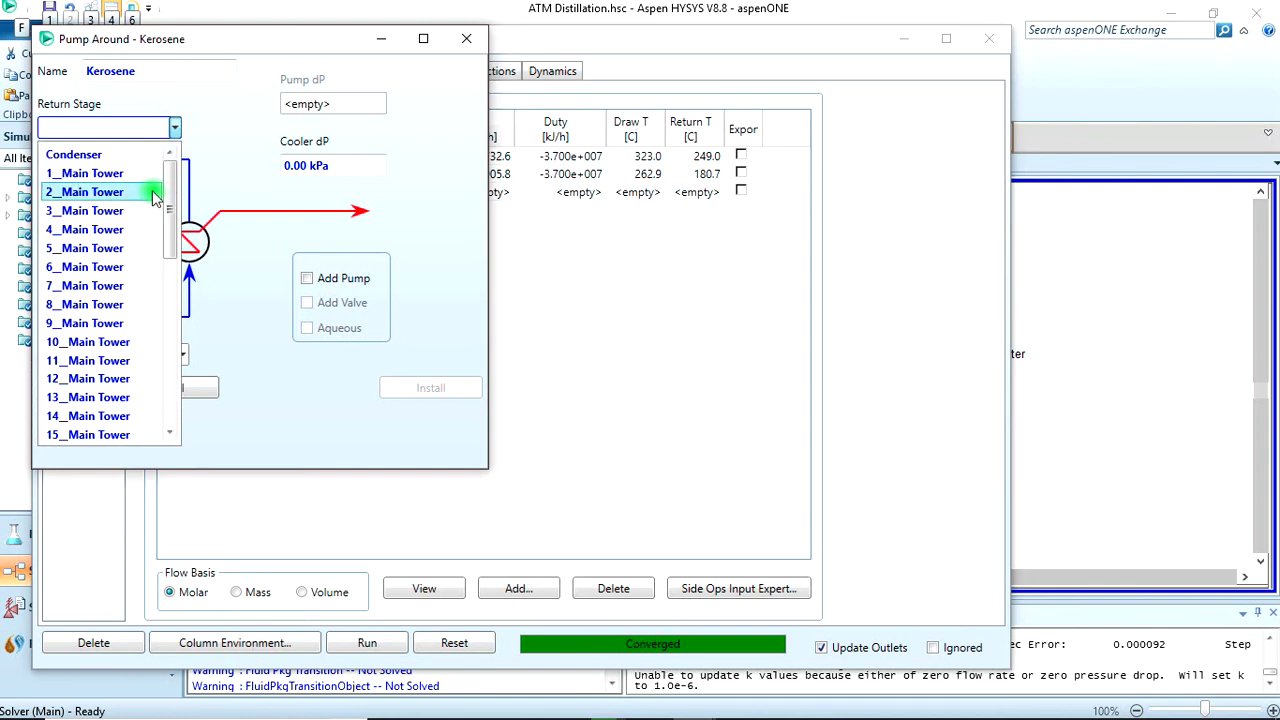
pyautogui.scroll(-6, 100, 248)
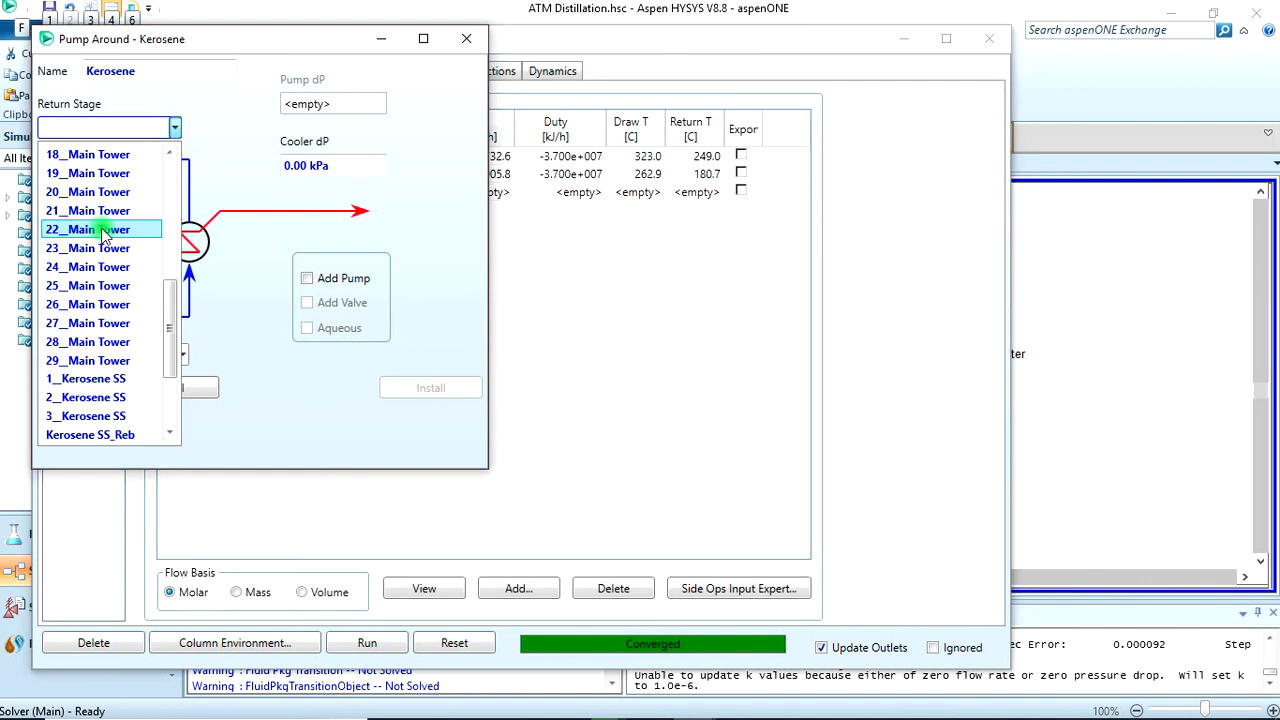
pyautogui.scroll(5, 100, 235)
pyautogui.click(92, 267)
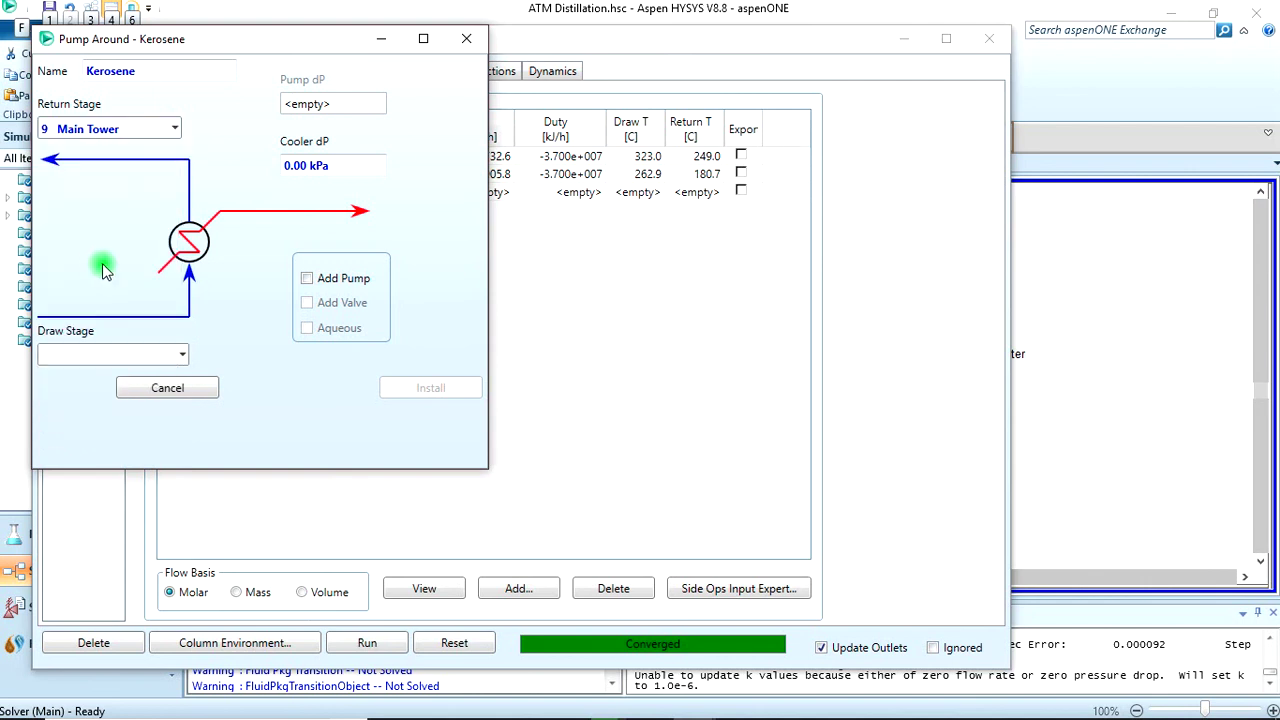
# Set the Kerosene pump around's draw stage to 8__Main Tower and install it.
pyautogui.click(181, 354)
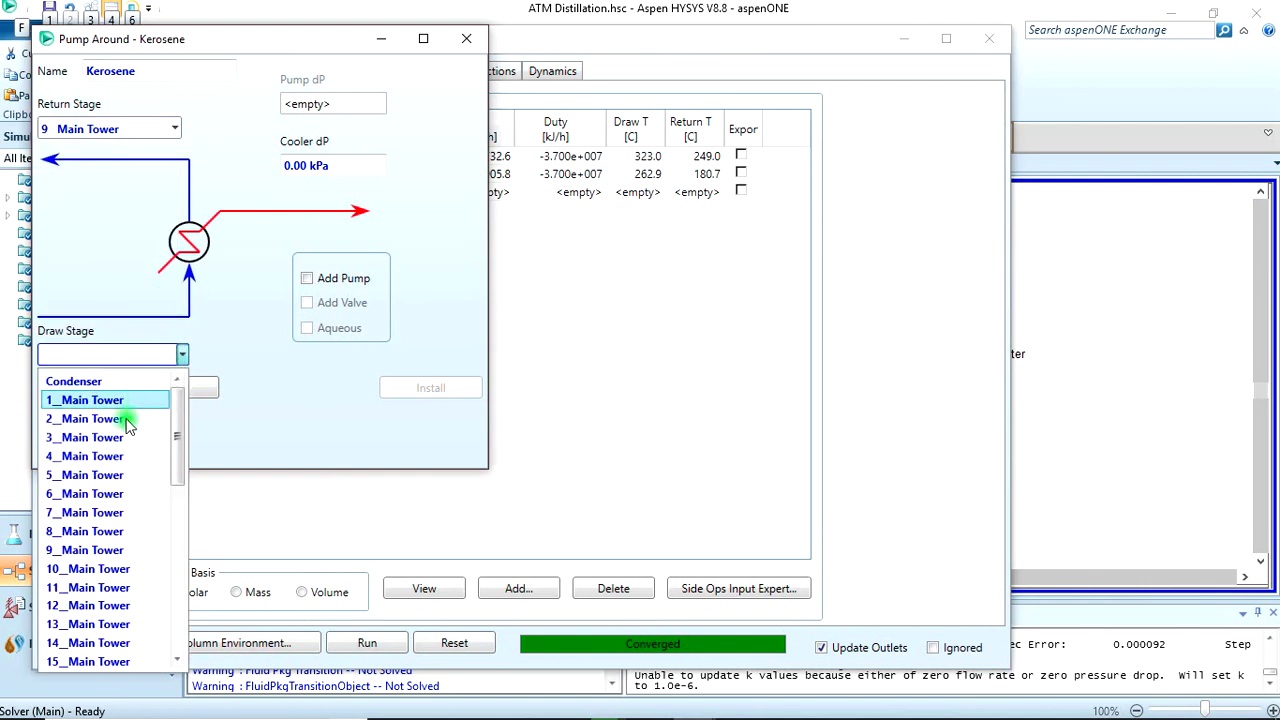
pyautogui.click(125, 531)
pyautogui.click(417, 394)
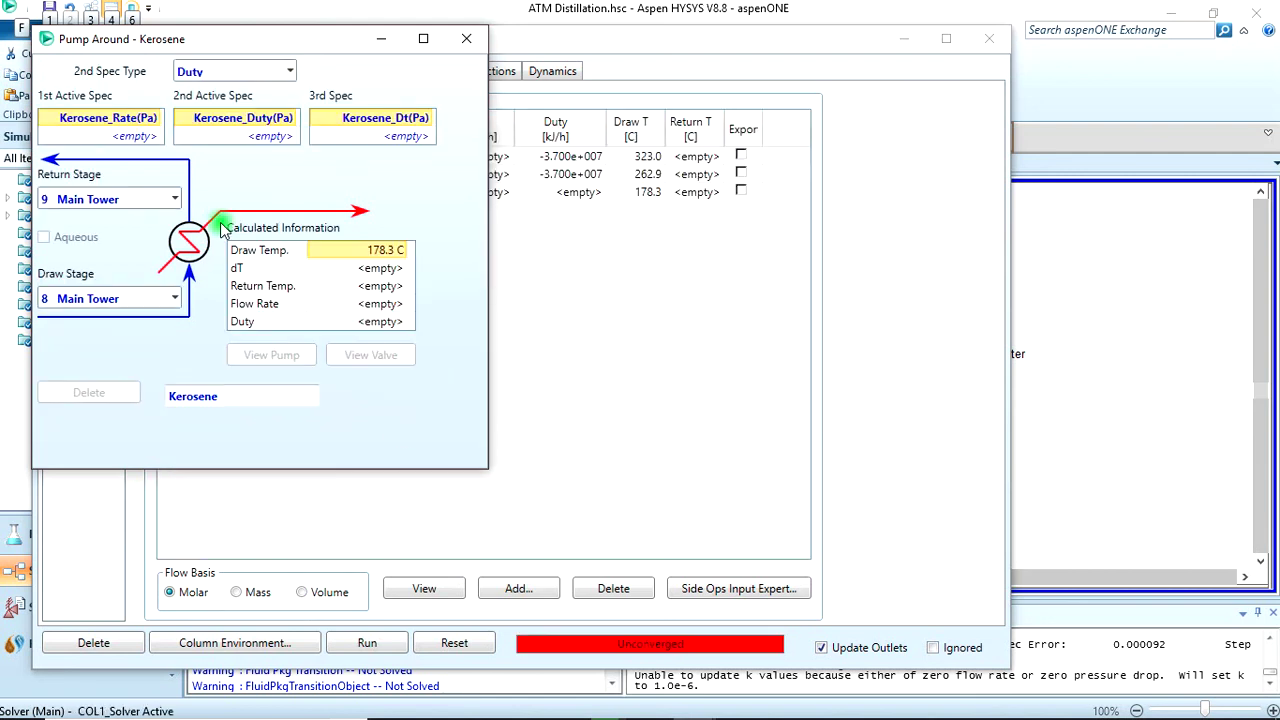
# Open the Kerosene pump around's flow rate spec and select its spec value.
pyautogui.click(140, 132)
pyautogui.doubleClick(140, 132)
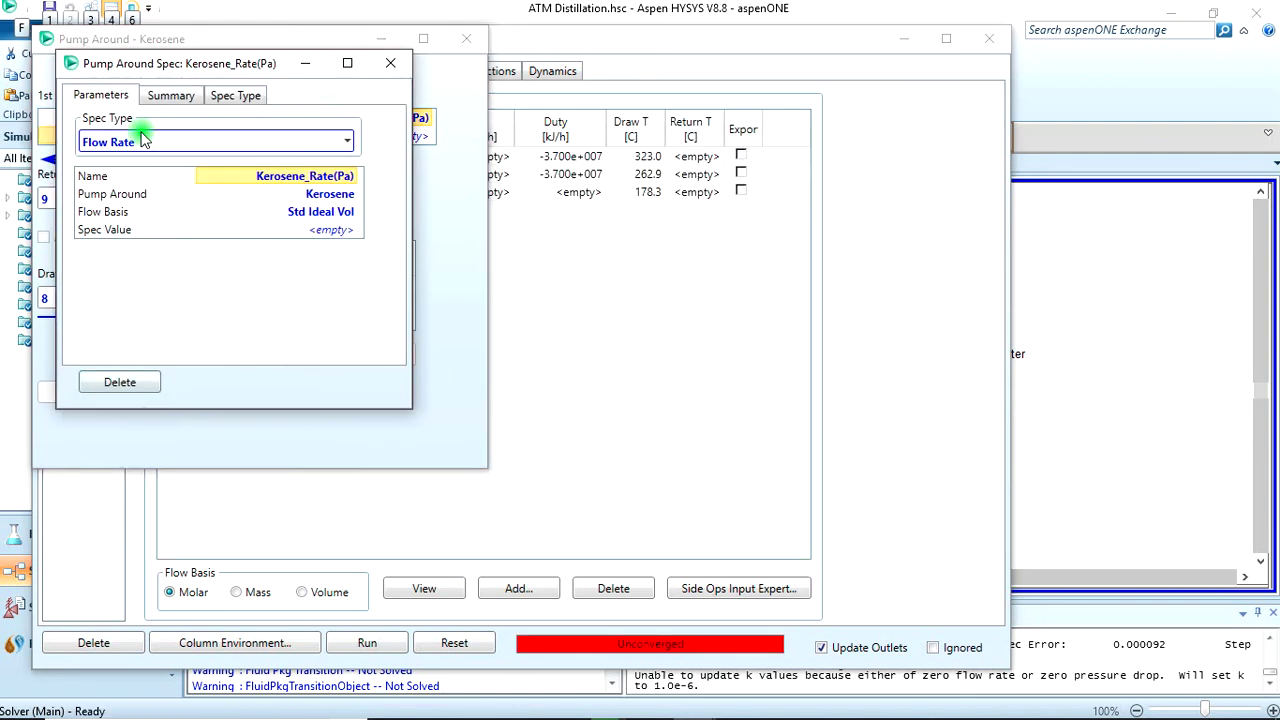
pyautogui.click(310, 230)
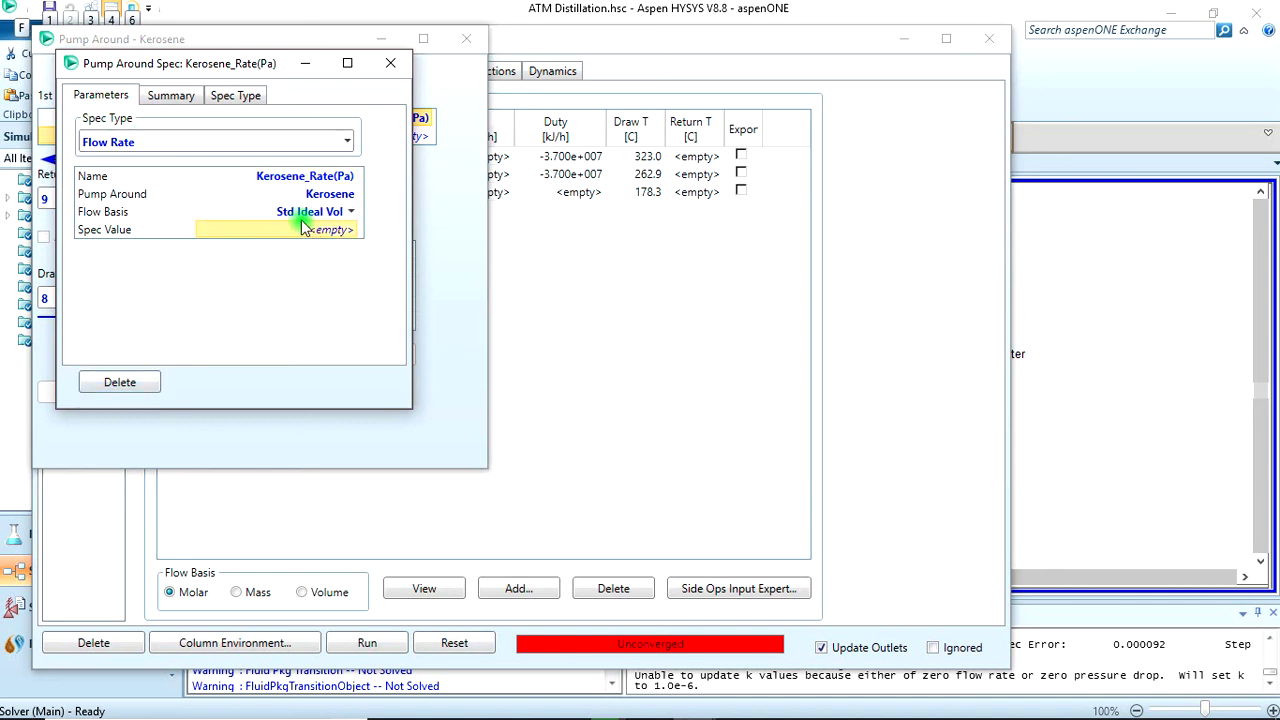
# Check the Kerosene PA flow rate and duty on the PowerPoint Pump Arounds Details slide, and return to the Kerosene pump around in Aspen HYSYS.
pyautogui.hotkey('alt', 'Tab')
pyautogui.hotkey('alt', 'Tab')
pyautogui.hotkey('alt', 'Tab')
pyautogui.hotkey('alt', 'Tab')
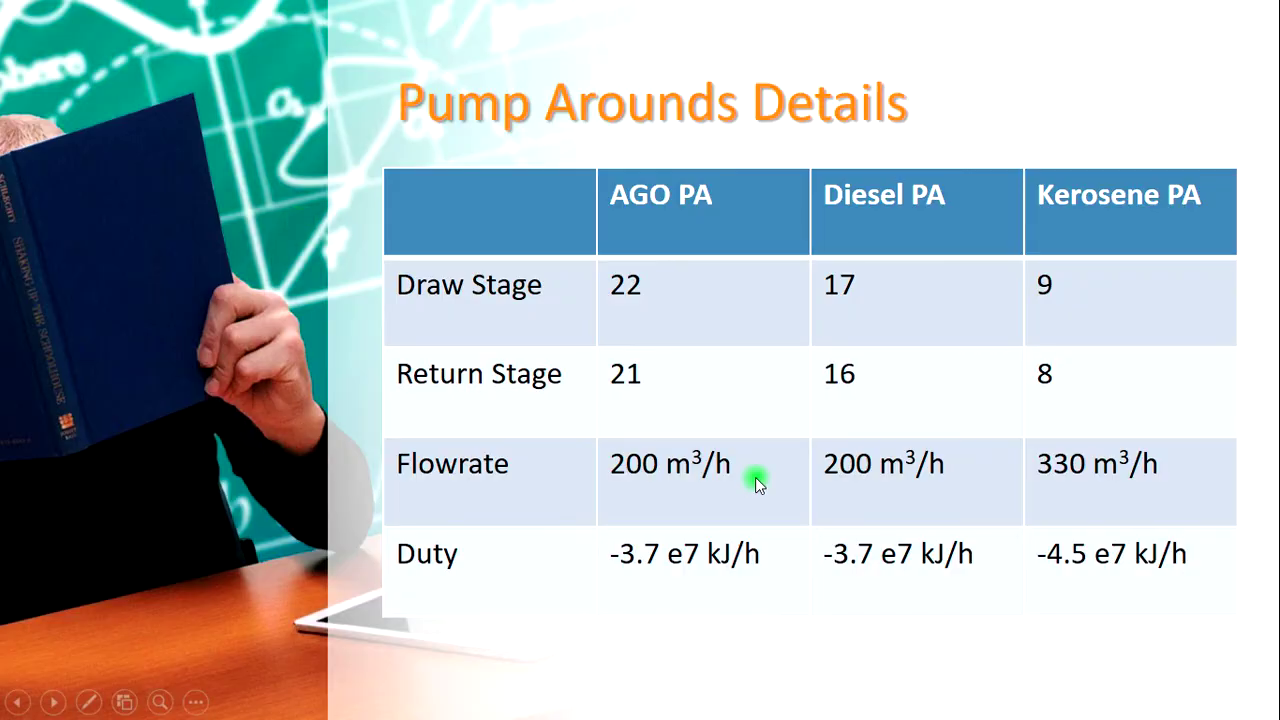
pyautogui.hotkey('alt', 'Tab')
pyautogui.hotkey('alt', 'Tab')
pyautogui.hotkey('alt', 'Tab')
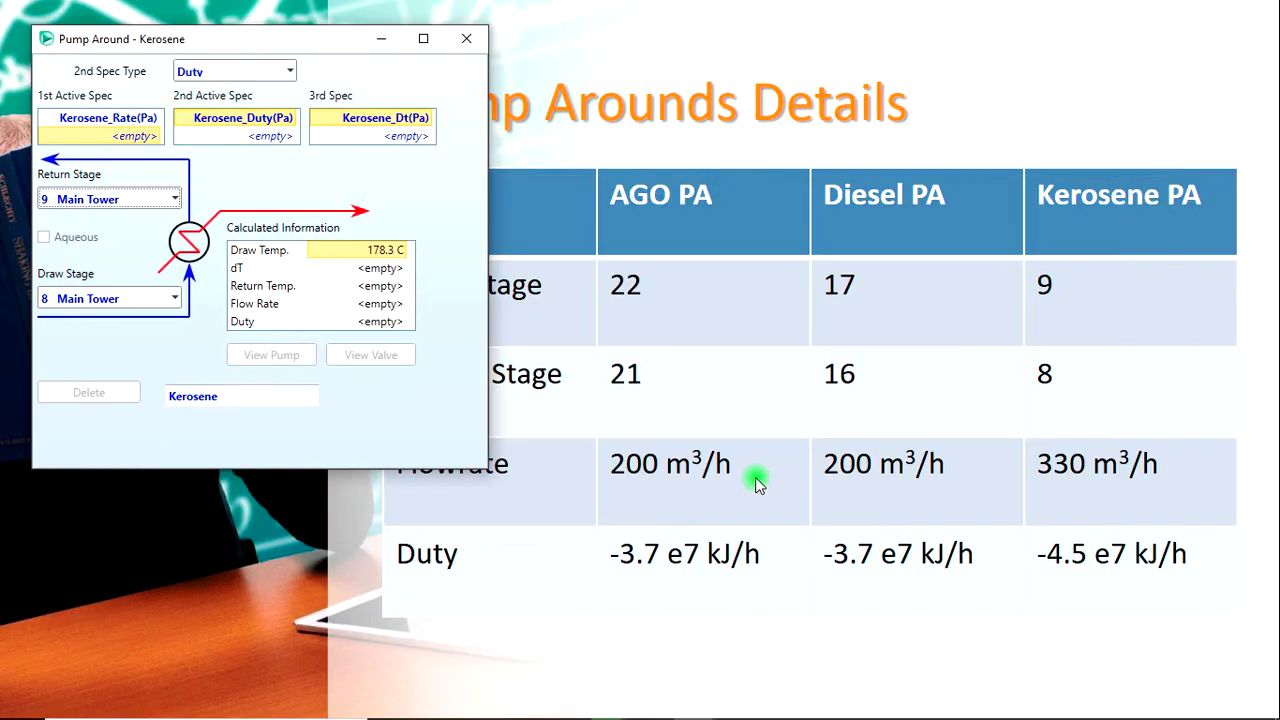
pyautogui.hotkey('alt', 'Tab')
pyautogui.hotkey('alt', 'Tab')
pyautogui.hotkey('alt', 'Tab')
pyautogui.hotkey('alt', 'Tab')
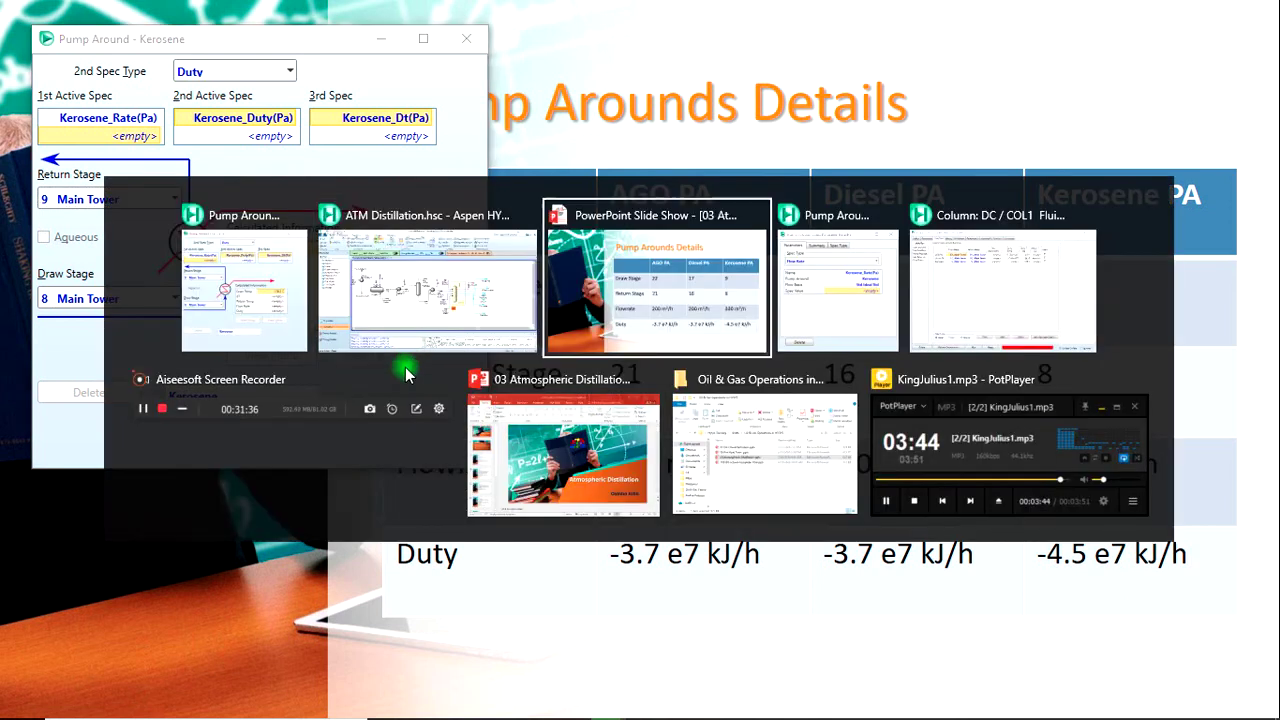
pyautogui.hotkey('alt', 'Tab')
pyautogui.hotkey('alt', 'Tab')
pyautogui.hotkey('alt', 'Tab')
pyautogui.hotkey('alt', 'Tab')
pyautogui.hotkey('alt', 'Tab')
pyautogui.hotkey('alt', 'Tab')
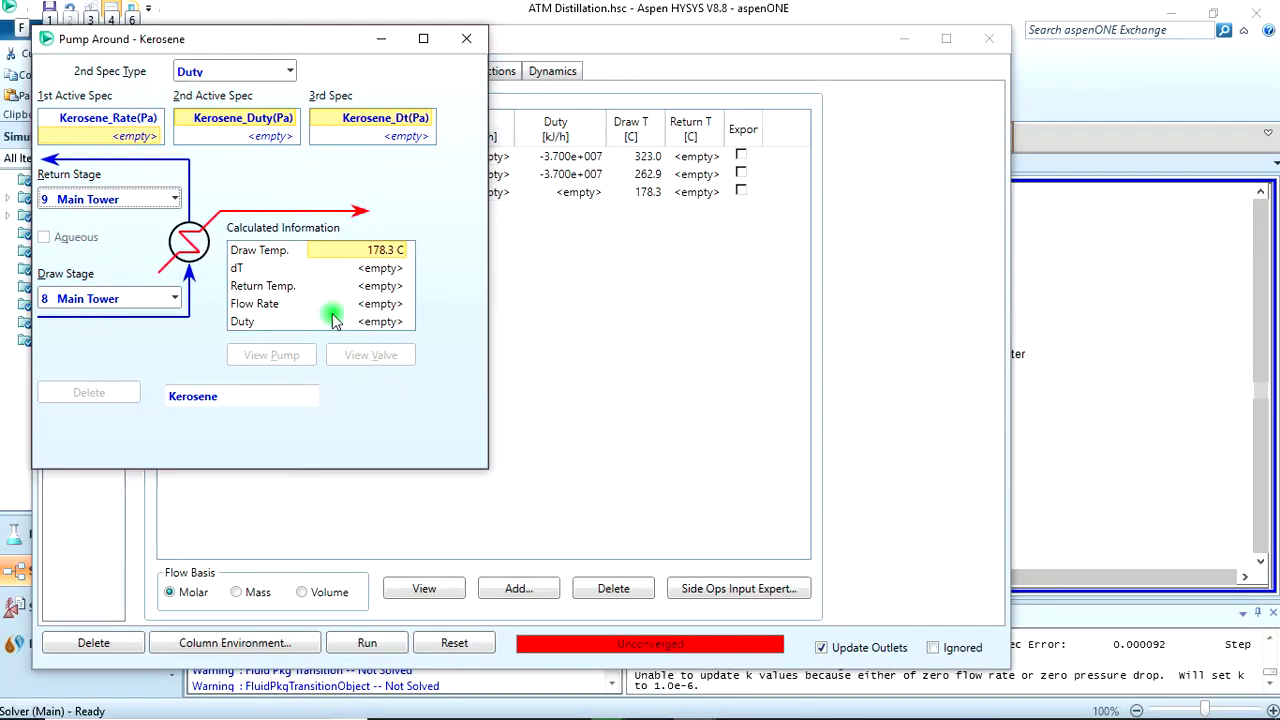
# Set the Kerosene pump around's flow rate spec to 330 m3/h on the Std Ideal Vol basis.
pyautogui.click(140, 137)
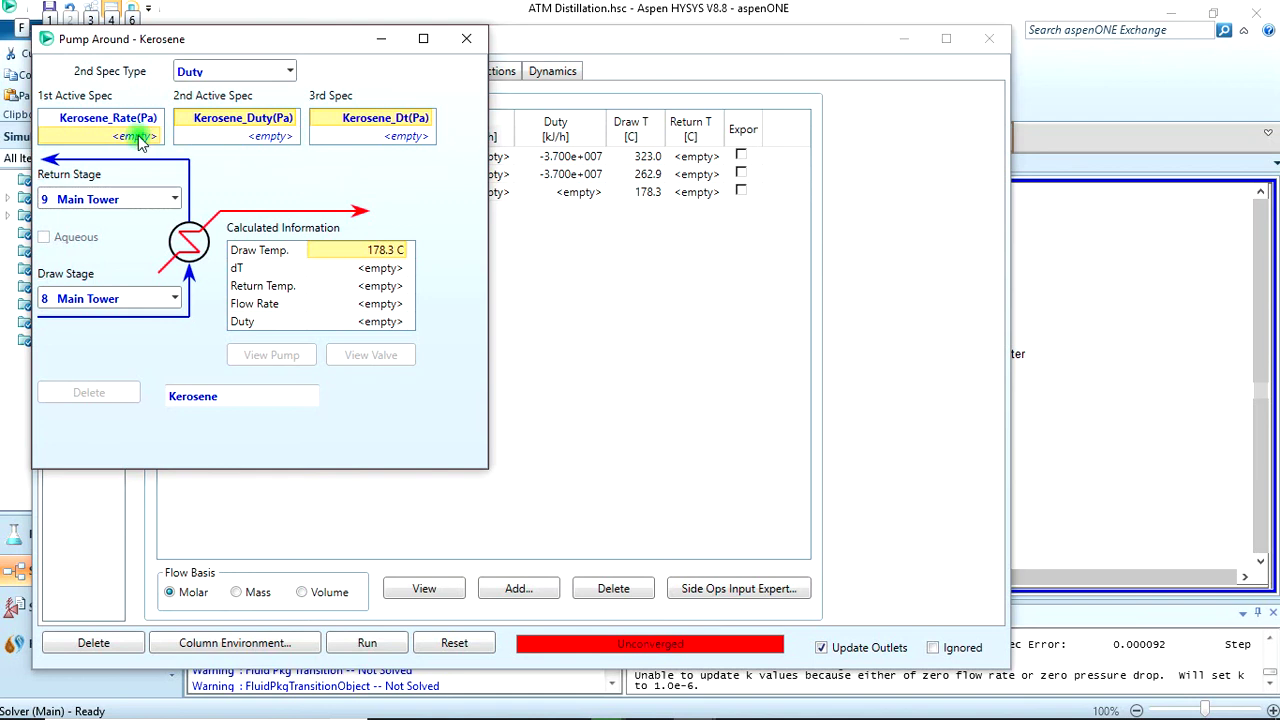
pyautogui.doubleClick(140, 137)
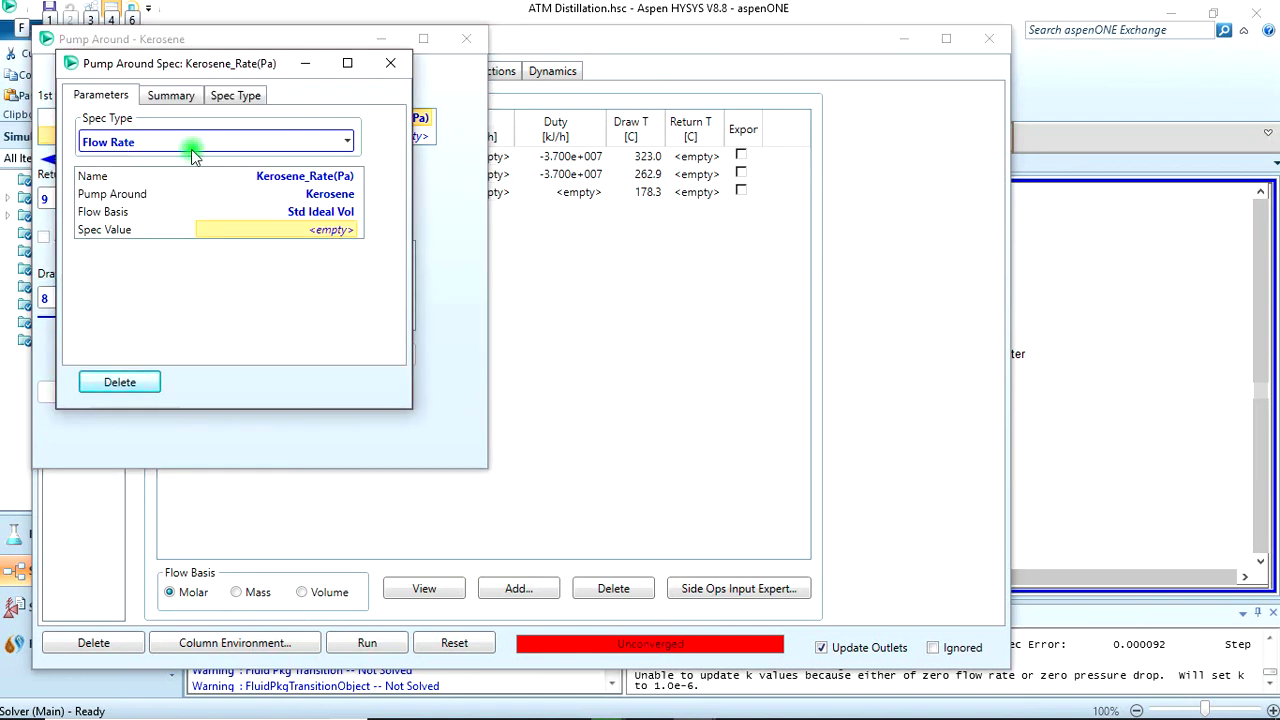
pyautogui.write('3')
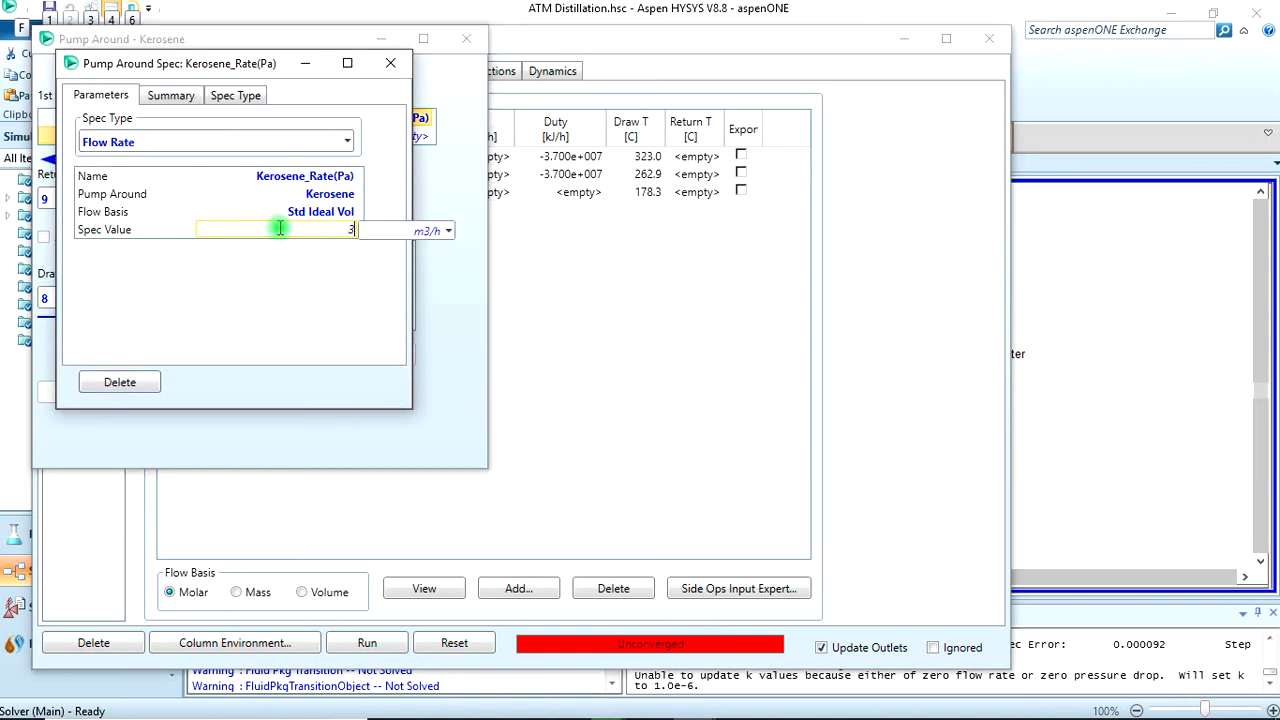
pyautogui.write('30 m3/h')
pyautogui.press('Return')
pyautogui.click(406, 62)
# Set the Kerosene pump around's duty spec to -4.5e7 kJ/h.
pyautogui.click(273, 137)
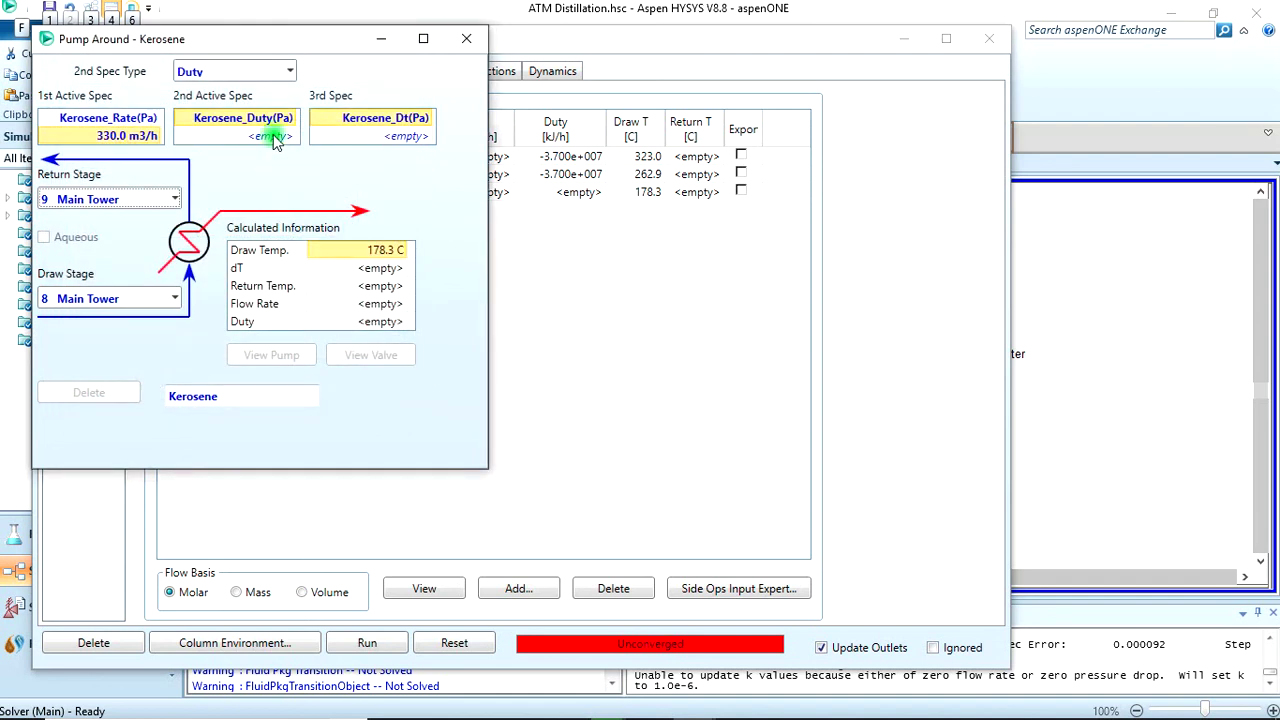
pyautogui.doubleClick(275, 140)
pyautogui.click(335, 234)
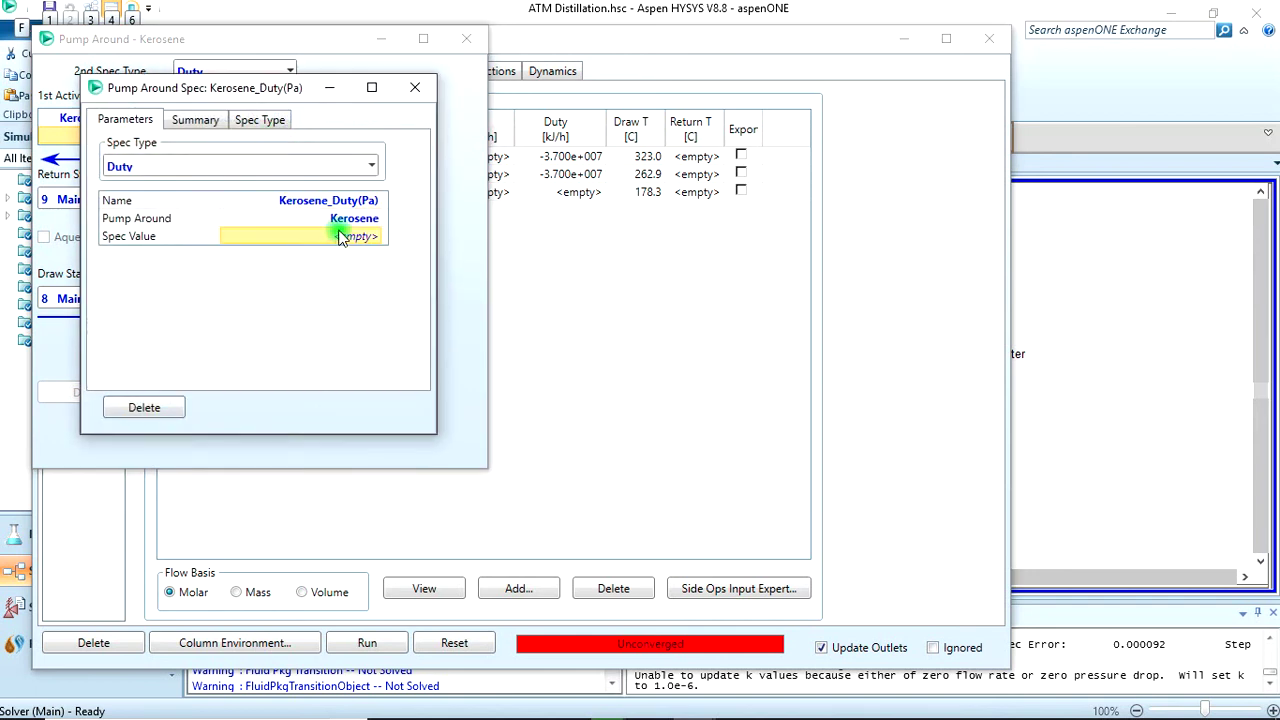
pyautogui.write('-4.5e7')
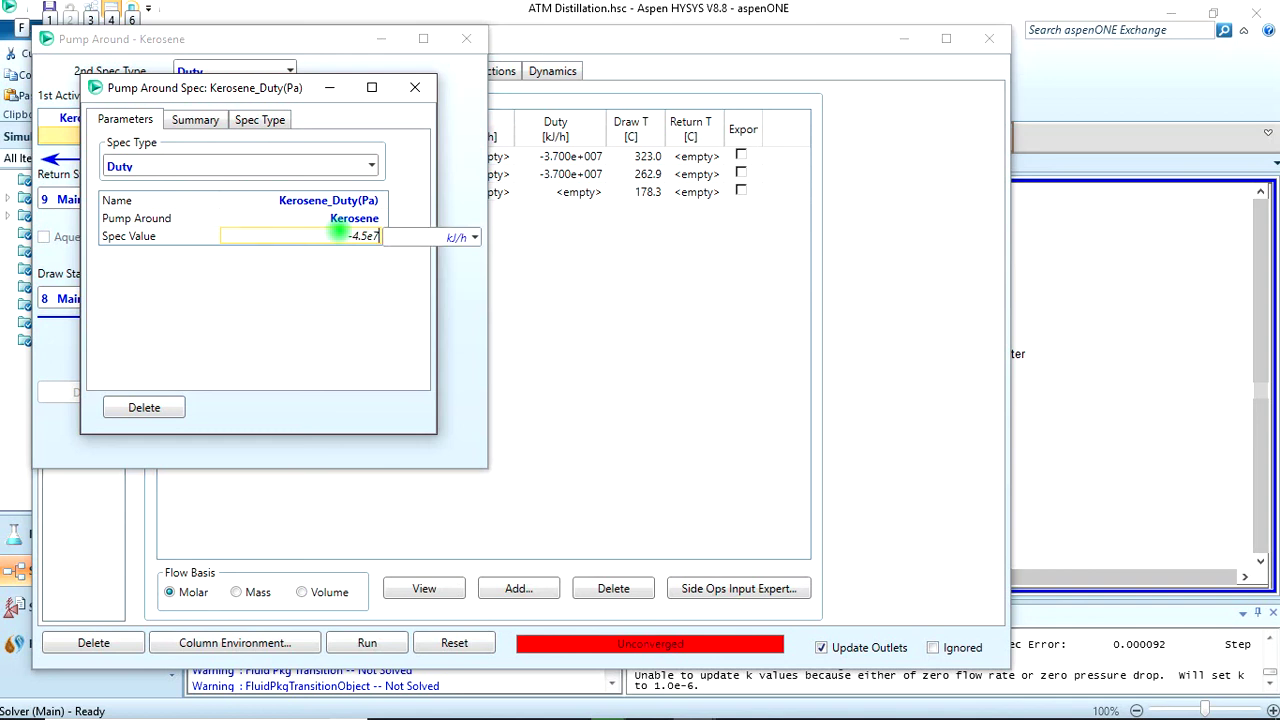
pyautogui.press('Return')
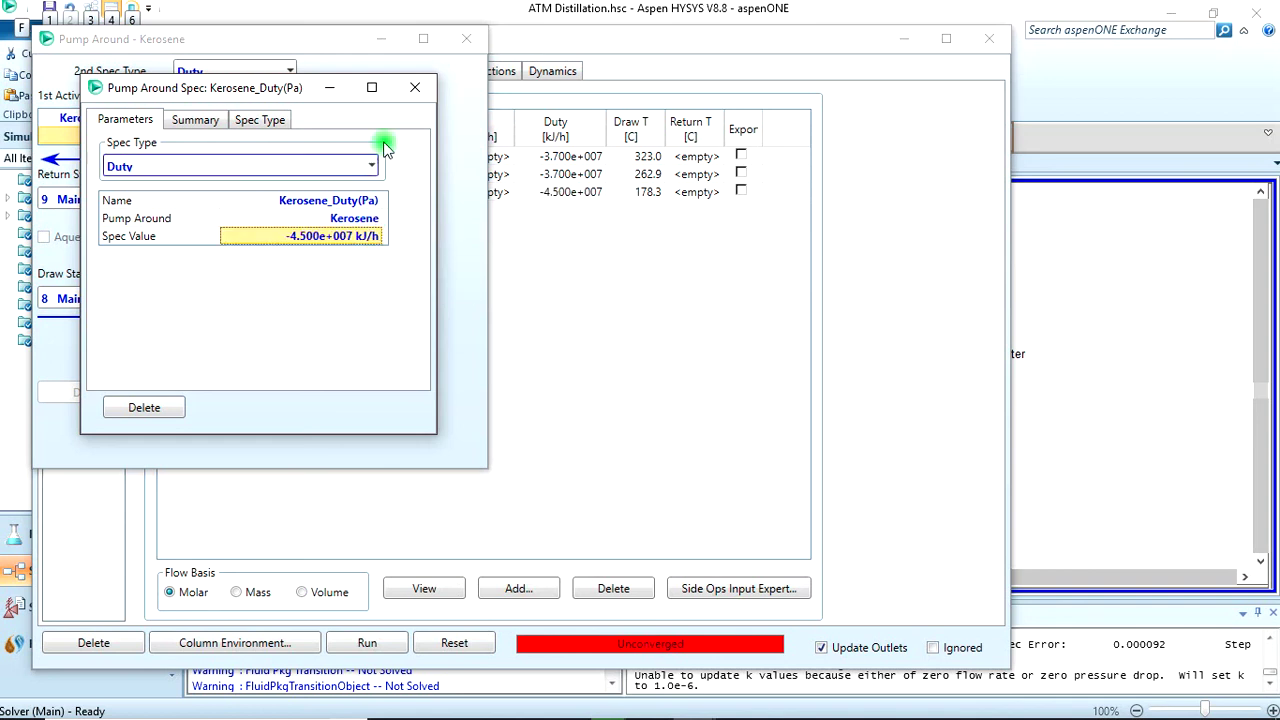
pyautogui.click(415, 89)
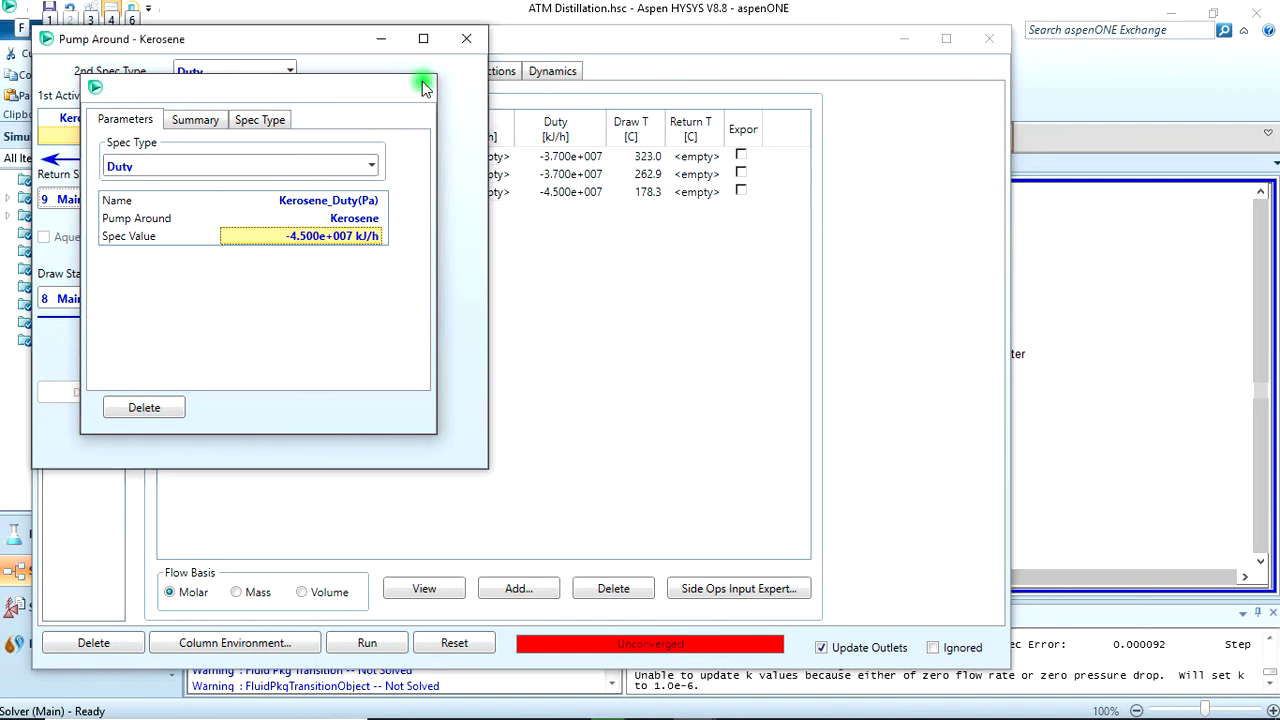
# Close the Kerosene pump around settings, run the column and dismiss the pump around return pressure warning.
pyautogui.click(466, 38)
pyautogui.click(369, 643)
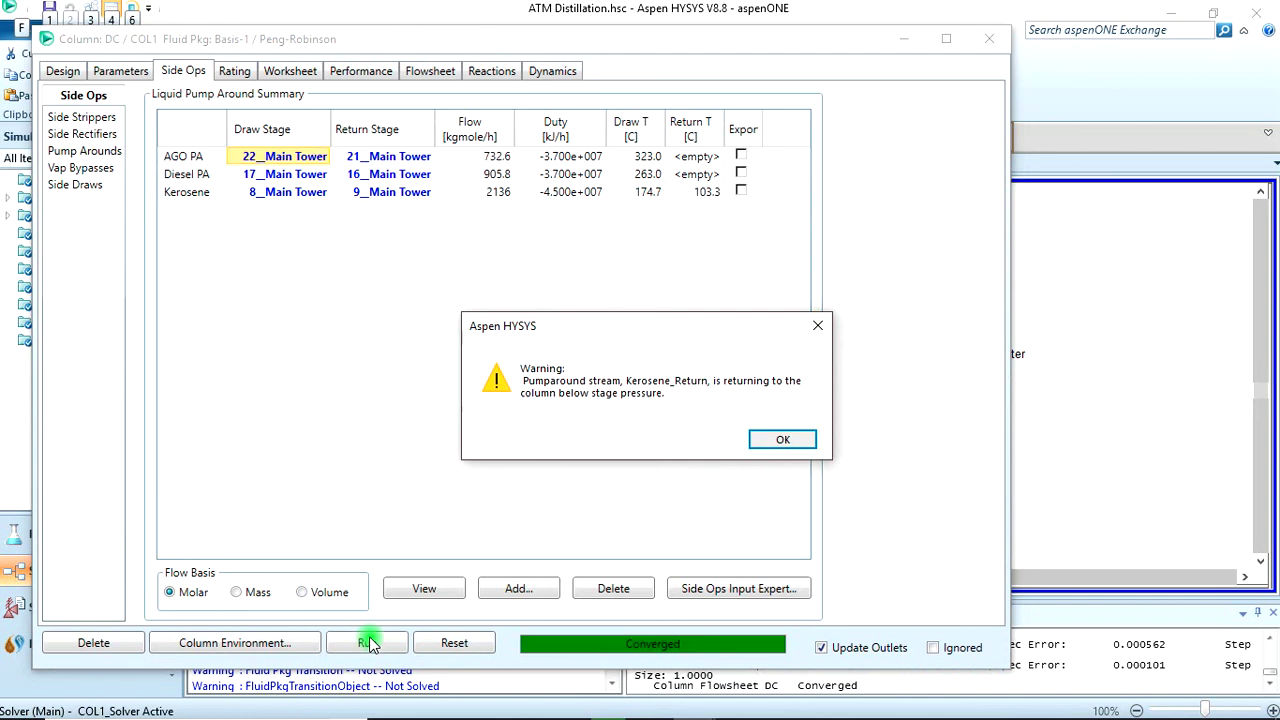
pyautogui.click(783, 440)
pyautogui.click(555, 430)
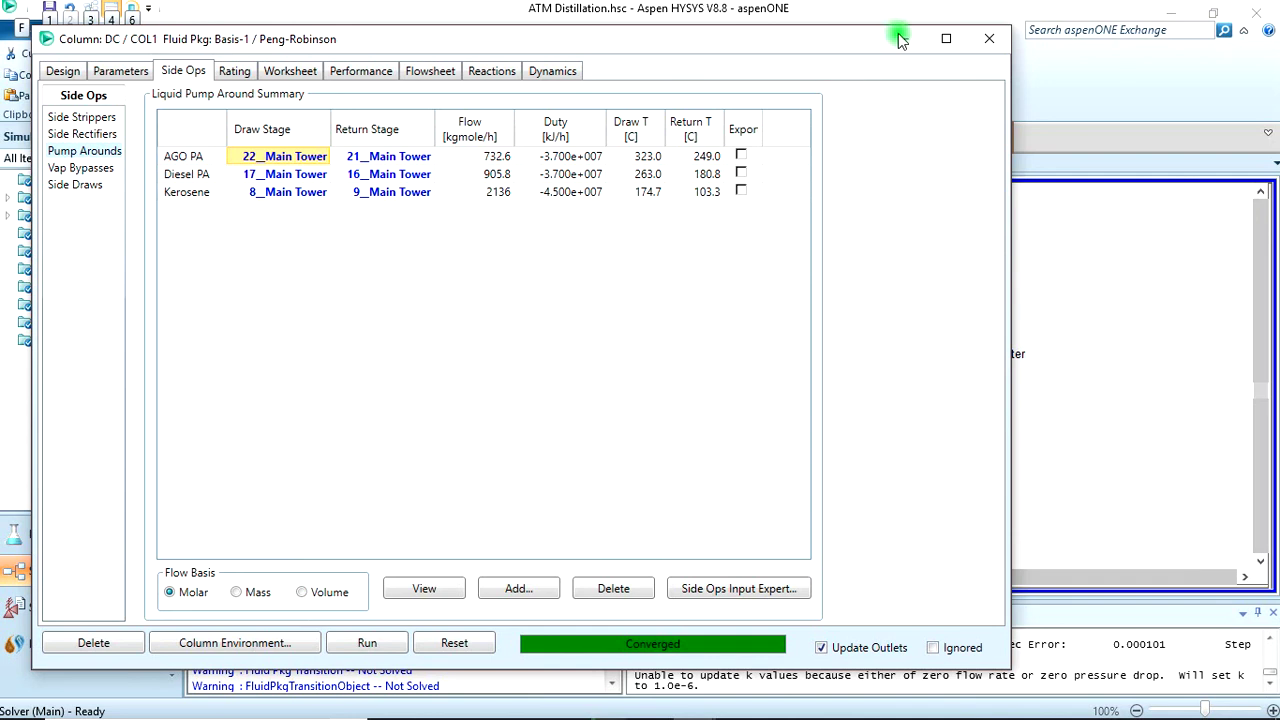
# Close the DC column window and save the ATM Distillation case.
pyautogui.click(991, 39)
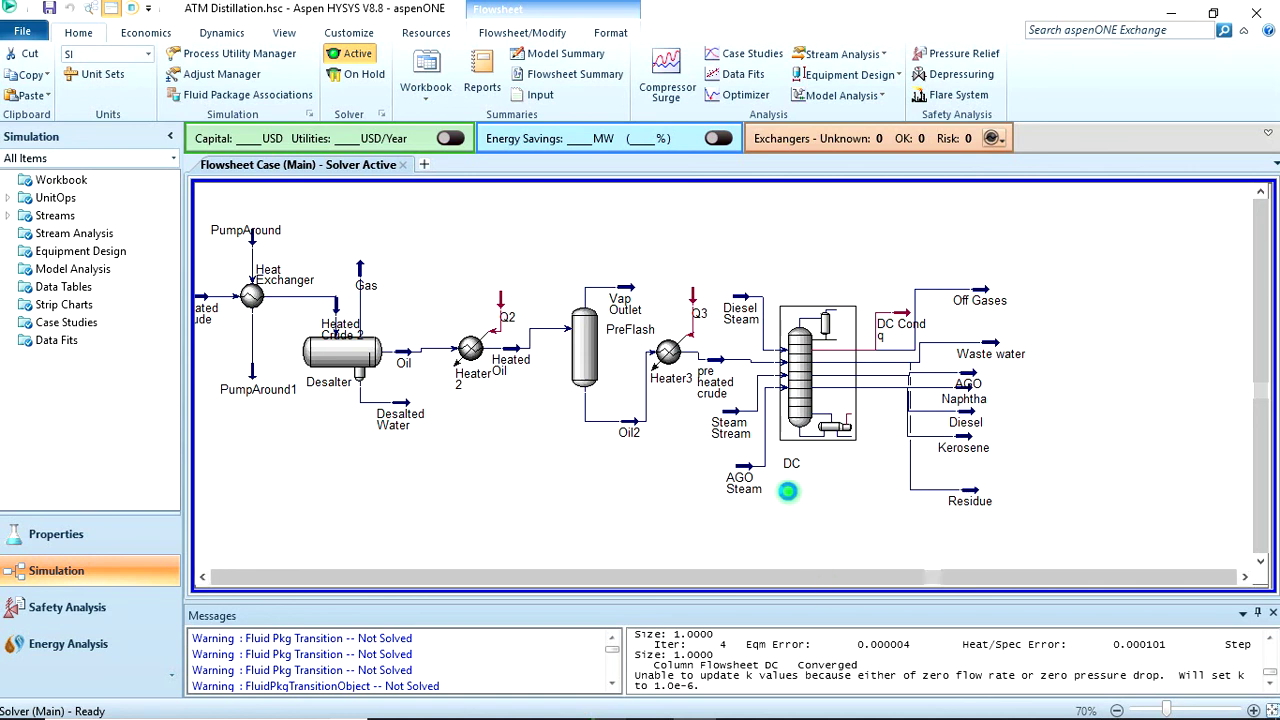
pyautogui.hotkey('ctrl', 's')
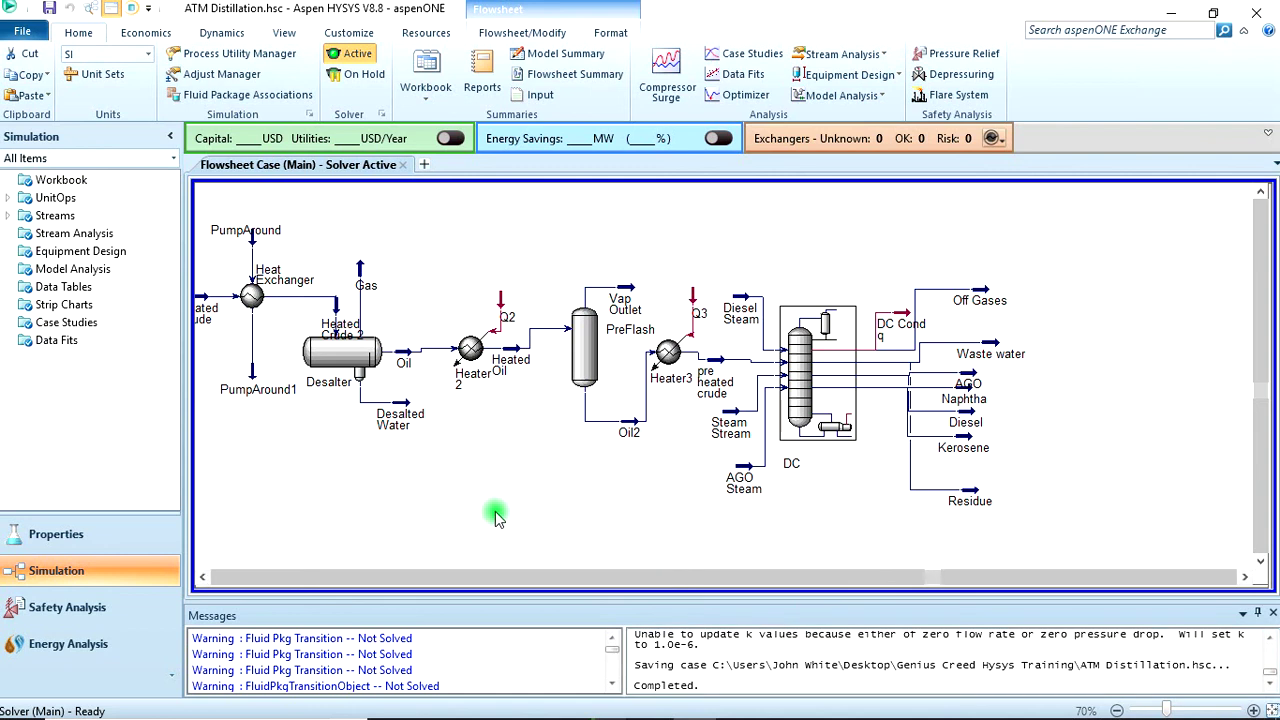
# Switch to the PowerPoint slide show and advance to the closing Thank You slide.
pyautogui.hotkey('alt', 'Tab')
pyautogui.hotkey('alt', 'Tab')
pyautogui.hotkey('alt', 'Tab')
pyautogui.hotkey('alt', 'Tab')
pyautogui.hotkey('alt', 'Tab')
pyautogui.hotkey('alt', 'Tab')
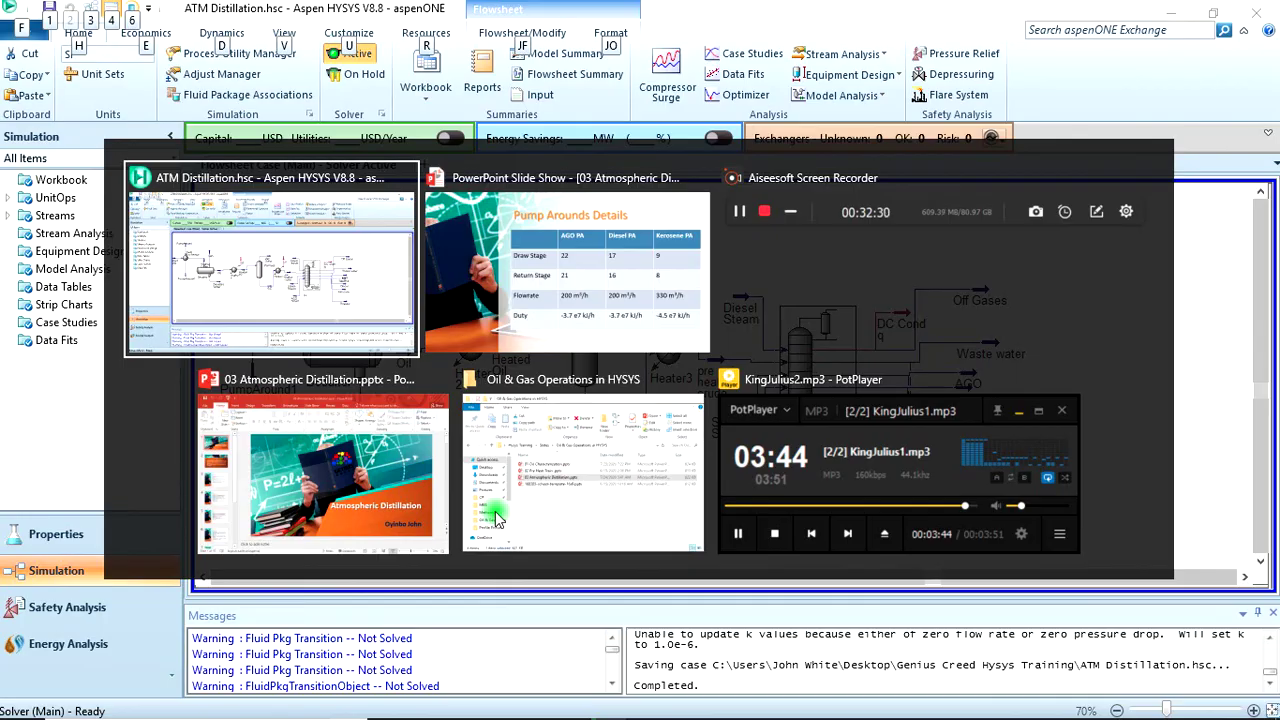
pyautogui.hotkey('alt', 'Tab')
pyautogui.click(495, 511)
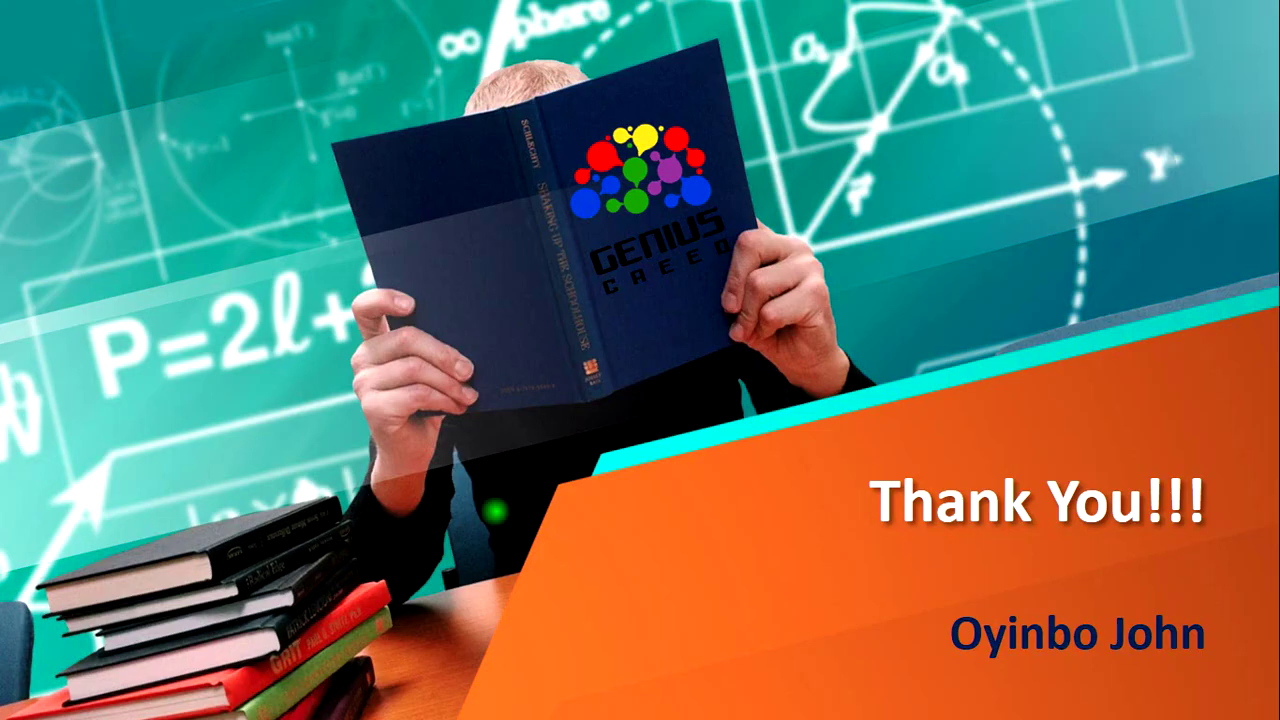